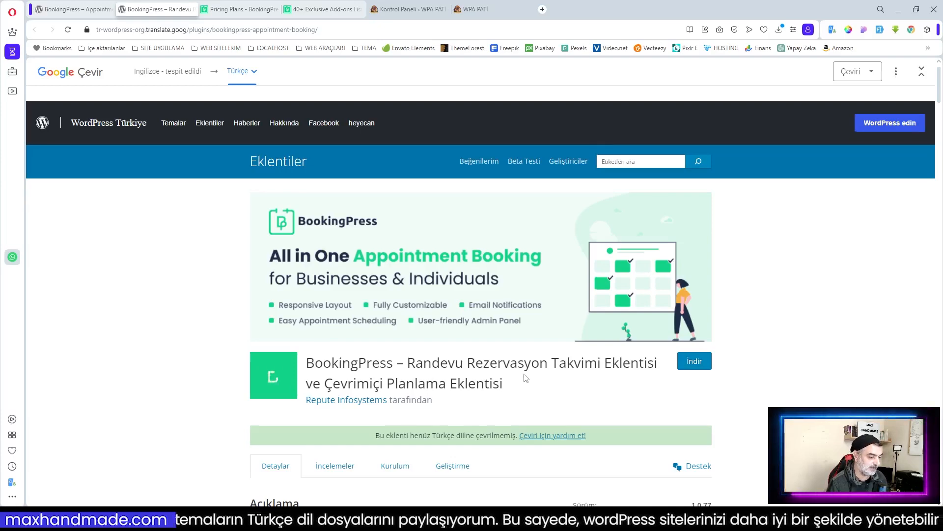
Step: Scroll through the BookingPress pricing plans: Standard $149, Professional $299 and Enterprise $499 lifetime
scroll(521, 379, "down", 5)
scroll(524, 378, "up", 3)
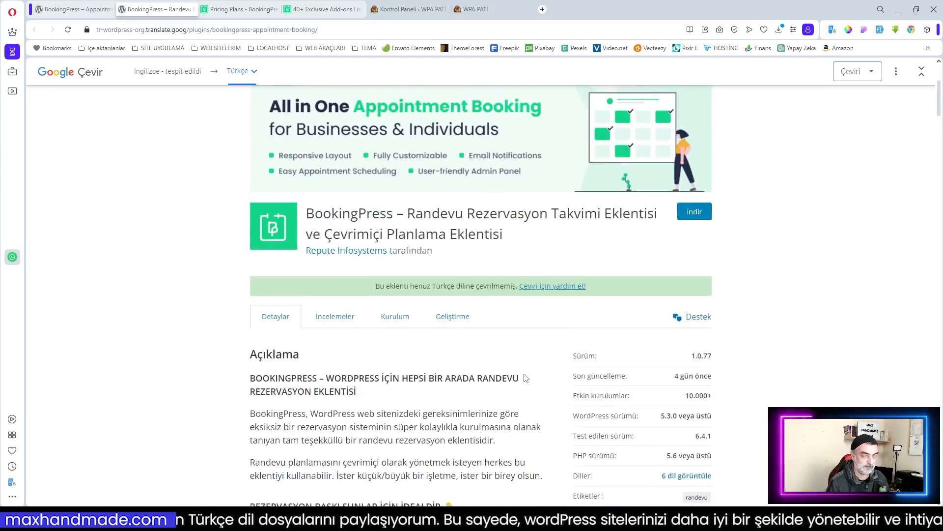
scroll(525, 378, "up", 3)
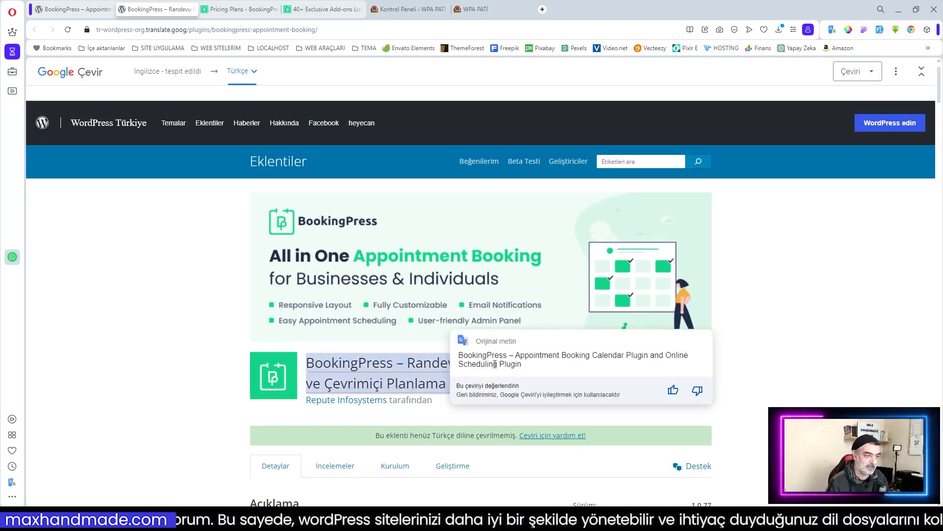
scroll(806, 404, "down", 8)
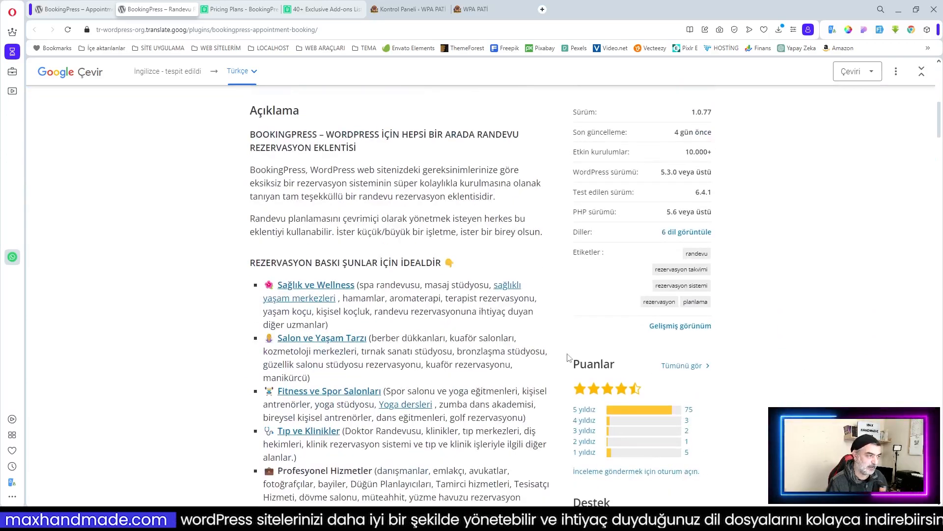
scroll(469, 277, "up", 3)
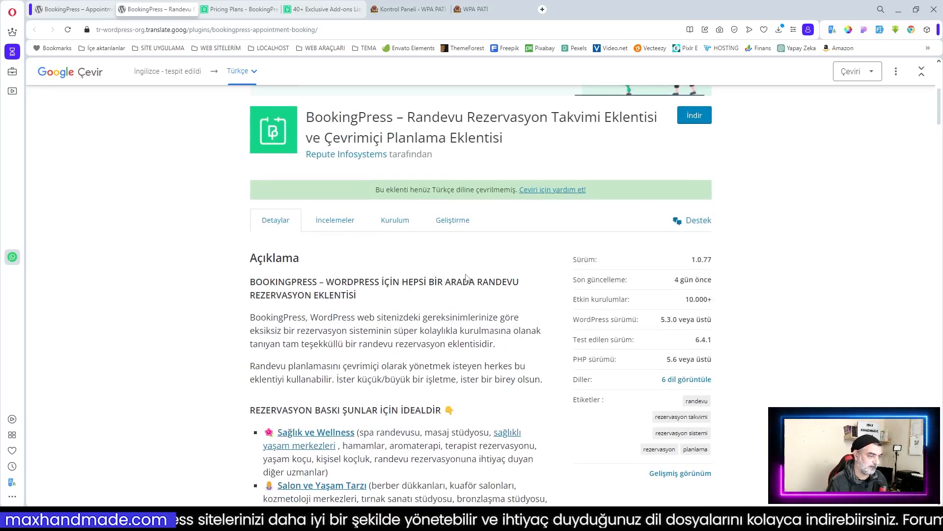
scroll(464, 278, "down", 8)
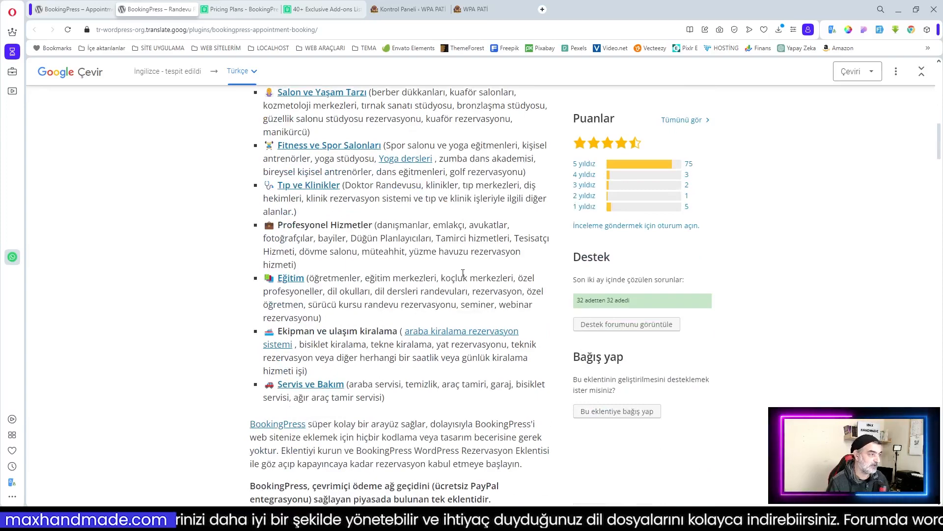
scroll(427, 242, "down", 7)
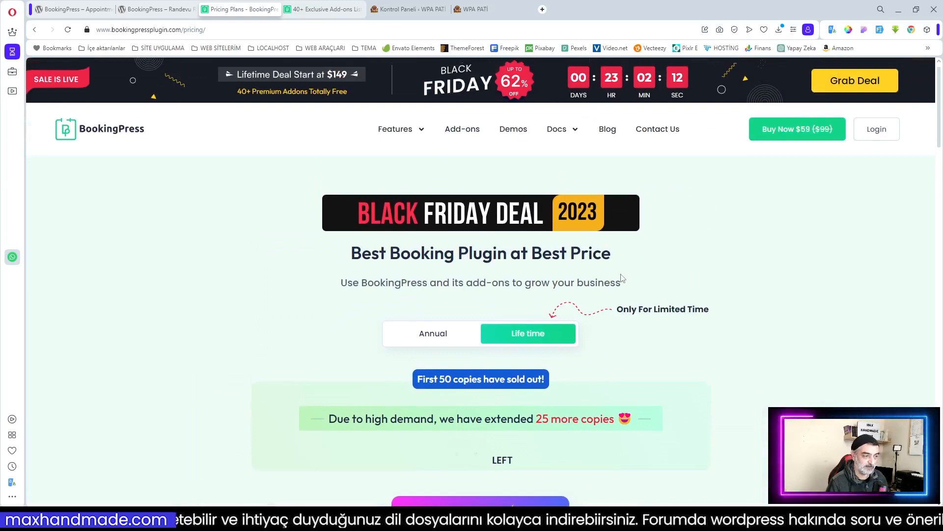
scroll(707, 291, "down", 5)
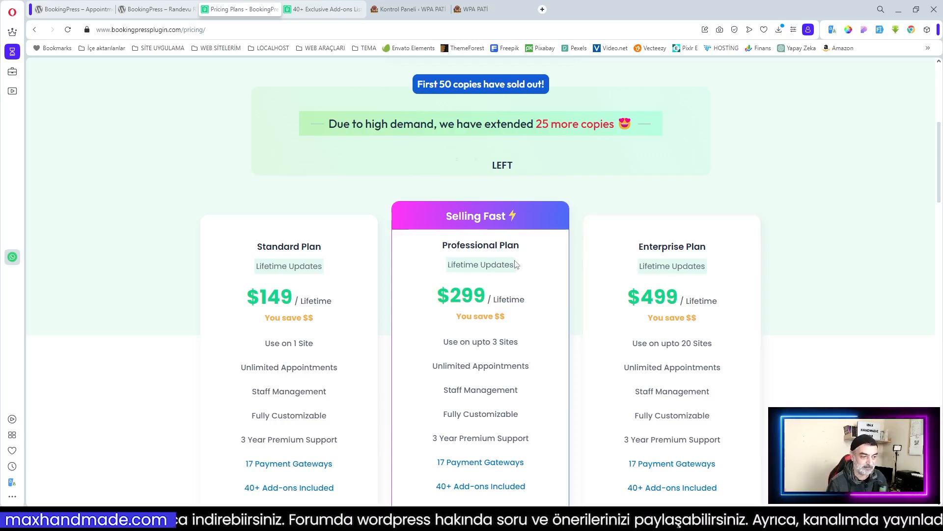
scroll(521, 268, "up", 1)
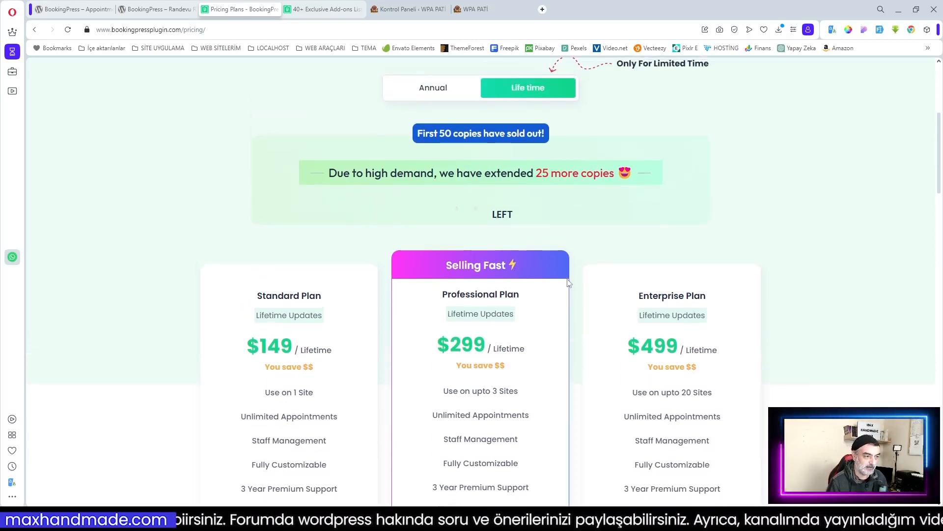
left_click(433, 96)
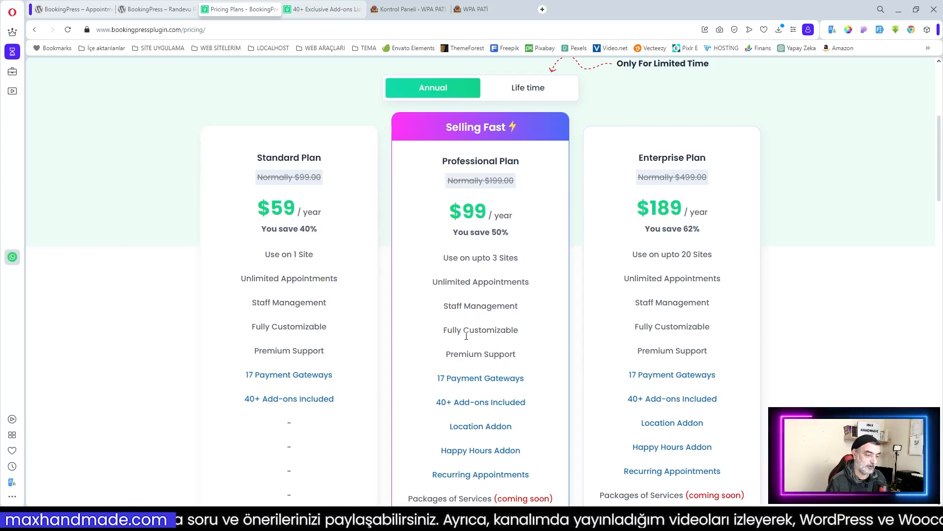
scroll(428, 351, "down", 1)
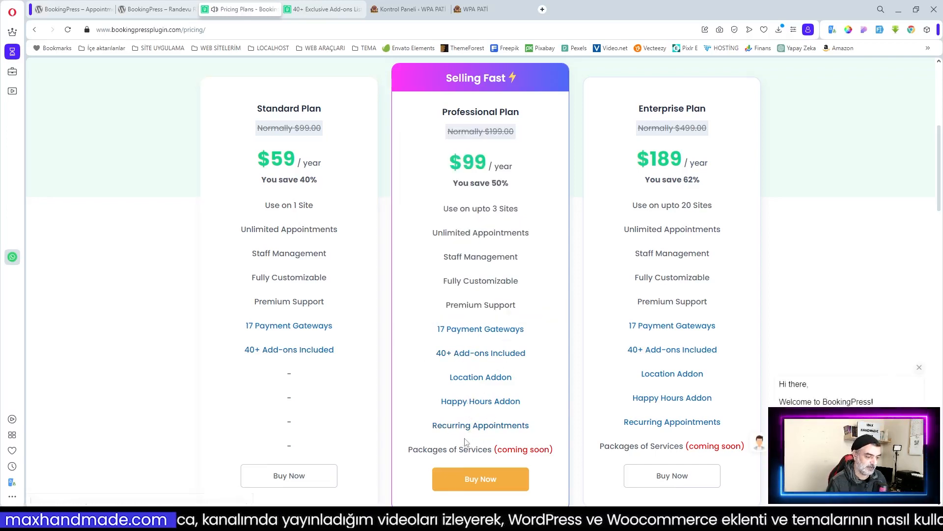
scroll(486, 291, "up", 2)
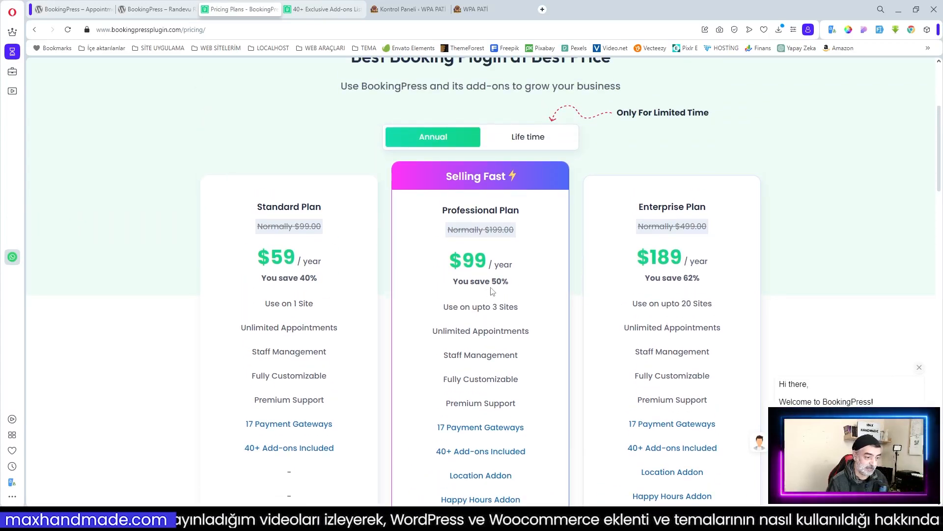
scroll(492, 291, "up", 4)
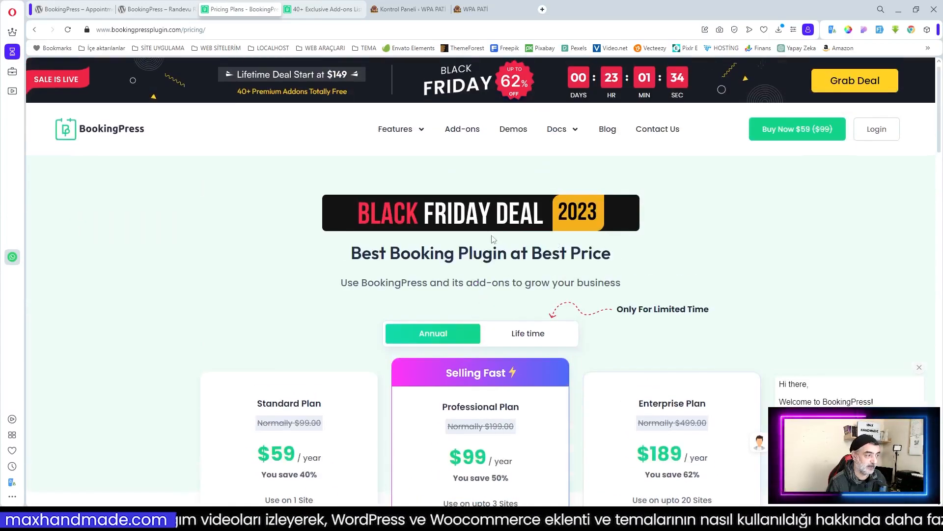
scroll(533, 249, "down", 2)
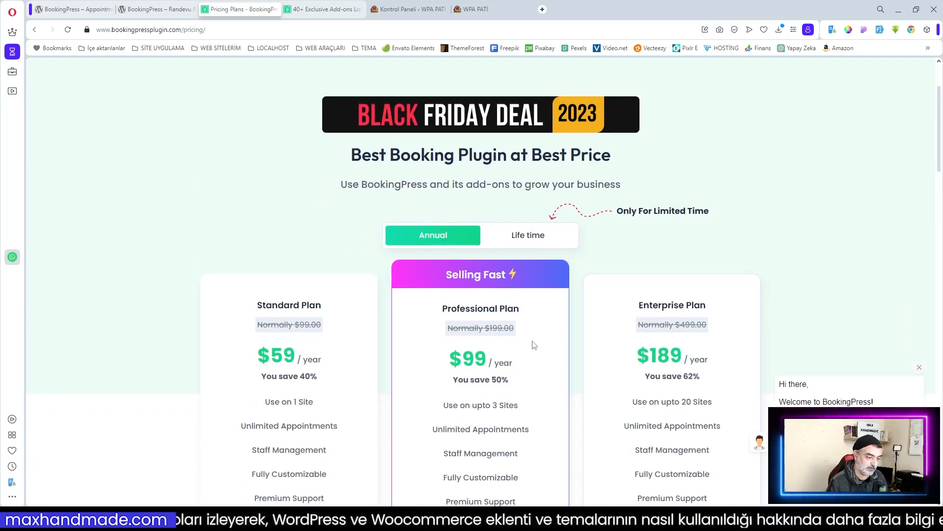
scroll(511, 333, "up", 2)
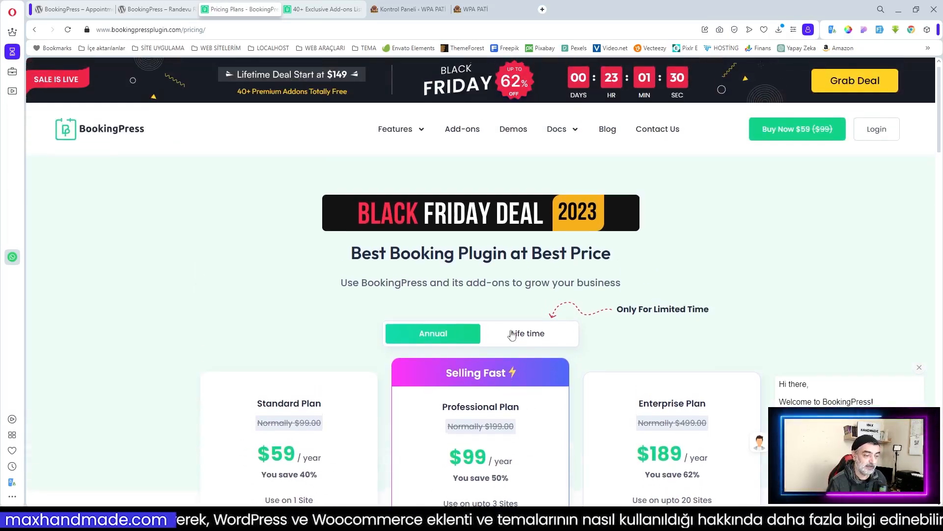
left_click(522, 334)
scroll(531, 339, "down", 5)
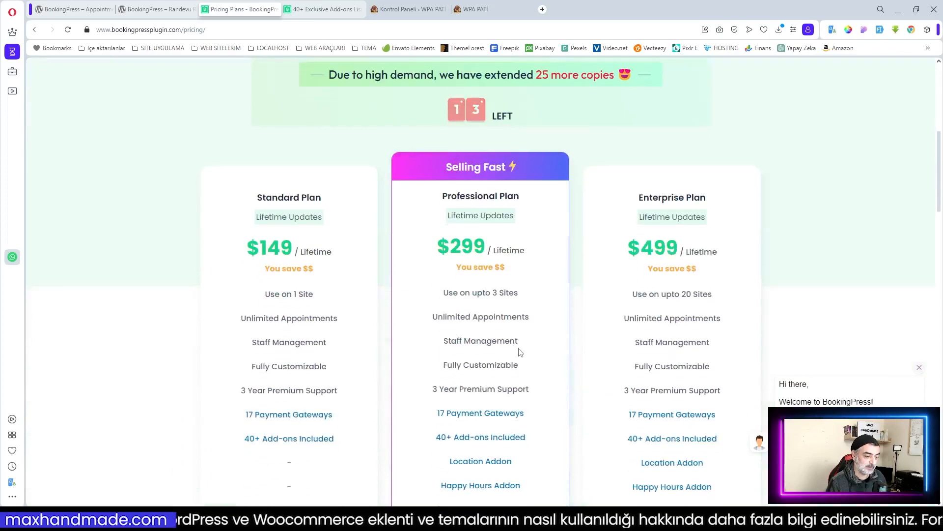
scroll(519, 288, "up", 3)
scroll(519, 289, "up", 3)
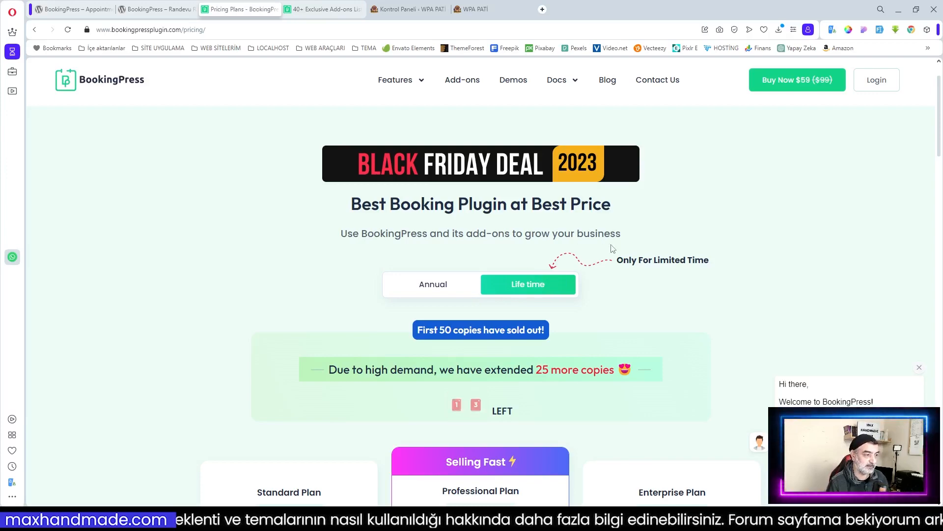
scroll(500, 348, "down", 6)
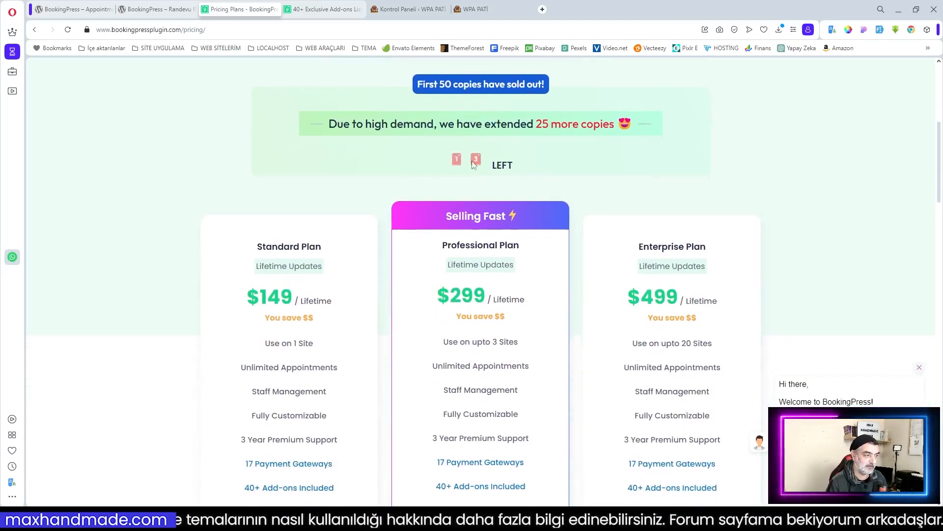
scroll(501, 348, "down", 2)
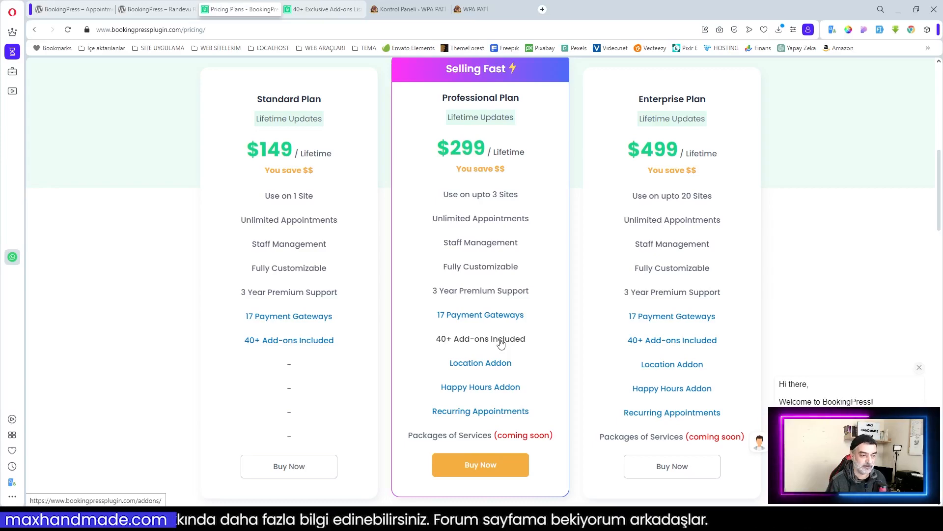
left_click(501, 343)
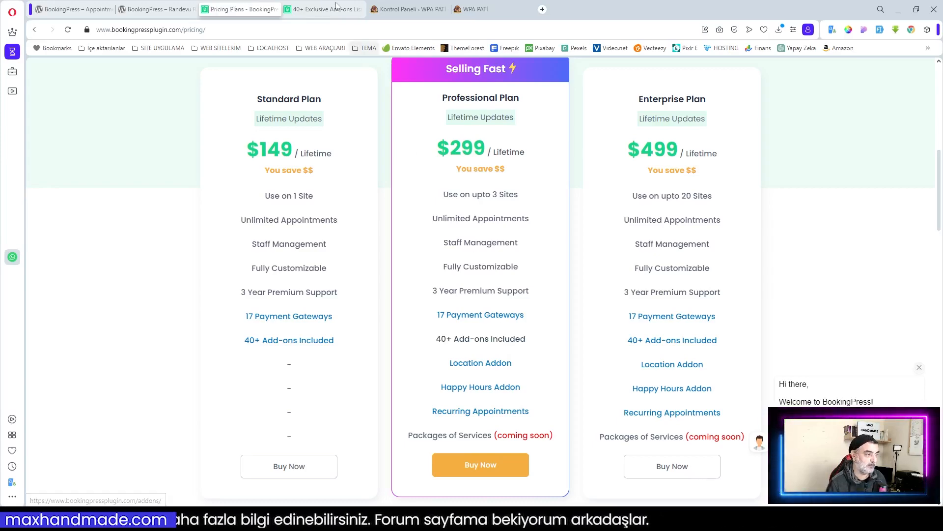
Step: Browse the 'Add-ons at No Extra Cost' page listing Tax, Invoice and Cart add-ons
scroll(446, 286, "down", 3)
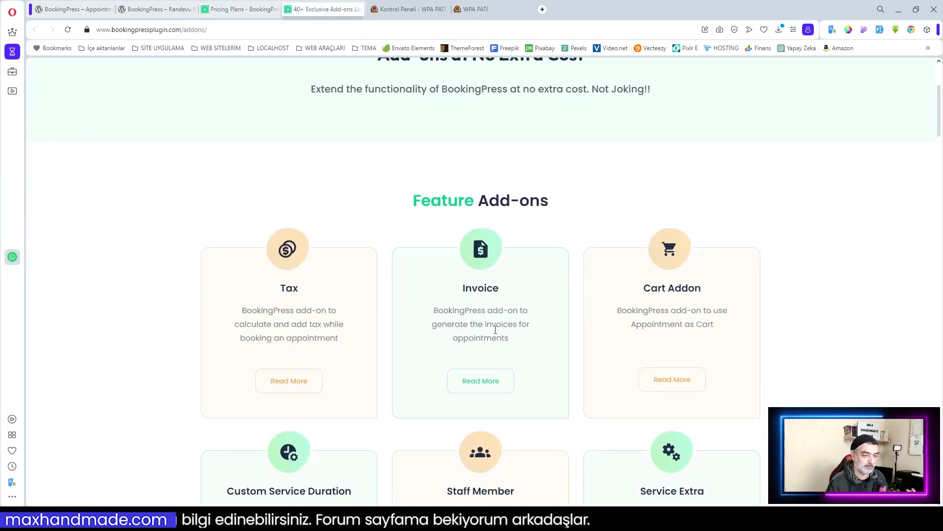
scroll(539, 336, "down", 3)
scroll(539, 336, "down", 7)
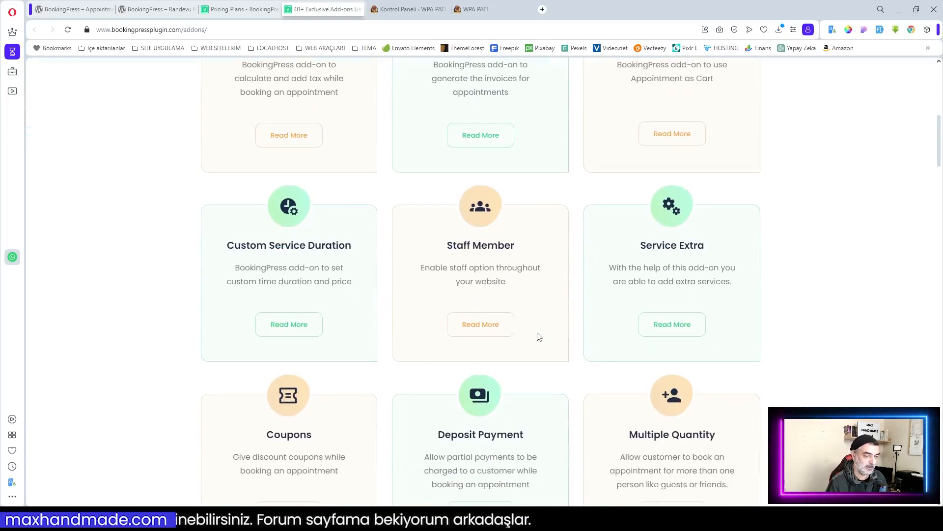
scroll(539, 336, "down", 1)
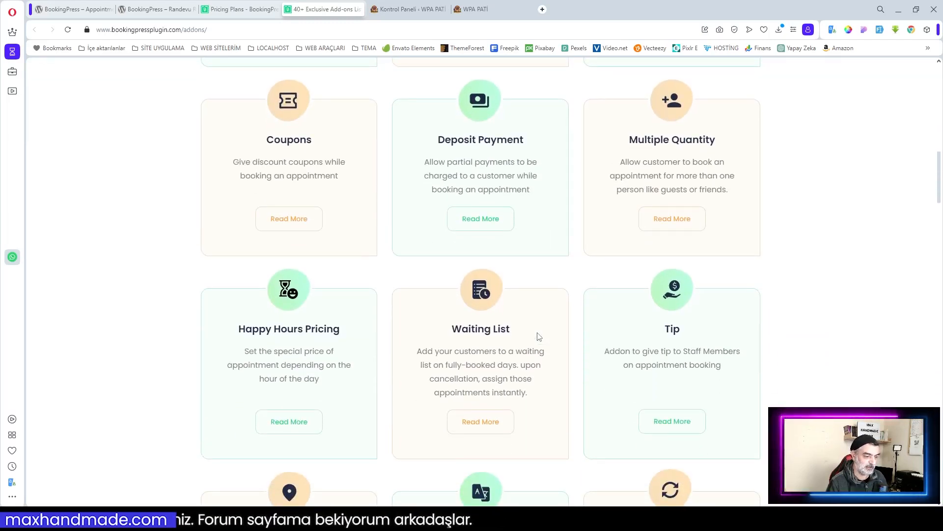
scroll(539, 337, "down", 1)
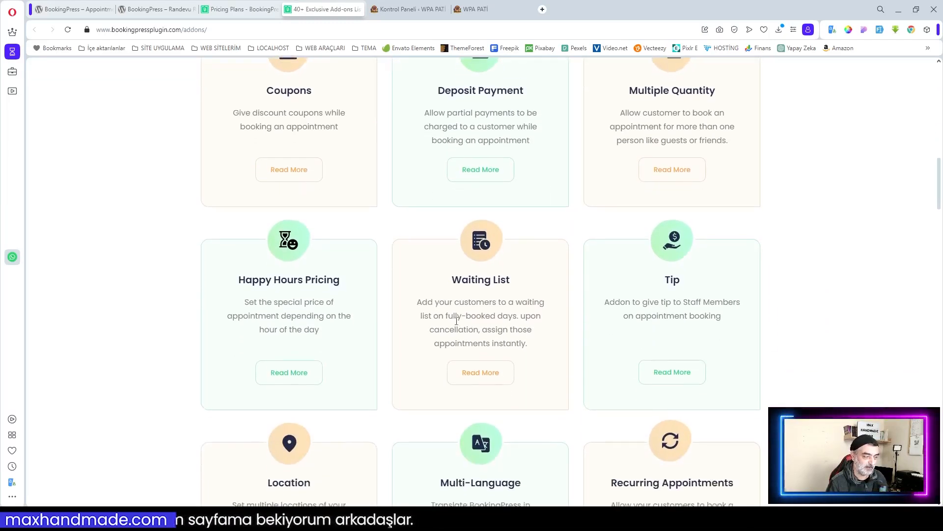
scroll(568, 327, "down", 3)
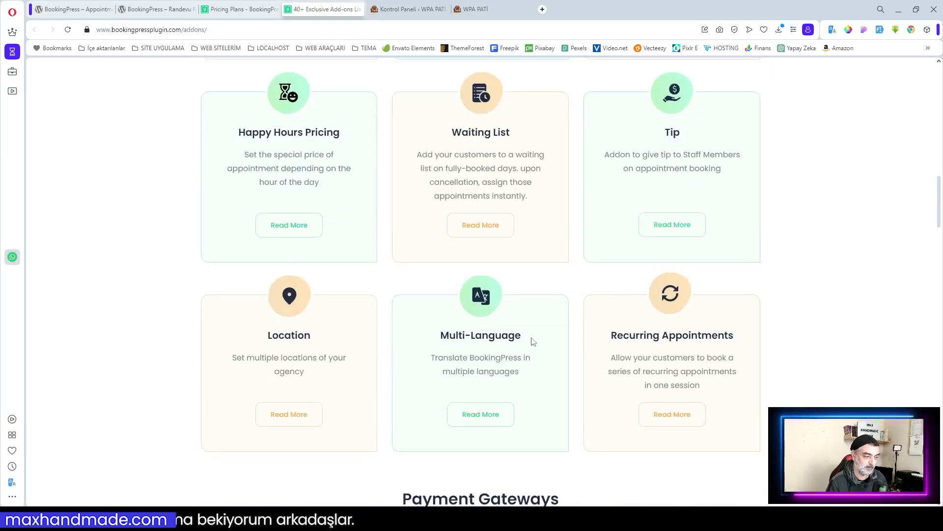
scroll(589, 348, "down", 2)
scroll(610, 344, "up", 20)
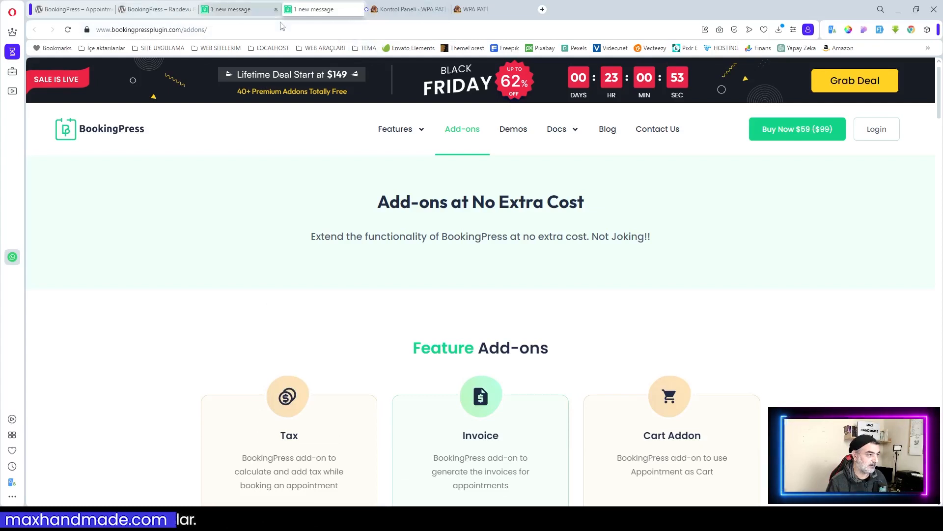
Step: Switch to the WPA PATİ homepage and scroll down to its booking form
left_click(473, 9)
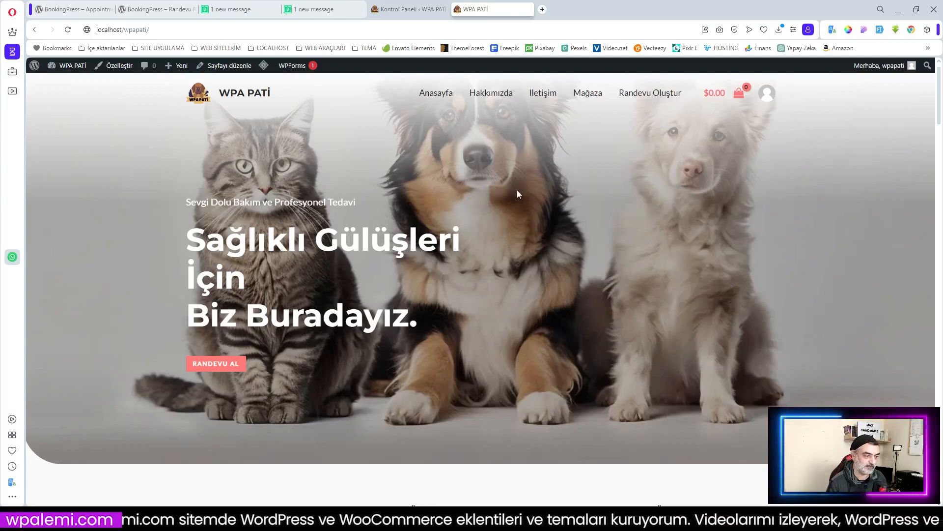
scroll(513, 204, "down", 2)
scroll(513, 204, "up", 2)
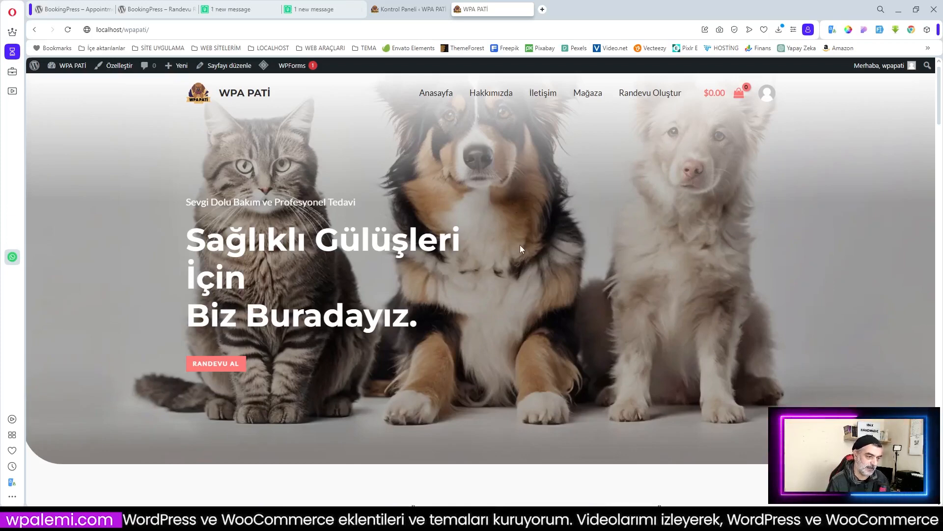
scroll(529, 249, "down", 6)
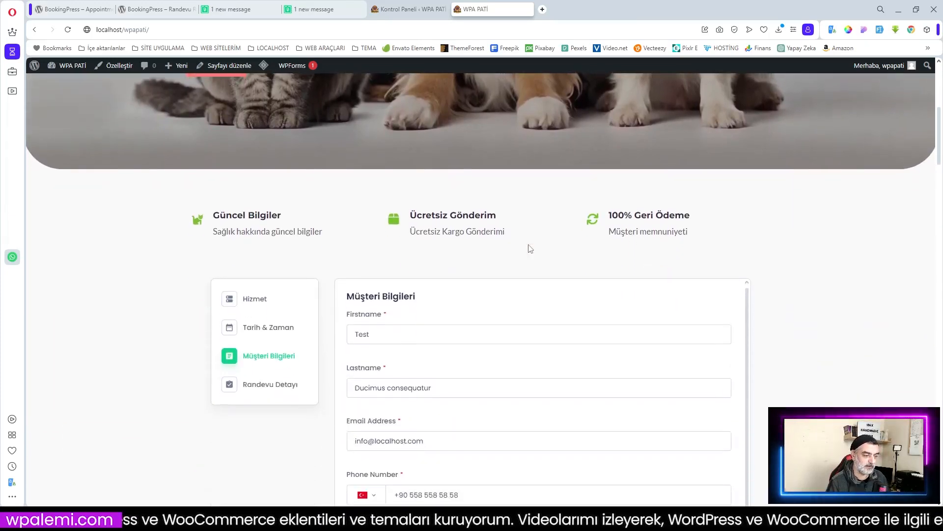
scroll(526, 248, "down", 3)
scroll(474, 231, "up", 3)
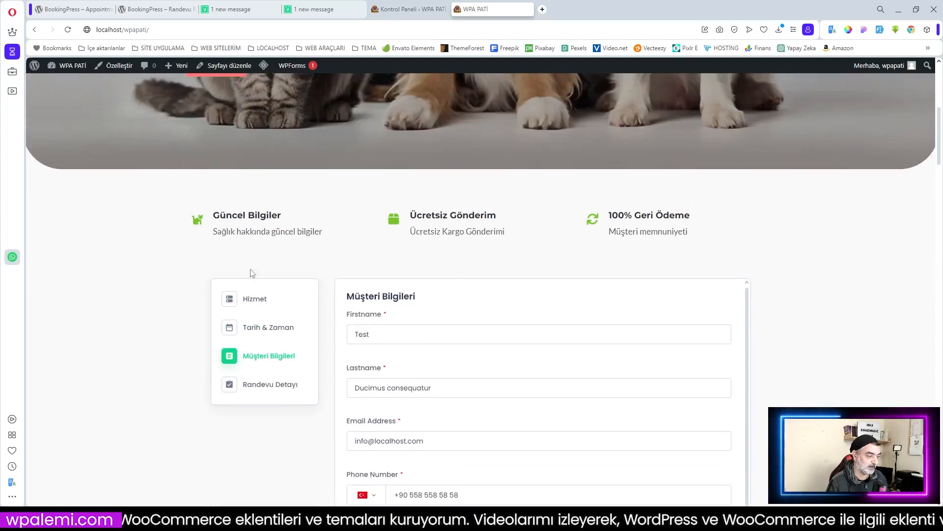
Step: Return the booking form to the service step with Genel Sağlık Kontrolü selected
left_click(255, 300)
scroll(451, 211, "up", 6)
scroll(451, 211, "down", 7)
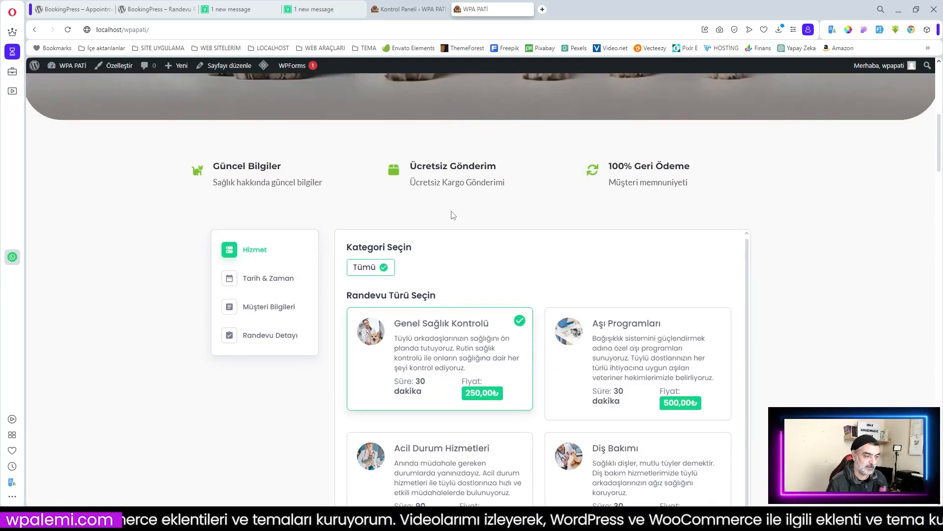
scroll(454, 215, "down", 1)
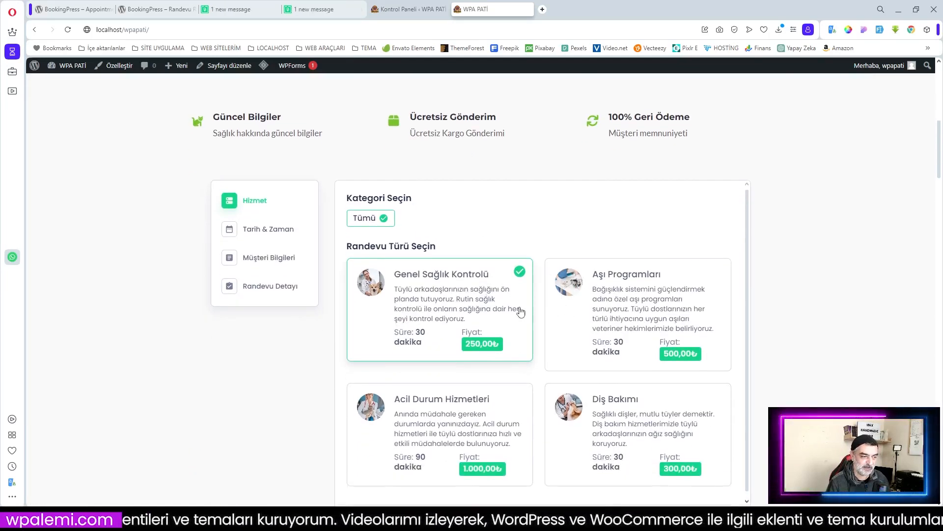
scroll(562, 313, "down", 1)
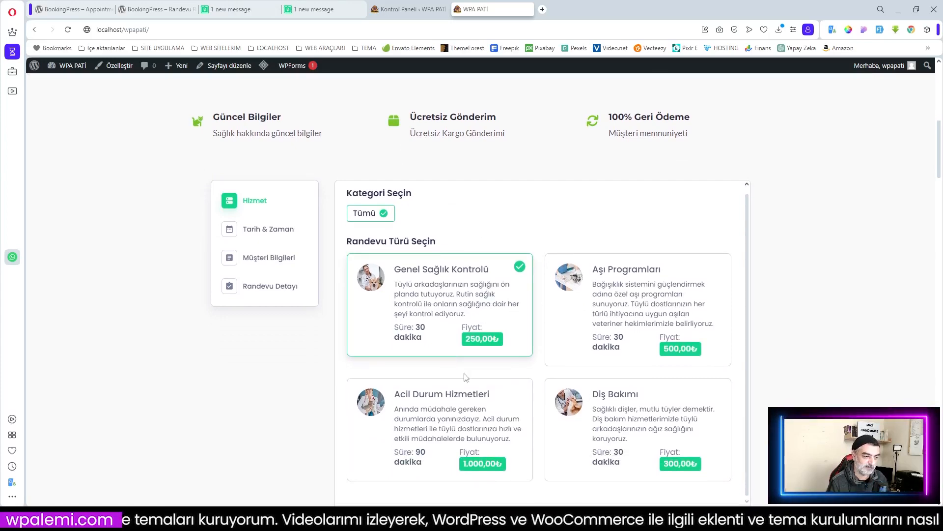
scroll(553, 345, "down", 4)
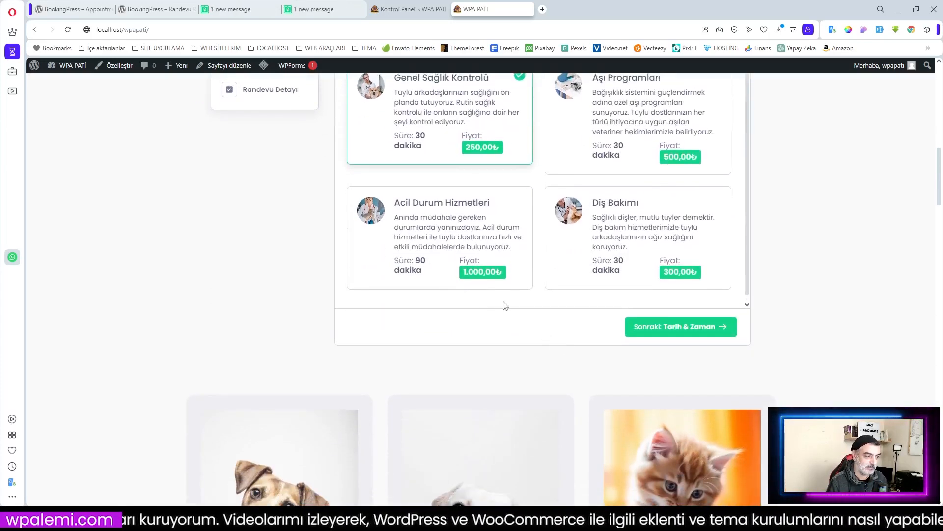
scroll(578, 303, "up", 3)
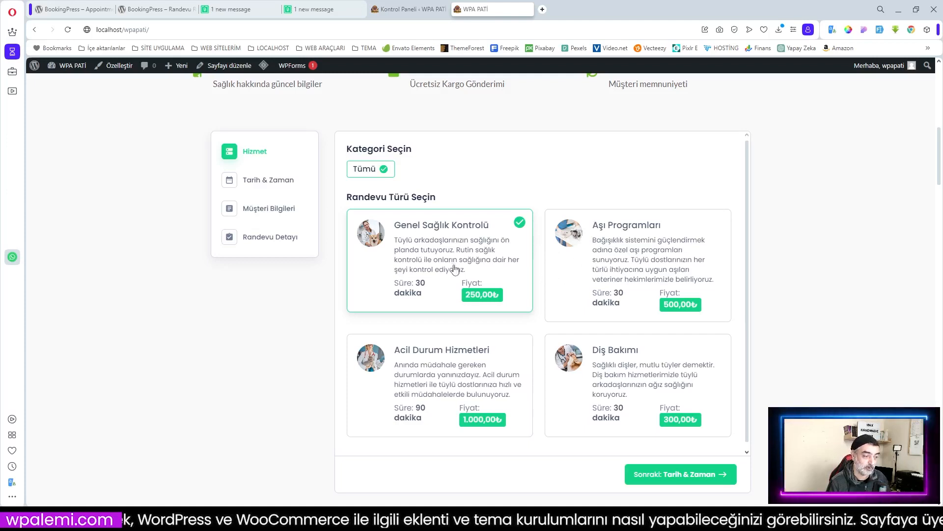
Step: Advance the Genel Sağlık Kontrolü booking for 29-11-2023, 16:30 - 17:00 to the Randevu Detayı summary
left_click(675, 474)
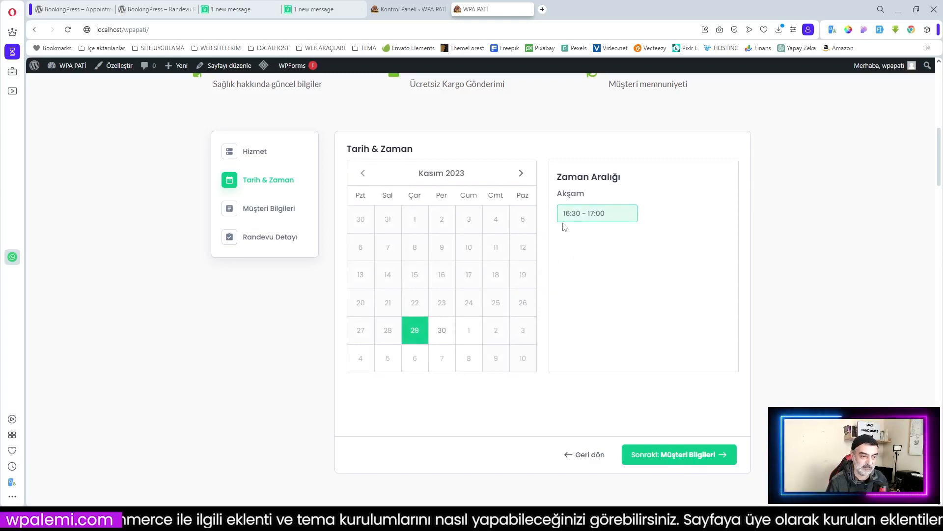
left_click(677, 455)
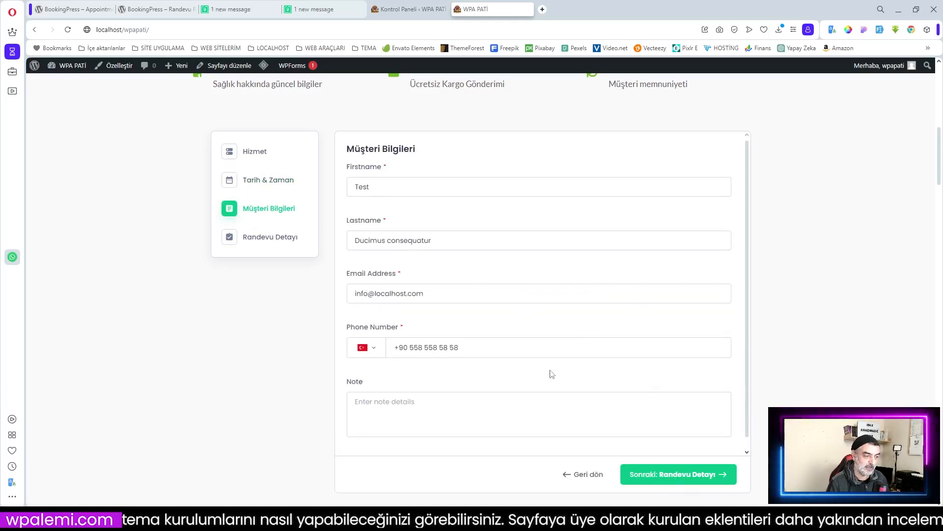
left_click(690, 475)
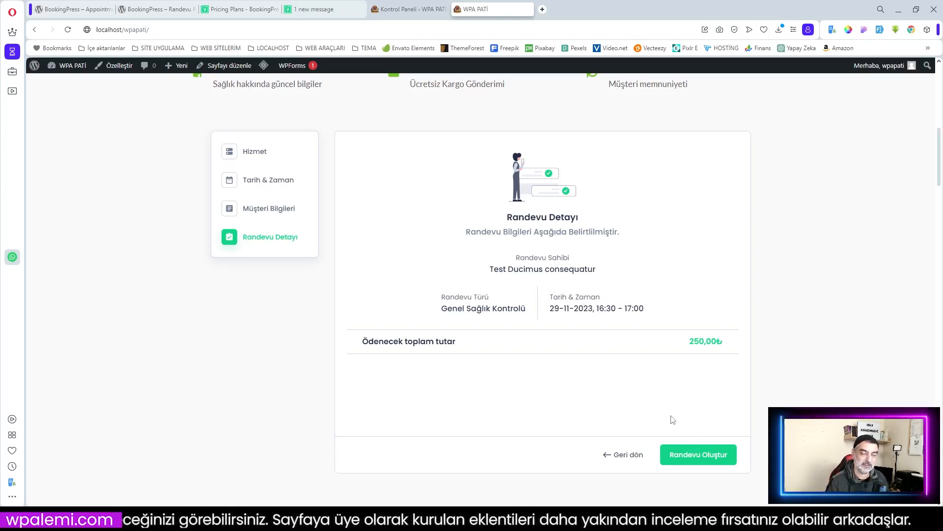
scroll(674, 419, "down", 2)
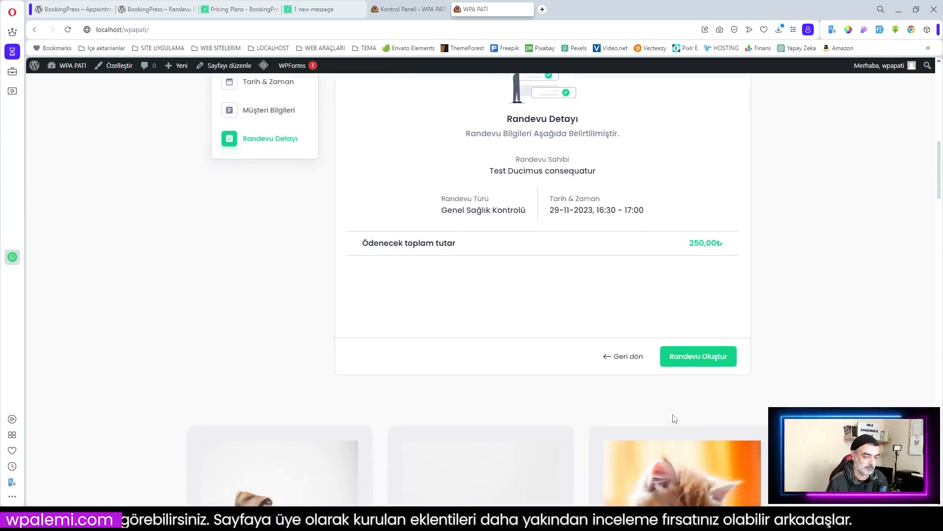
scroll(674, 420, "down", 8)
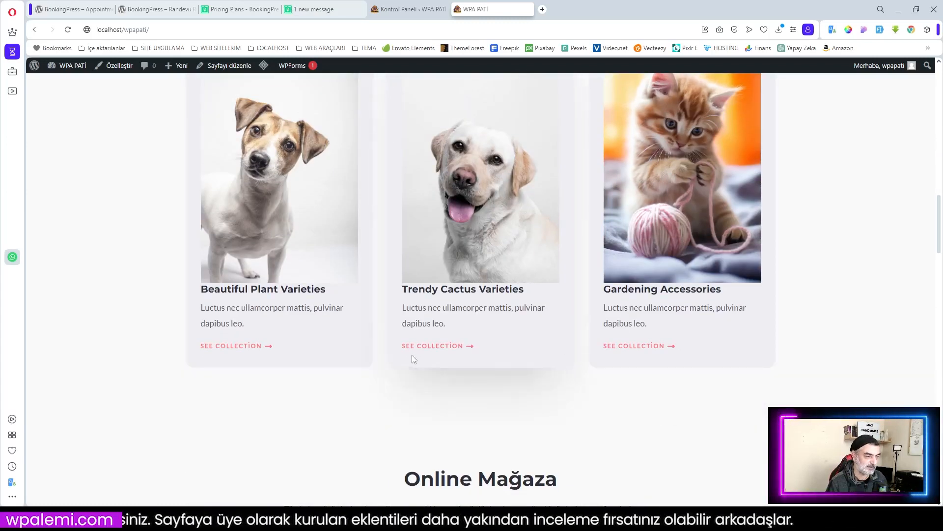
scroll(432, 362, "up", 2)
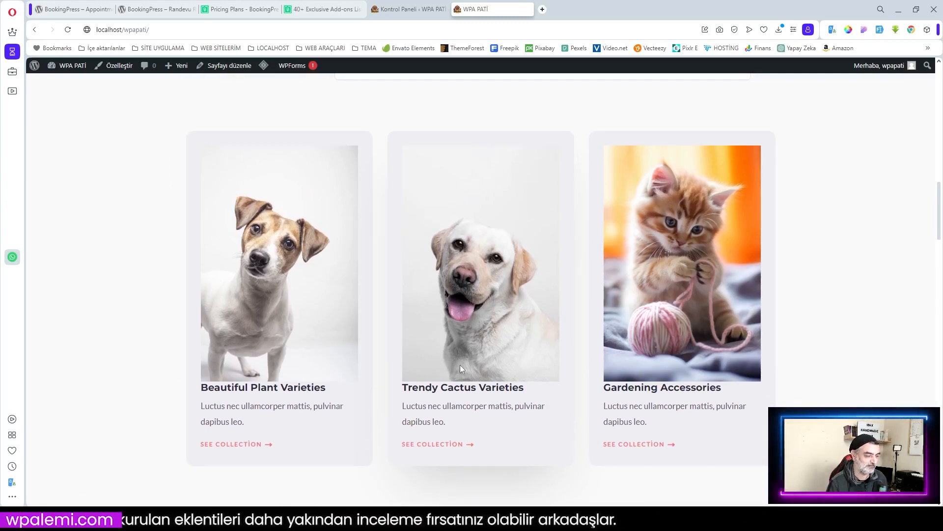
Step: Scroll down the page and back up to the 'Sağlıklı Gülüşleri İçin Biz Buradayız.' hero
scroll(460, 364, "down", 7)
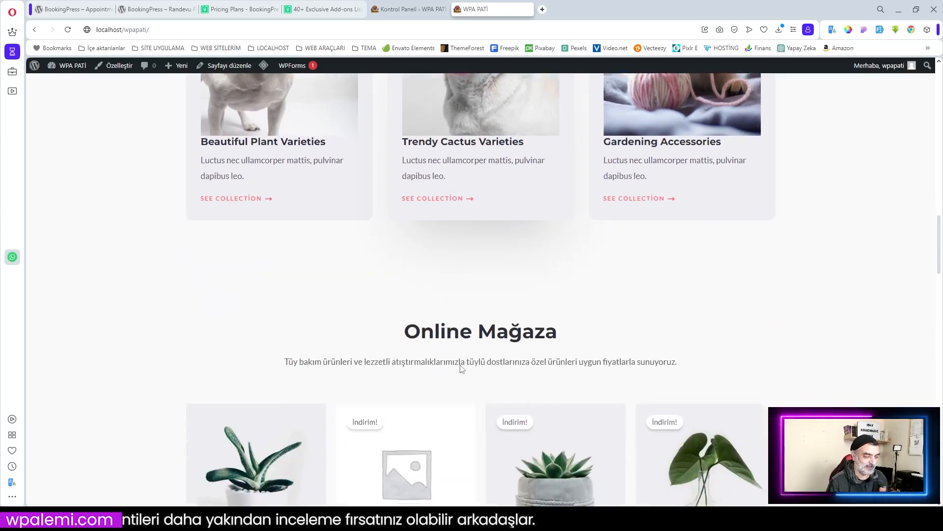
scroll(461, 367, "down", 10)
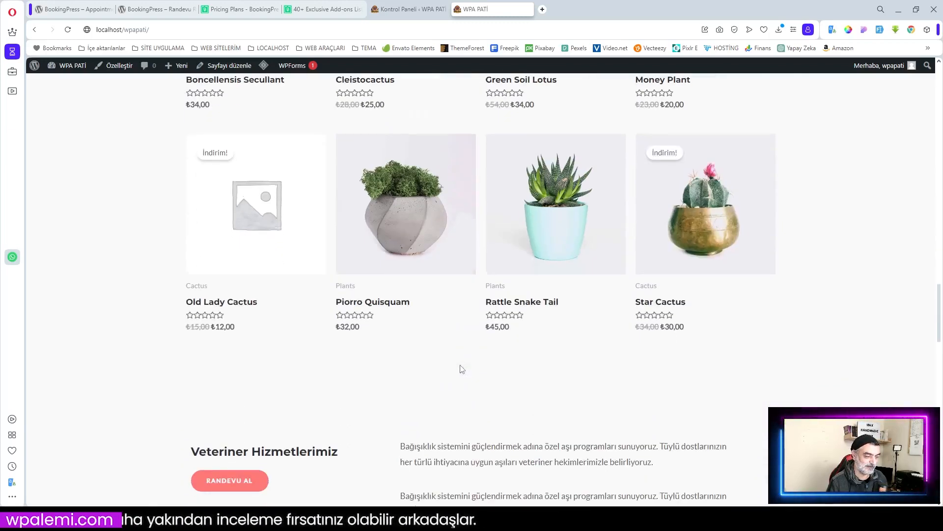
scroll(462, 369, "down", 5)
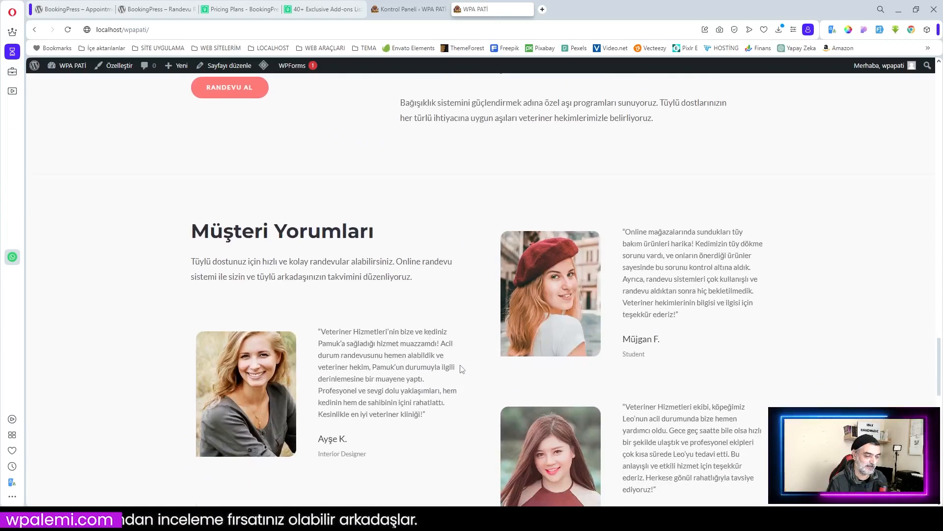
scroll(462, 369, "down", 10)
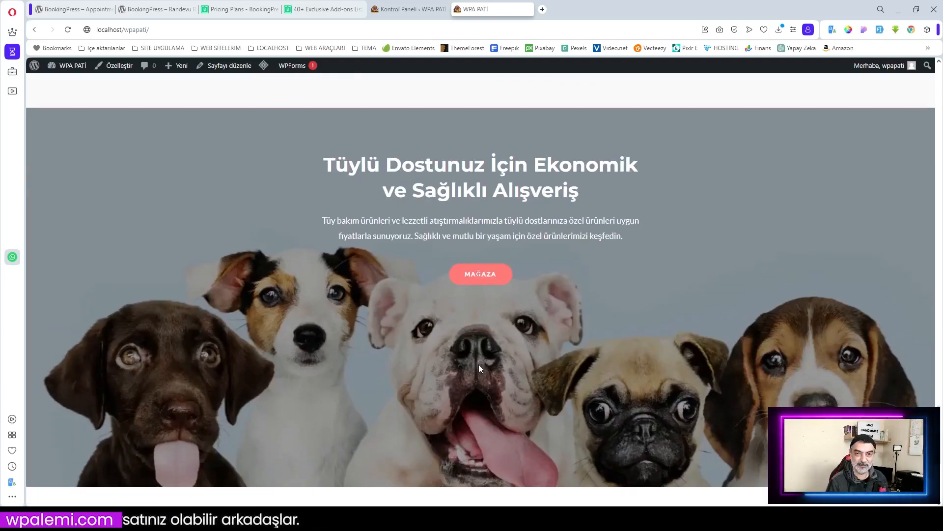
scroll(479, 366, "down", 5)
scroll(492, 358, "up", 3)
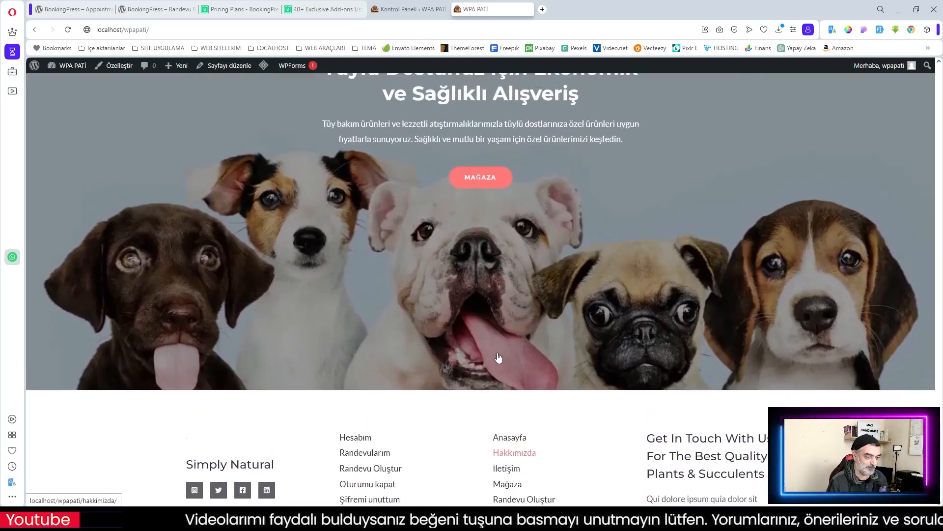
scroll(497, 357, "up", 14)
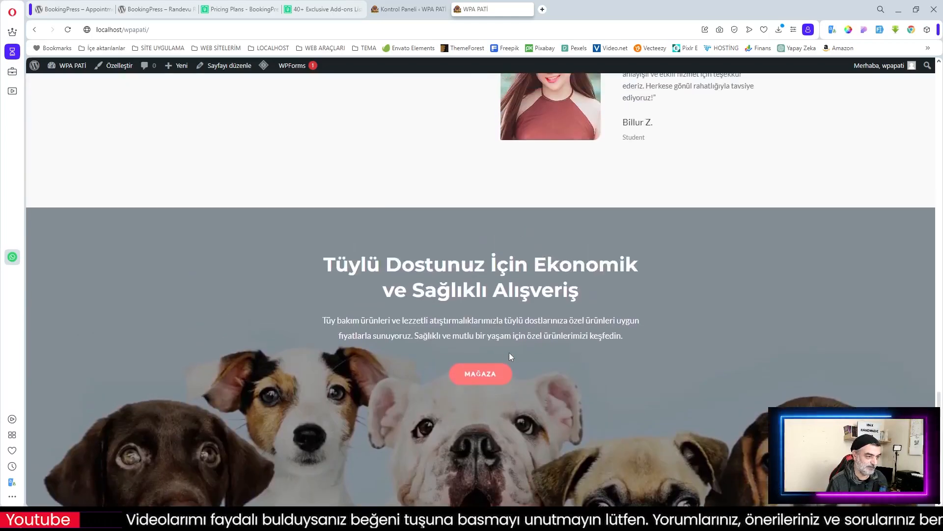
scroll(512, 356, "up", 15)
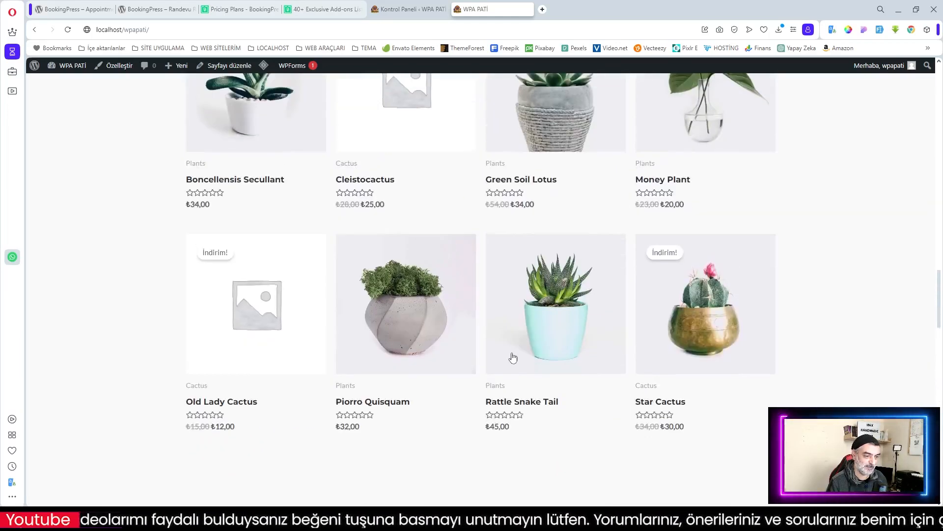
scroll(512, 356, "up", 17)
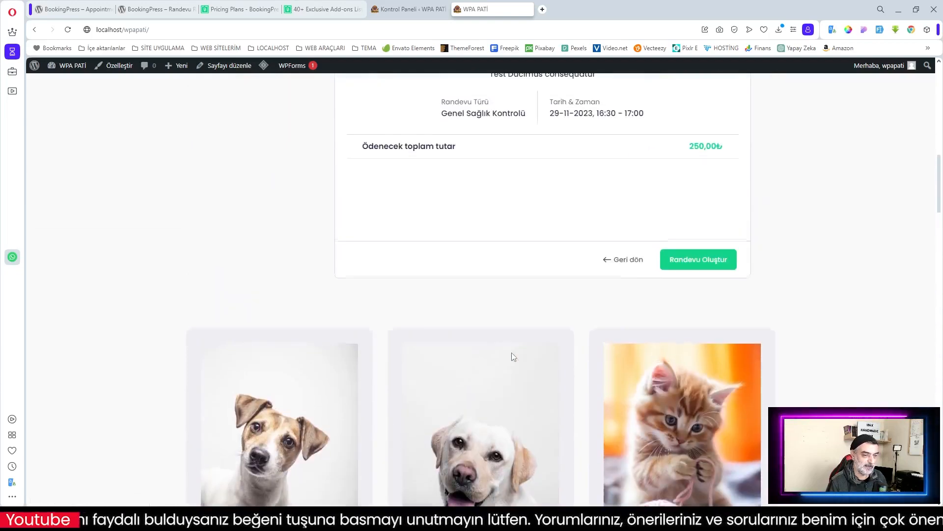
scroll(512, 356, "up", 5)
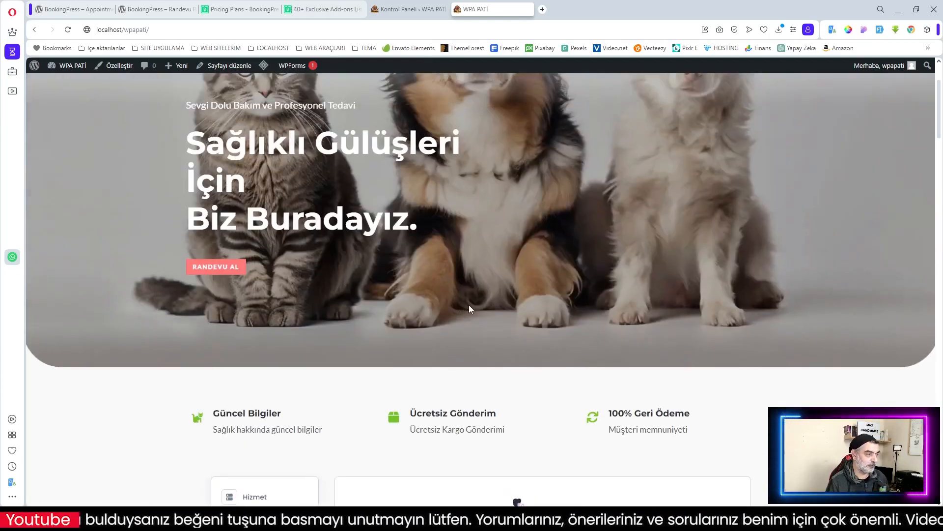
scroll(470, 305, "up", 3)
scroll(470, 304, "down", 3)
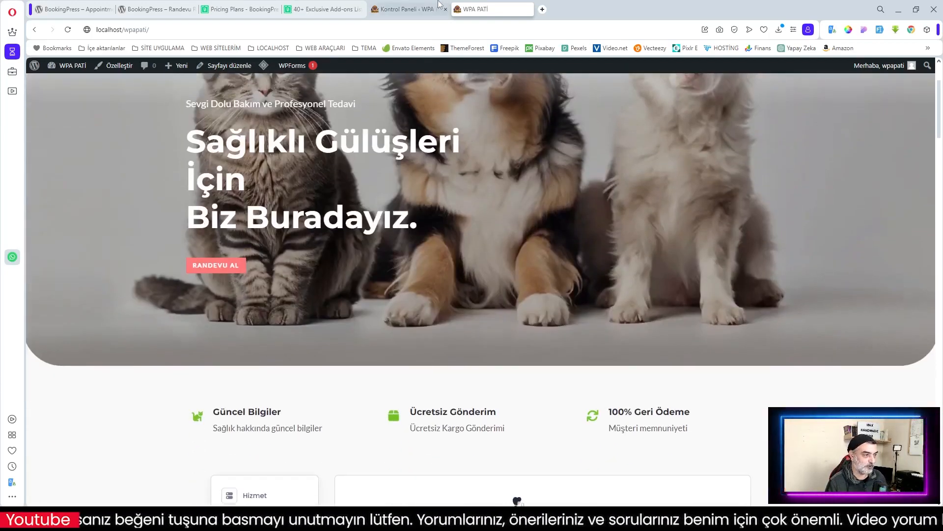
Step: View the Kontrol Paneli dashboard showing 1 appointment, 1 pending and 1 customer
left_click(406, 10)
scroll(381, 236, "down", 3)
scroll(357, 249, "up", 3)
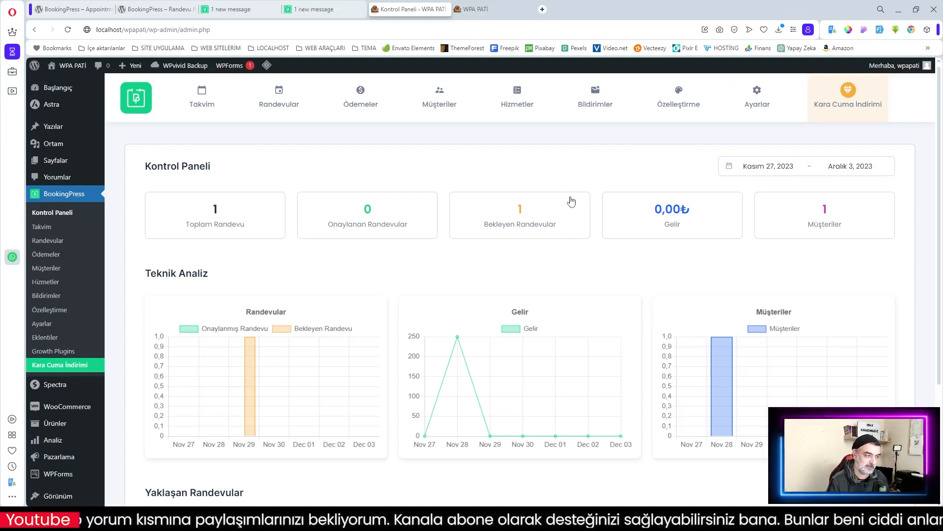
scroll(556, 183, "down", 3)
scroll(557, 183, "up", 3)
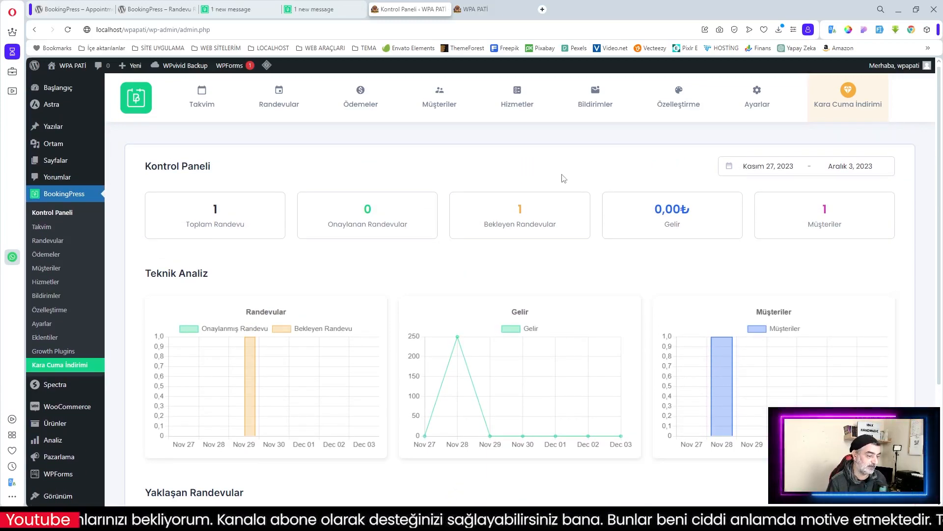
scroll(564, 178, "down", 2)
scroll(564, 177, "up", 2)
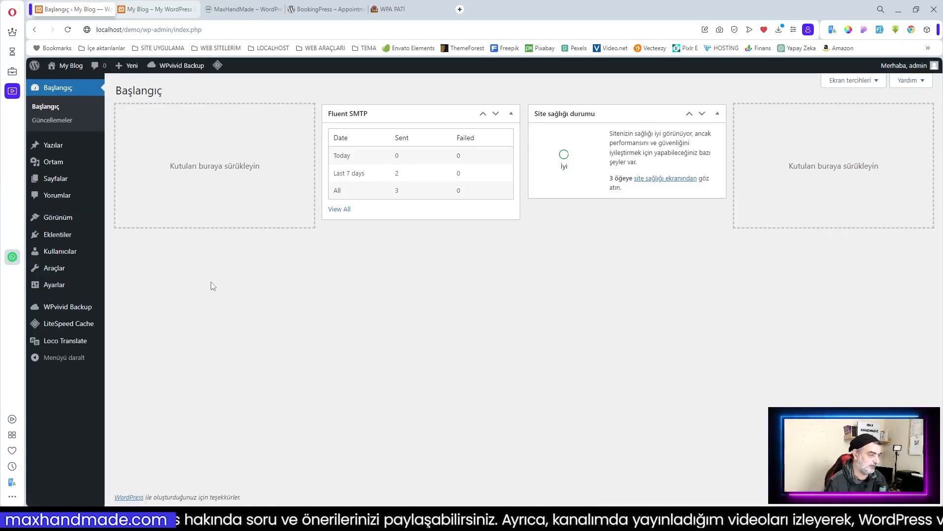
Step: Go to Eklentiler > Yüklü eklentiler in the My Blog admin
mouse_move(67, 238)
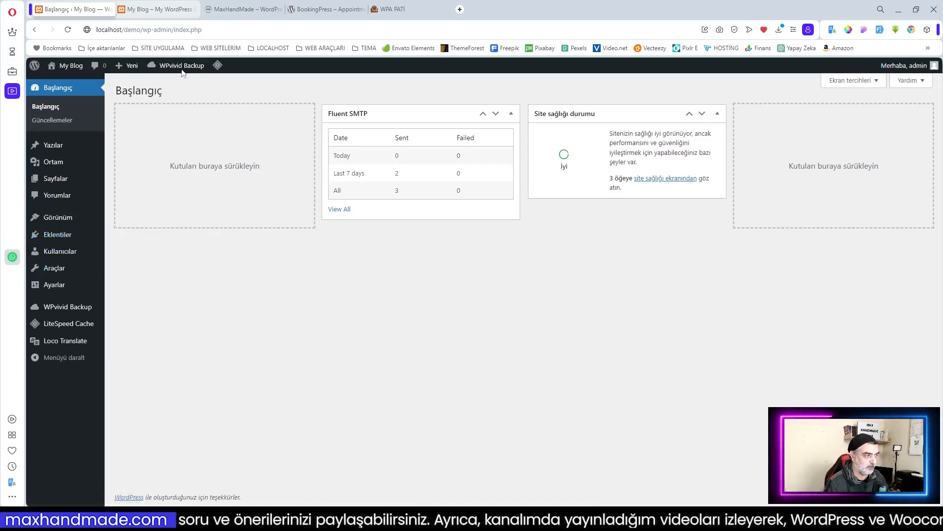
key("ctrl+l")
left_click(266, 288)
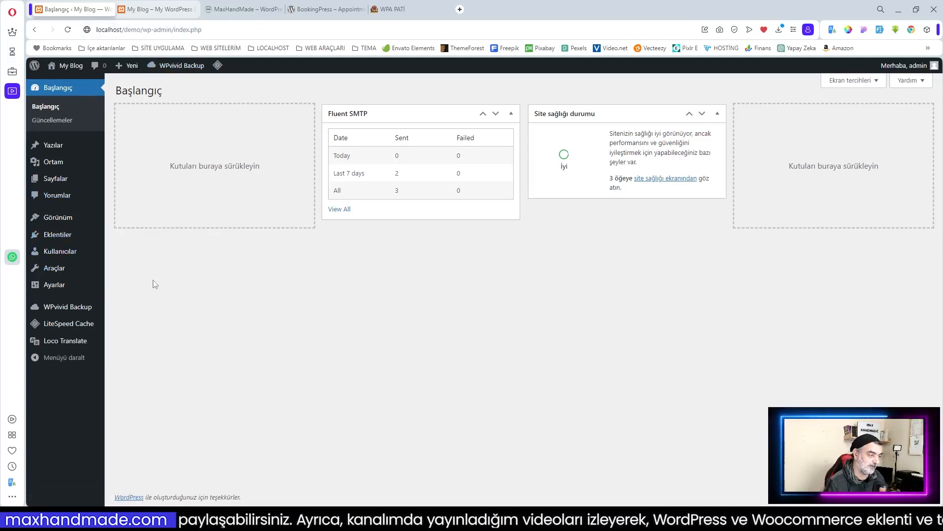
mouse_move(62, 238)
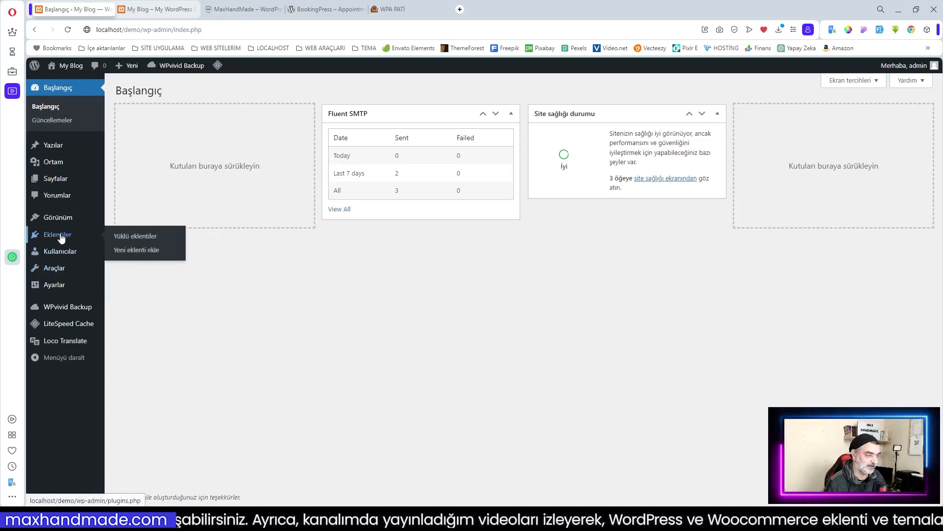
left_click(142, 238)
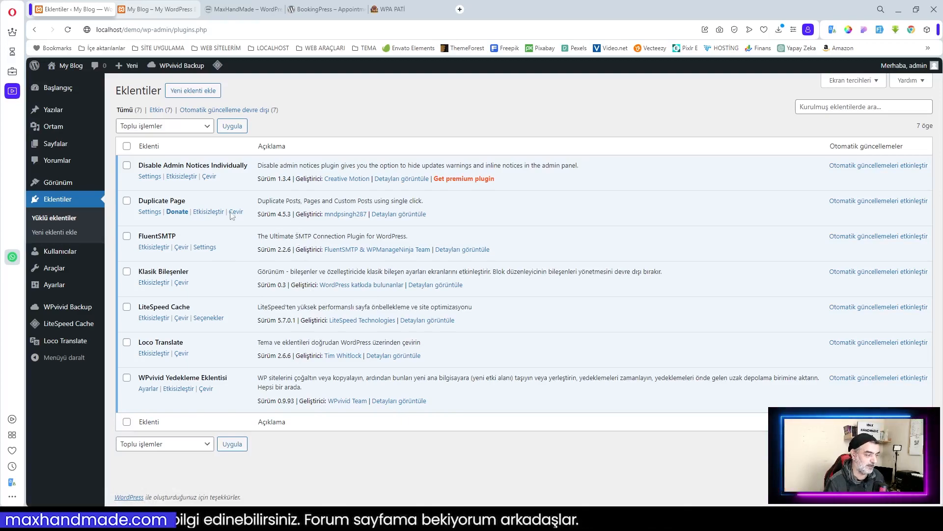
Step: Look over the My Blog front page, then return to the 7-plugin list
left_click(144, 9)
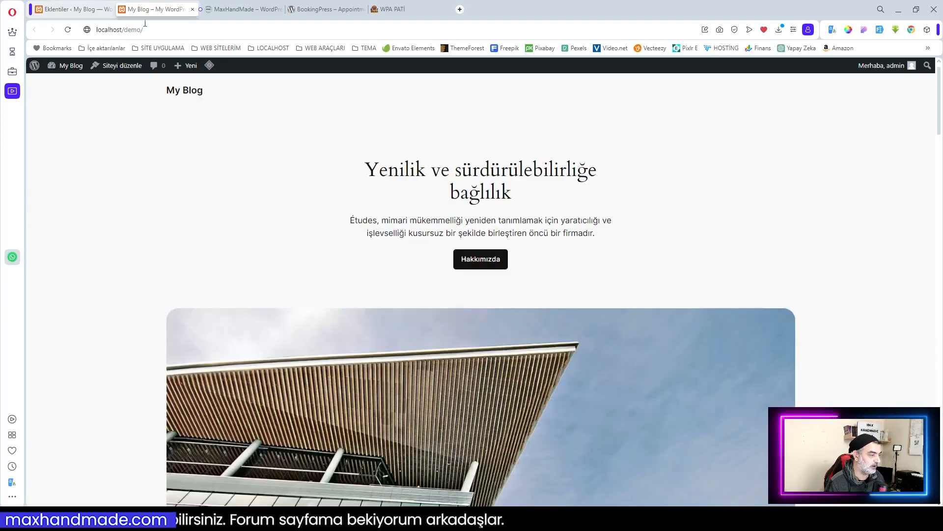
scroll(401, 265, "down", 2)
scroll(401, 268, "down", 7)
scroll(401, 268, "up", 9)
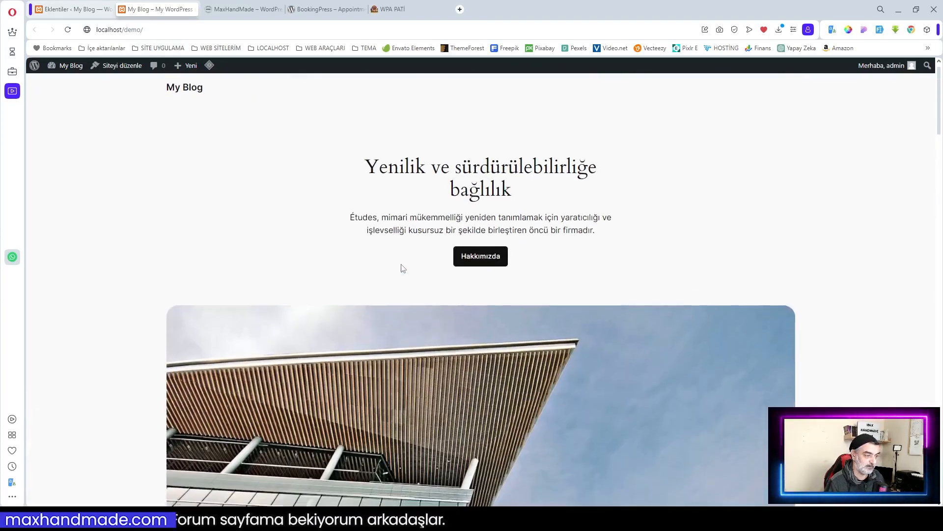
scroll(401, 267, "down", 5)
scroll(401, 266, "up", 5)
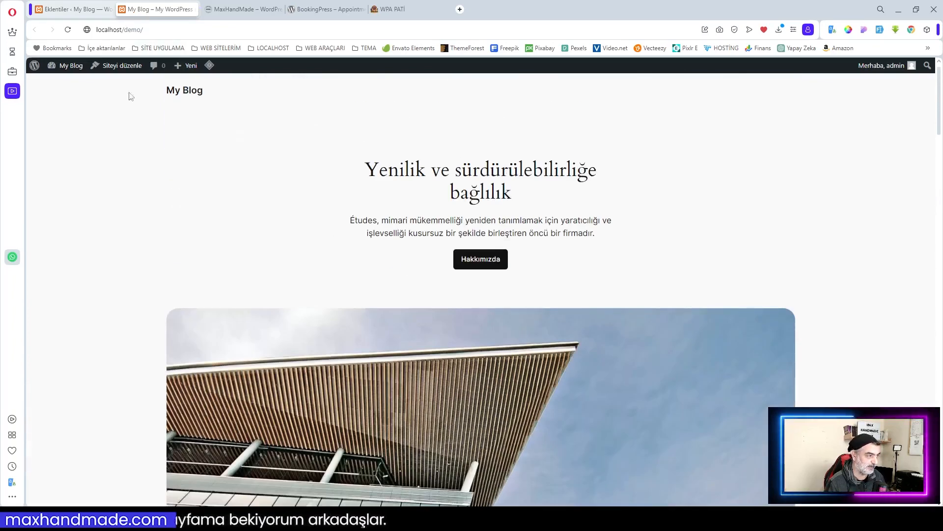
left_click(67, 13)
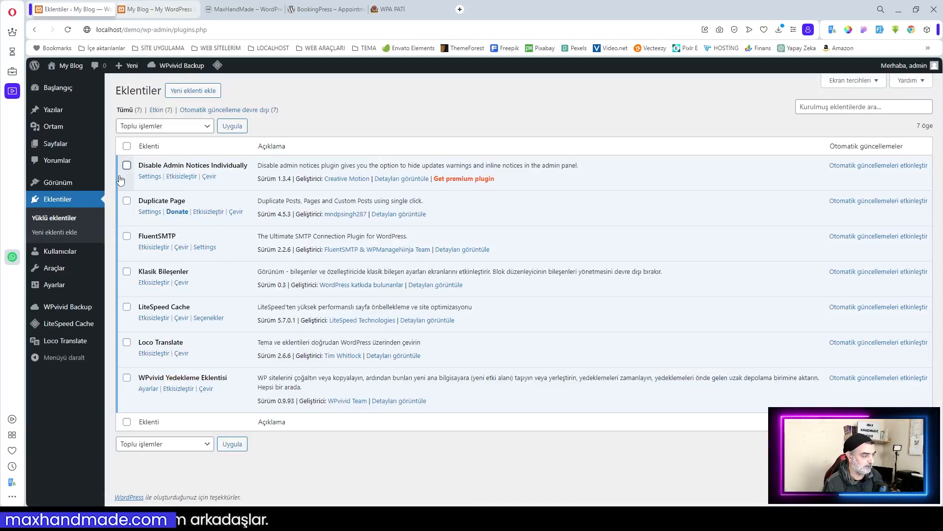
mouse_move(81, 184)
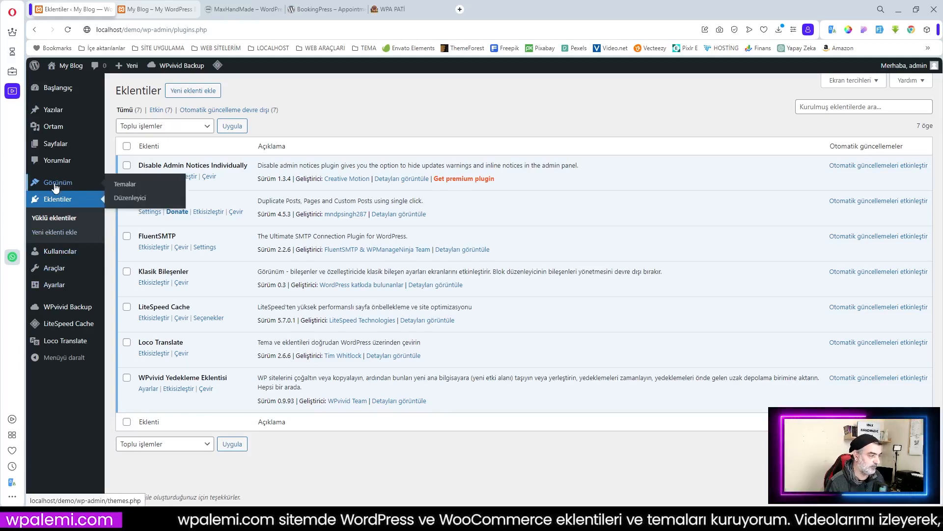
Step: Install and activate Astra via Görünüm > Temalar > Yeni tema ekle, then open its welcome dashboard
left_click(118, 184)
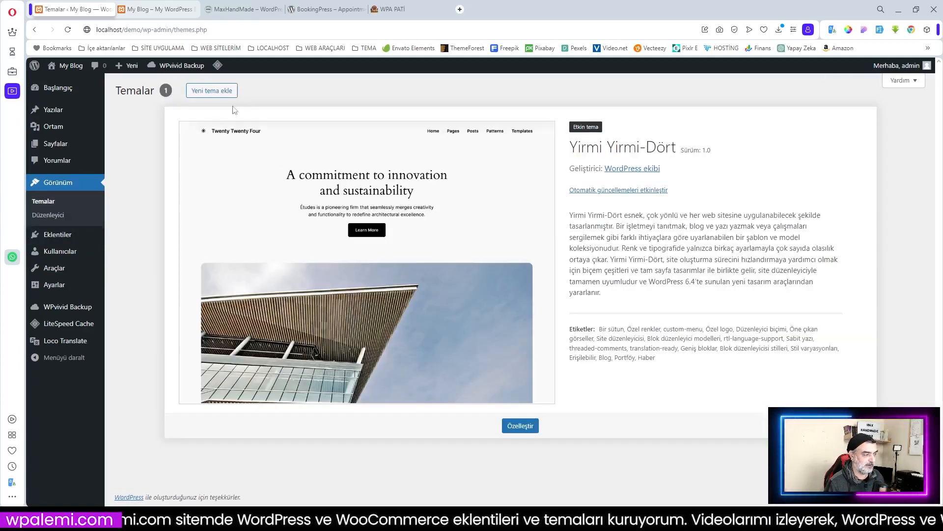
left_click(209, 92)
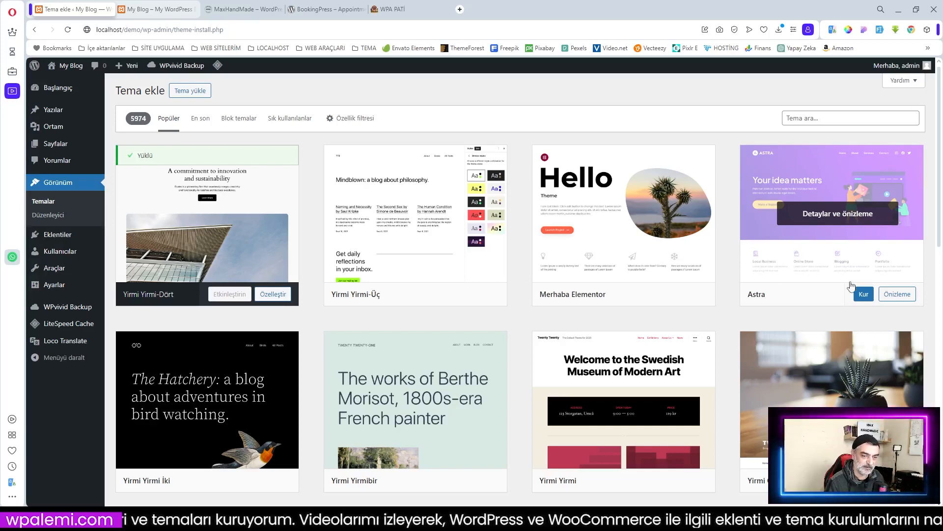
left_click(863, 294)
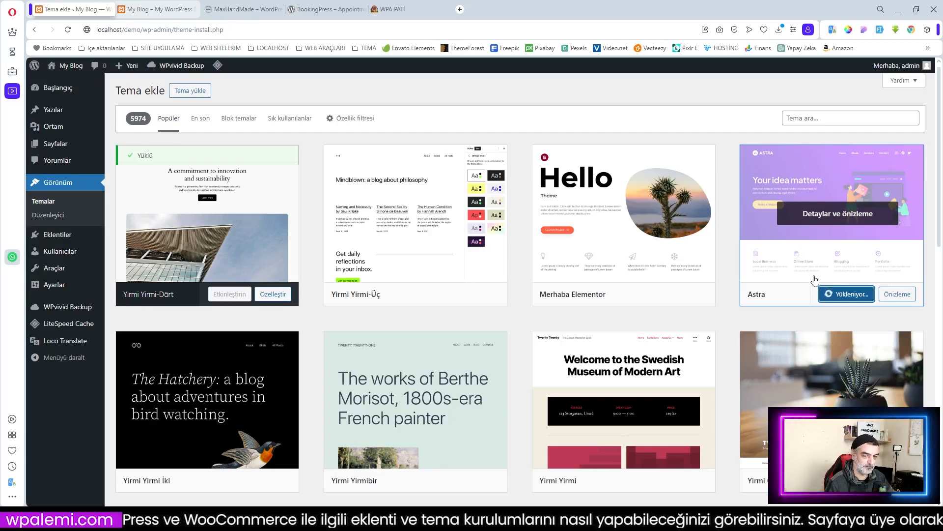
left_click(838, 294)
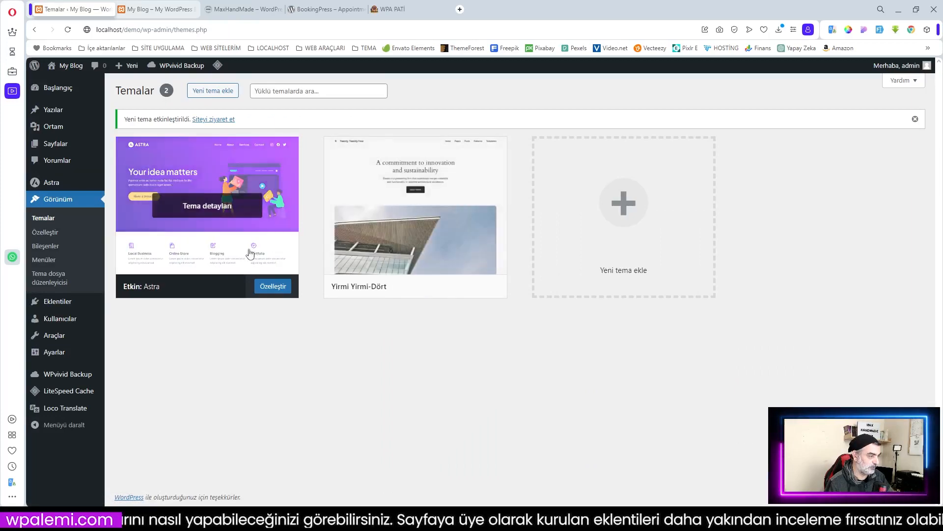
left_click(64, 185)
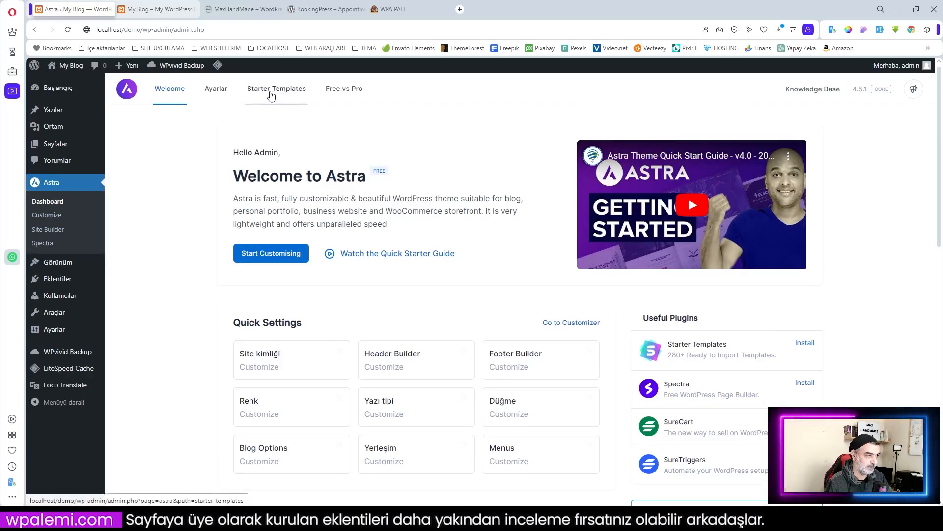
Step: Install Starter Templates from the Useful Plugins list on the Astra dashboard
left_click(805, 344)
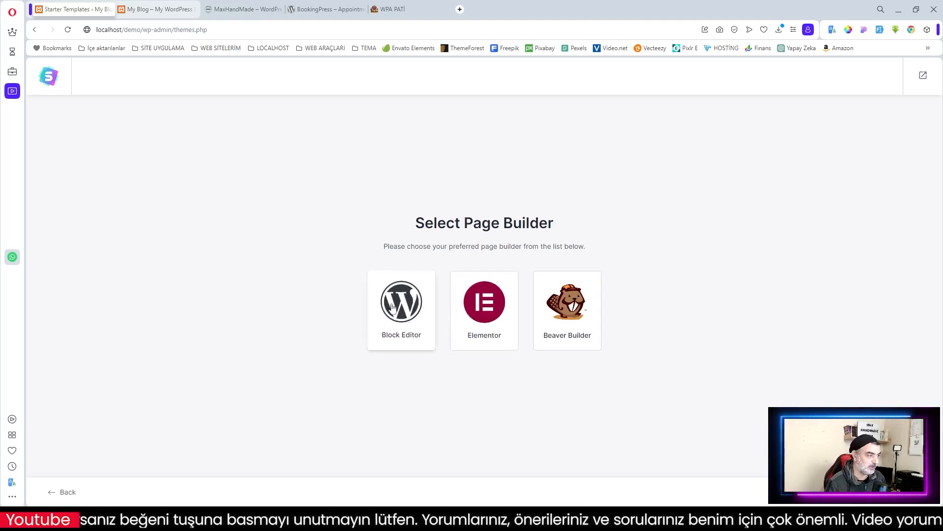
Step: Check the WPA PATİ booking site, then pick Elementor as the Starter Templates page builder
left_click(412, 8)
scroll(445, 169, "up", 5)
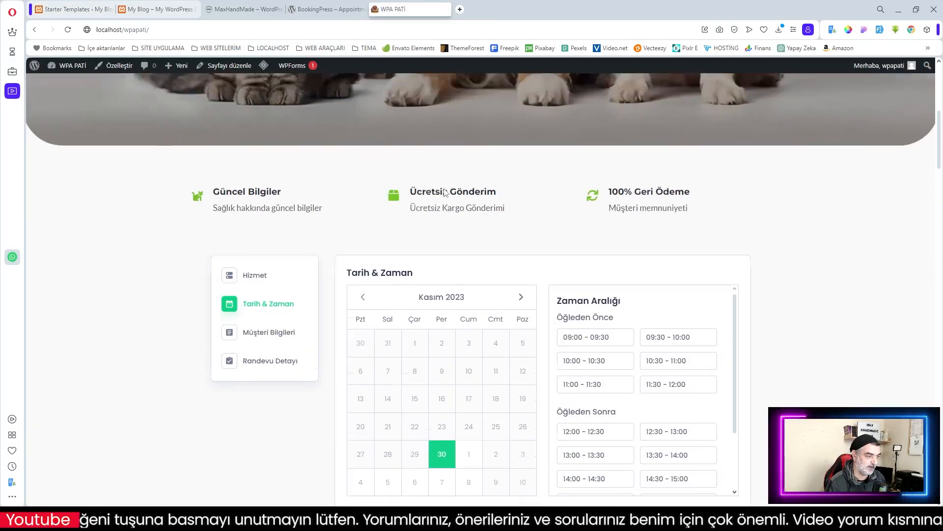
scroll(438, 202, "down", 4)
scroll(481, 207, "down", 4)
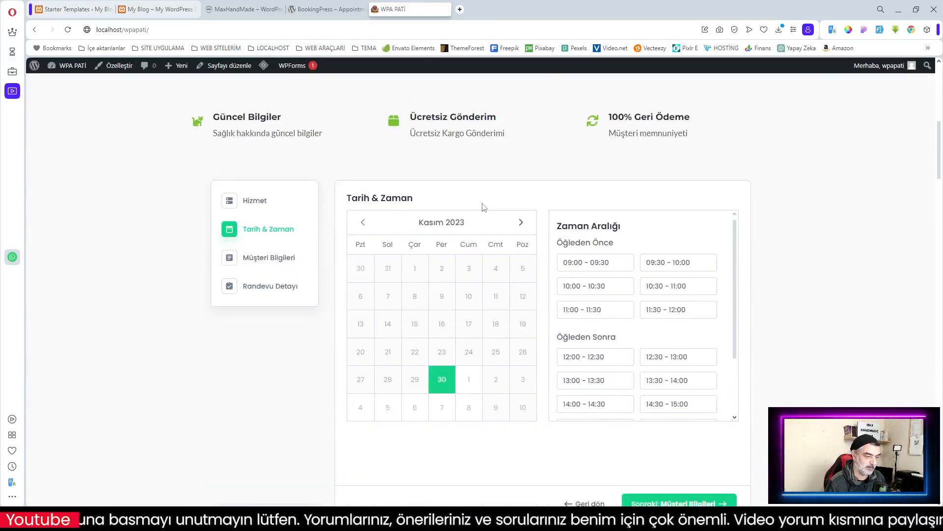
scroll(480, 208, "up", 5)
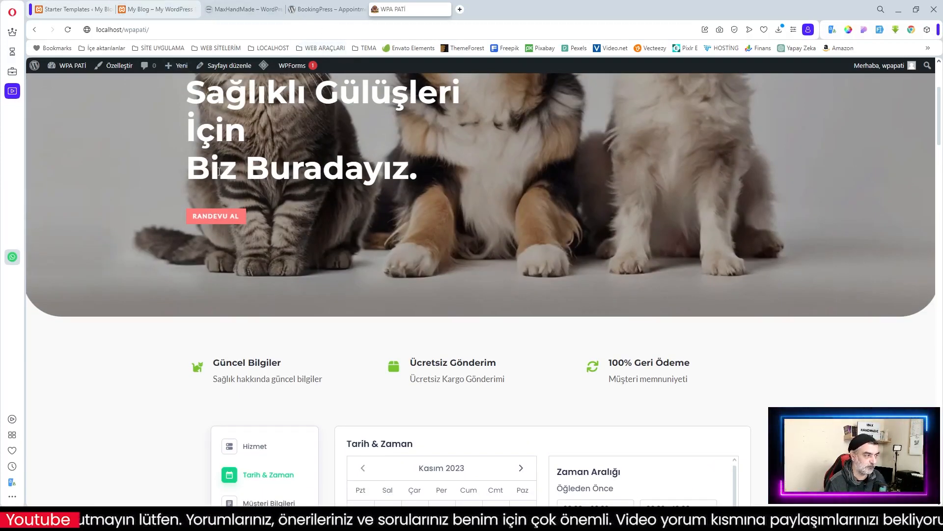
left_click(77, 13)
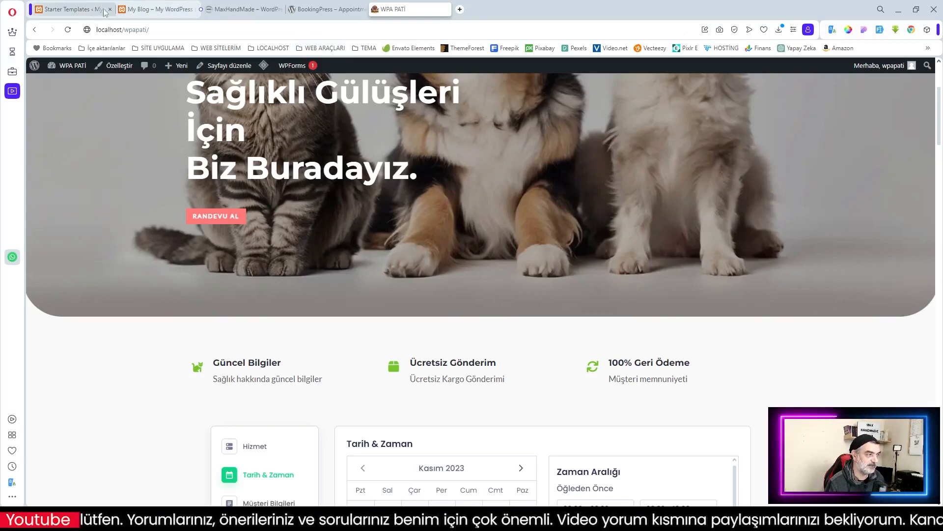
left_click(461, 308)
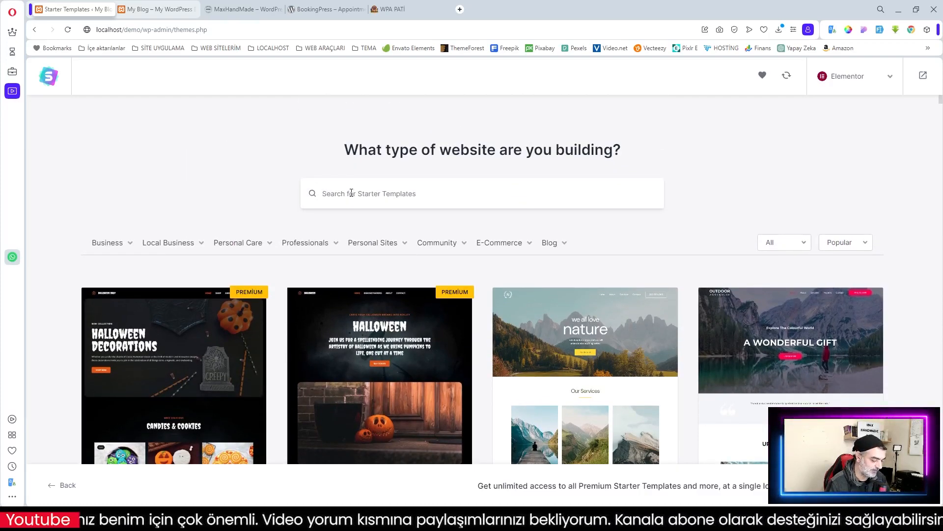
Step: Search the templates for 'pet' and select the Pet Services template
type("pet")
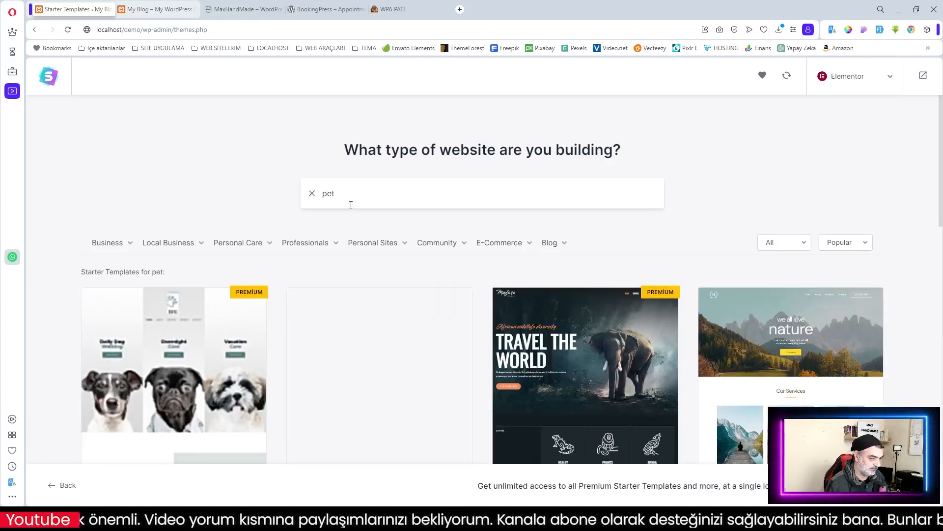
scroll(351, 205, "down", 1)
mouse_move(351, 209)
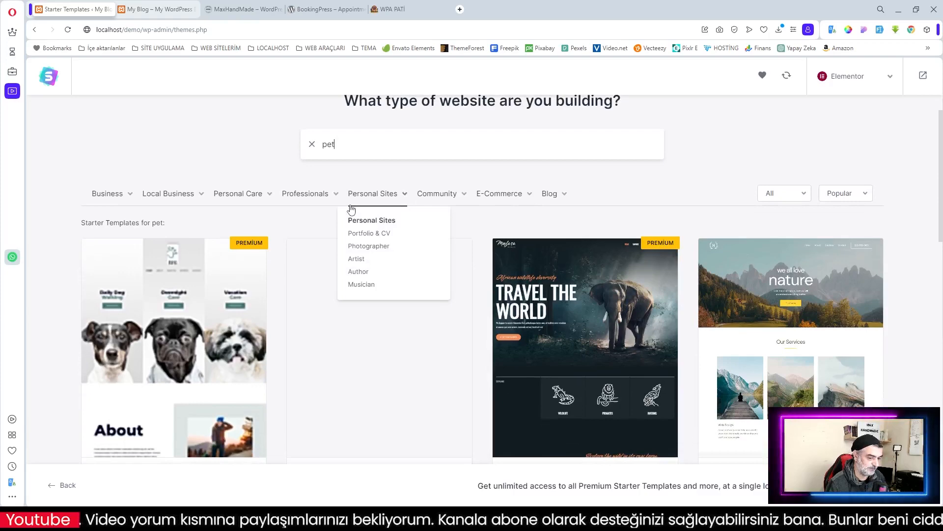
scroll(466, 214, "down", 6)
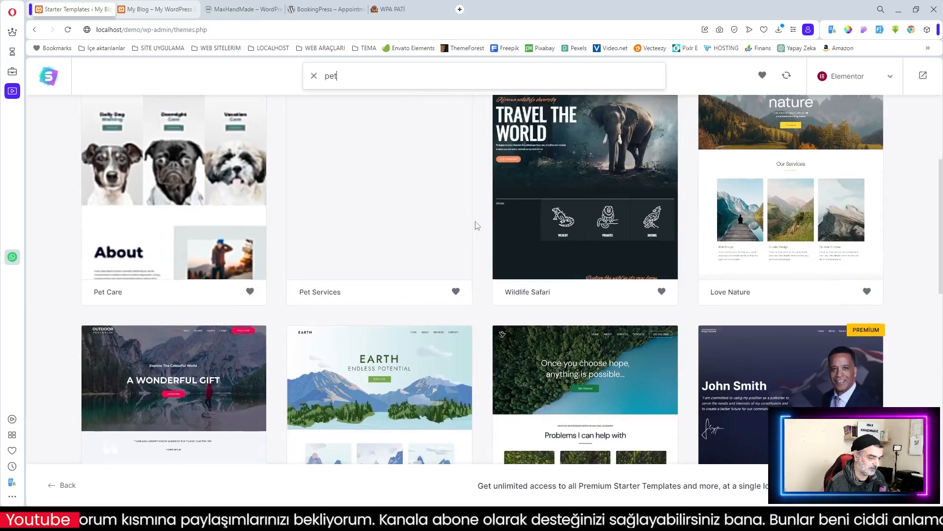
scroll(468, 244, "up", 5)
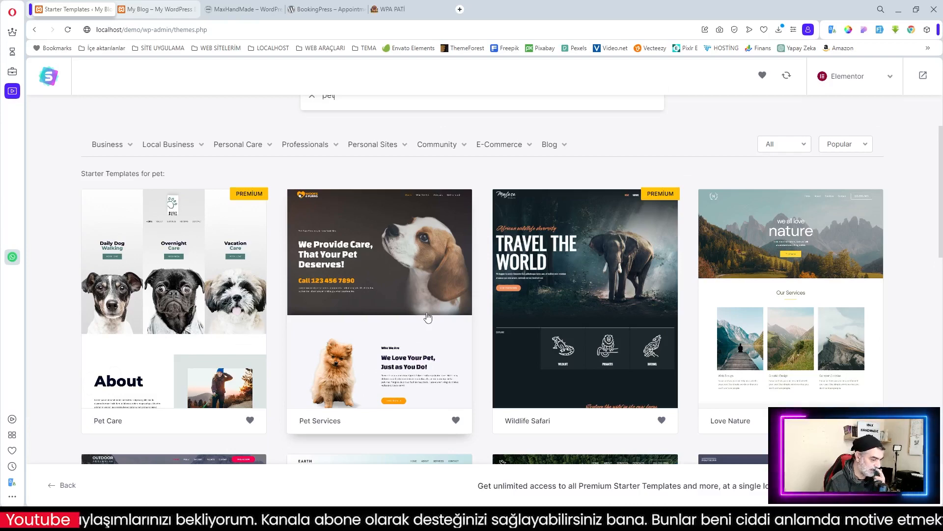
left_click(375, 319)
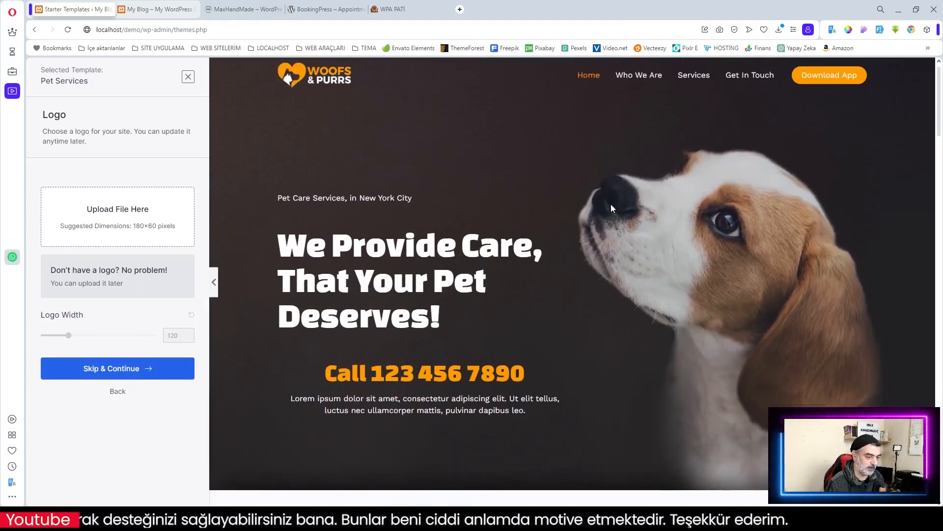
Step: Look through the Pet Services template preview, then skip the logo step without uploading a logo
scroll(611, 204, "down", 5)
scroll(611, 204, "down", 7)
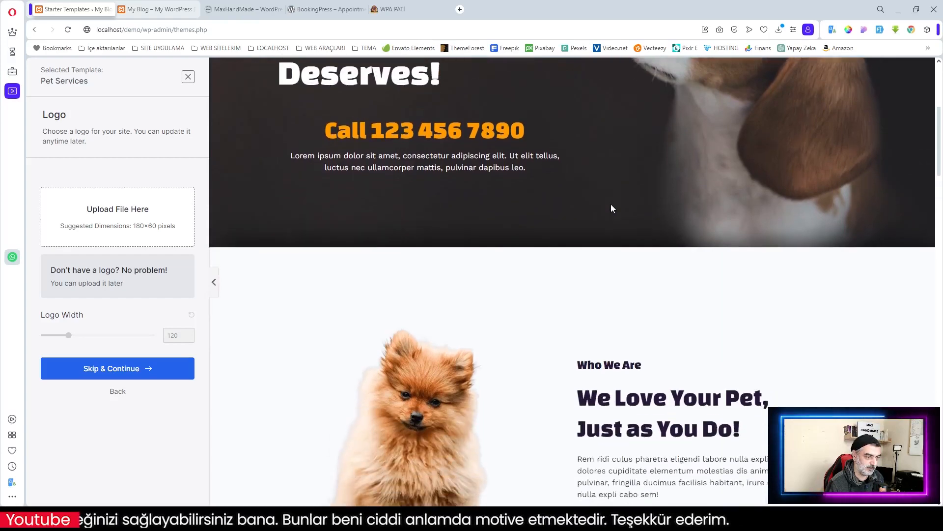
scroll(565, 221, "down", 5)
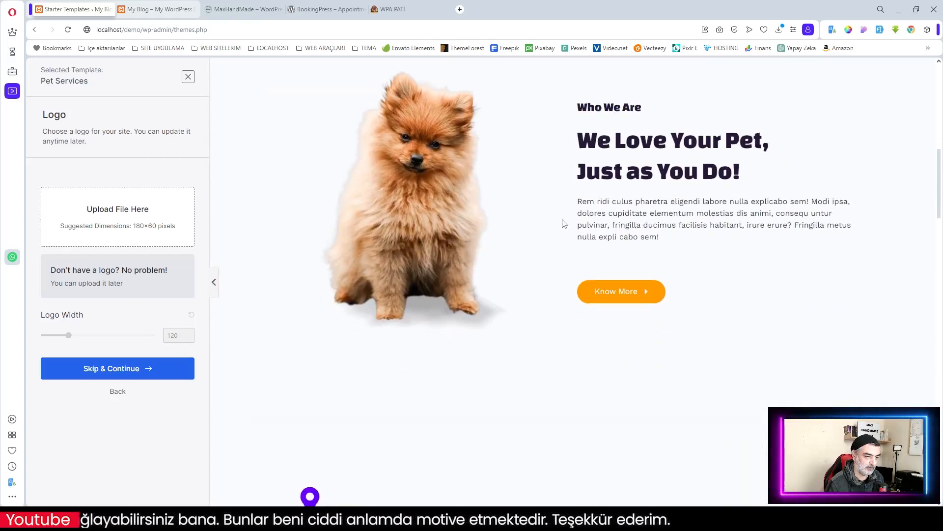
scroll(567, 218, "up", 11)
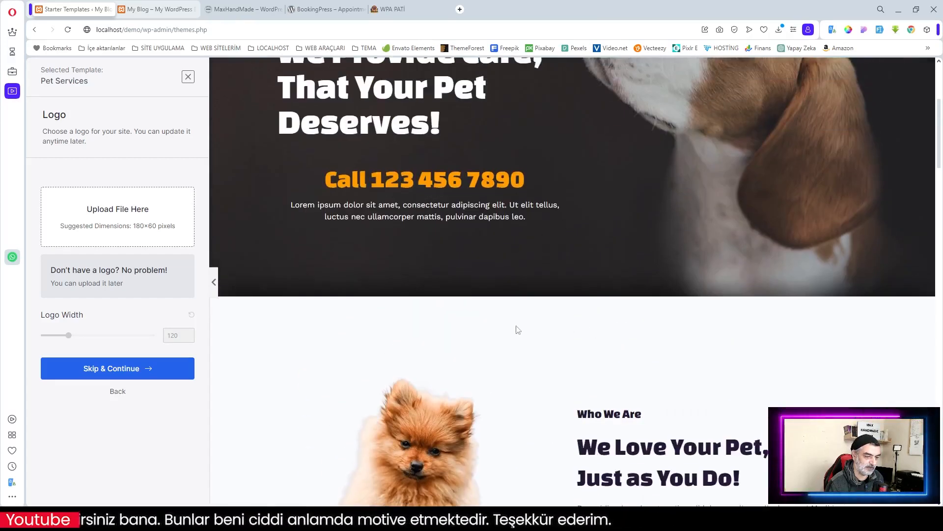
scroll(570, 305, "down", 8)
scroll(544, 217, "down", 4)
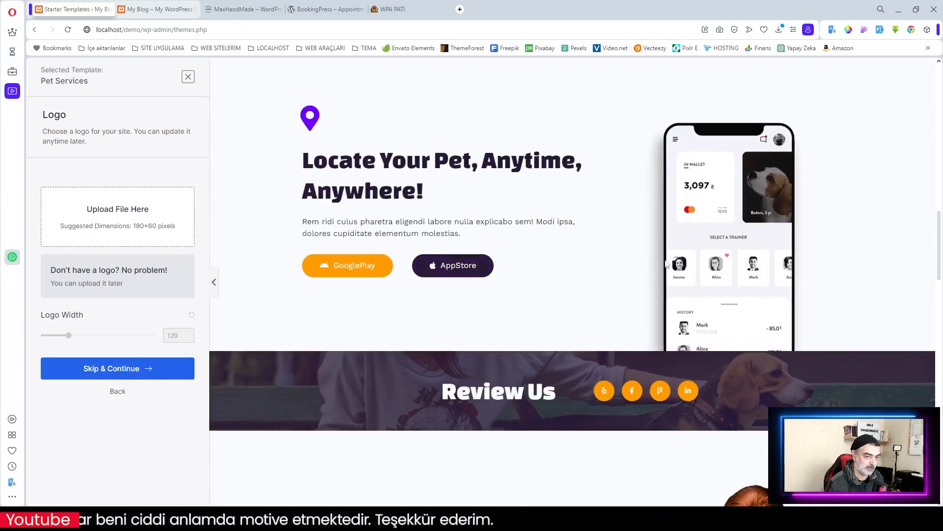
scroll(611, 244, "down", 7)
scroll(610, 245, "down", 5)
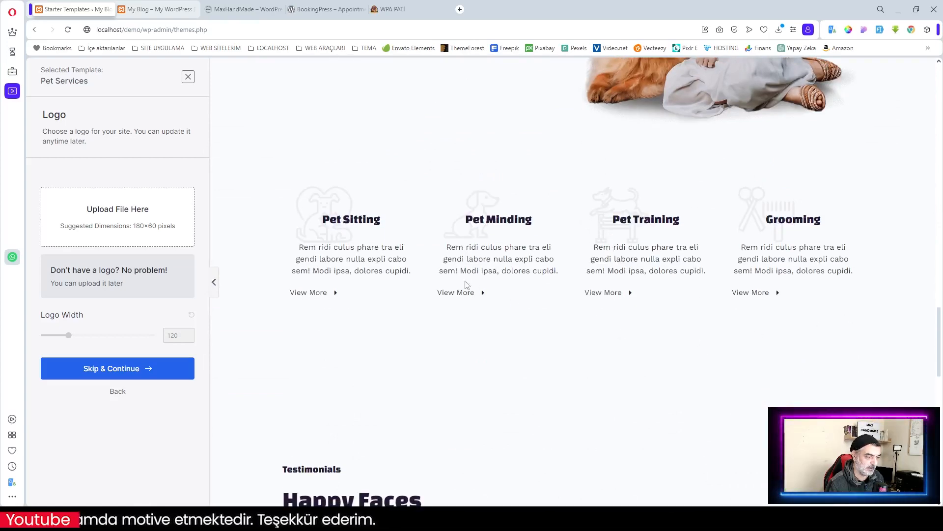
scroll(466, 285, "down", 9)
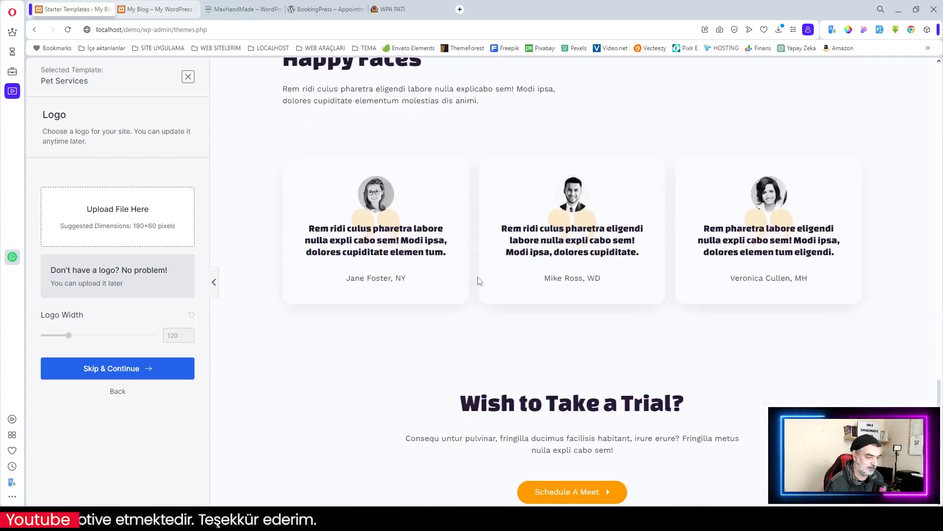
scroll(572, 264, "down", 6)
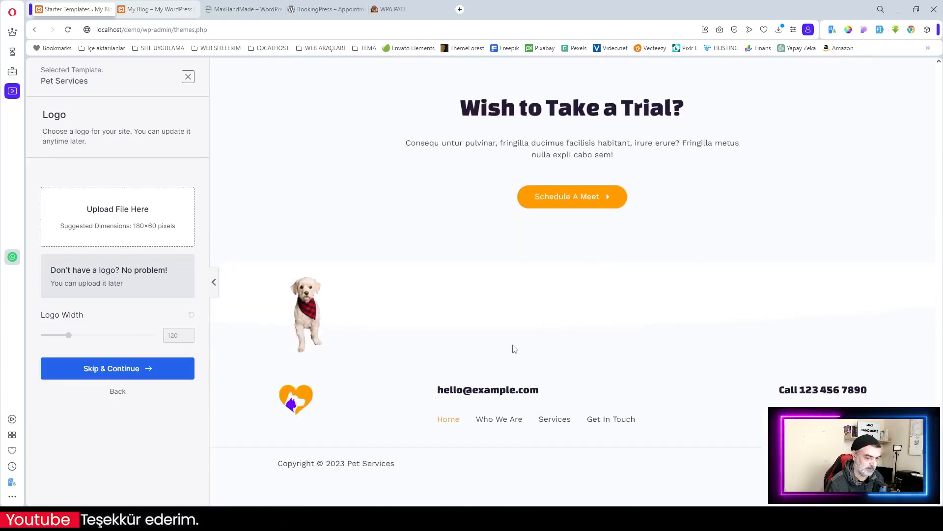
scroll(552, 326, "up", 20)
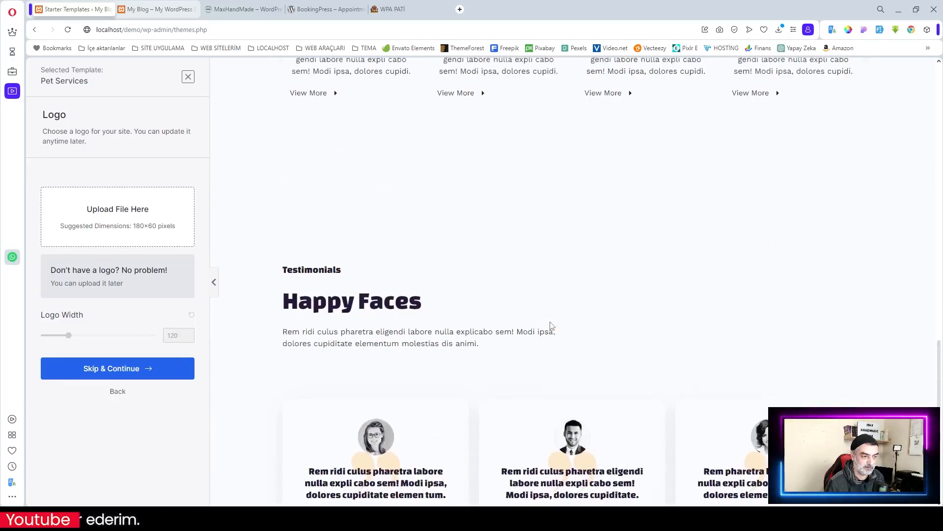
scroll(550, 321, "up", 15)
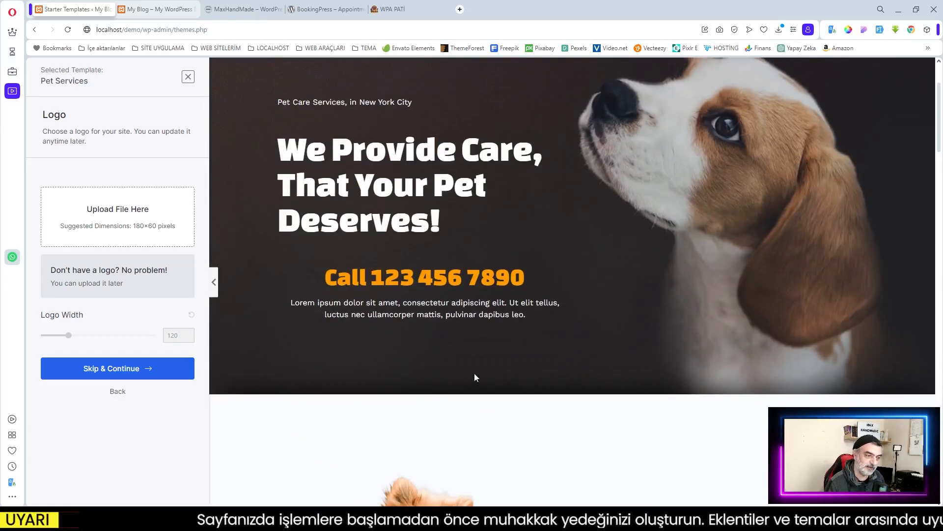
scroll(458, 393, "down", 3)
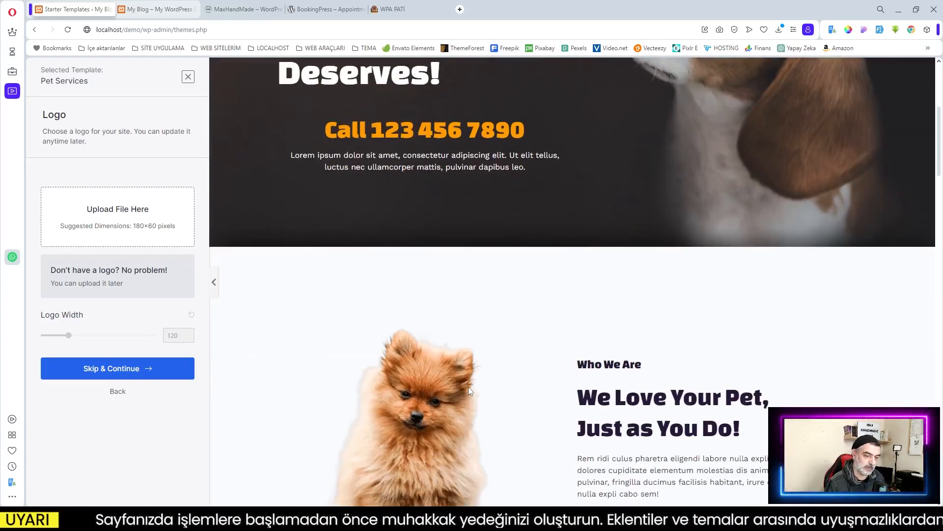
scroll(469, 387, "down", 3)
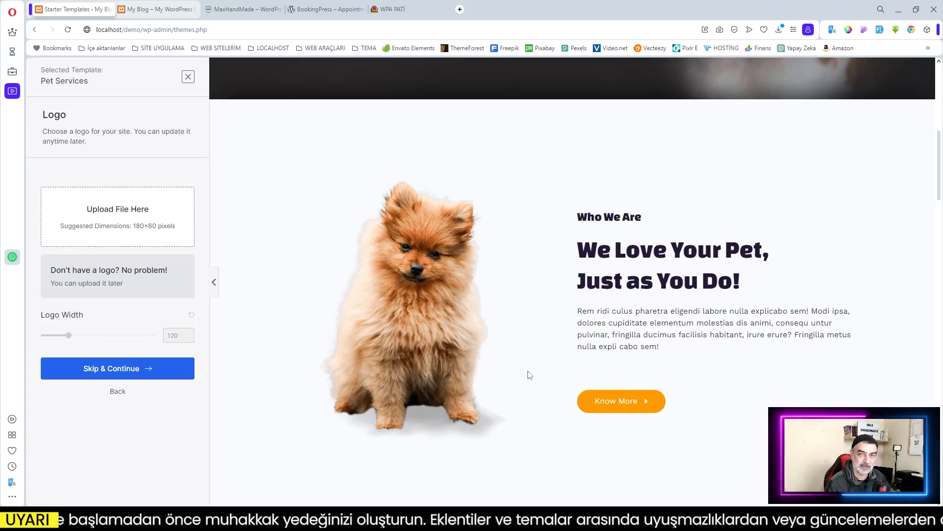
scroll(579, 367, "down", 7)
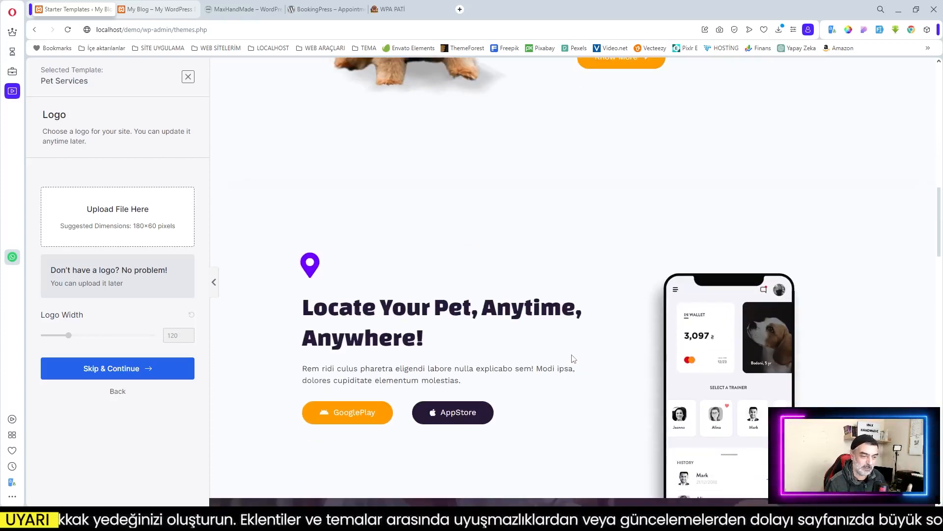
scroll(554, 353, "up", 4)
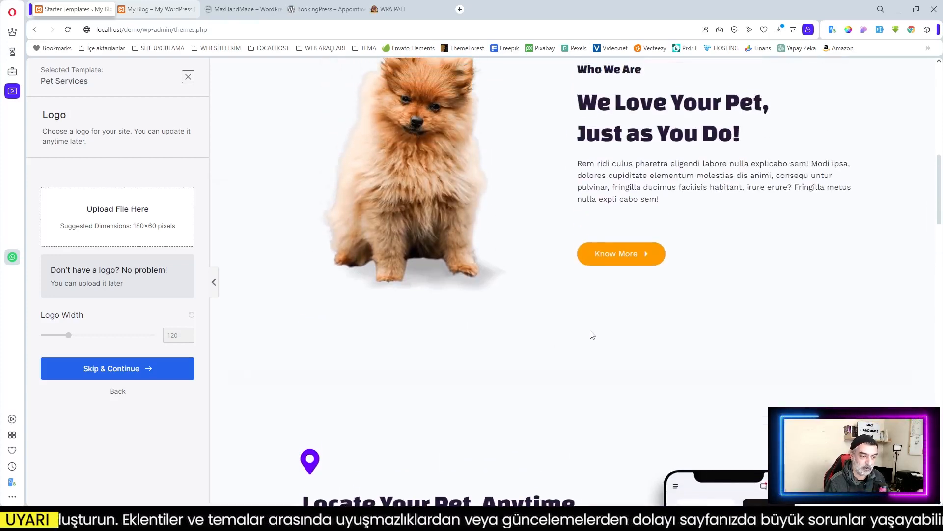
scroll(540, 260, "up", 4)
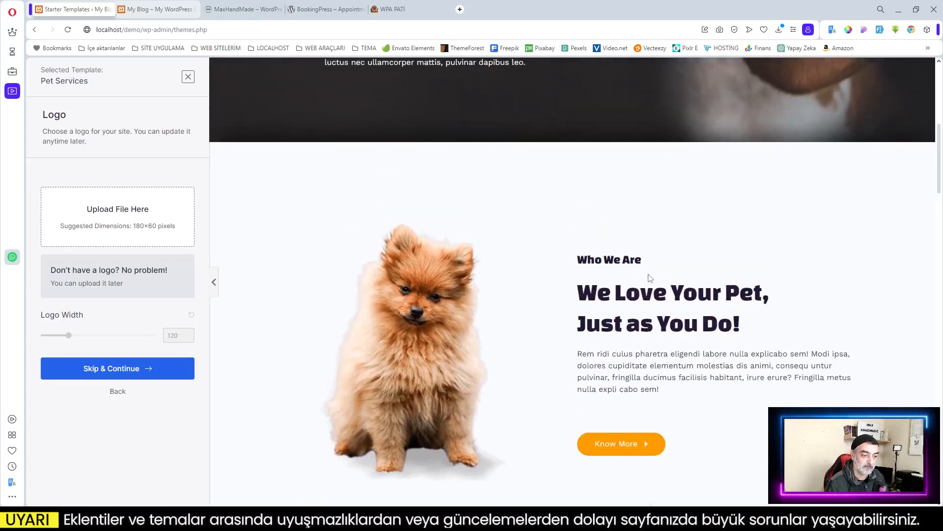
scroll(627, 340, "down", 5)
scroll(628, 339, "down", 2)
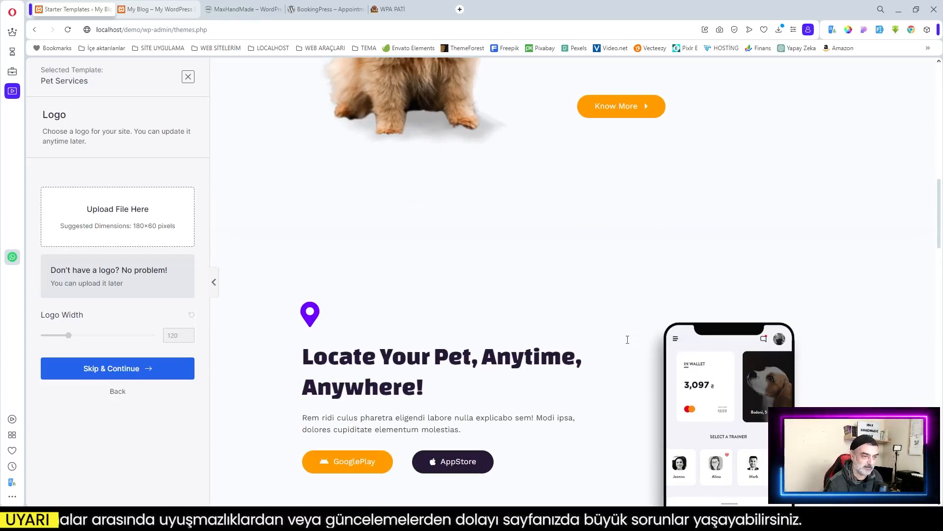
scroll(628, 340, "down", 1)
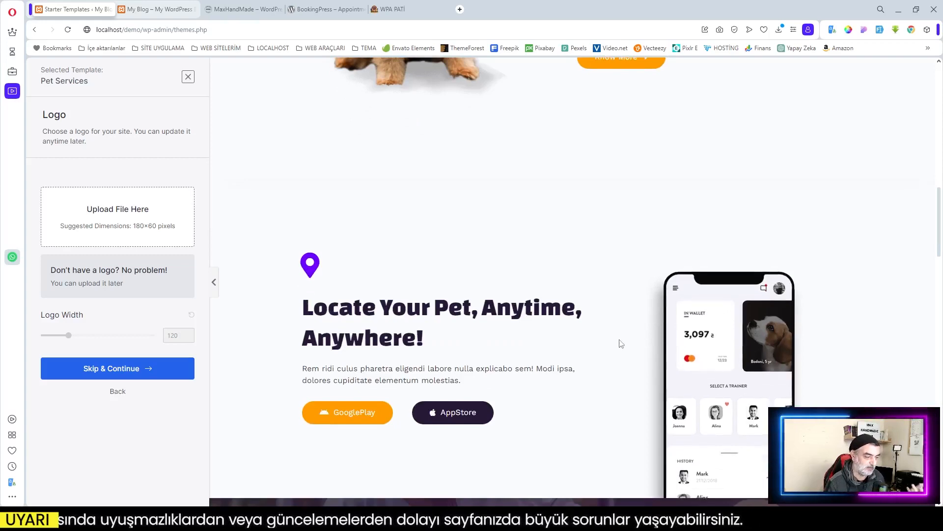
scroll(472, 301, "up", 11)
scroll(472, 301, "down", 4)
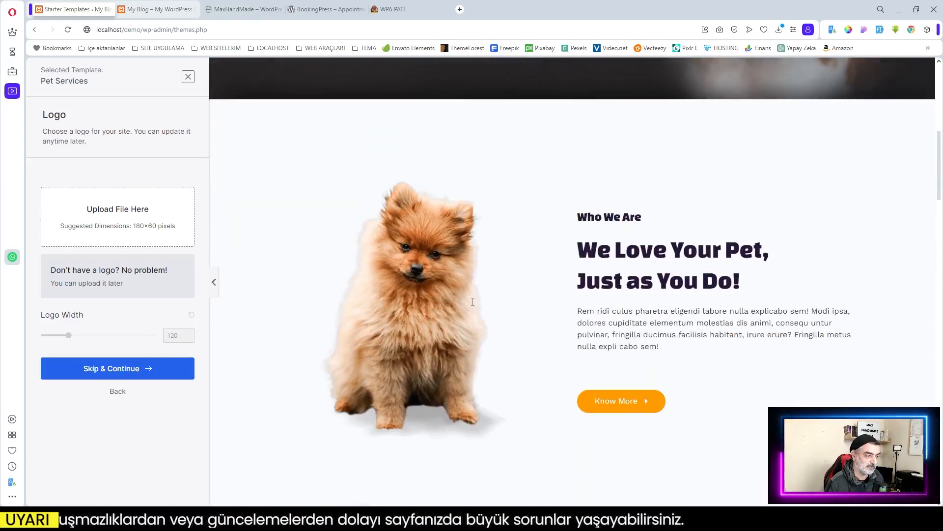
left_click(111, 375)
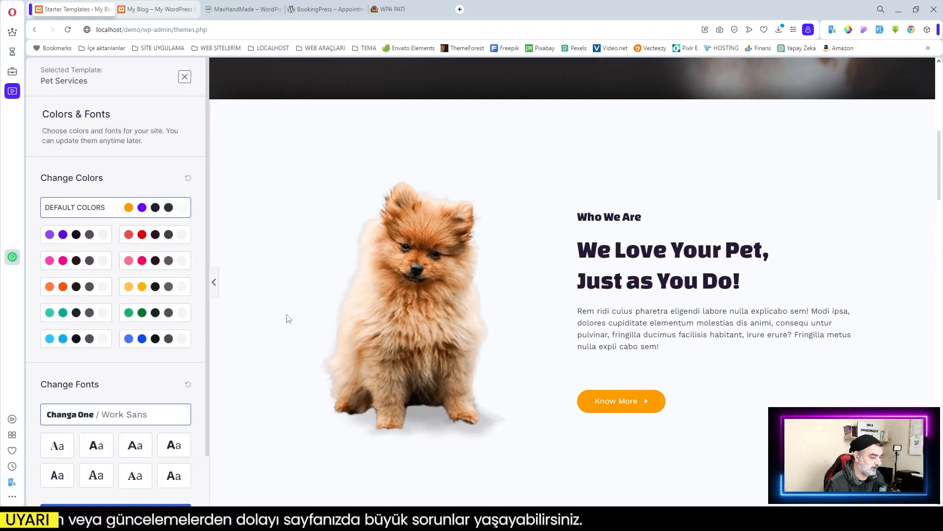
Step: Keep Default Colors and the Changa One / Work Sans font pair and continue
scroll(289, 319, "up", 4)
scroll(569, 358, "up", 4)
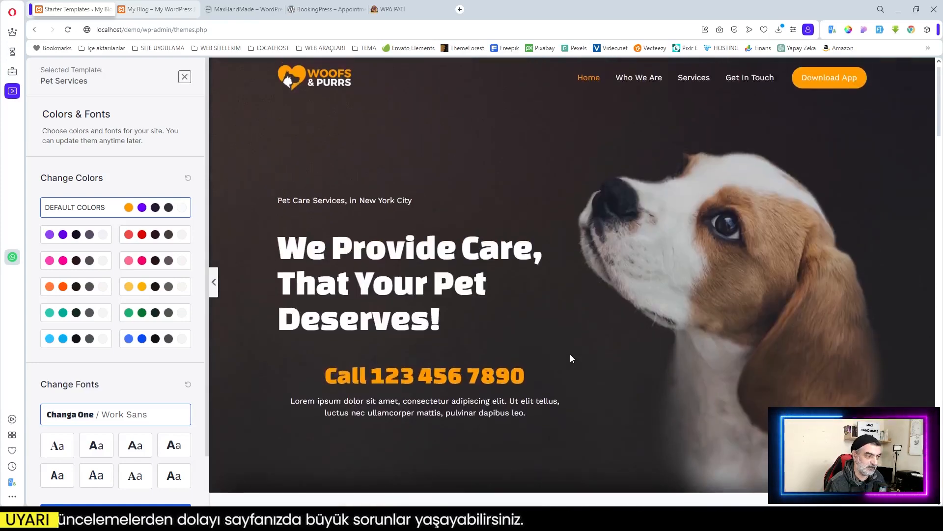
scroll(570, 353, "down", 8)
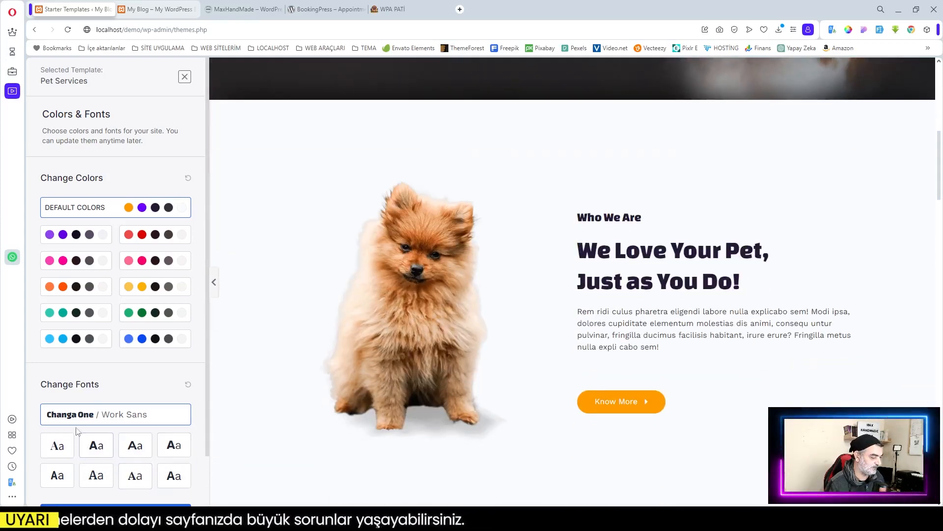
scroll(147, 393, "down", 3)
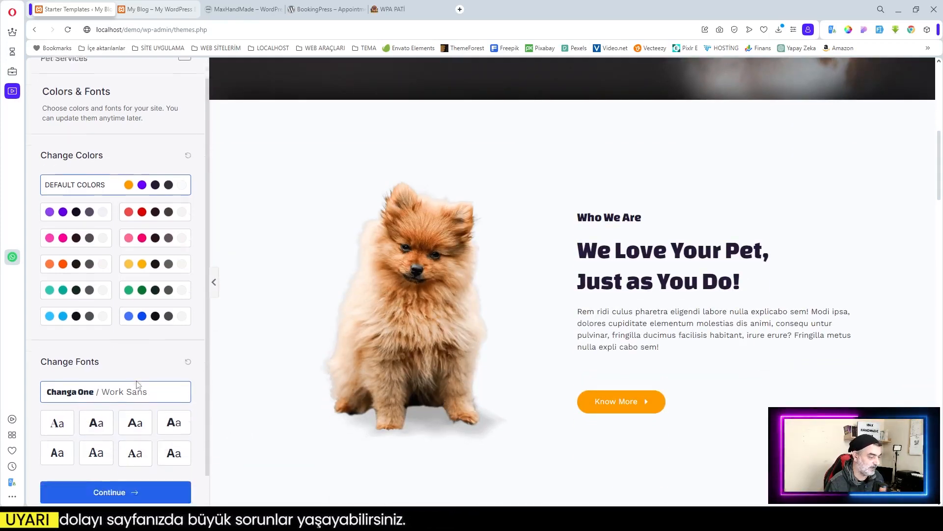
left_click(118, 458)
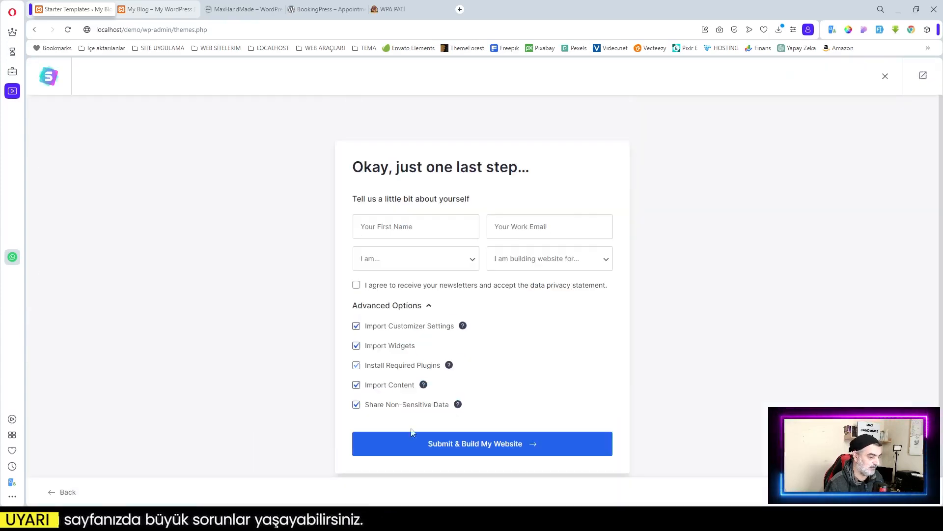
Step: Submit and build the Pet Services site, exit to the dashboard, and show the My Blog tab
left_click(469, 449)
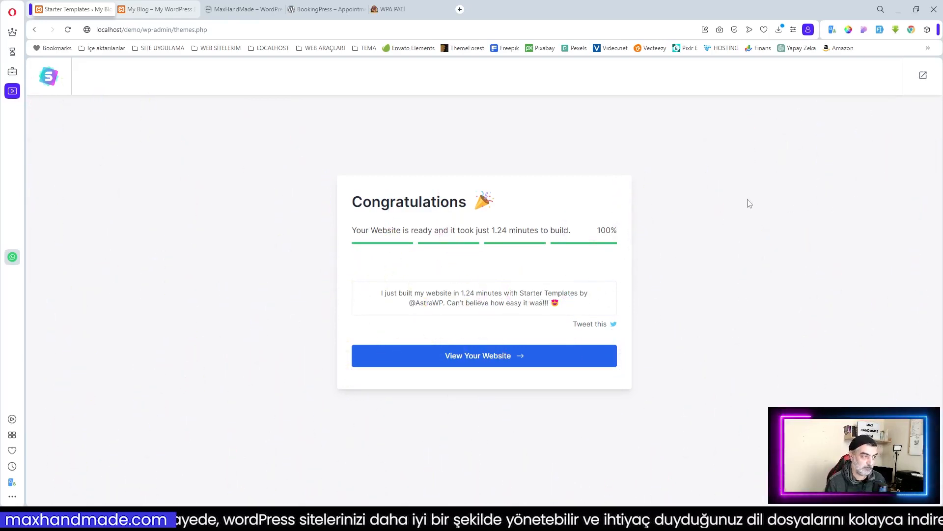
left_click(923, 75)
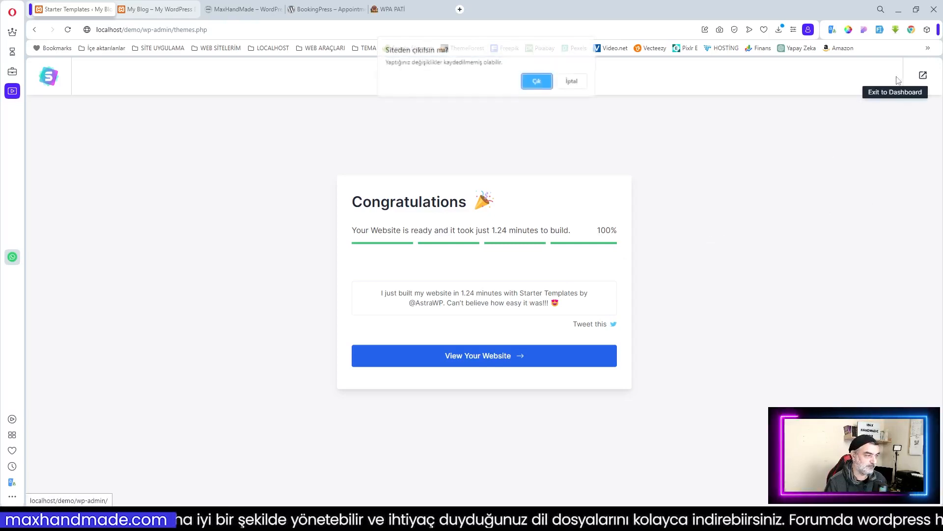
left_click(537, 82)
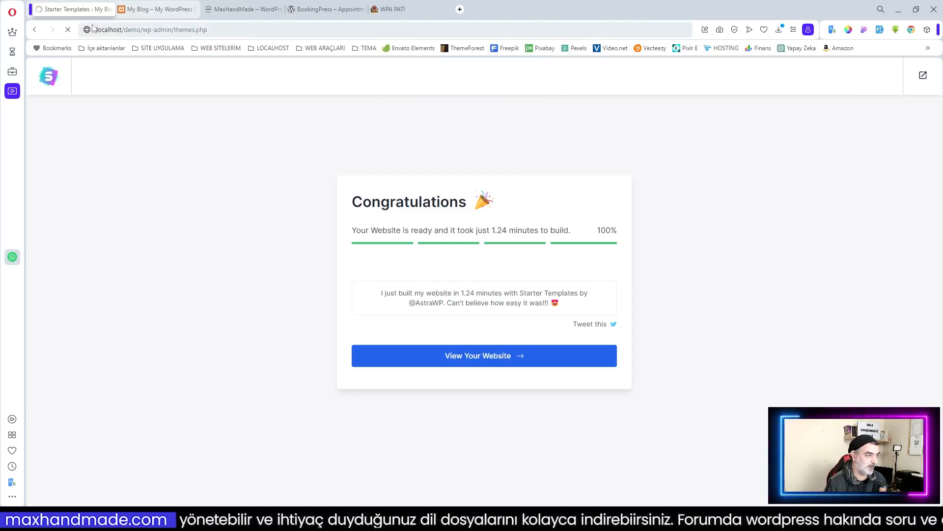
left_click(159, 10)
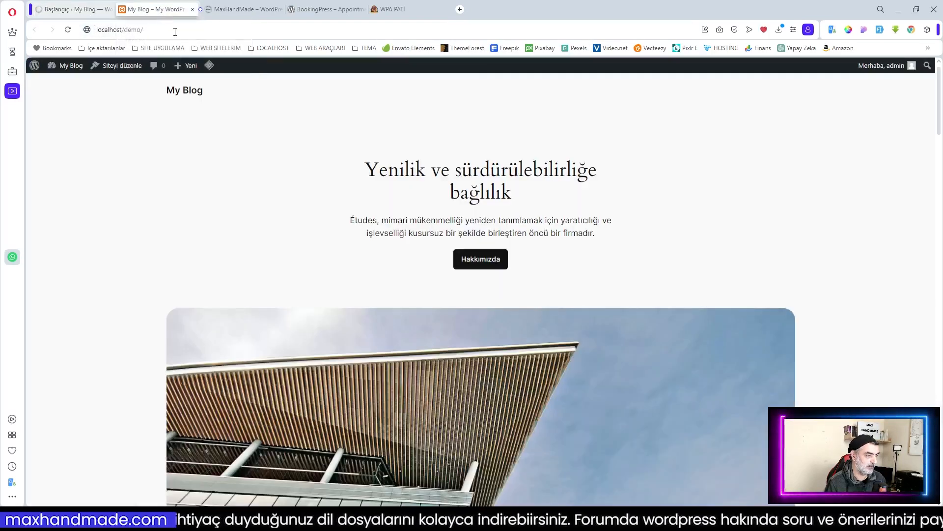
Step: Reload My Blog to browse the new Pet Services homepage, then return to the Başlangıç dashboard
left_click(68, 29)
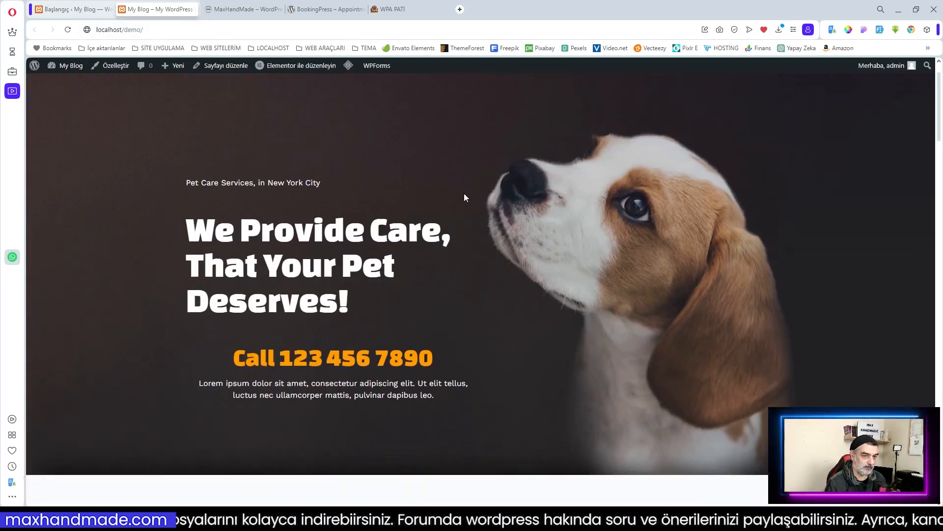
scroll(463, 196, "down", 10)
scroll(463, 197, "down", 10)
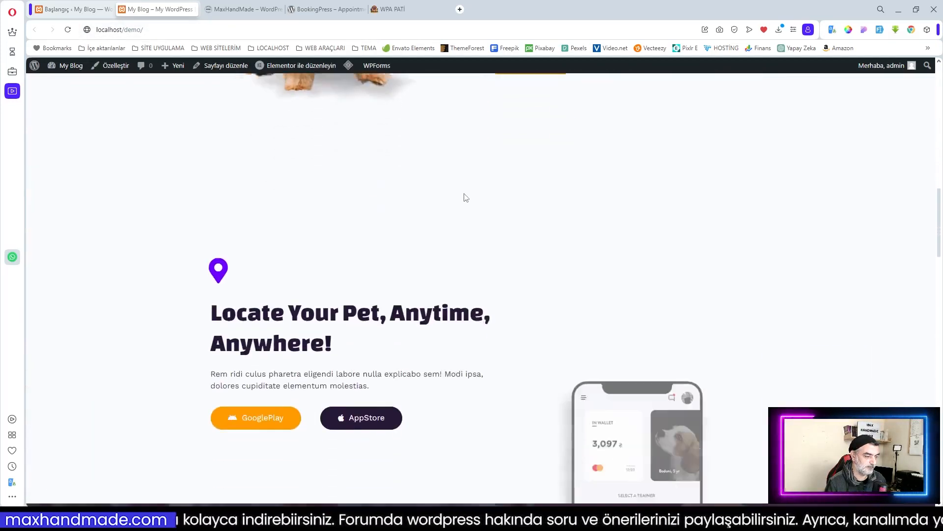
scroll(465, 197, "down", 10)
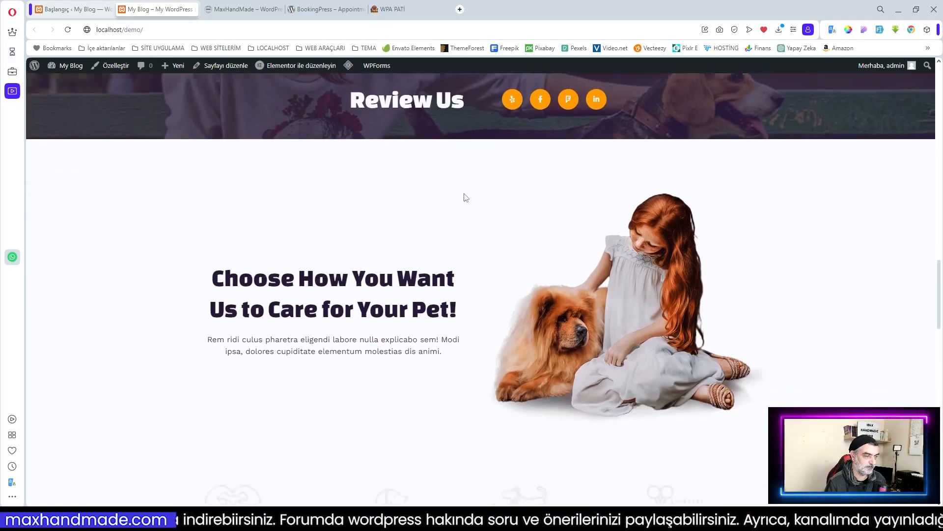
scroll(466, 197, "down", 3)
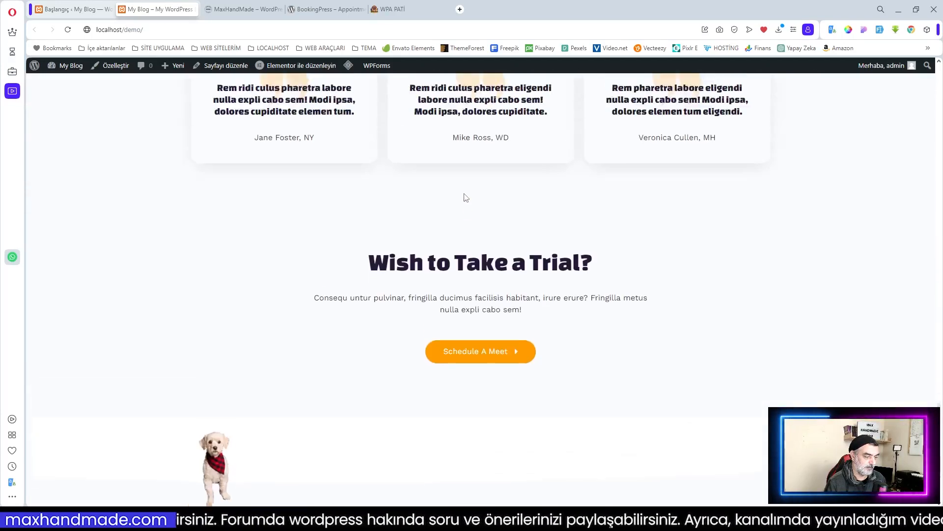
scroll(466, 197, "up", 15)
scroll(466, 197, "up", 10)
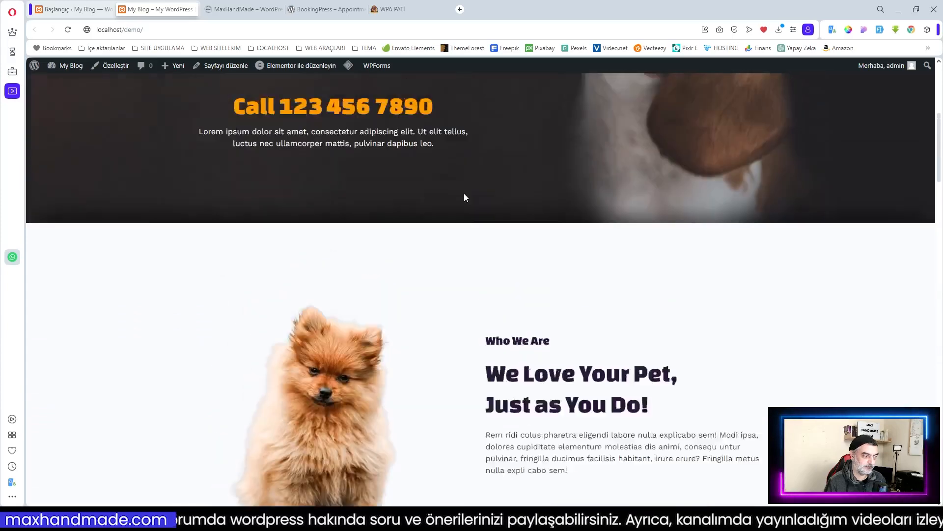
left_click(60, 10)
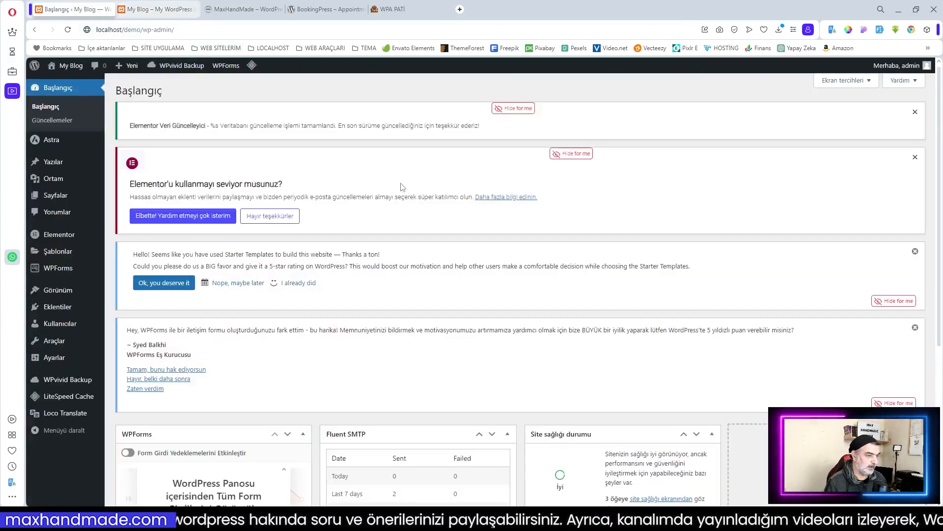
Step: Hide the two Elementor notices and the Starter Templates and WPForms rating notices
left_click(516, 109)
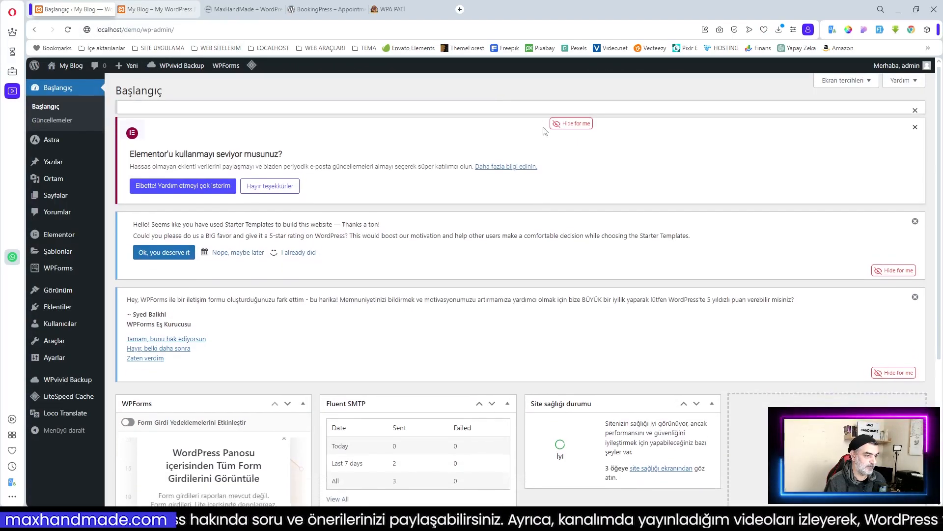
left_click(570, 109)
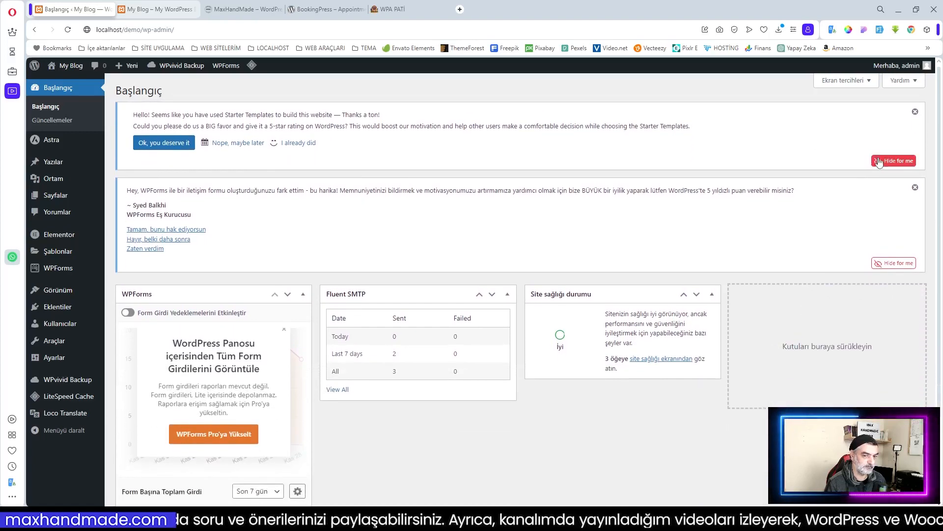
left_click(894, 161)
left_click(895, 191)
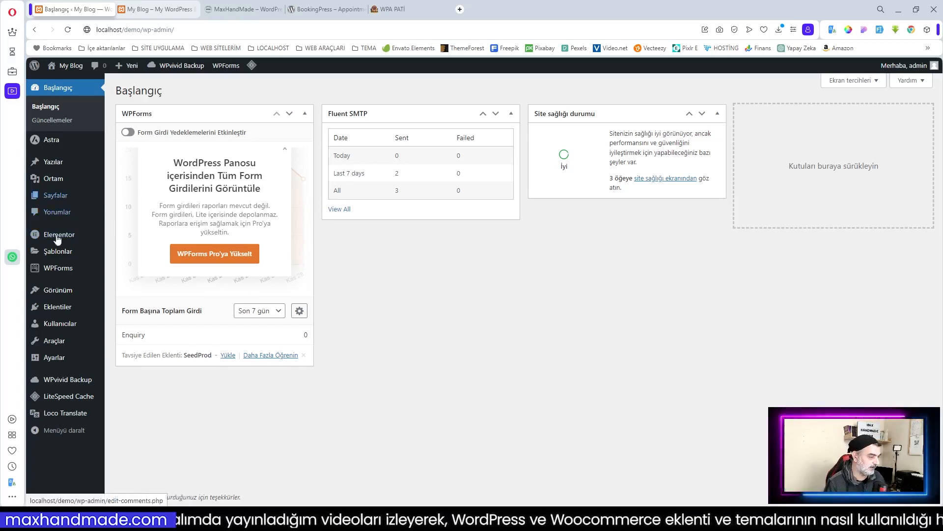
mouse_move(58, 307)
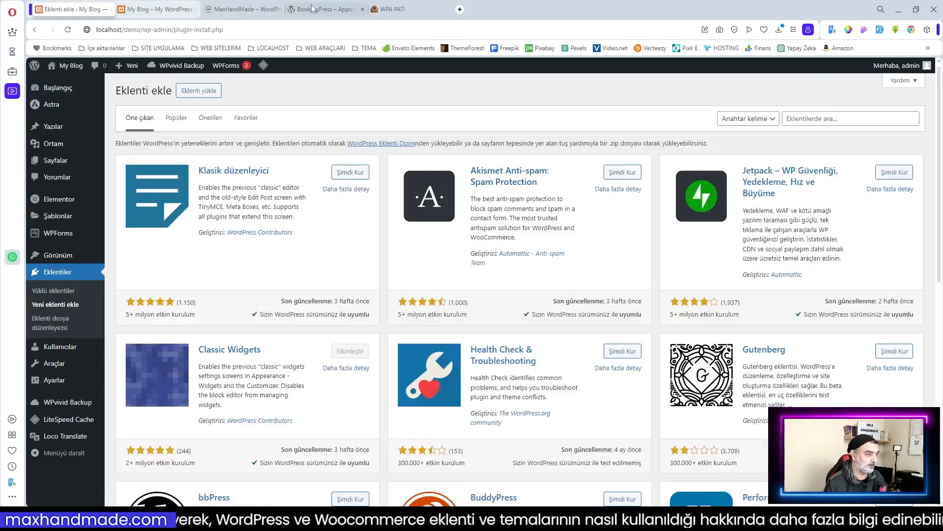
Step: Search the plugins for 'BookingPress', copied from wordpress.org, and open its details window
left_click(312, 8)
left_click_drag(308, 336, 397, 337)
key("ctrl+c")
left_click(345, 309)
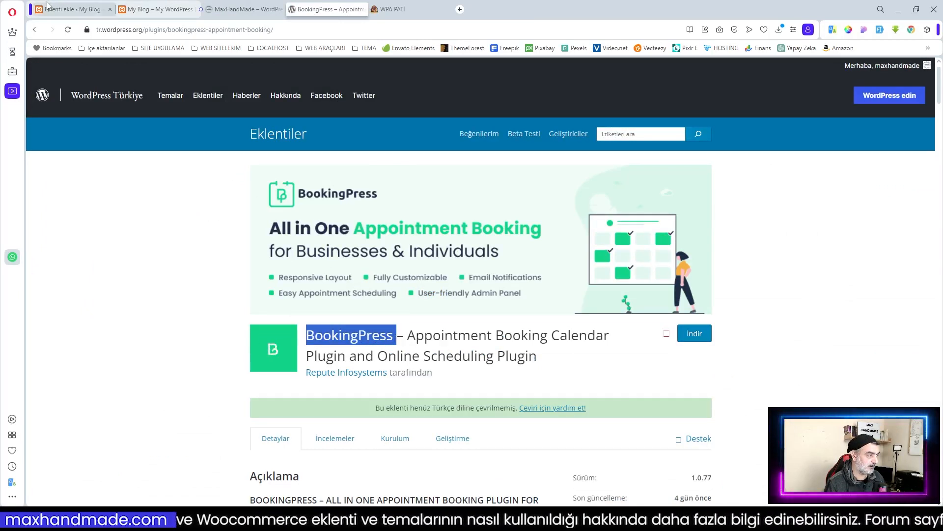
left_click(107, 13)
left_click(840, 116)
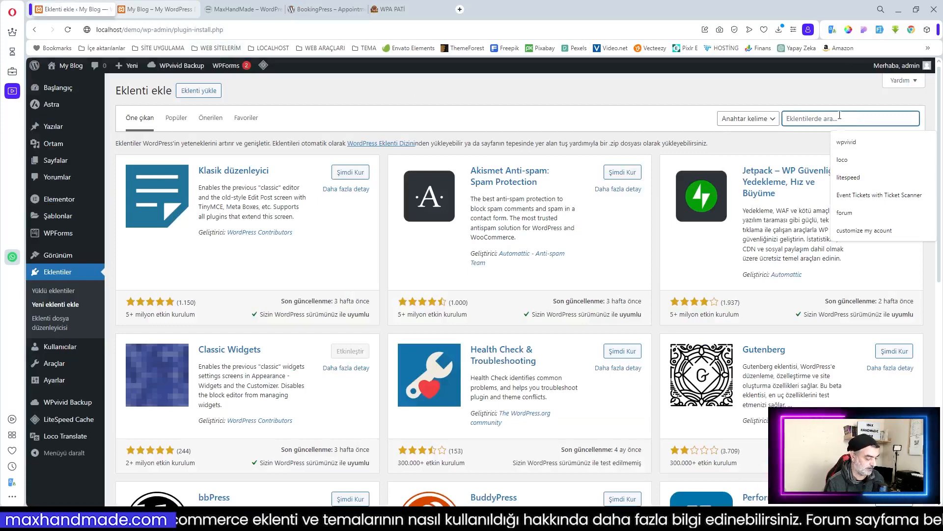
key("ctrl+v")
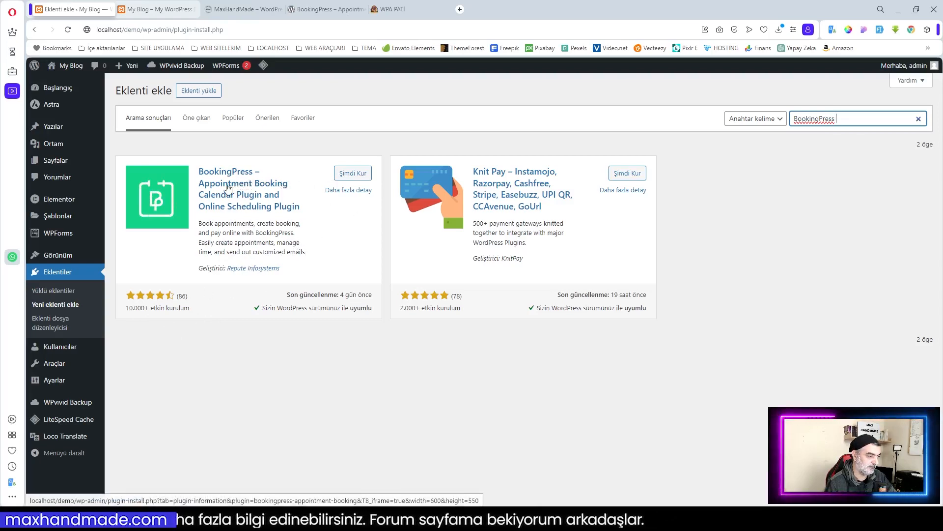
left_click(265, 208)
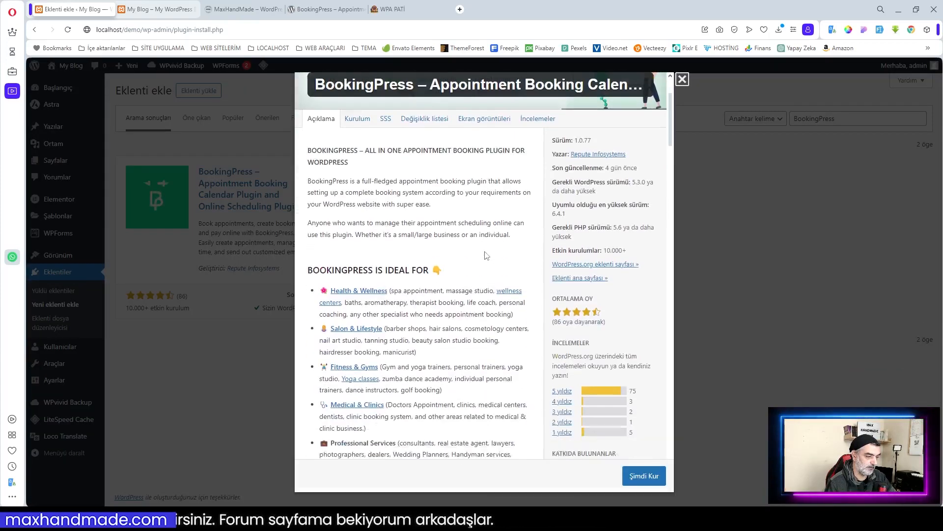
Step: Read the BookingPress description and select its tested-up-to version, 6.4.1
scroll(484, 255, "down", 8)
scroll(485, 255, "up", 8)
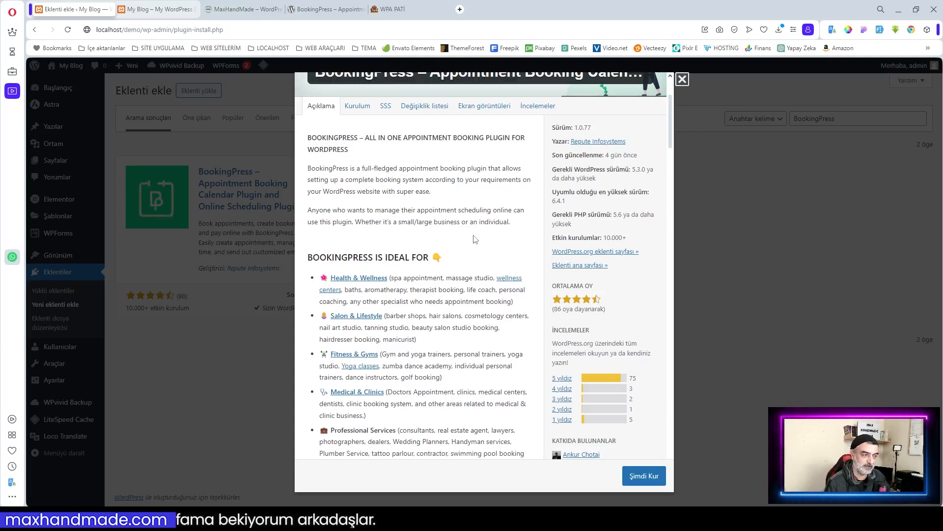
scroll(466, 235, "down", 15)
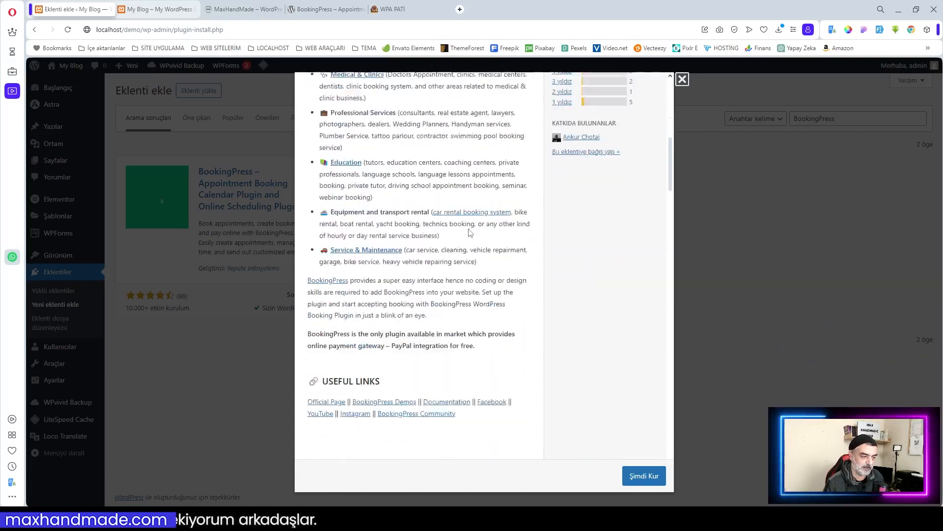
scroll(469, 233, "up", 15)
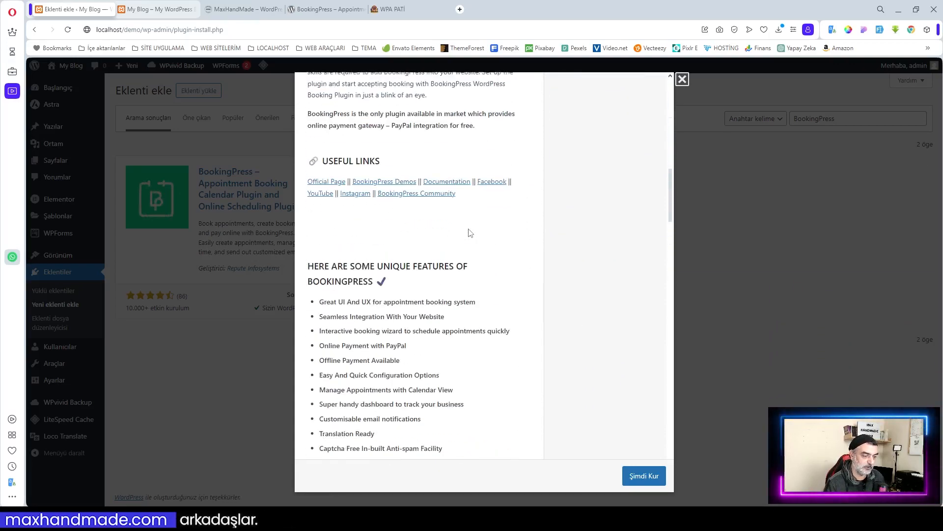
scroll(471, 236, "down", 2)
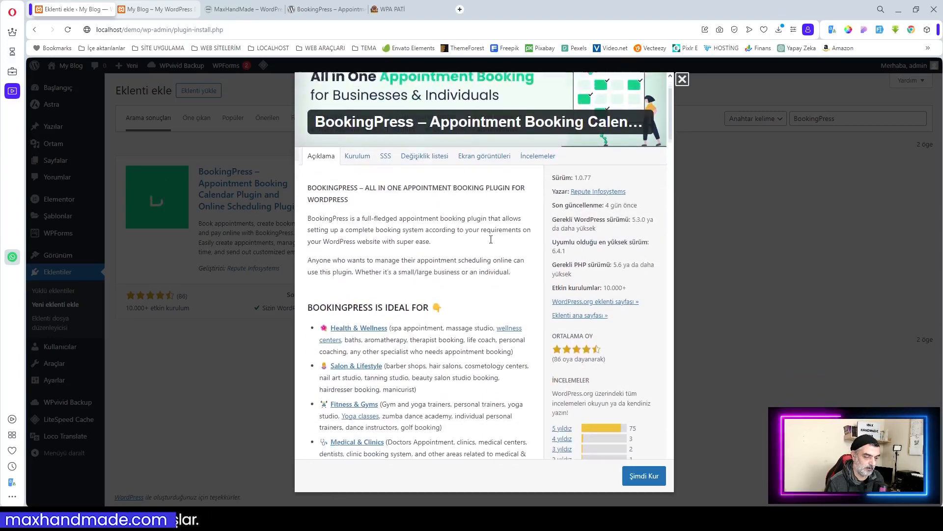
scroll(552, 279, "down", 2)
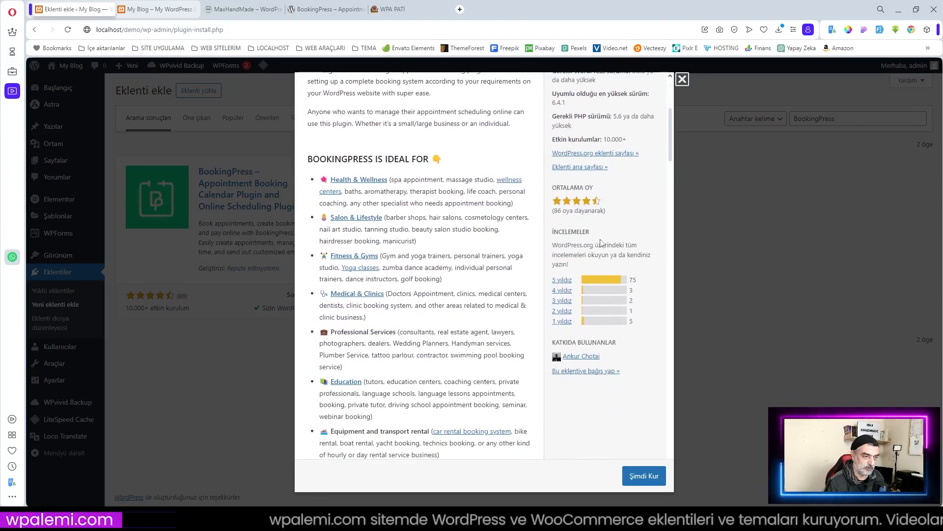
scroll(498, 228, "up", 3)
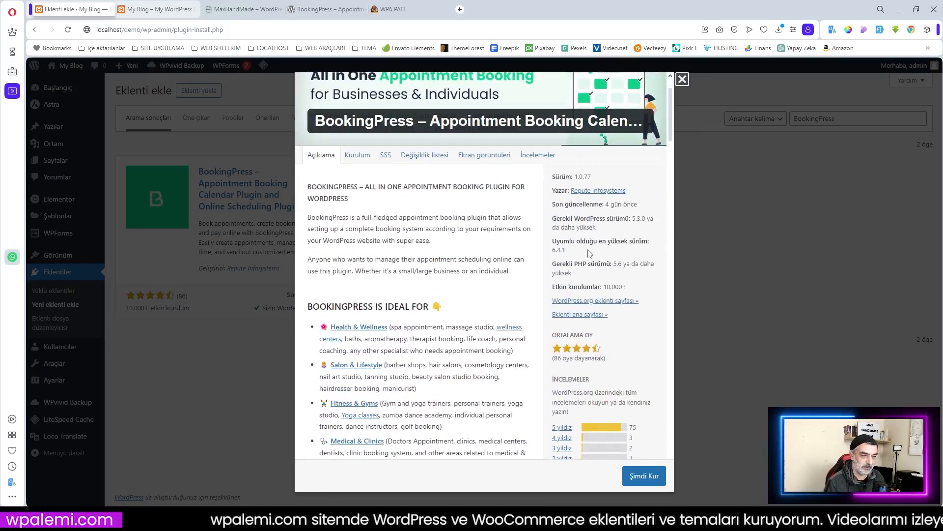
left_click_drag(570, 251, 551, 251)
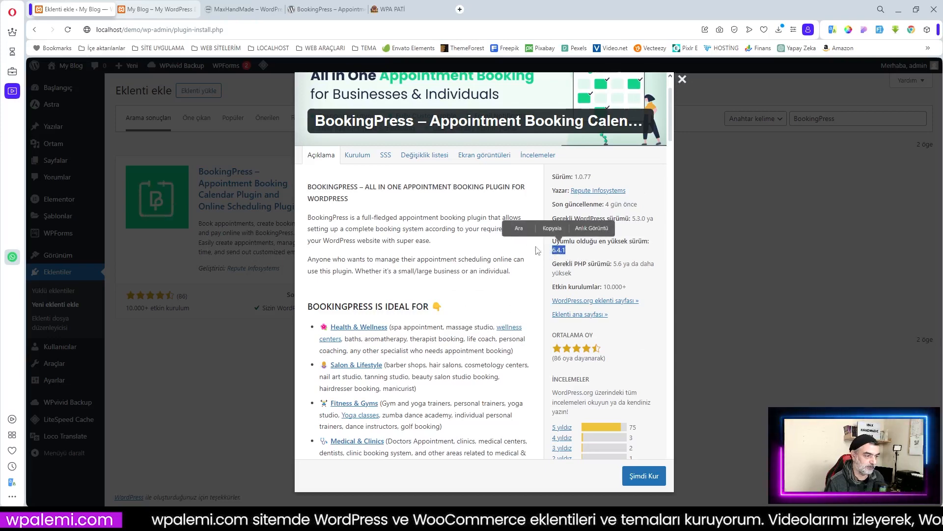
Step: Browse the Ekran görüntüleri screenshots and İncelemeler reviews, then go back to Açıklama
left_click(492, 157)
left_click(531, 158)
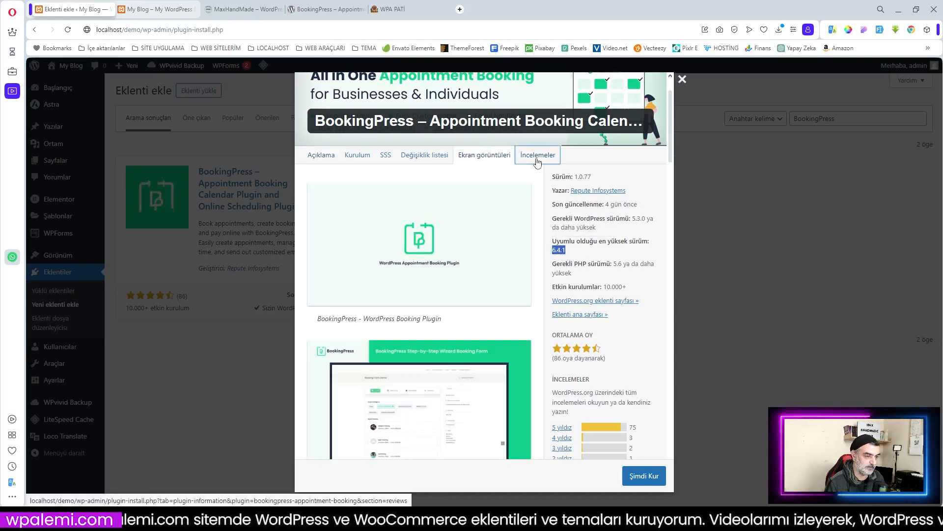
scroll(499, 245, "down", 4)
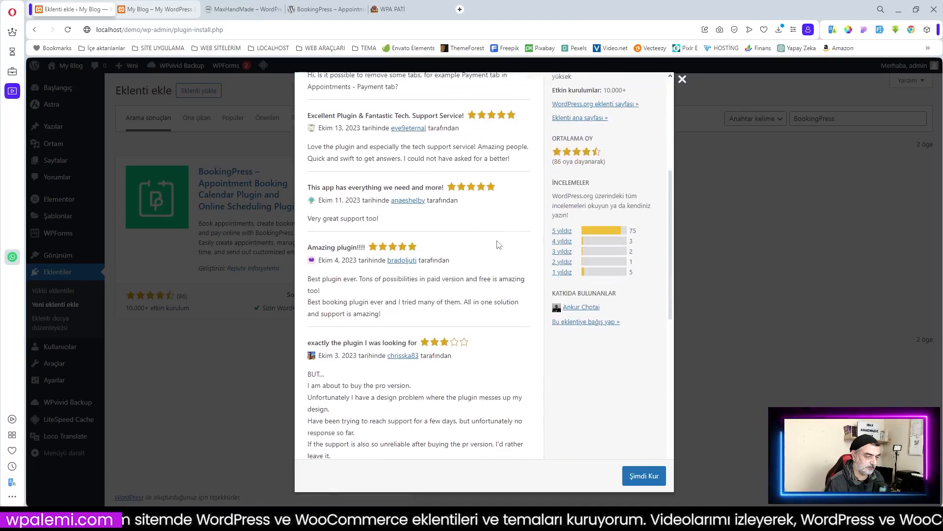
scroll(498, 246, "down", 5)
scroll(491, 256, "up", 10)
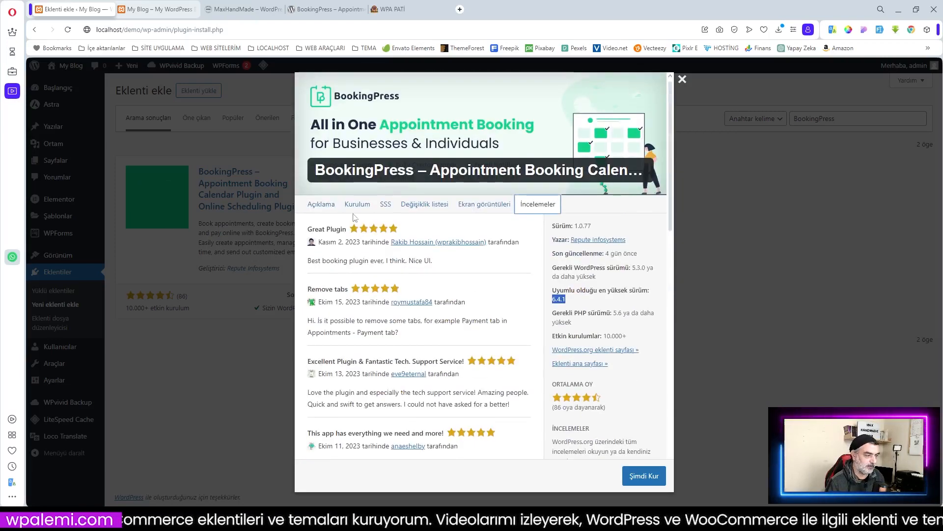
left_click(330, 204)
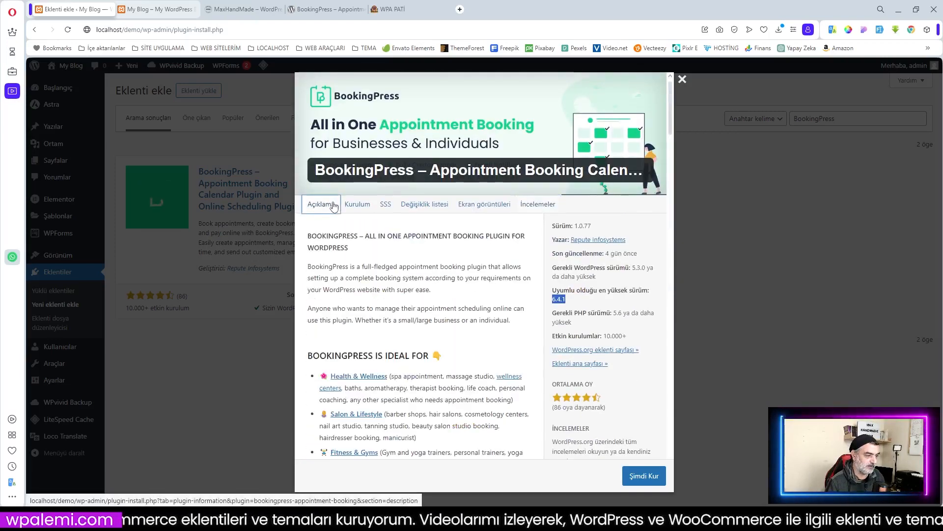
Step: Install BookingPress with Şimdi Kur and activate it
left_click(644, 476)
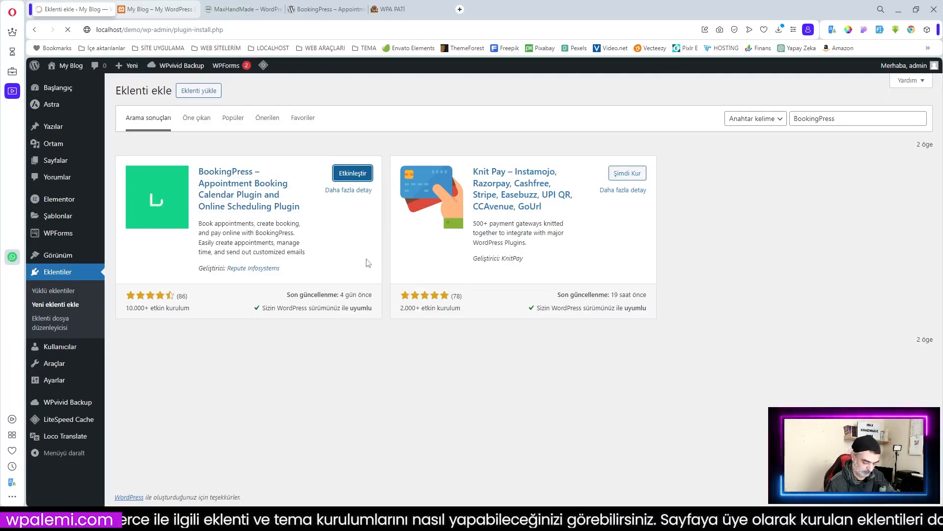
scroll(397, 291, "down", 3)
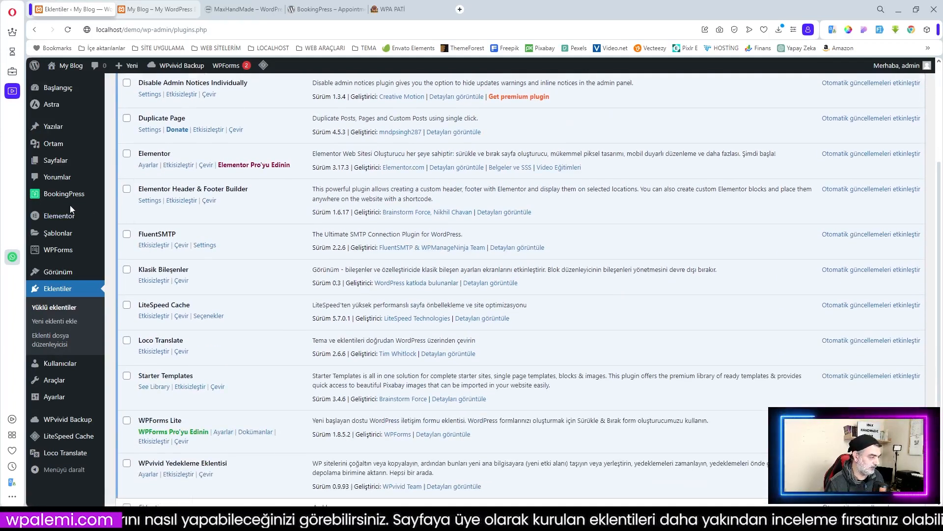
scroll(58, 199, "up", 3)
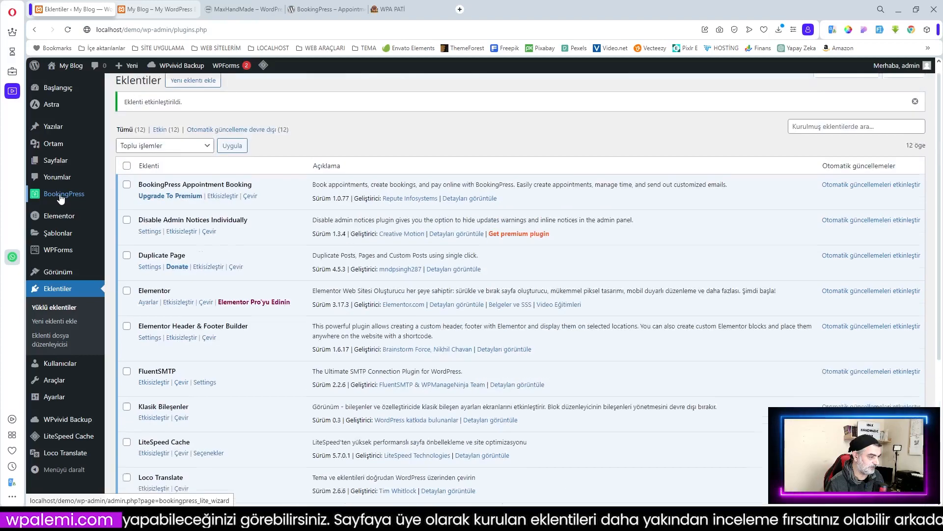
Step: Open BookingPress from the admin sidebar, review the Your Site step, then exit without saving
left_click(54, 198)
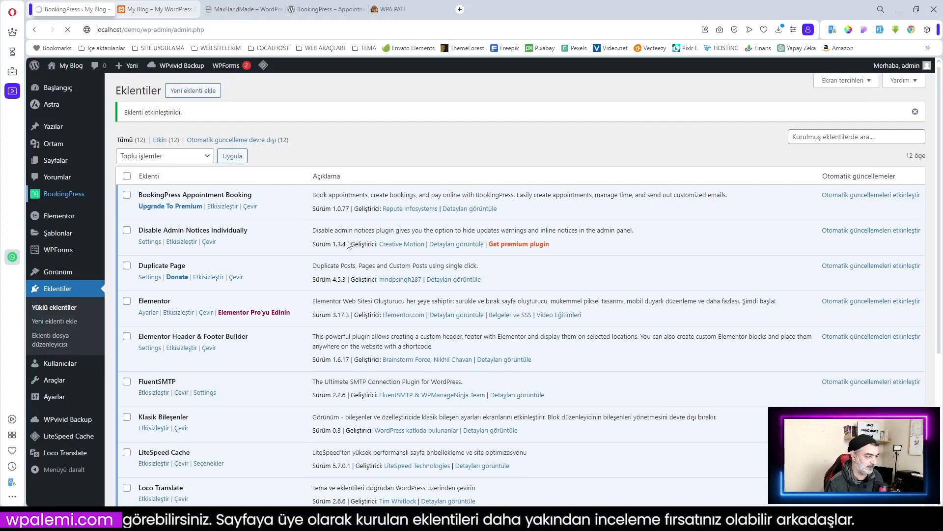
scroll(452, 251, "down", 3)
scroll(456, 251, "up", 3)
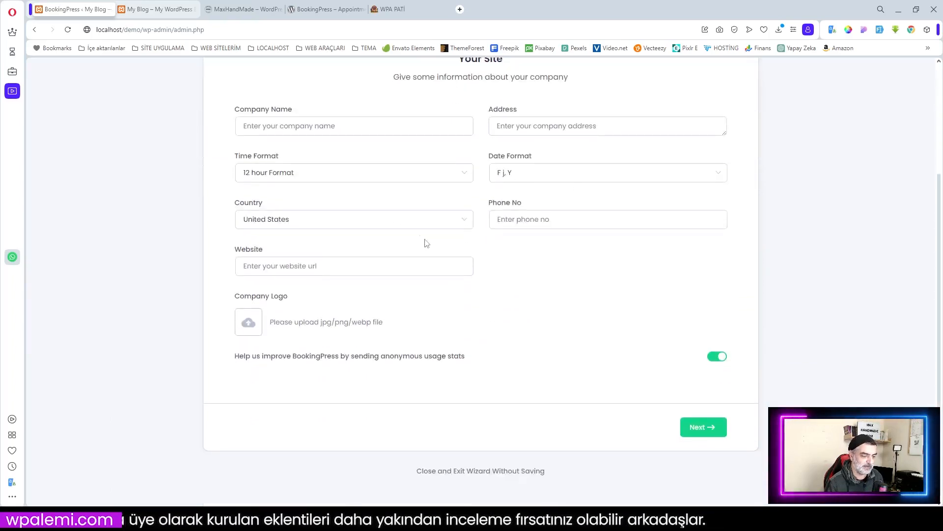
scroll(542, 436, "up", 2)
scroll(543, 436, "down", 2)
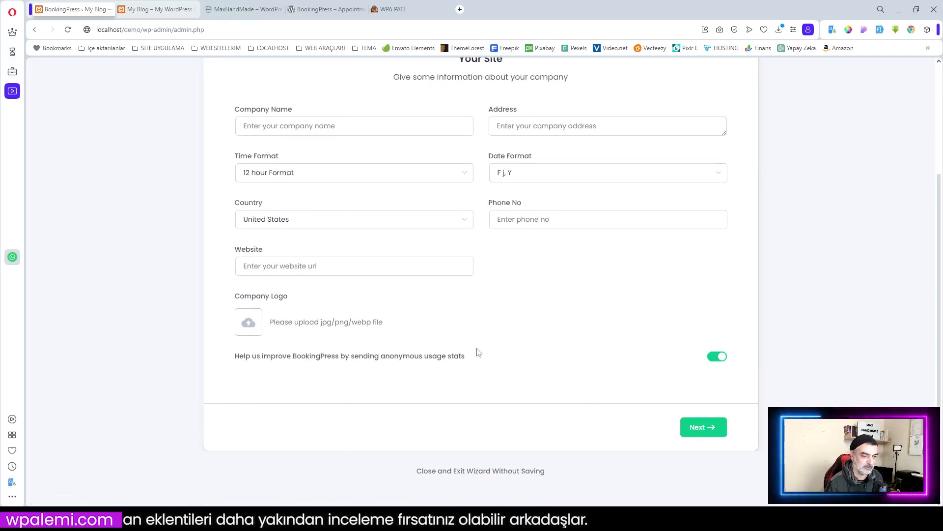
scroll(457, 339, "up", 2)
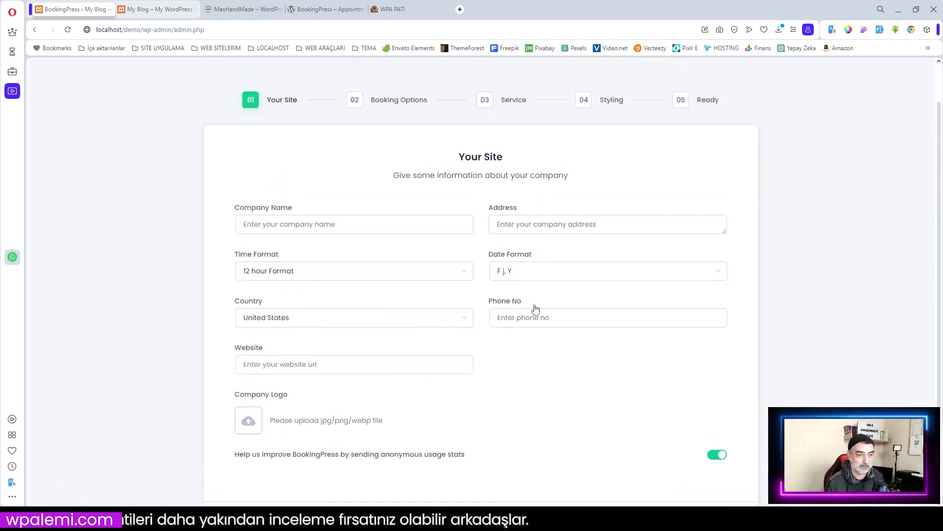
scroll(500, 438, "down", 2)
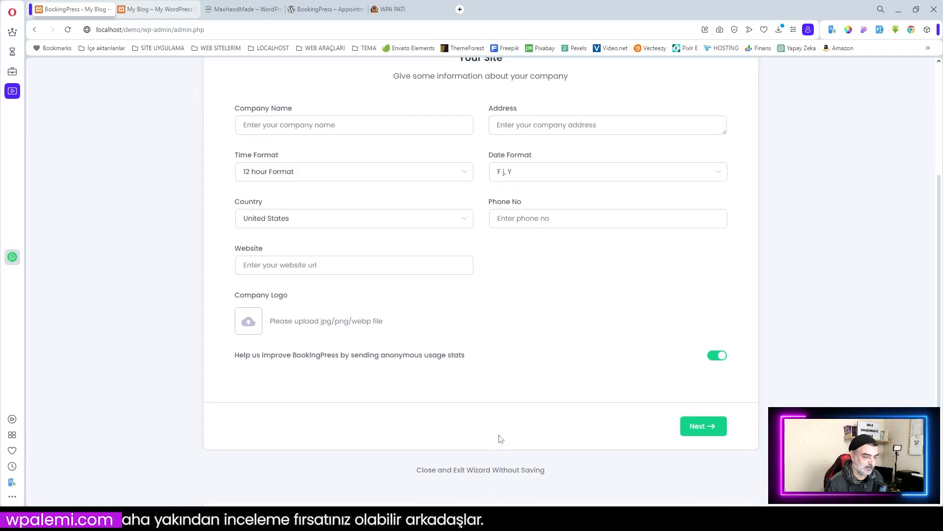
left_click(474, 470)
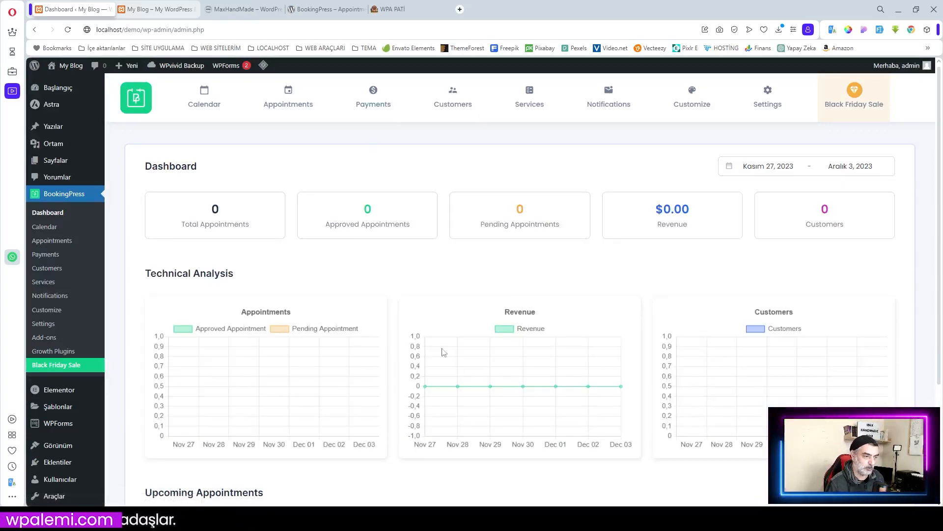
Step: Scroll the BookingPress dashboard showing 0 appointments, $0.00 revenue and 0 customers
scroll(506, 248, "down", 1)
scroll(506, 248, "up", 1)
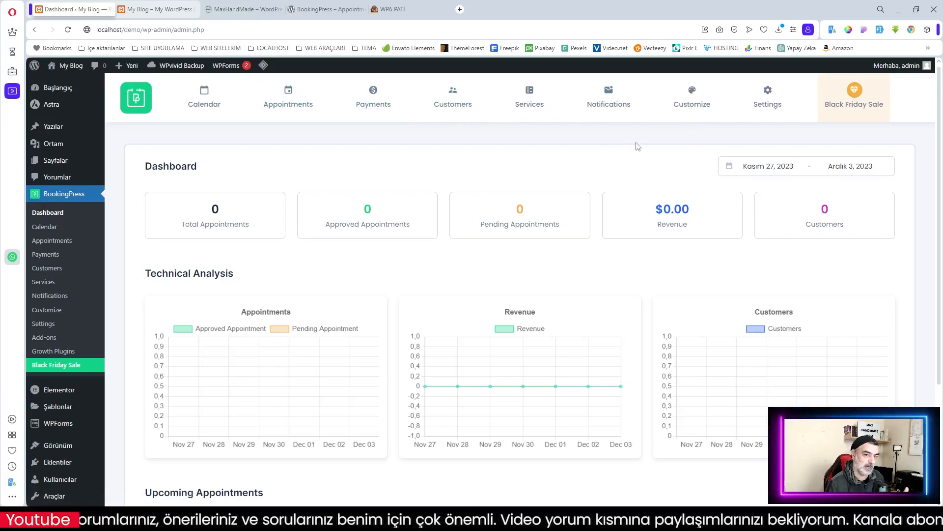
scroll(628, 161, "down", 3)
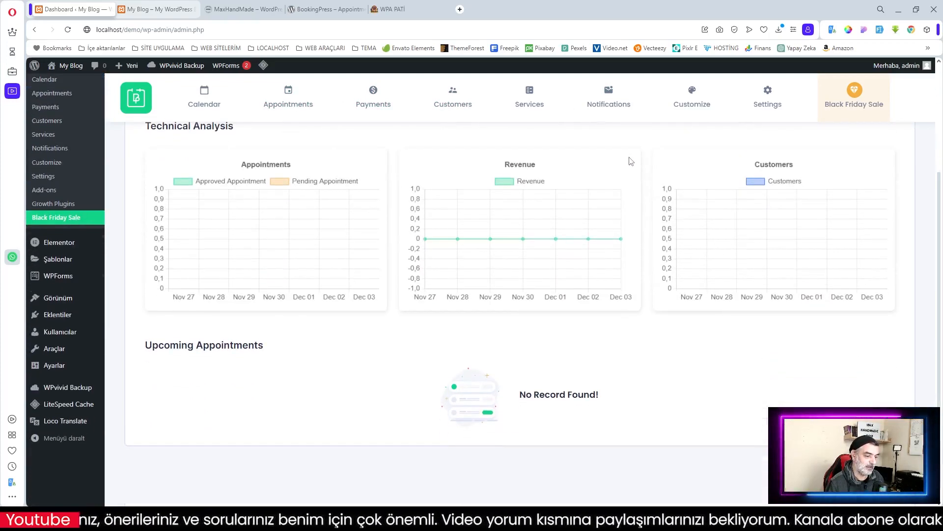
scroll(628, 160, "up", 3)
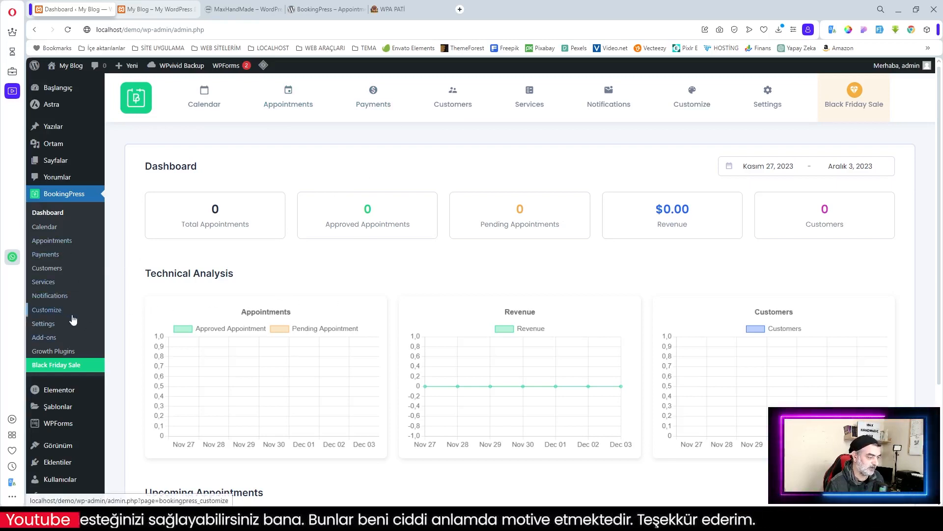
scroll(73, 319, "down", 3)
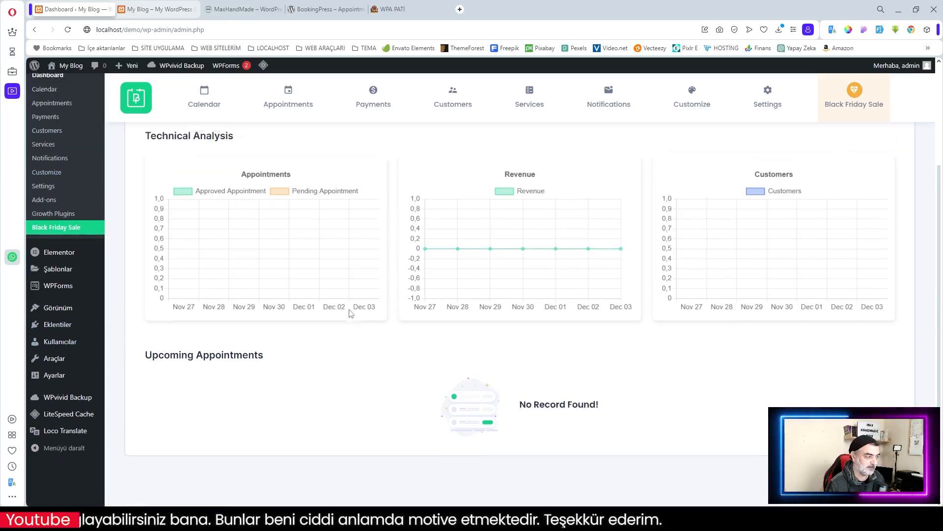
scroll(351, 313, "up", 3)
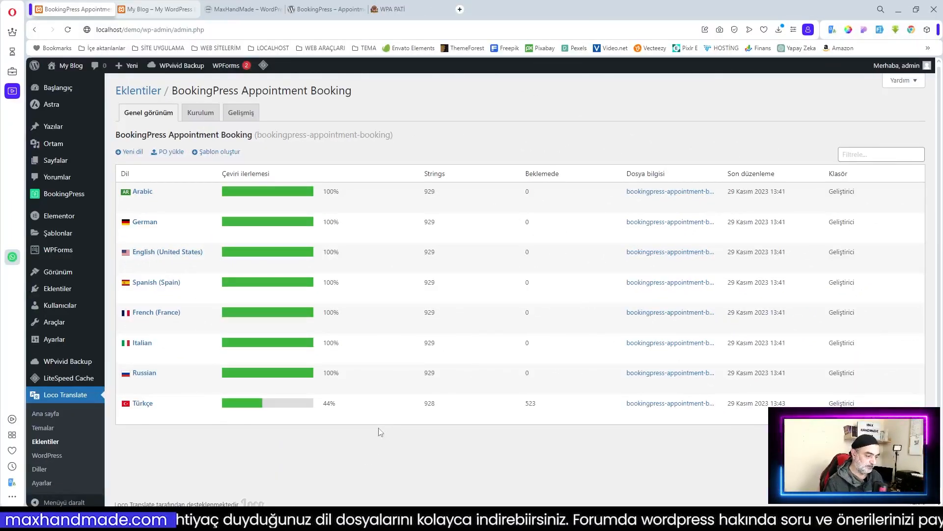
Step: Highlight the Türkçe translation's 44% progress for BookingPress, then switch to the MaxHandMade forum
left_click_drag(341, 407, 322, 404)
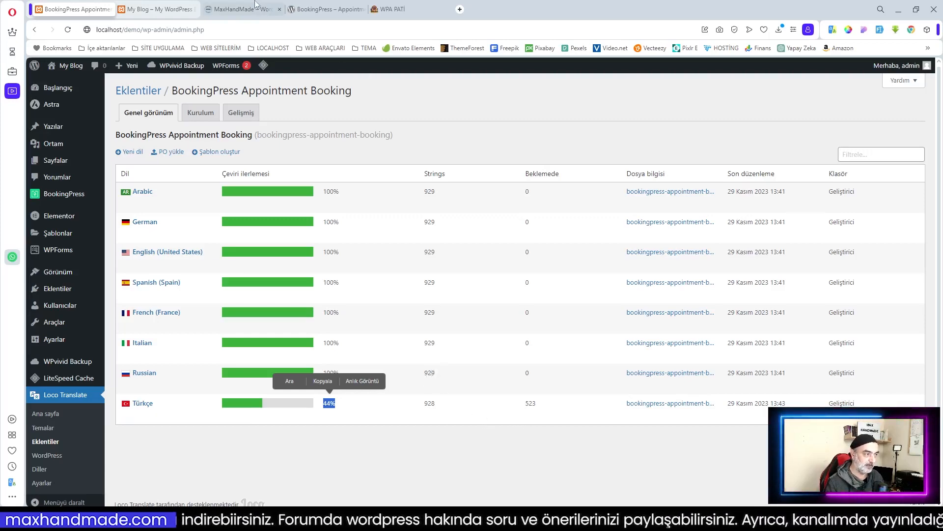
left_click(276, 11)
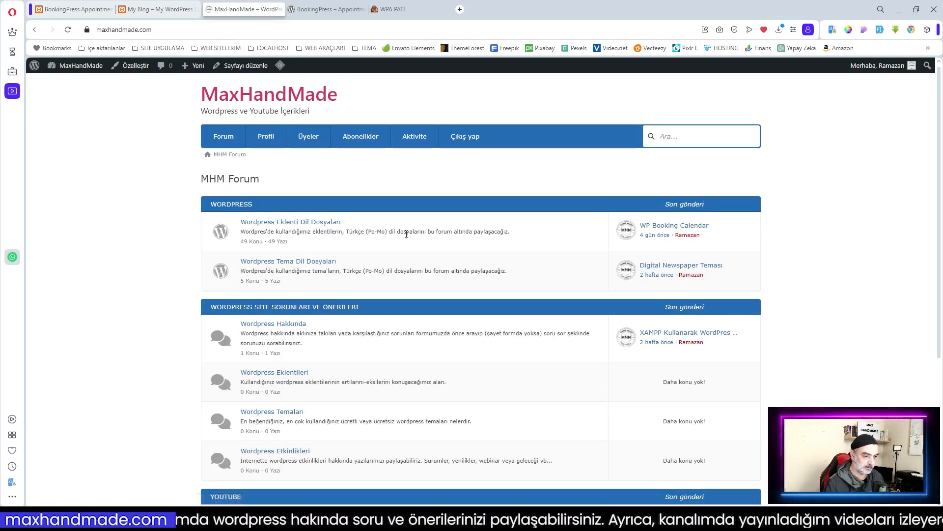
Step: Scroll through the MaxHandMade forum's WordPress and YouTube boards, then return to Loco Translate
scroll(427, 298, "down", 1)
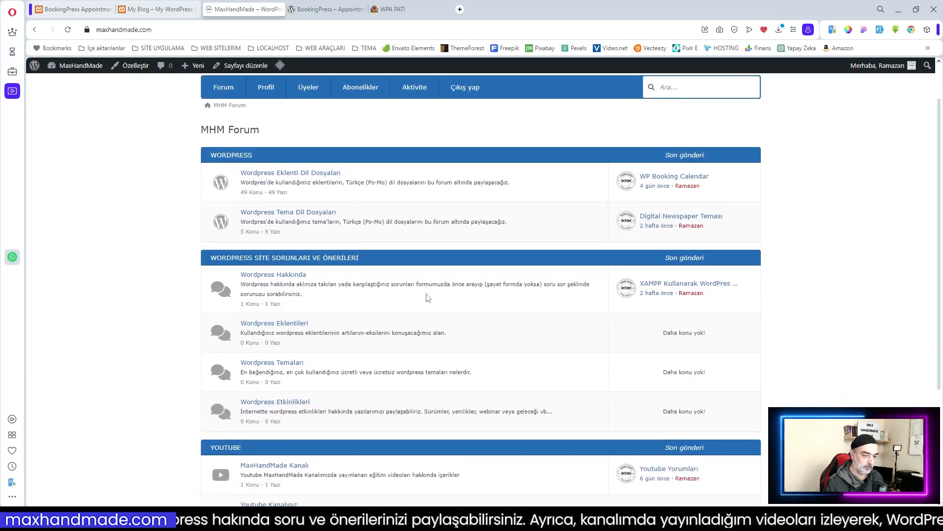
scroll(427, 298, "up", 1)
scroll(426, 297, "down", 4)
scroll(426, 298, "up", 4)
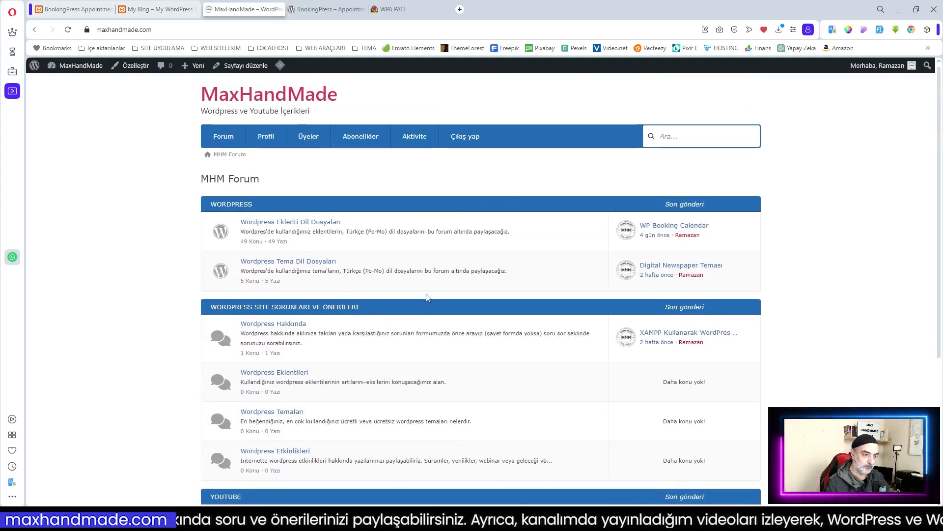
scroll(427, 299, "down", 2)
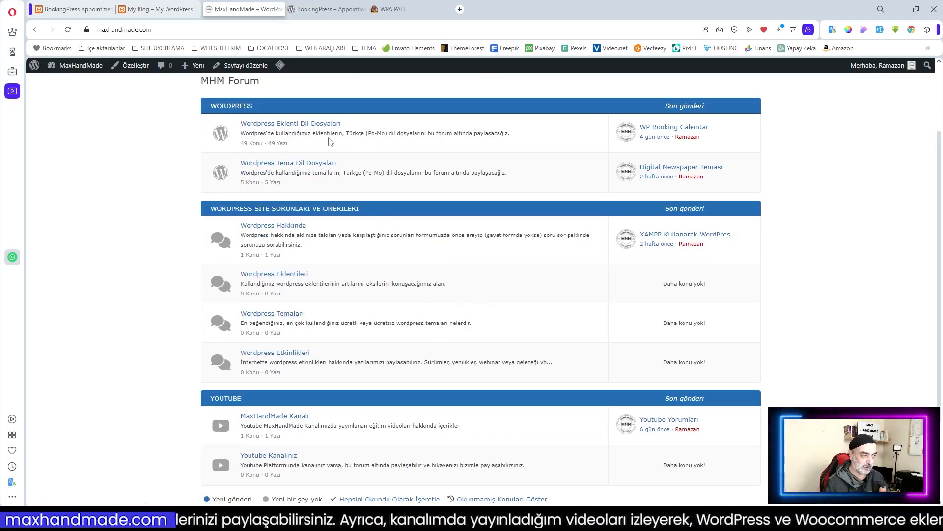
scroll(358, 268, "down", 2)
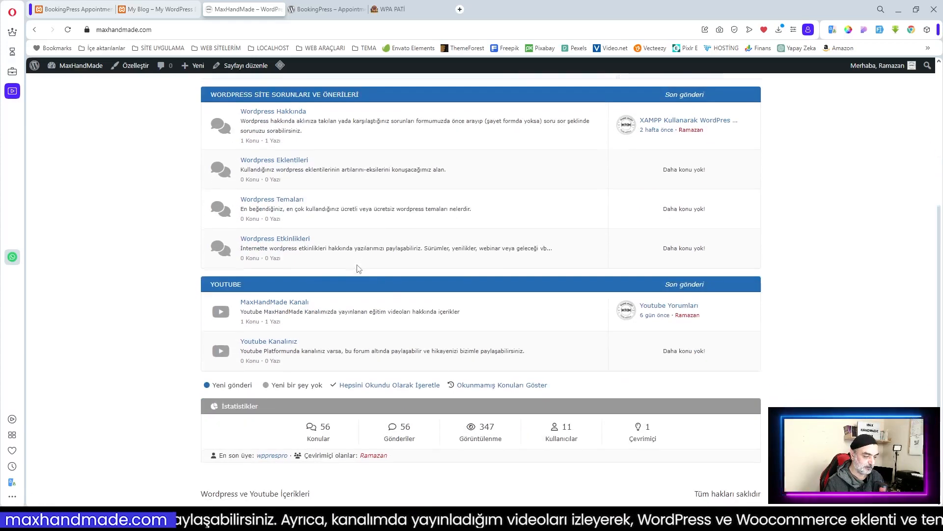
scroll(358, 269, "up", 4)
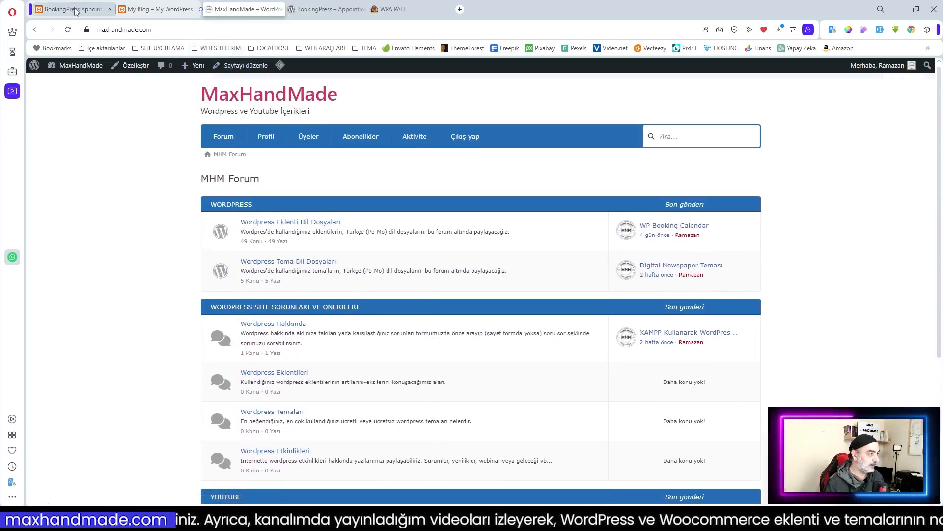
left_click(76, 11)
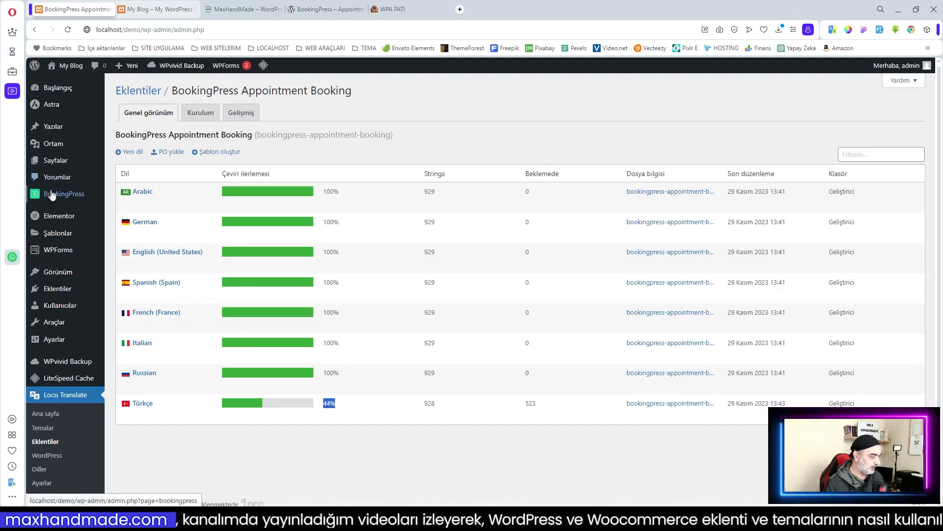
Step: Look over the BookingPress dashboard and appointment calendar, then open the empty Randevuları Yönet page
left_click(55, 195)
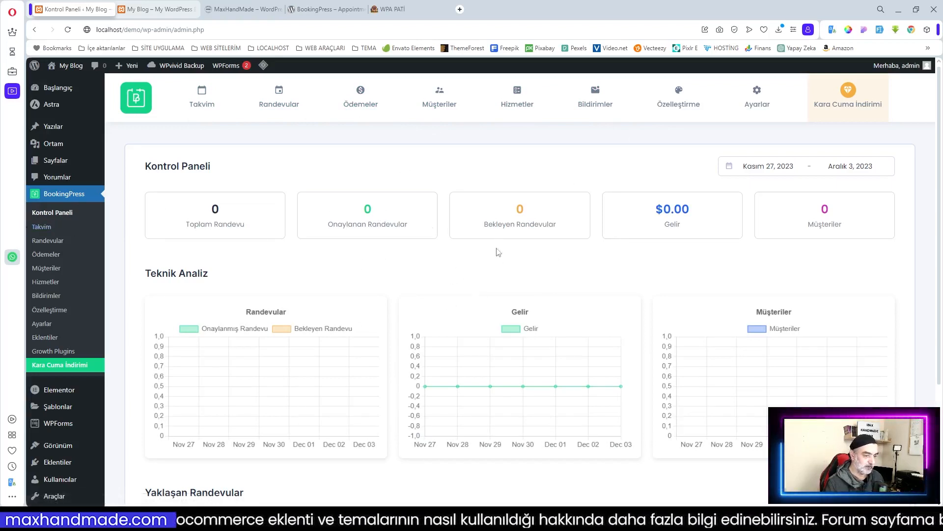
left_click(42, 228)
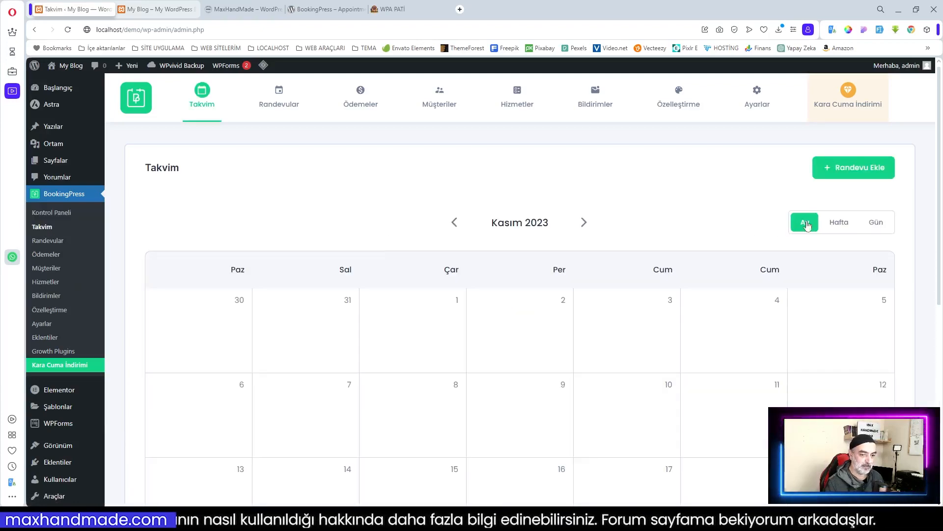
scroll(623, 249, "down", 5)
scroll(621, 249, "down", 2)
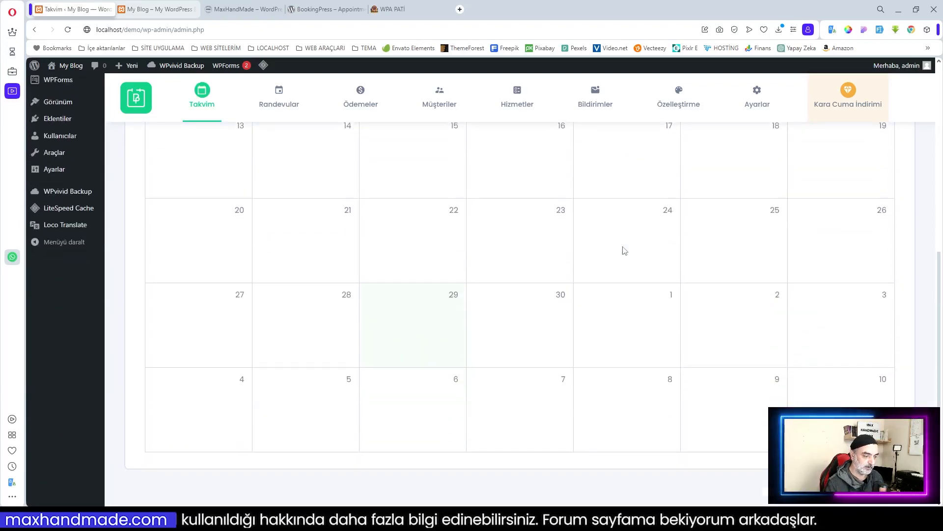
scroll(638, 256, "up", 4)
scroll(660, 257, "down", 2)
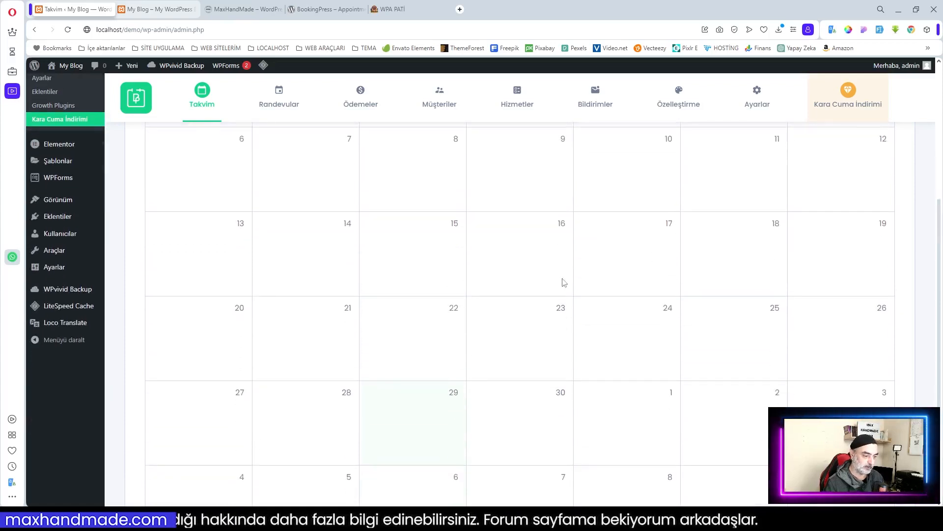
scroll(403, 241, "up", 4)
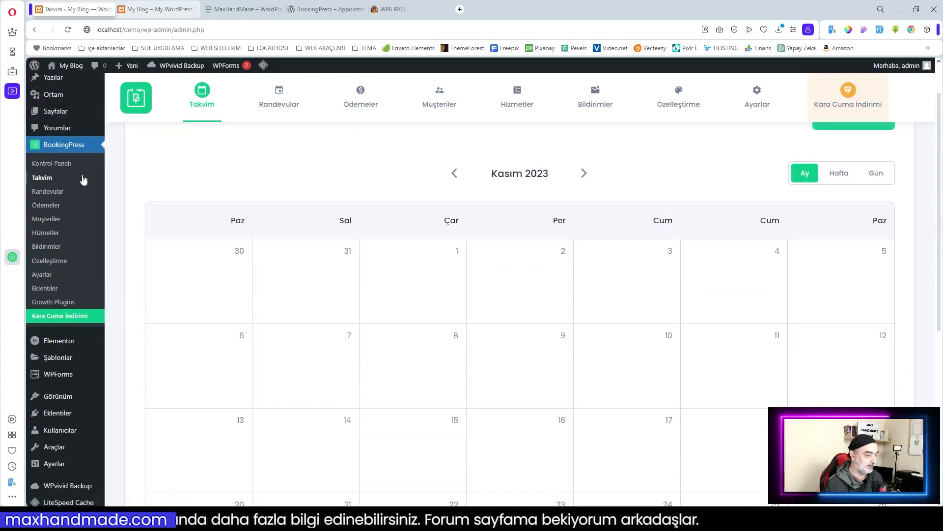
left_click(48, 191)
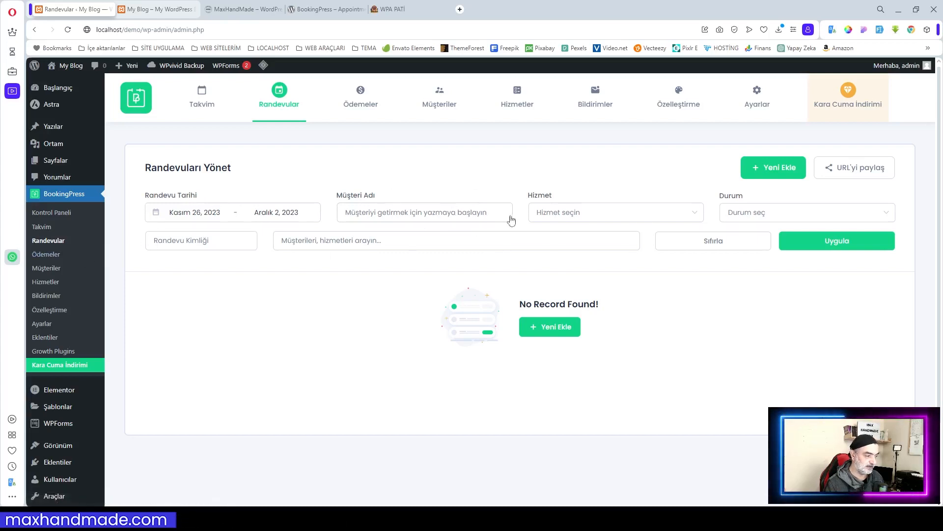
Step: Visit the Ödemeler and Müşteriler pages, ending on the empty Hizmetler services page
left_click(40, 255)
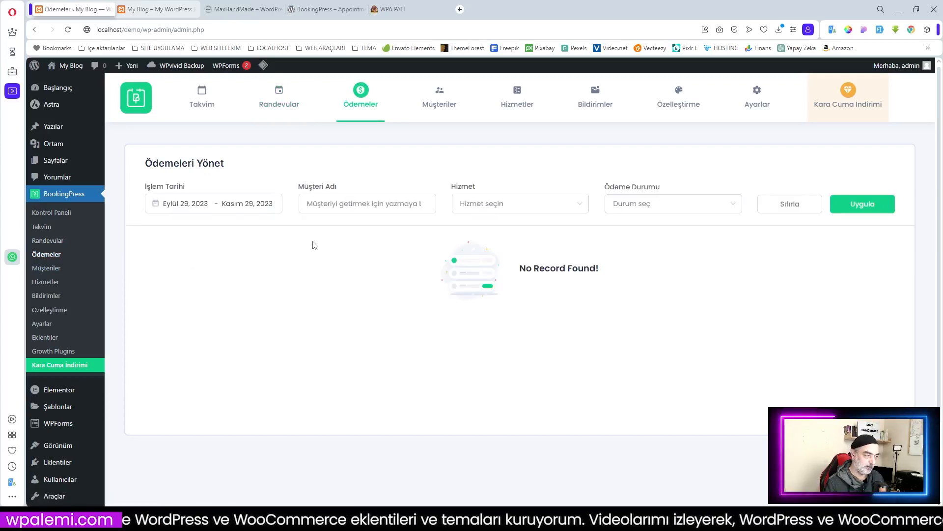
left_click(46, 268)
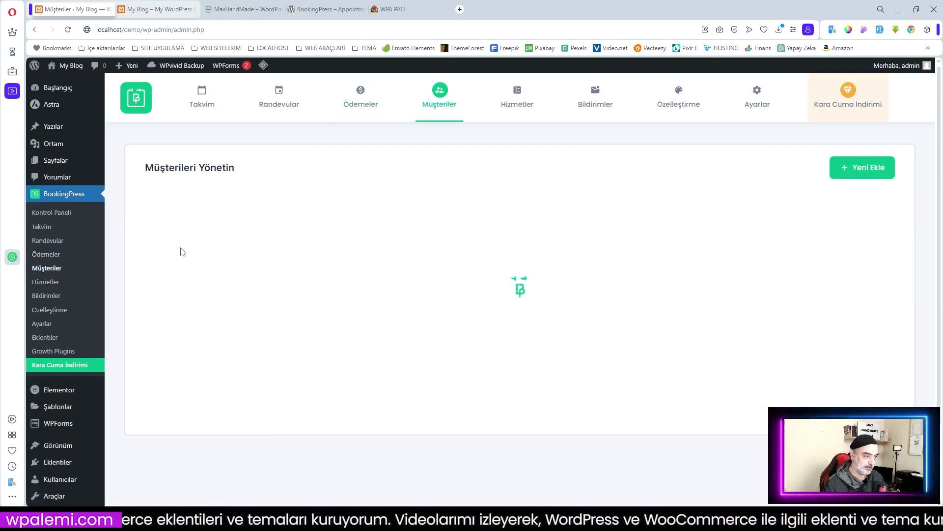
left_click(54, 284)
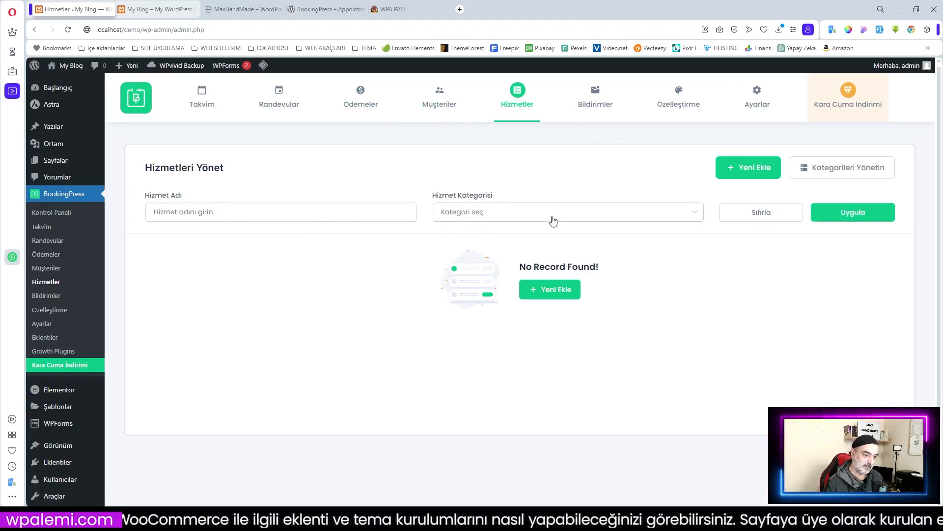
left_click(401, 10)
scroll(519, 302, "down", 5)
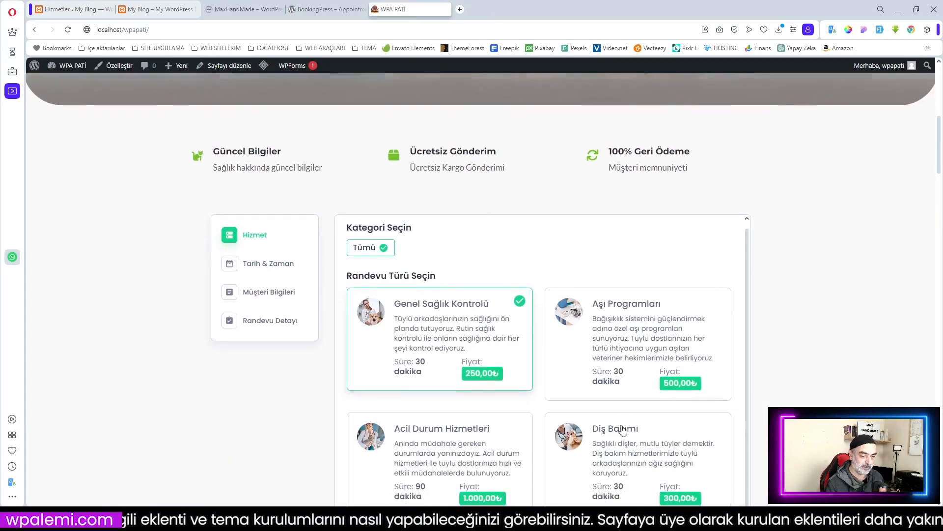
scroll(593, 251, "down", 3)
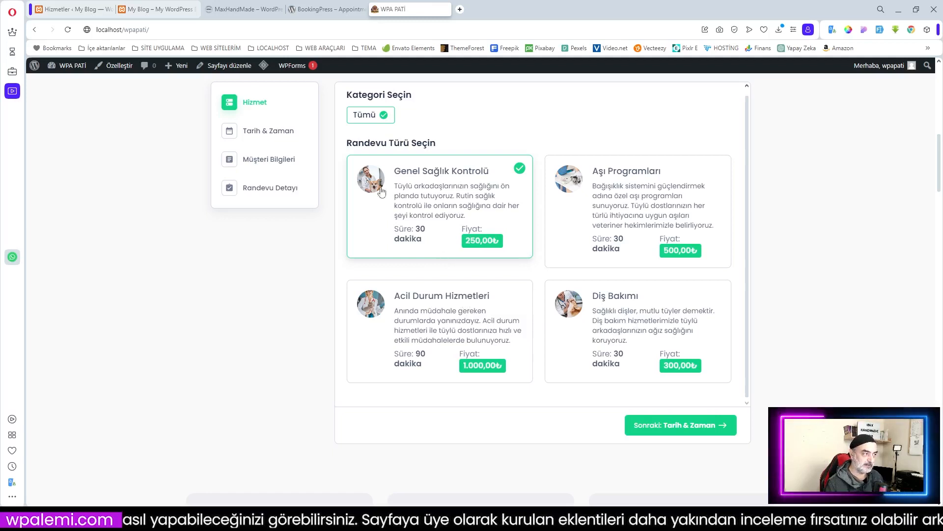
left_click(74, 9)
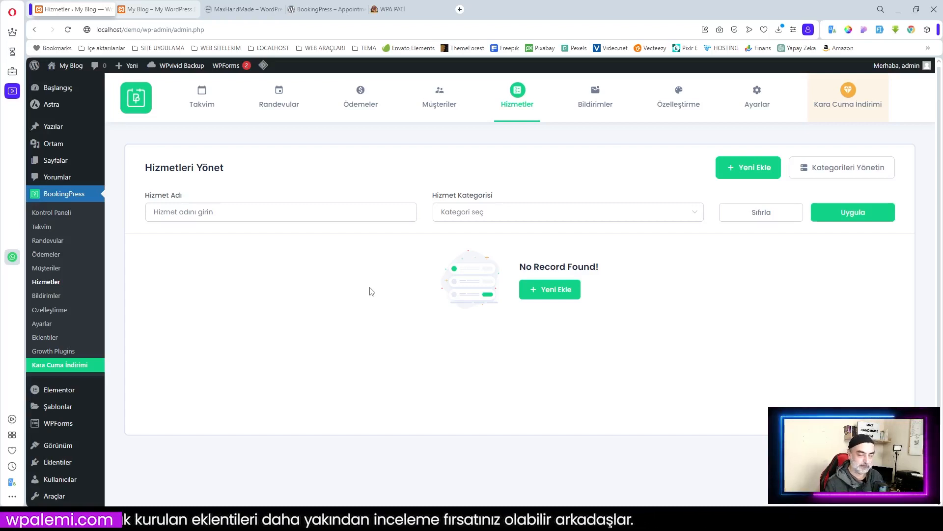
Step: In Bildirimler, select the Appointment Approved email message text, then go to Özelleştirme
left_click(47, 296)
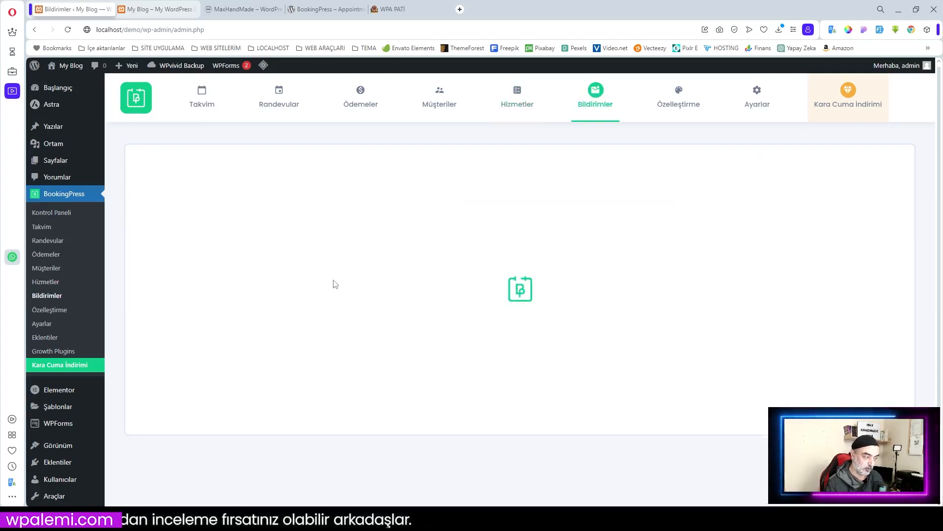
scroll(526, 369, "down", 2)
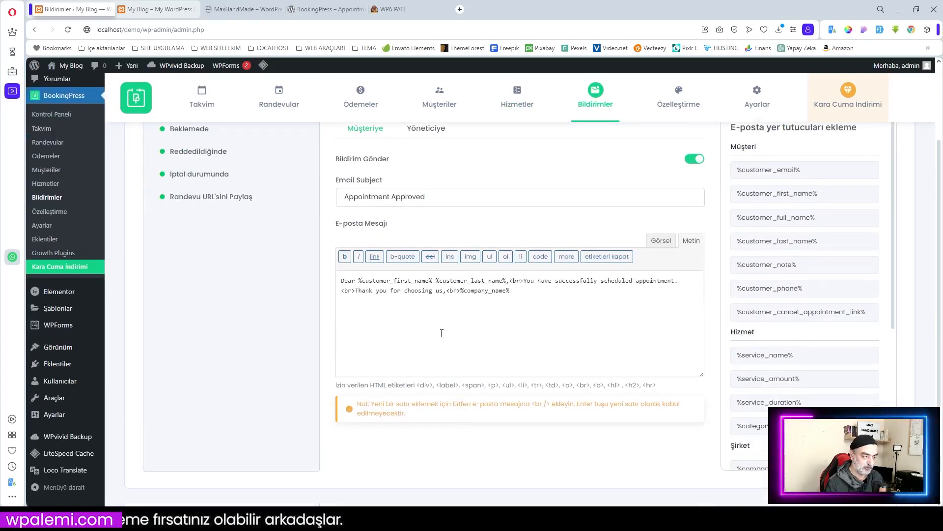
left_click_drag(512, 294, 337, 284)
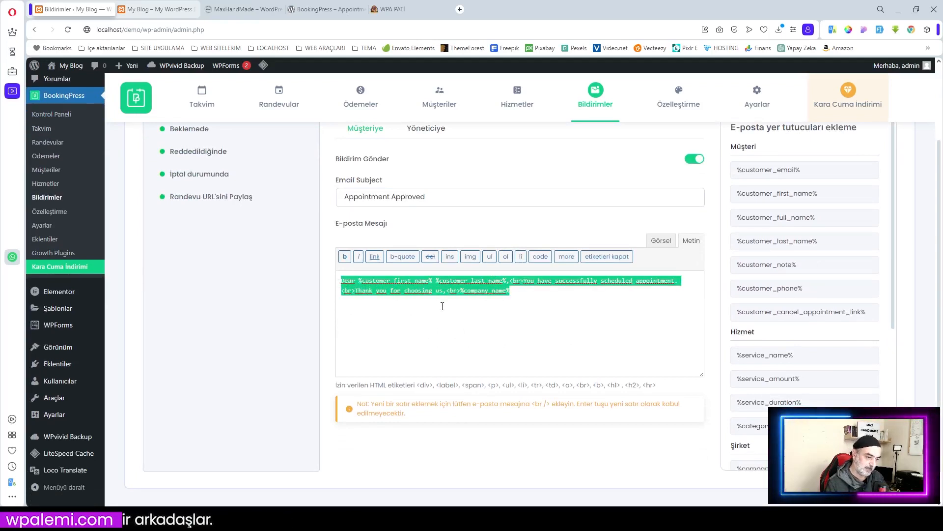
scroll(493, 308, "up", 1)
scroll(472, 337, "down", 1)
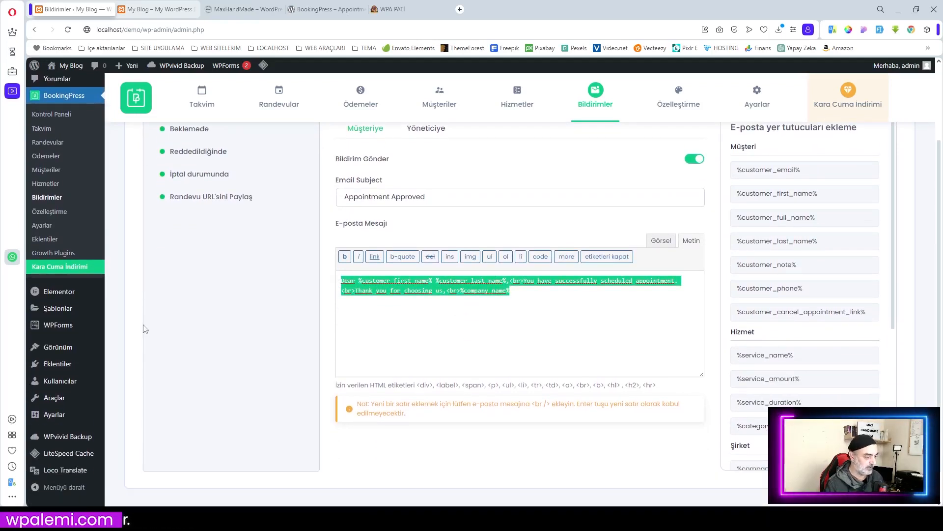
left_click(37, 211)
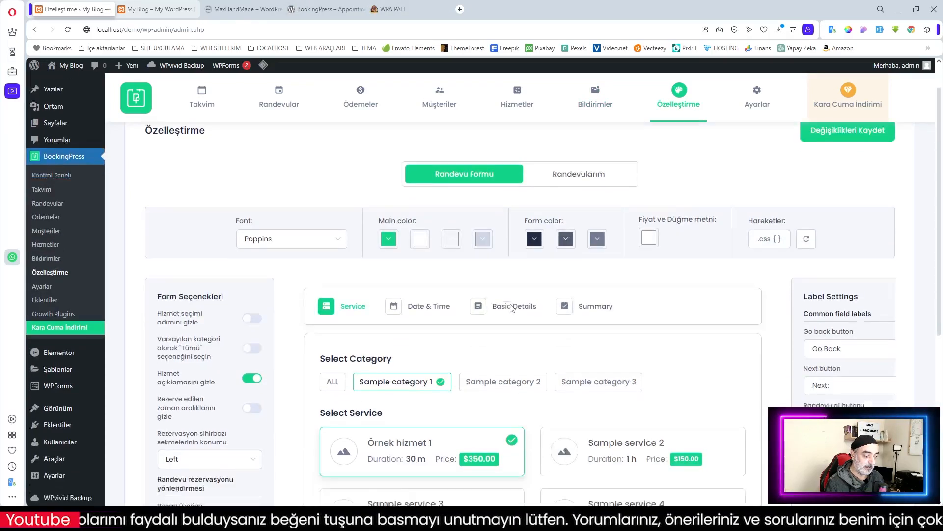
Step: Preview the booking form's Date & Time, Basic Details and Summary steps
scroll(491, 280, "down", 3)
scroll(512, 308, "down", 1)
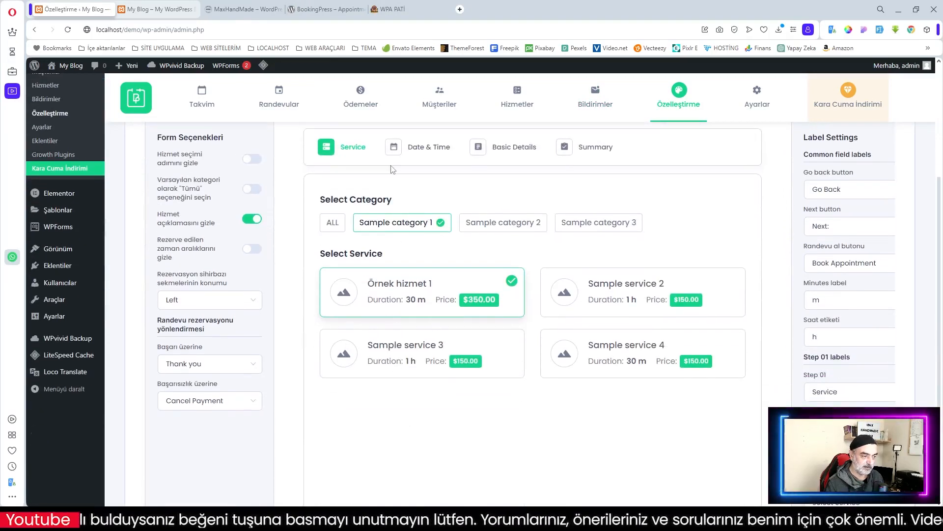
left_click(427, 151)
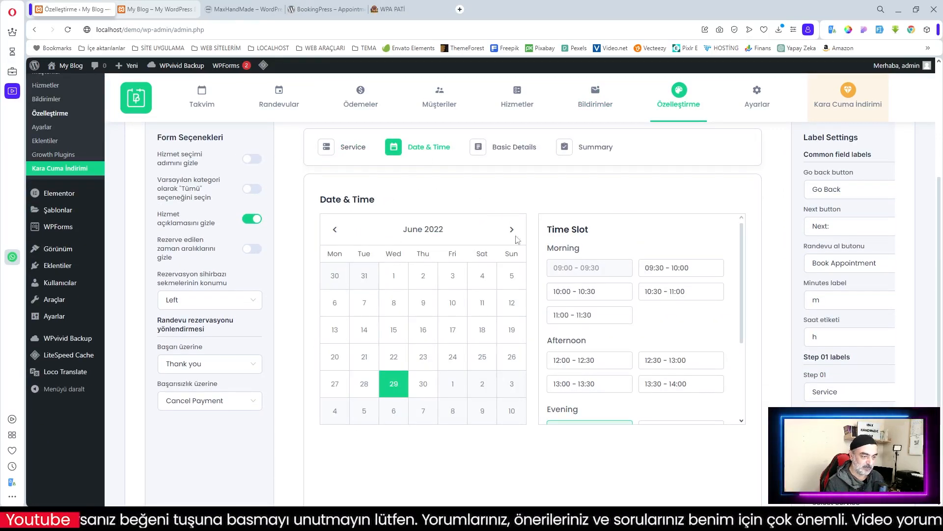
scroll(643, 290, "down", 3)
scroll(645, 290, "up", 2)
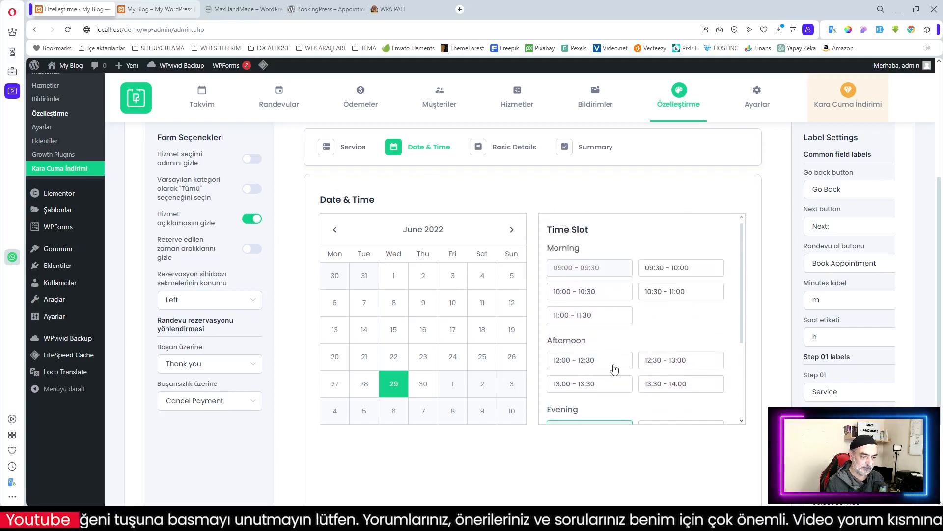
left_click(514, 149)
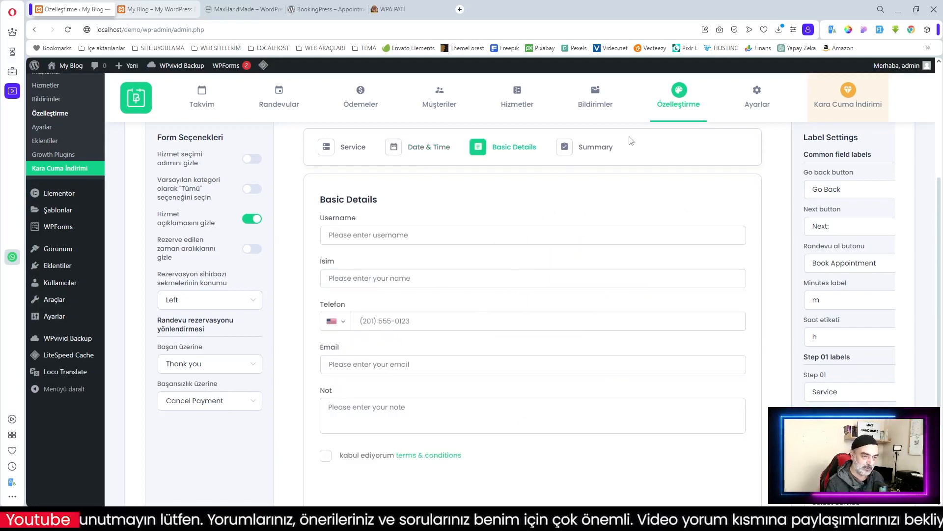
left_click(602, 150)
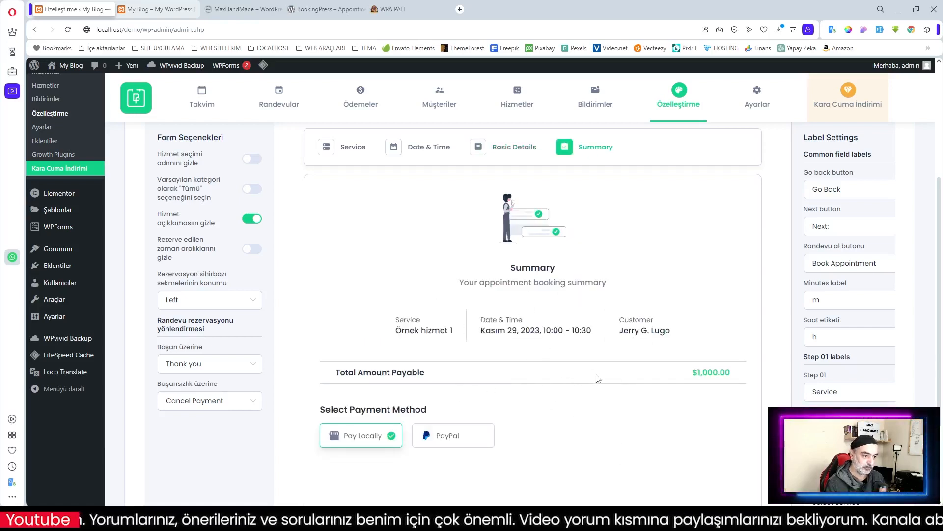
scroll(844, 293, "up", 2)
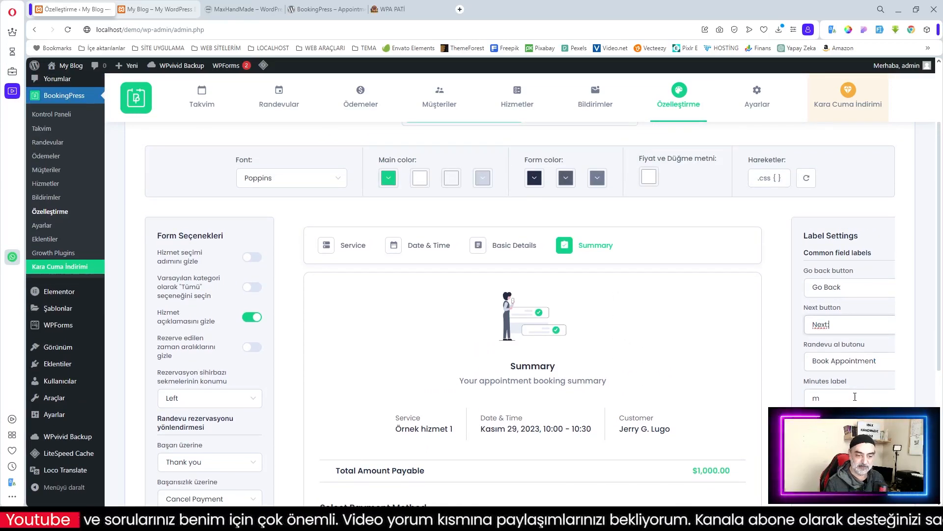
scroll(879, 303, "down", 20)
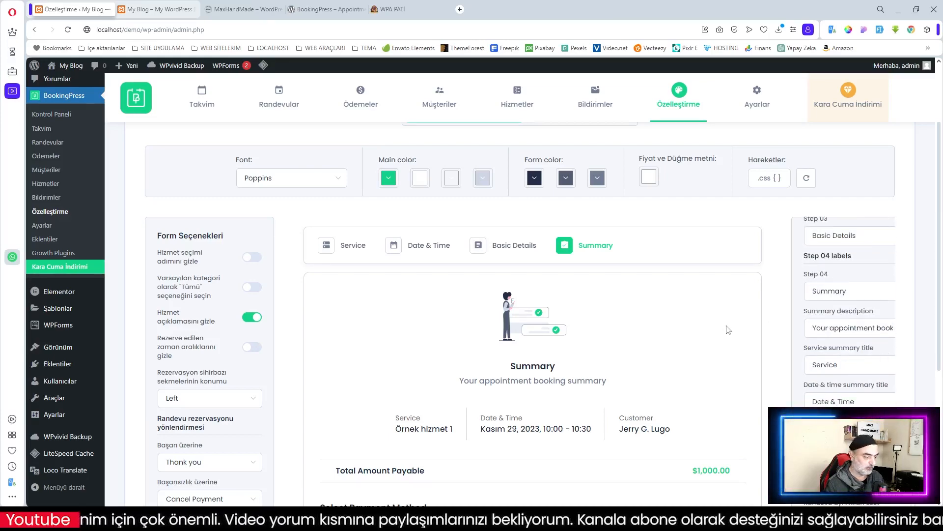
left_click(39, 225)
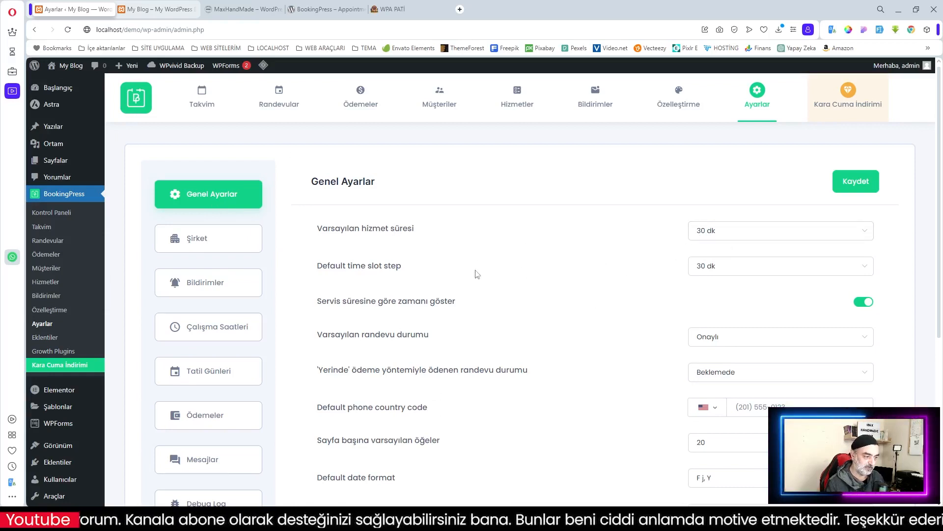
Step: Scroll through Genel Ayarlar, then show the Şirket company details with name My Blog
scroll(590, 265, "down", 2)
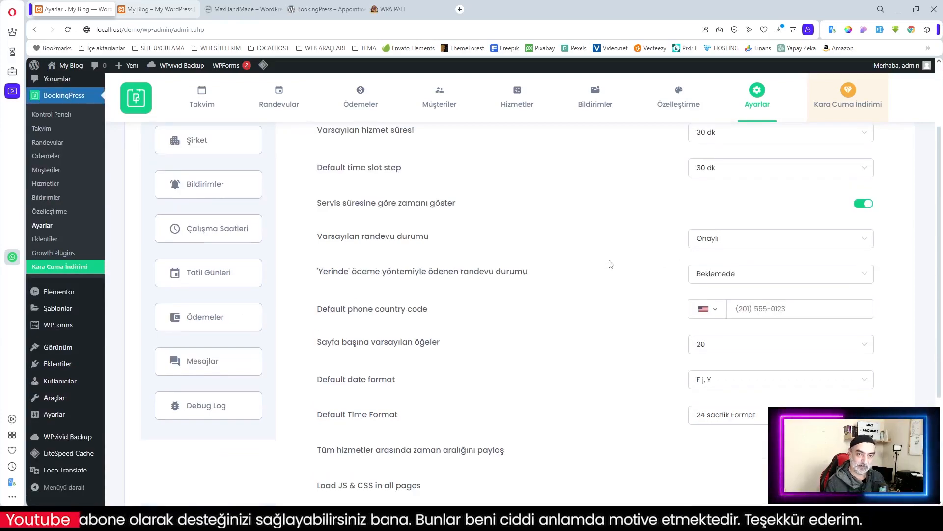
scroll(610, 273, "down", 3)
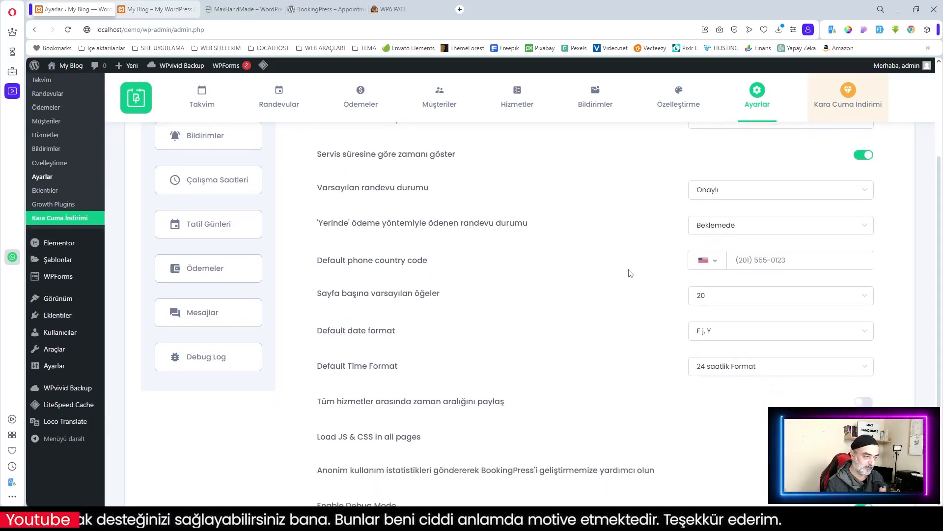
scroll(496, 329, "up", 5)
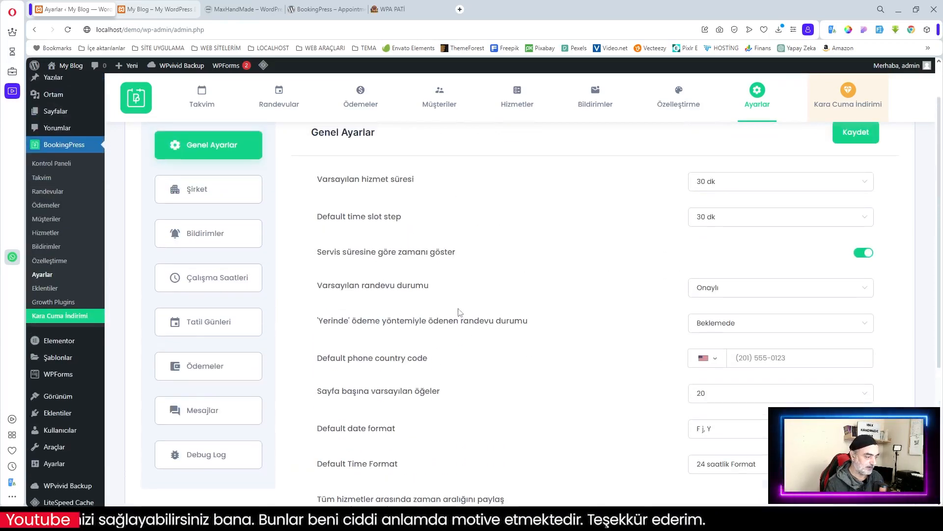
left_click(210, 191)
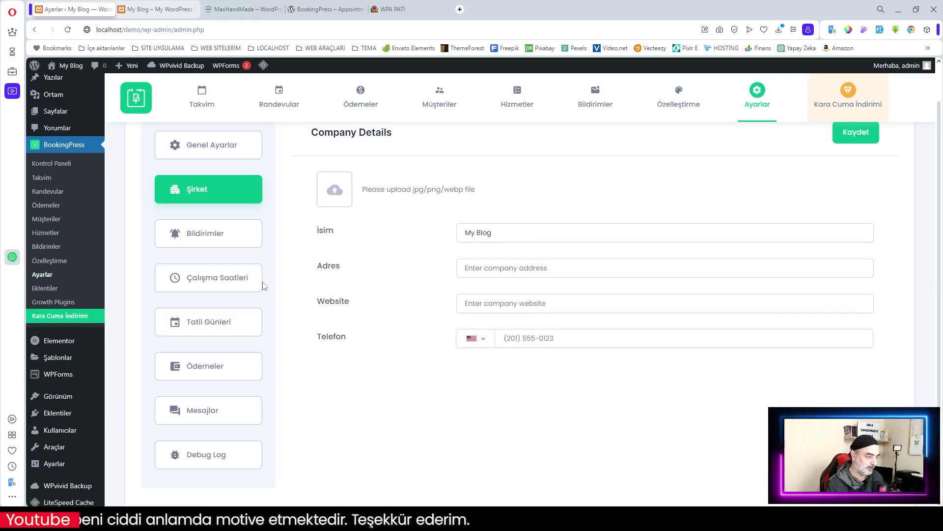
Step: In working hours, check Monday's start and end times and keep 09:00–17:00
left_click(208, 279)
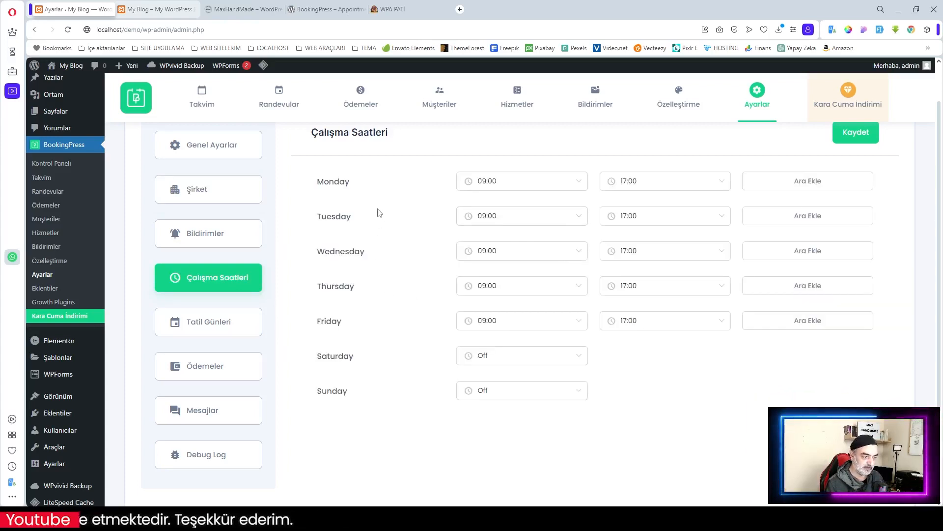
left_click(561, 187)
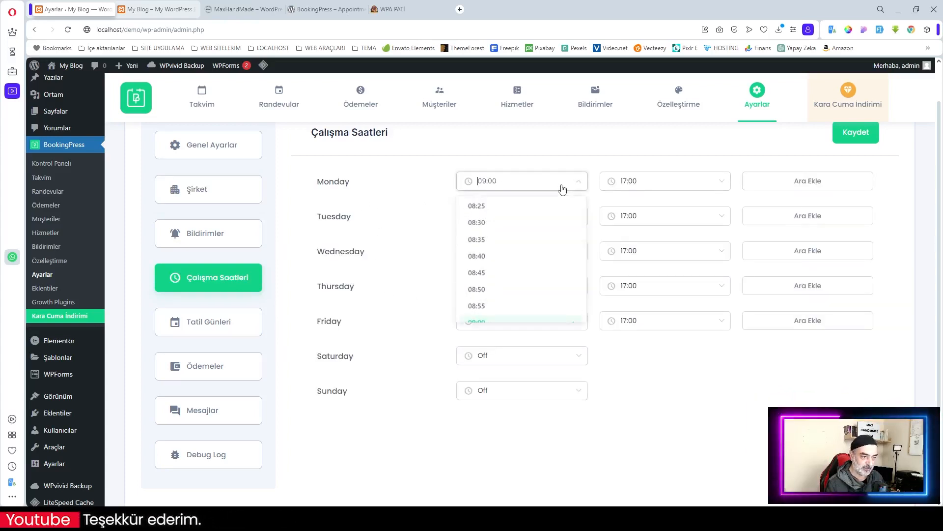
left_click(642, 189)
left_click(641, 189)
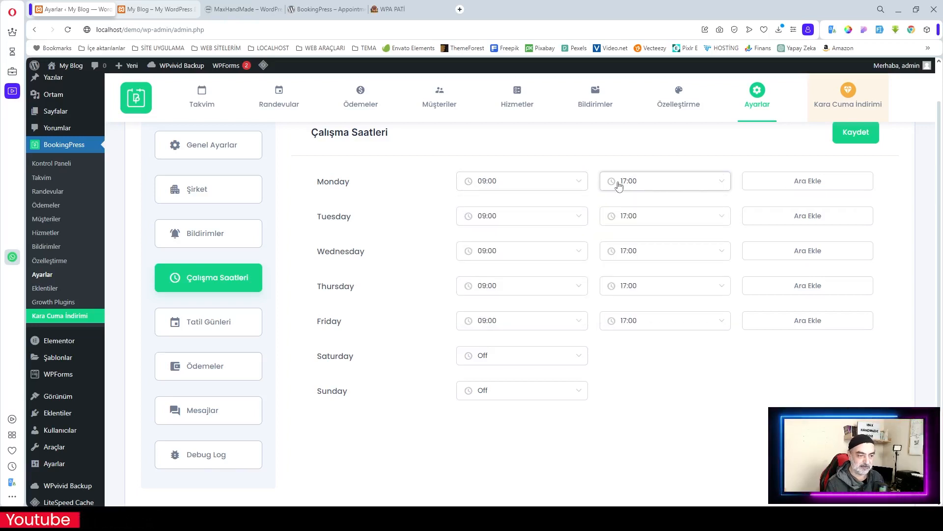
Step: Start a Monday break but close it without adding one, then open Tatil Günleri
left_click(777, 186)
left_click(707, 263)
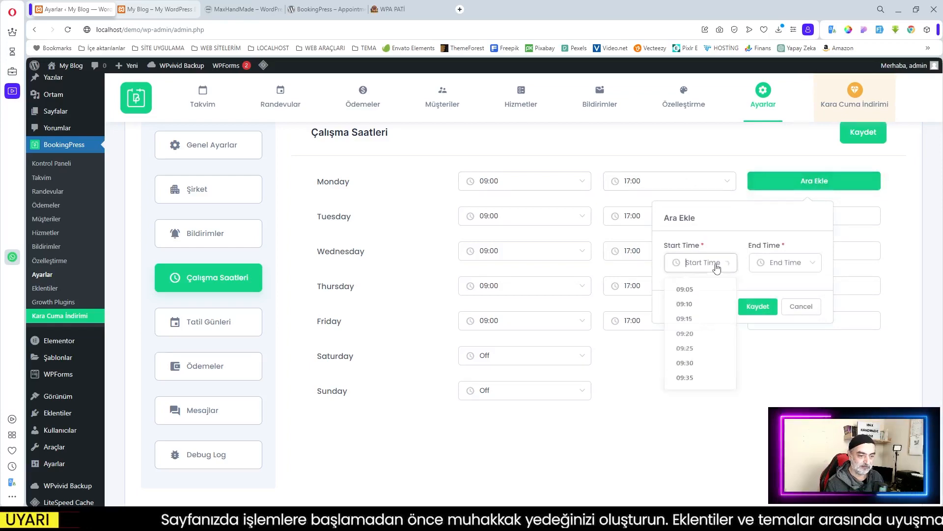
scroll(712, 342, "down", 5)
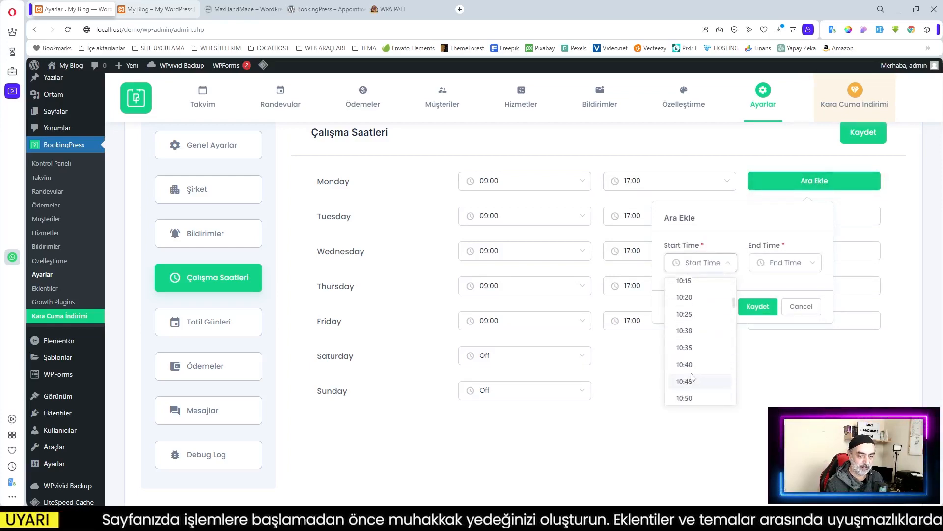
left_click(367, 356)
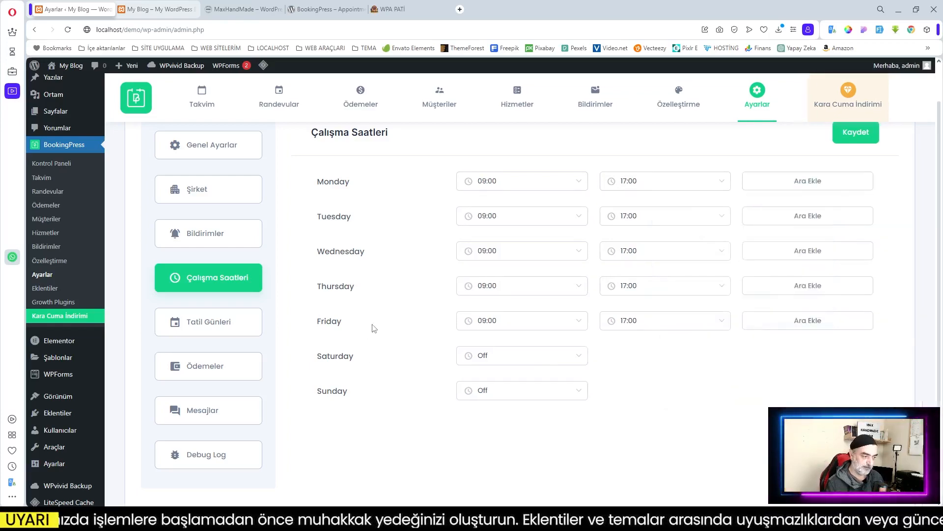
left_click(253, 325)
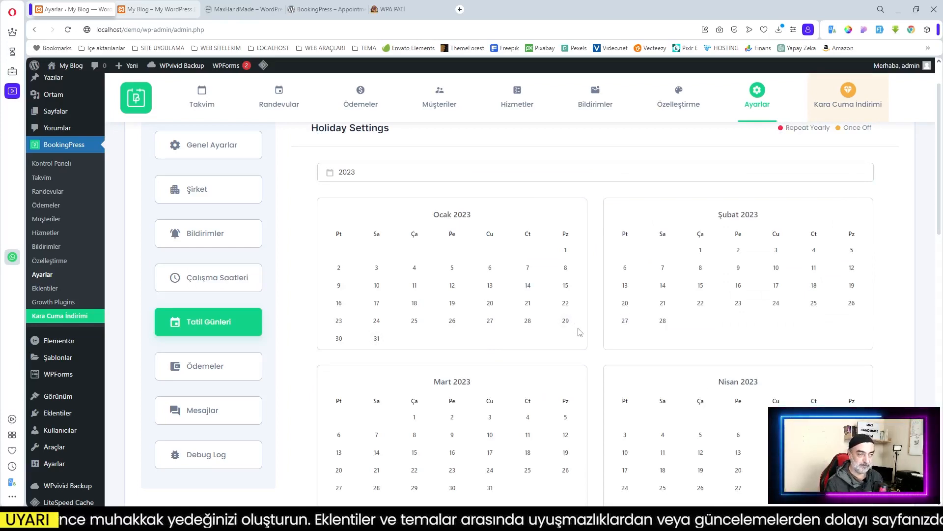
Step: Select 28–30, then 29–30 Nisan as a holiday range, dismissing the add-holiday form unsaved
scroll(579, 332, "down", 3)
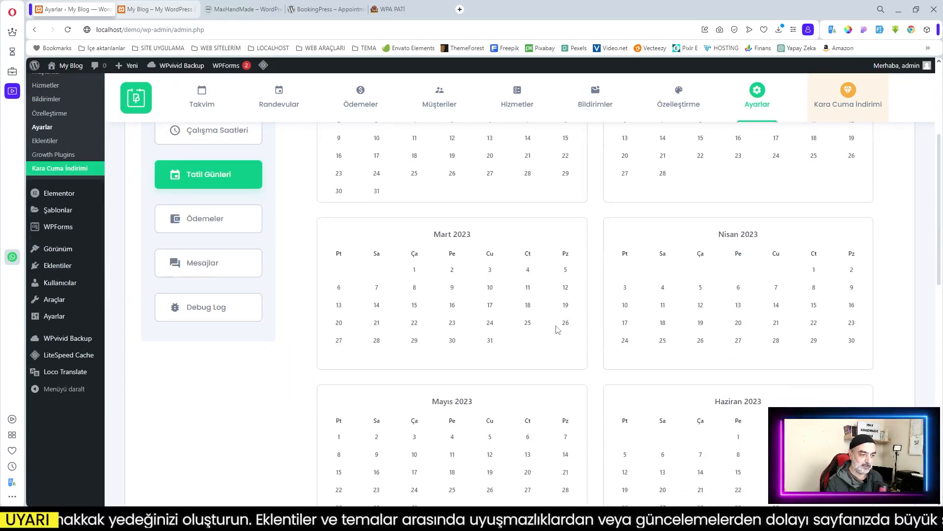
left_click(847, 343)
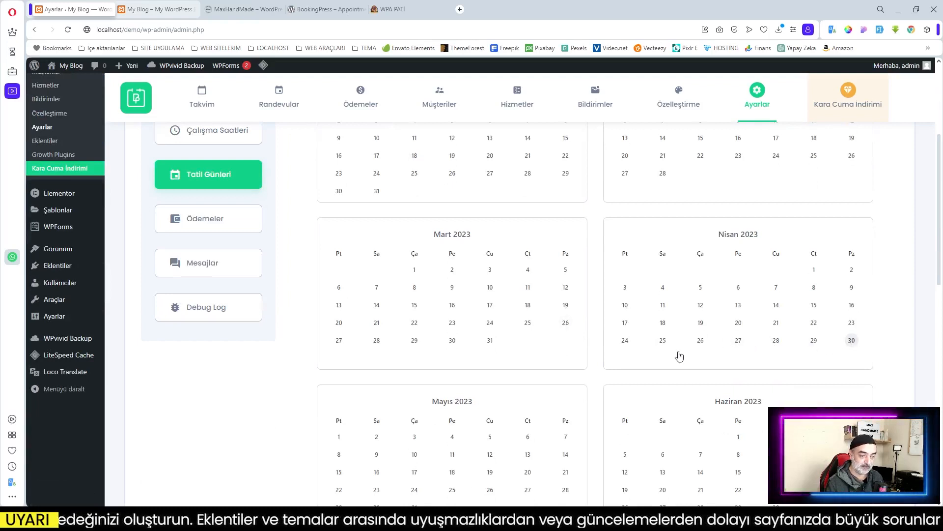
left_click(776, 341)
left_click(816, 341)
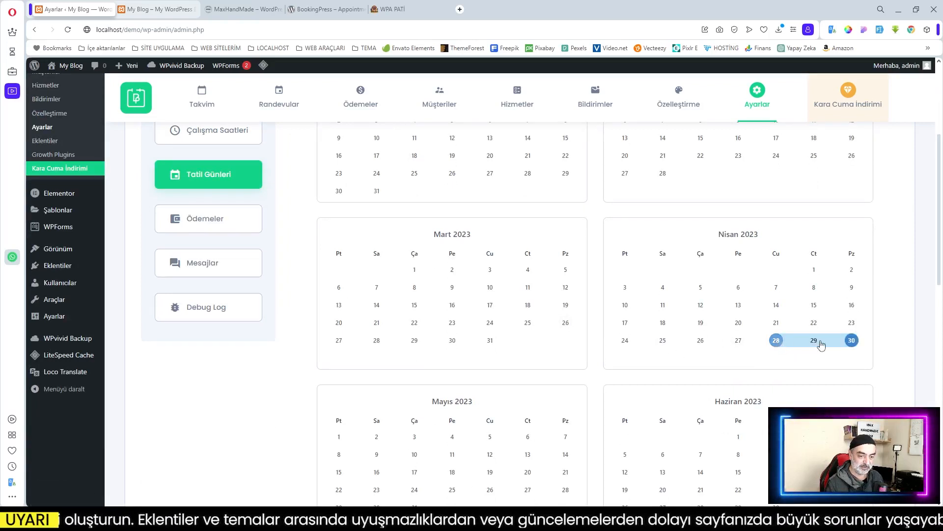
left_click(854, 341)
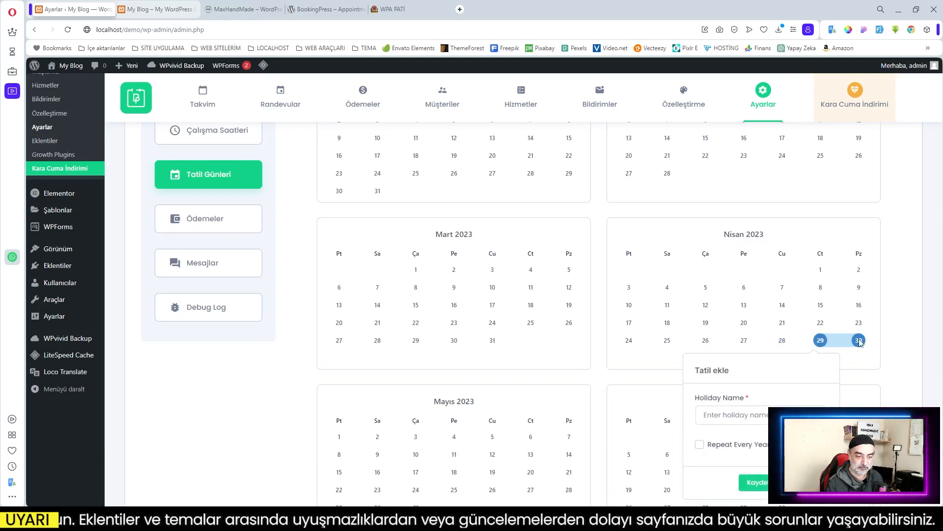
left_click(857, 341)
left_click(863, 347)
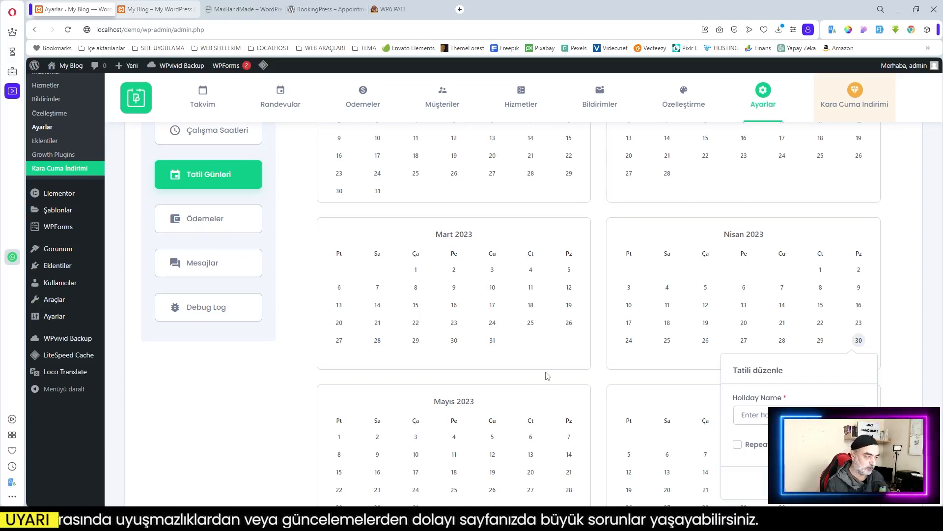
left_click(235, 227)
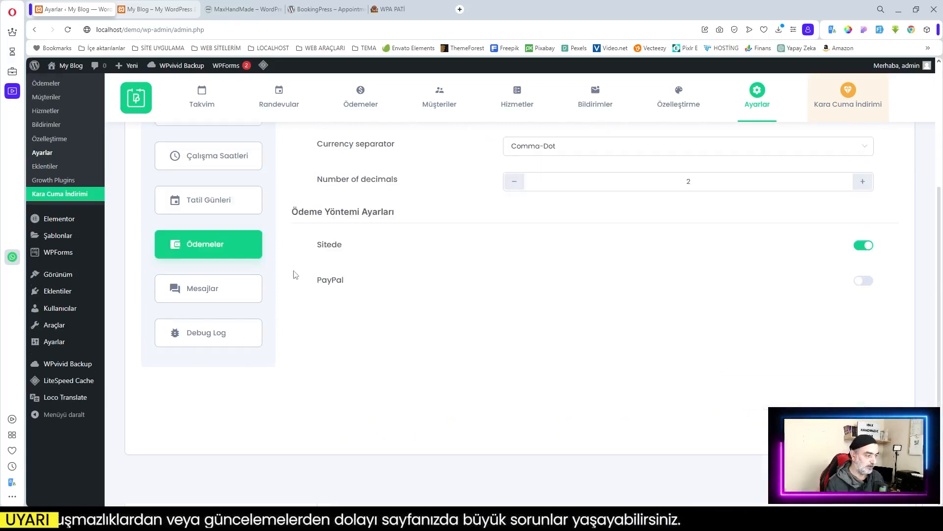
Step: Keep US Dollar as the currency and review the payment methods before moving to Mesajlar
scroll(541, 206, "up", 4)
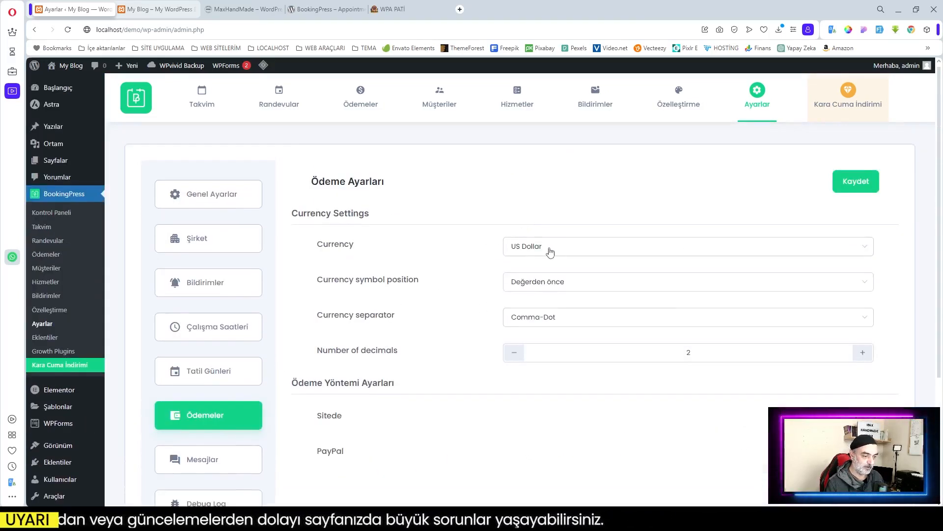
left_click(553, 251)
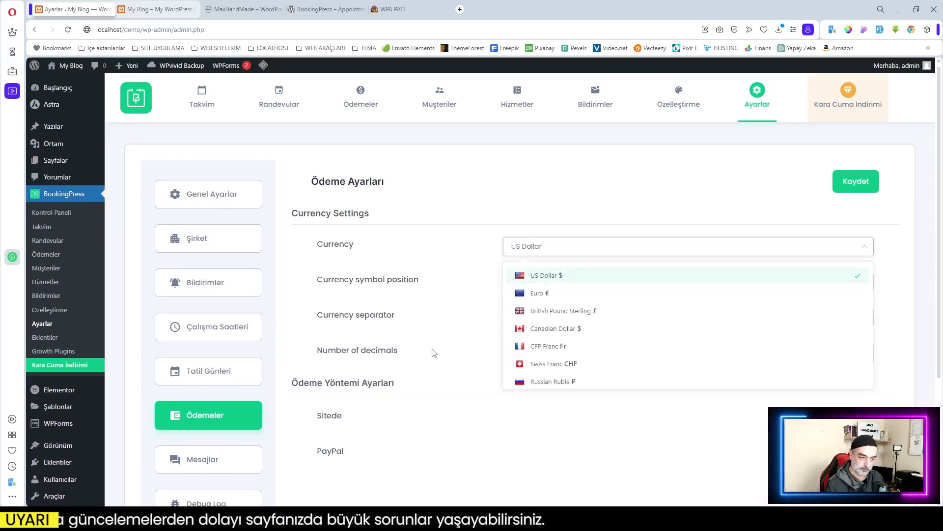
left_click(490, 292)
scroll(285, 393, "down", 4)
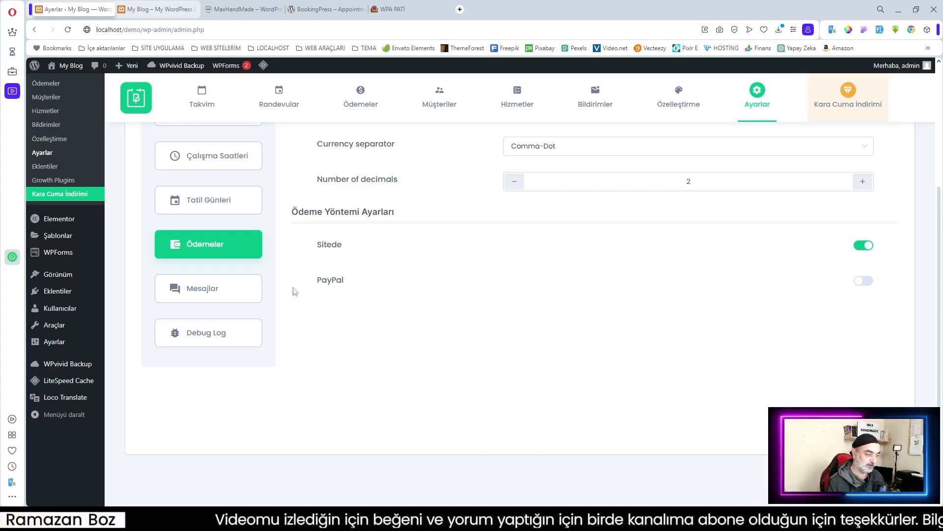
left_click(214, 294)
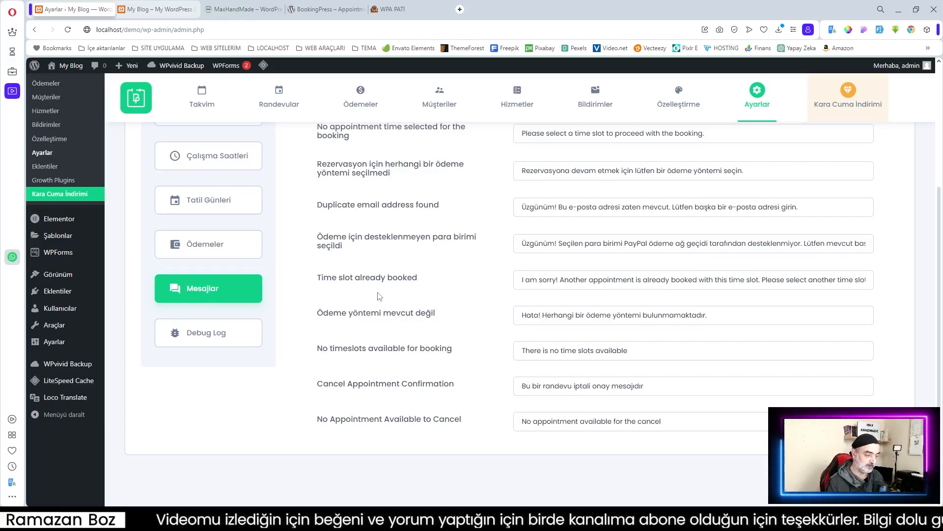
Step: Select the no-service-selected error message text, leave it unchanged, and go to Debug Log settings
scroll(372, 301, "up", 3)
scroll(463, 306, "down", 3)
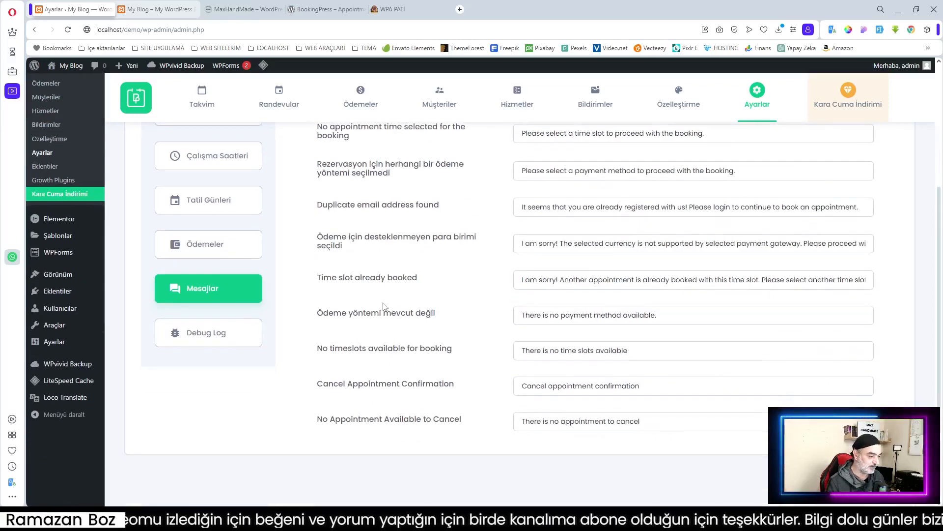
scroll(541, 240, "up", 3)
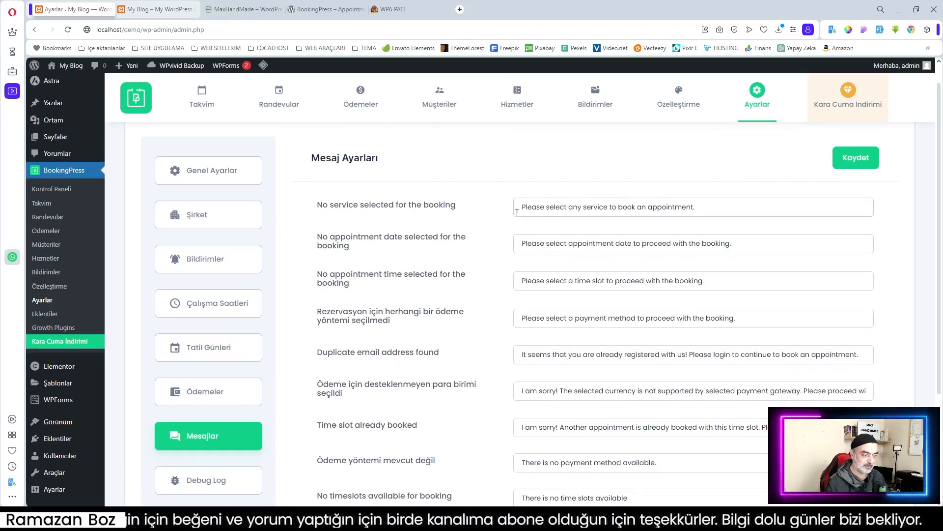
left_click(697, 207)
left_click_drag(697, 207, 520, 215)
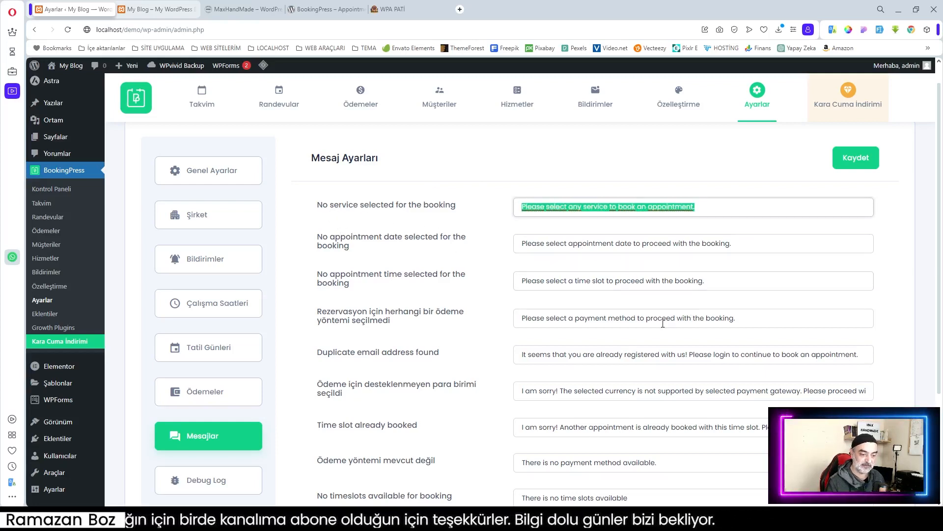
scroll(659, 297, "down", 2)
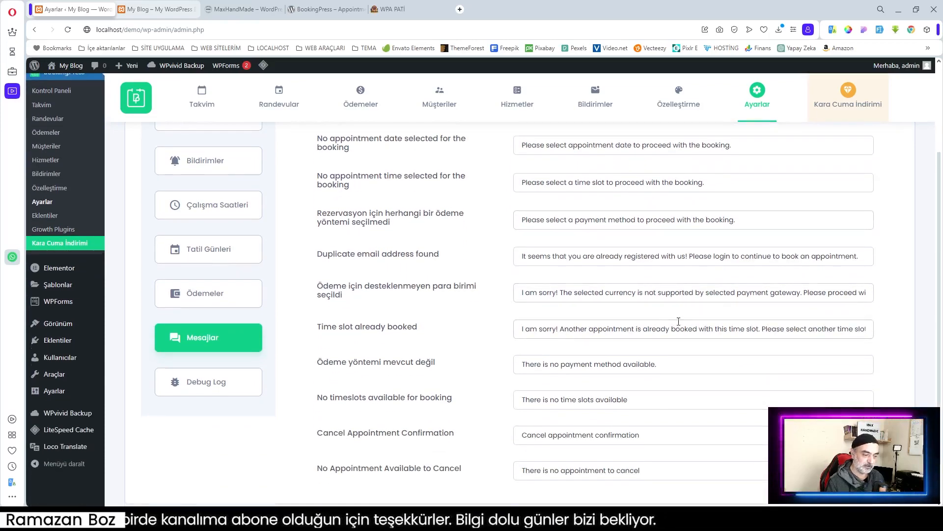
left_click(202, 391)
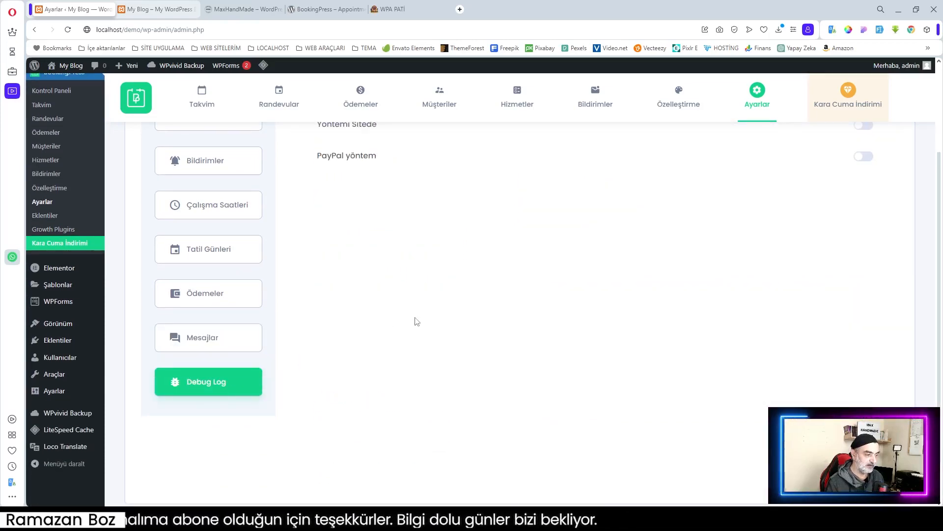
Step: Leave the on-site and PayPal debug logs off and return to the Kontrol Paneli dashboard
scroll(425, 315, "up", 2)
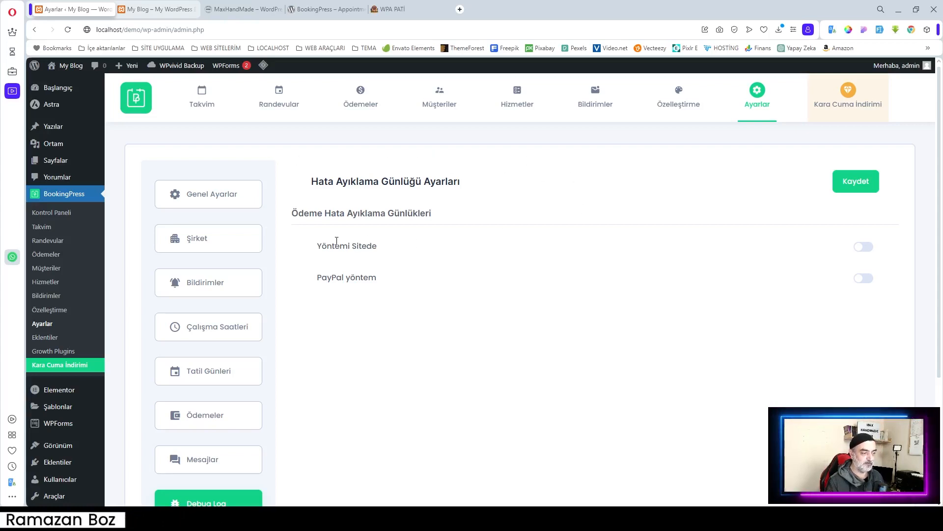
left_click(49, 216)
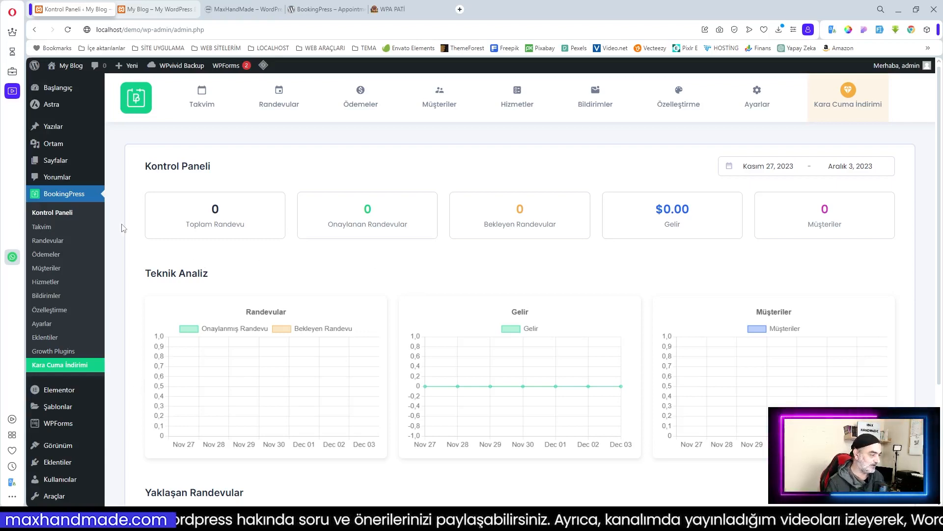
Step: Open BookingPress Ayarlar and switch to Genel Ayarlar
scroll(545, 293, "down", 3)
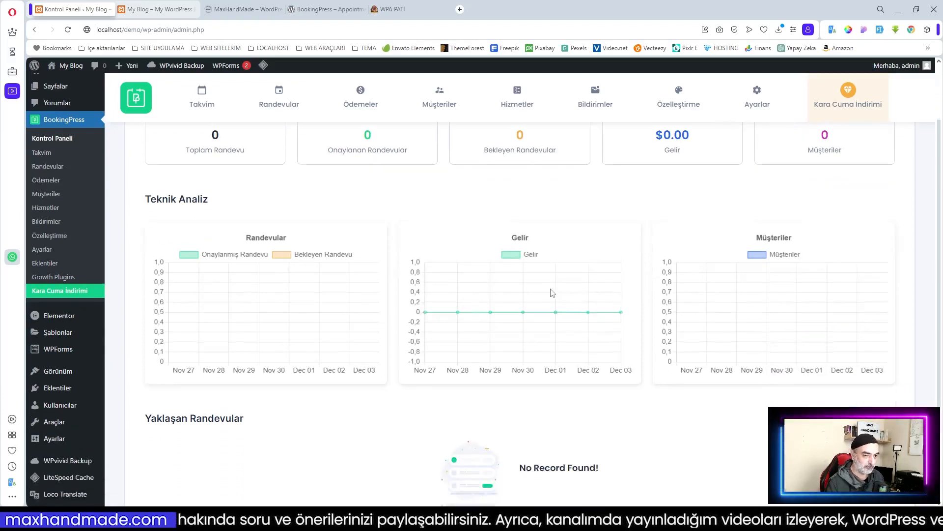
scroll(552, 294, "up", 3)
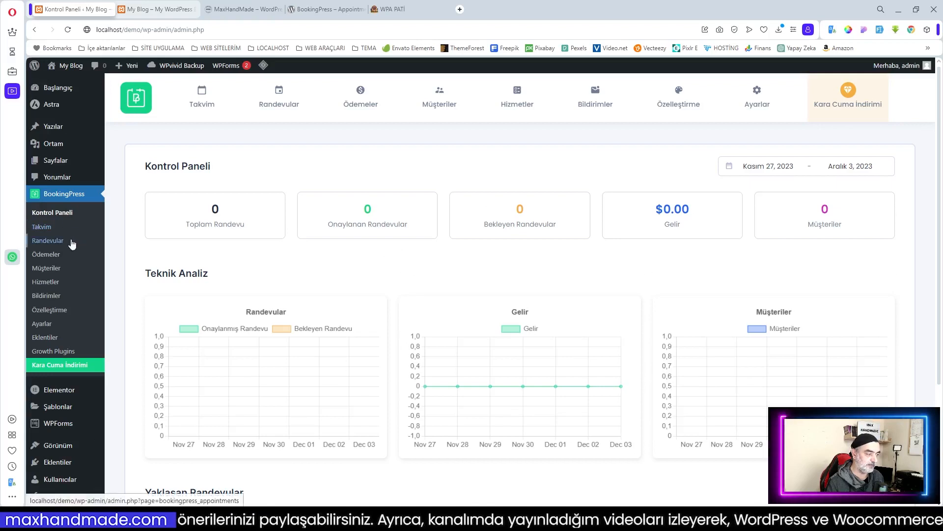
left_click(49, 326)
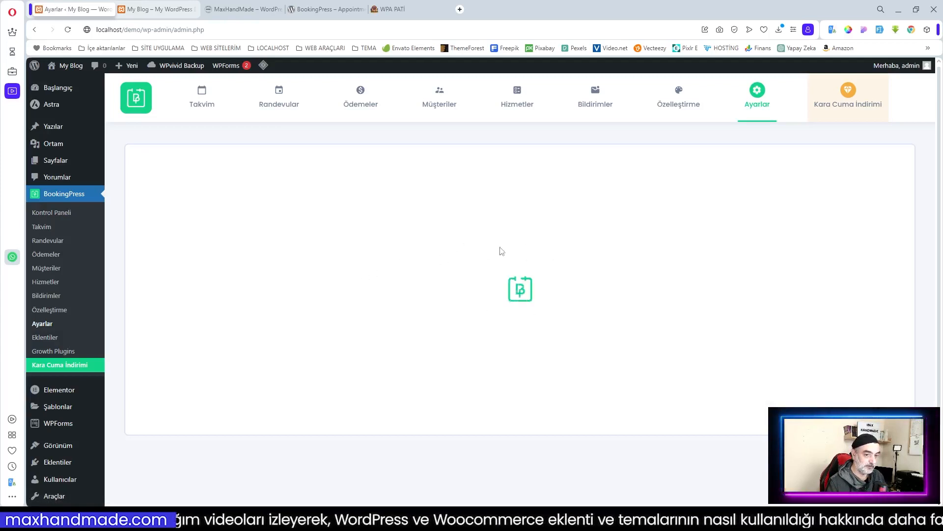
left_click(207, 202)
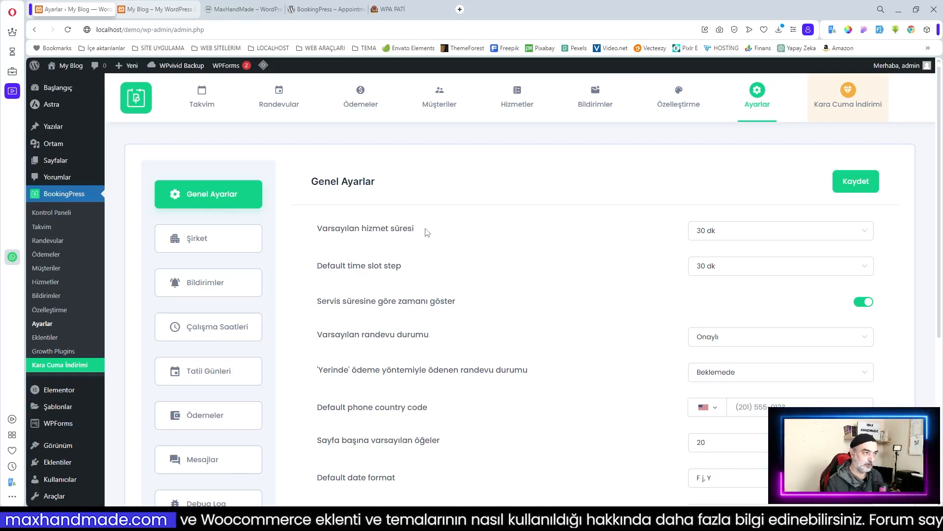
Step: Keep 30 dk service duration and slot step, and set default appointment status to Beklemede
left_click(751, 235)
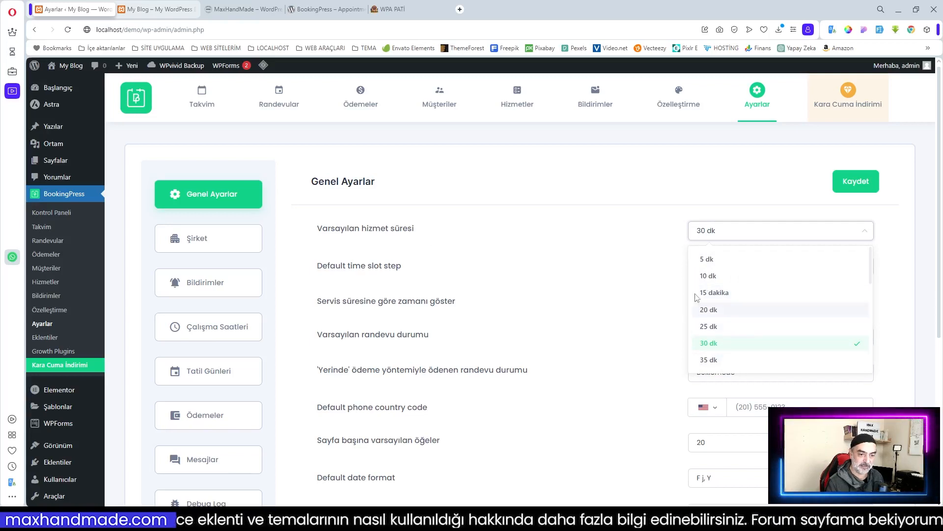
left_click(631, 226)
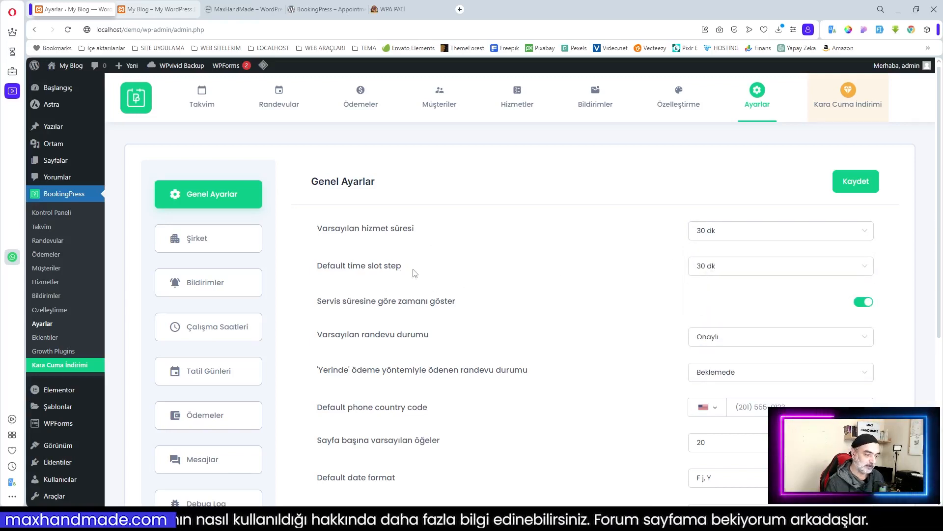
left_click(771, 273)
left_click(771, 274)
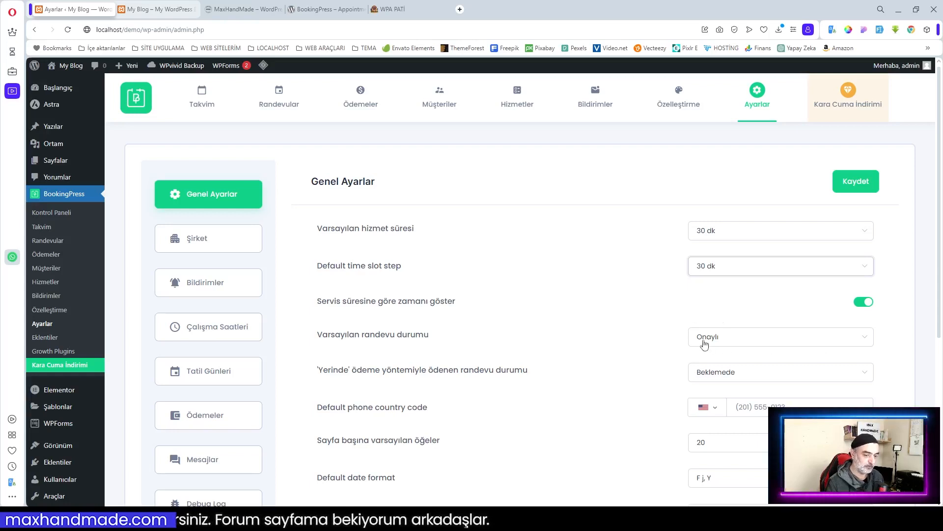
left_click(728, 342)
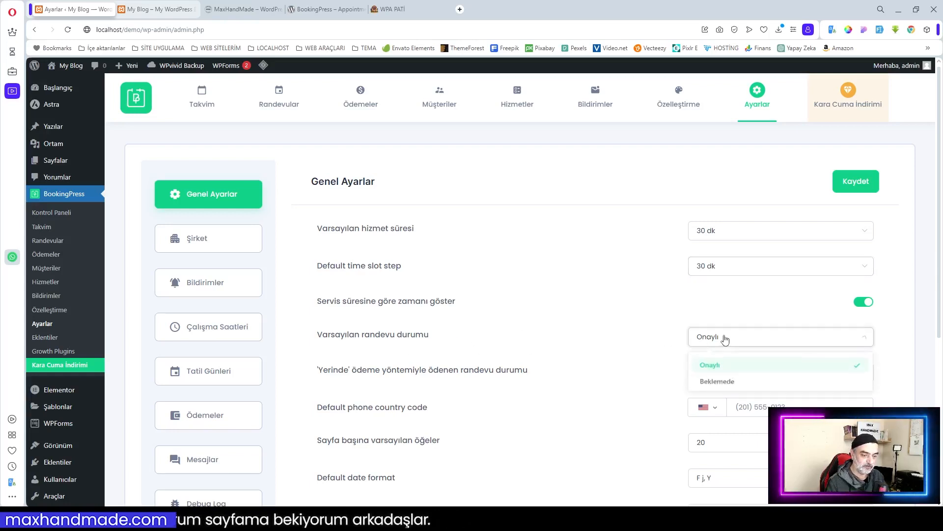
left_click(717, 382)
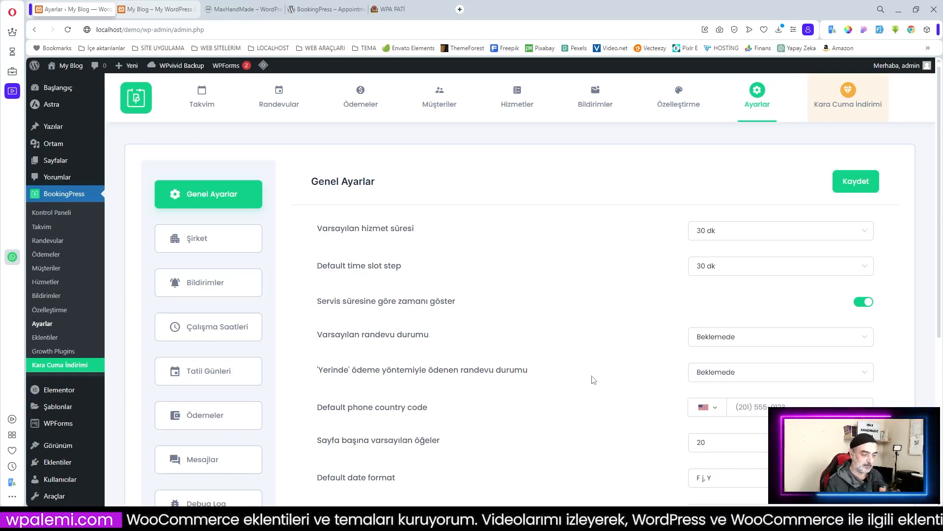
Step: Set the default date format to d-m-Y and turn on sharing time slots across all services
scroll(697, 319, "down", 2)
left_click(720, 311)
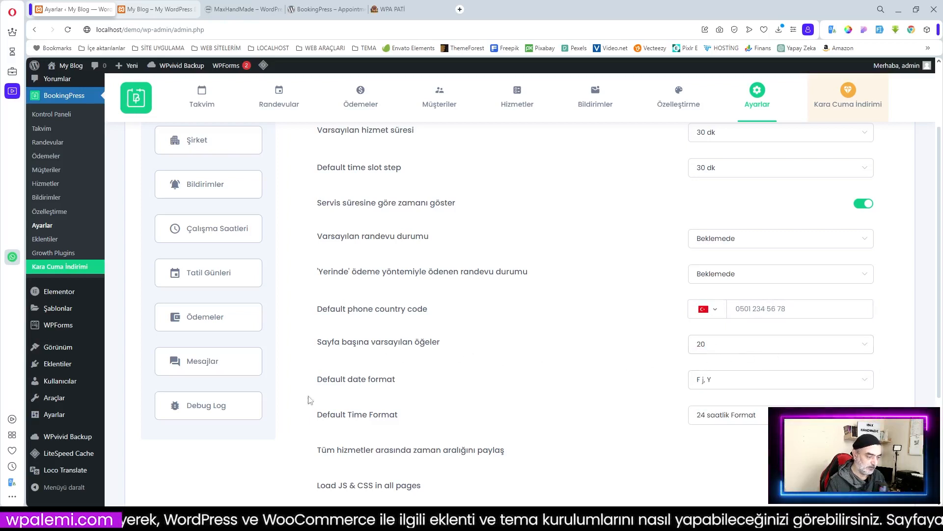
left_click(758, 390)
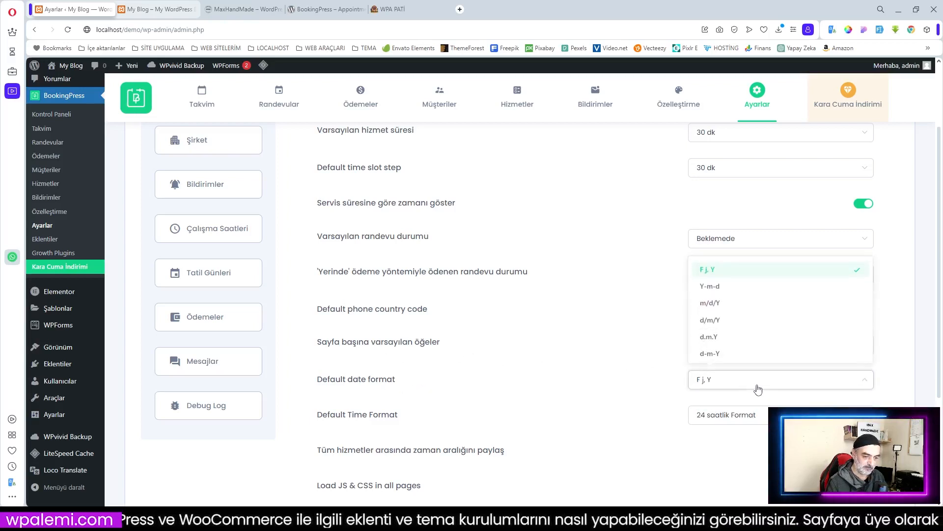
left_click(714, 355)
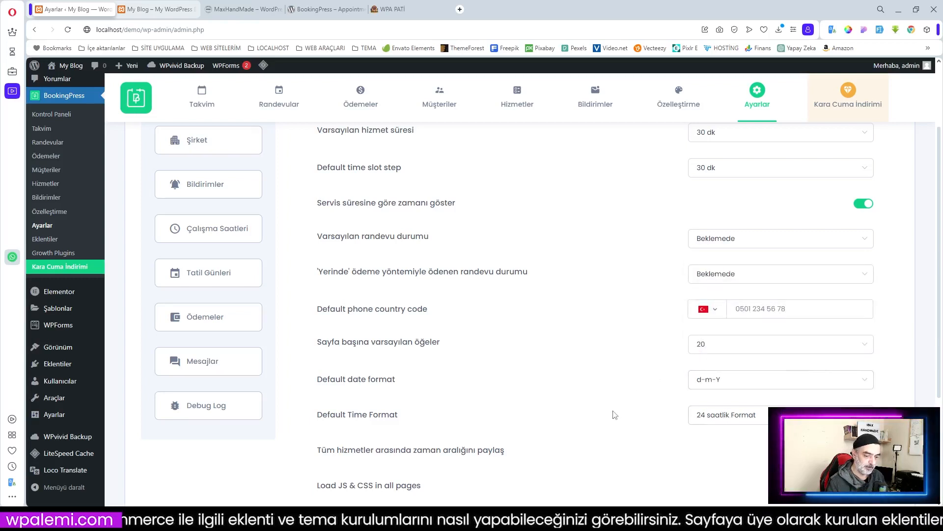
scroll(615, 415, "down", 2)
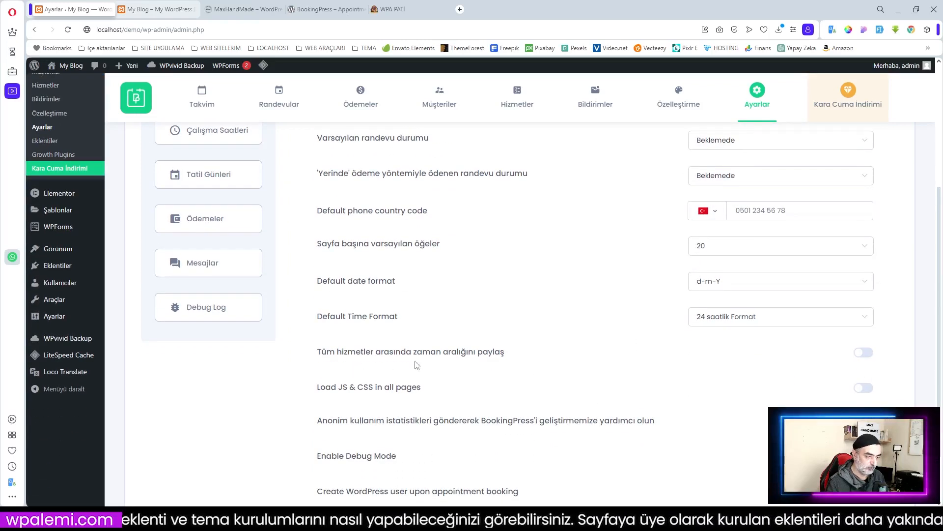
left_click(864, 353)
Step: Translate the Create WordPress user option's label into Turkish with the browser's Çevir
scroll(511, 354, "down", 1)
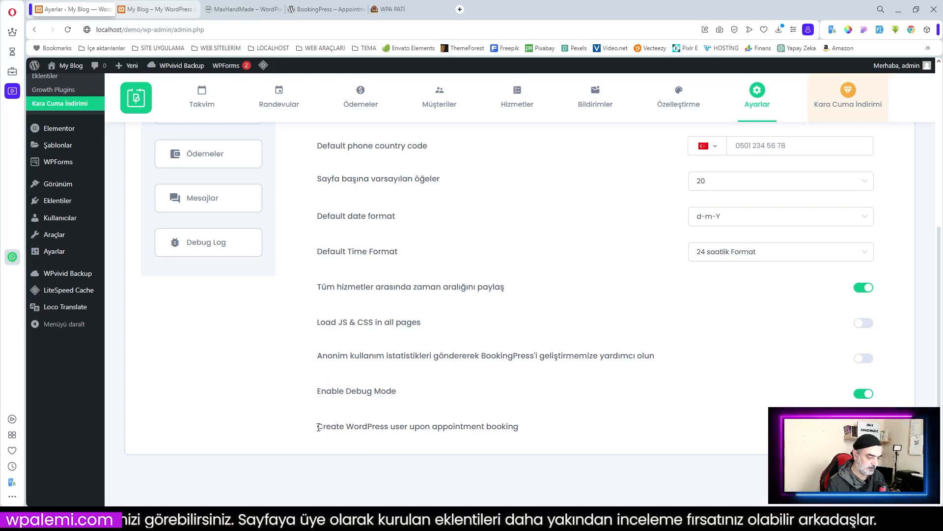
left_click_drag(318, 427, 529, 425)
right_click(501, 424)
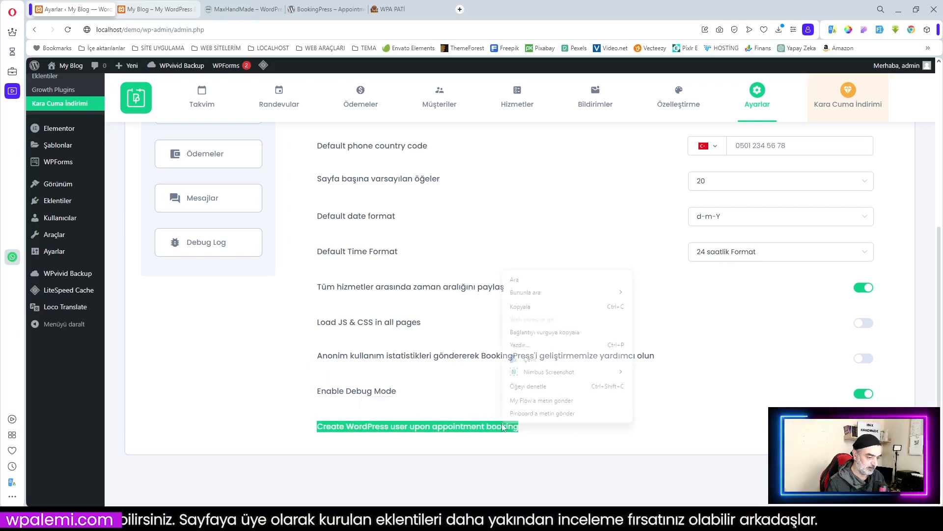
left_click(546, 360)
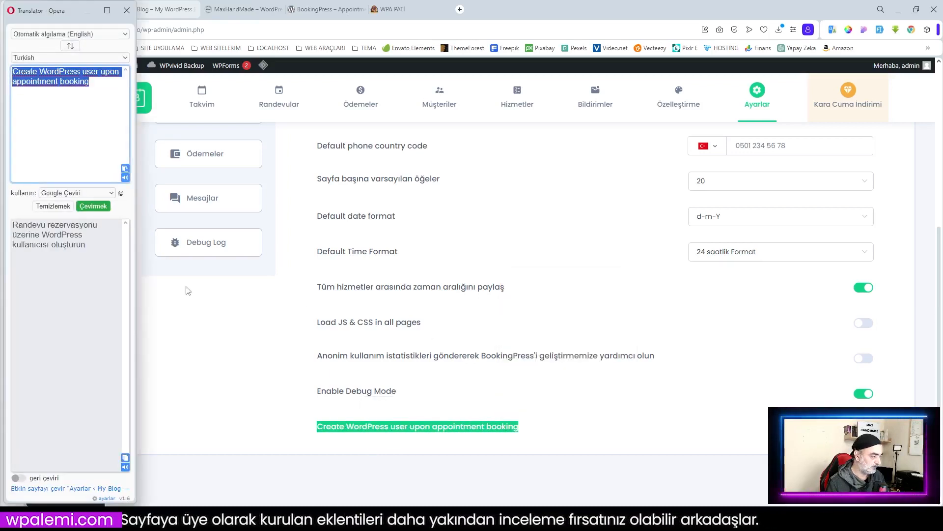
left_click(644, 417)
Step: Save the general settings with Kaydet
scroll(525, 401, "up", 3)
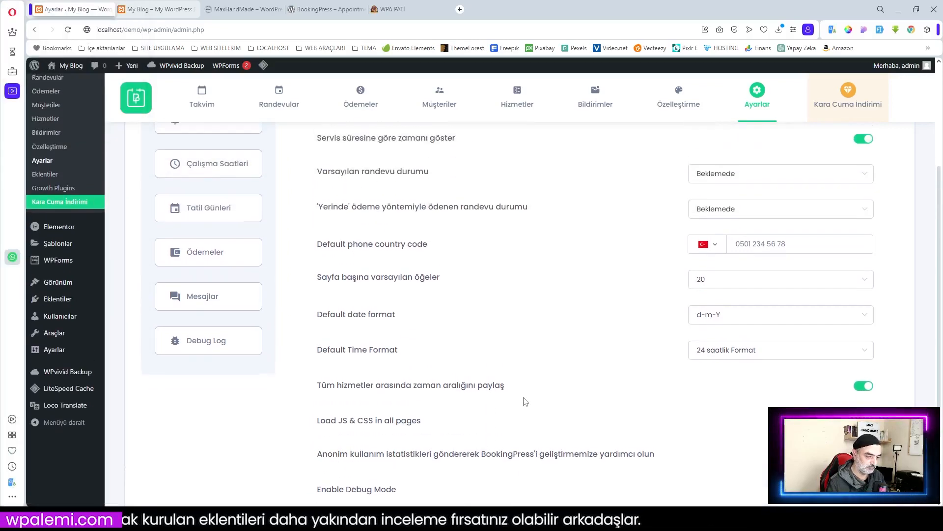
scroll(526, 402, "down", 3)
scroll(570, 395, "up", 3)
scroll(570, 395, "up", 2)
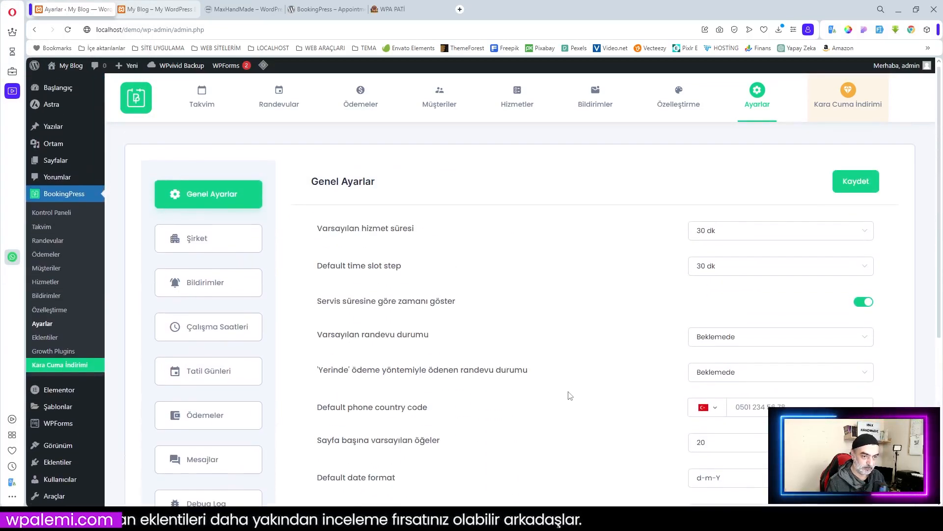
scroll(570, 396, "down", 5)
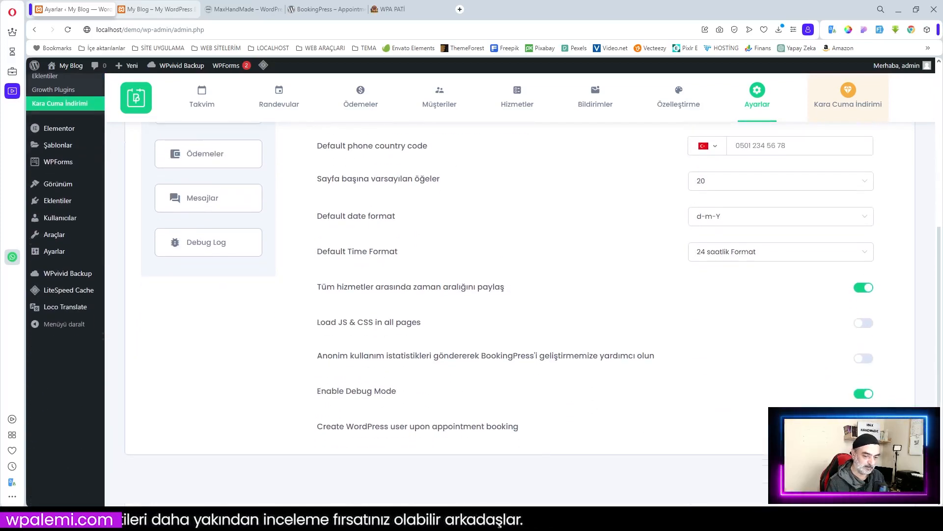
scroll(735, 438, "up", 5)
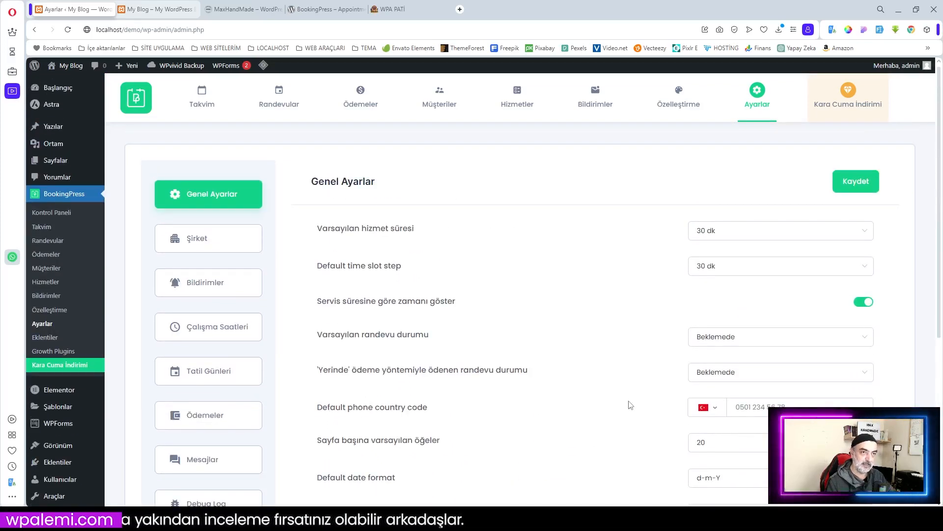
scroll(582, 402, "down", 3)
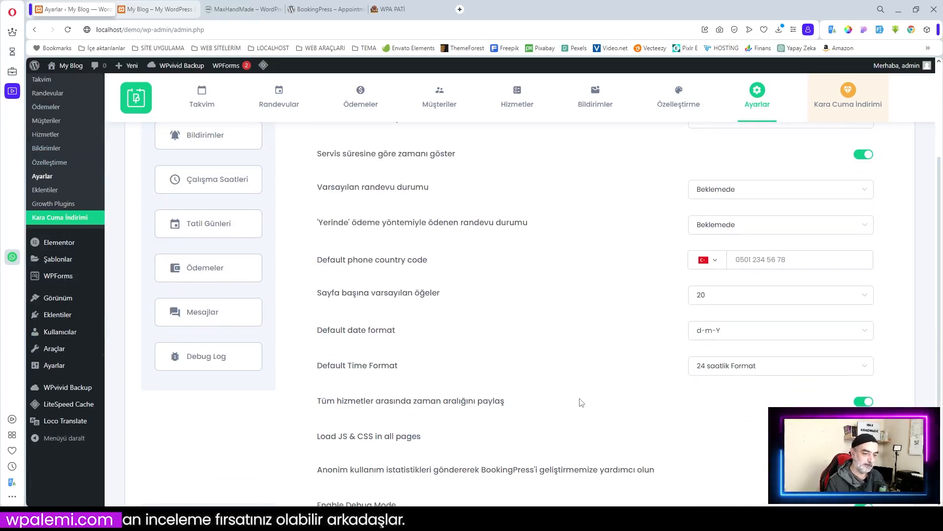
scroll(582, 402, "down", 2)
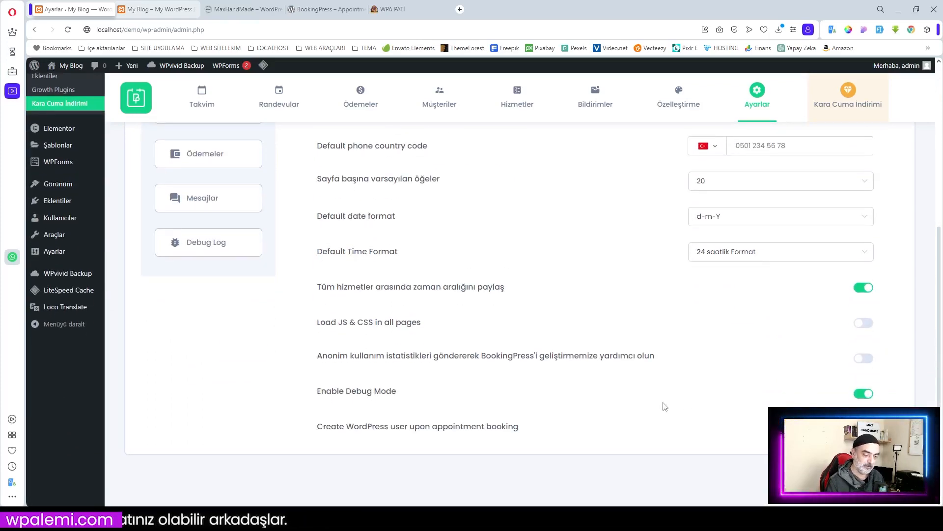
scroll(662, 405, "up", 5)
left_click(857, 188)
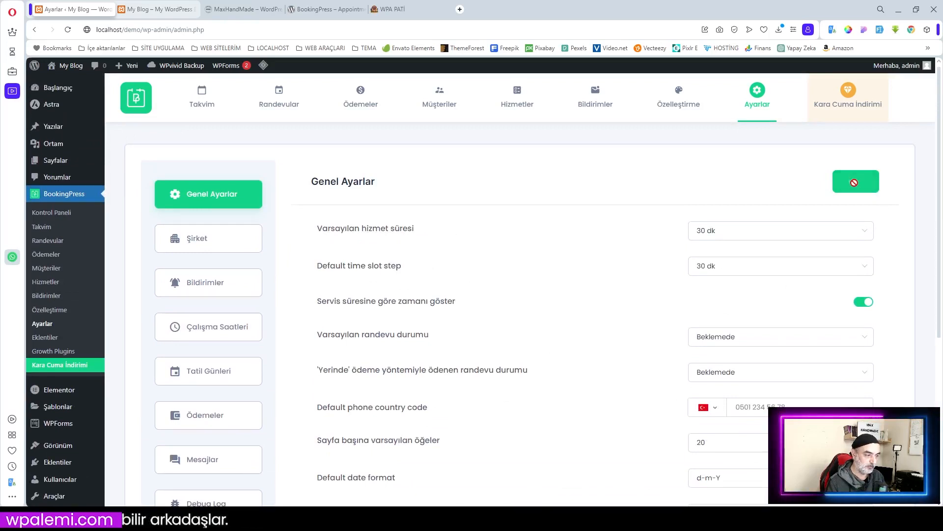
Step: In the Şirket tab, replace the name My Blog with WPA PATİ and enter the company address
left_click(210, 240)
triple_click(484, 281)
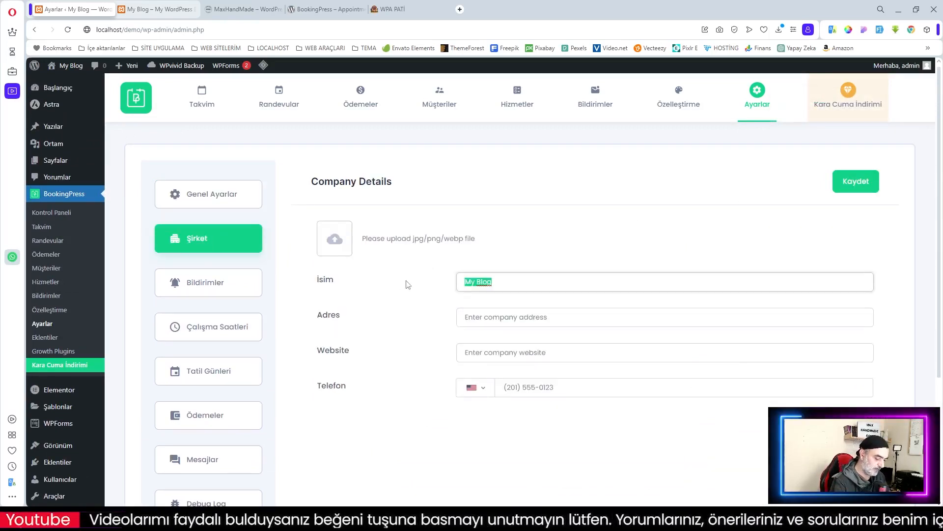
type("WPA PATİ")
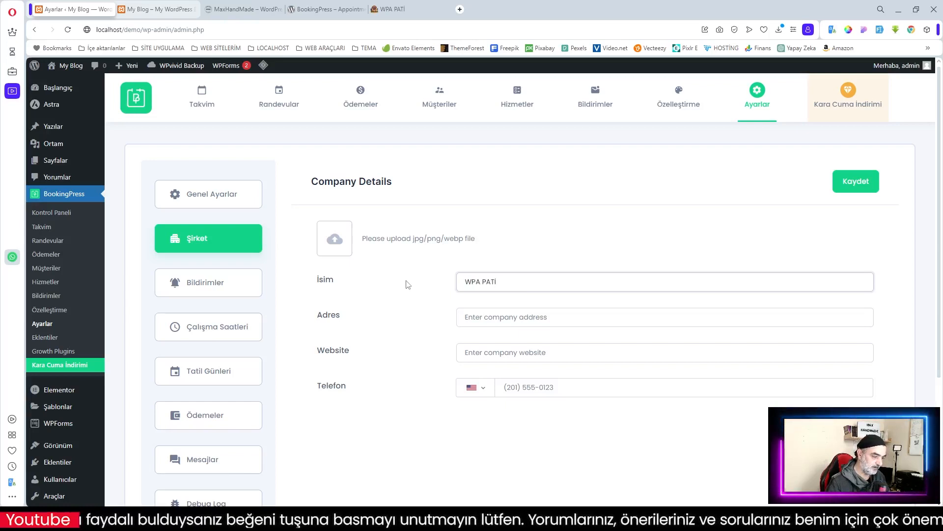
left_click(513, 321)
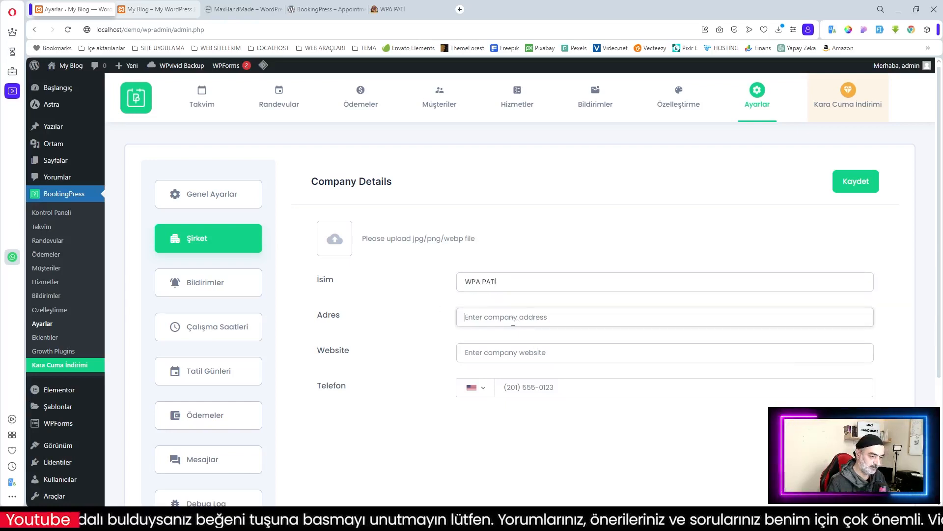
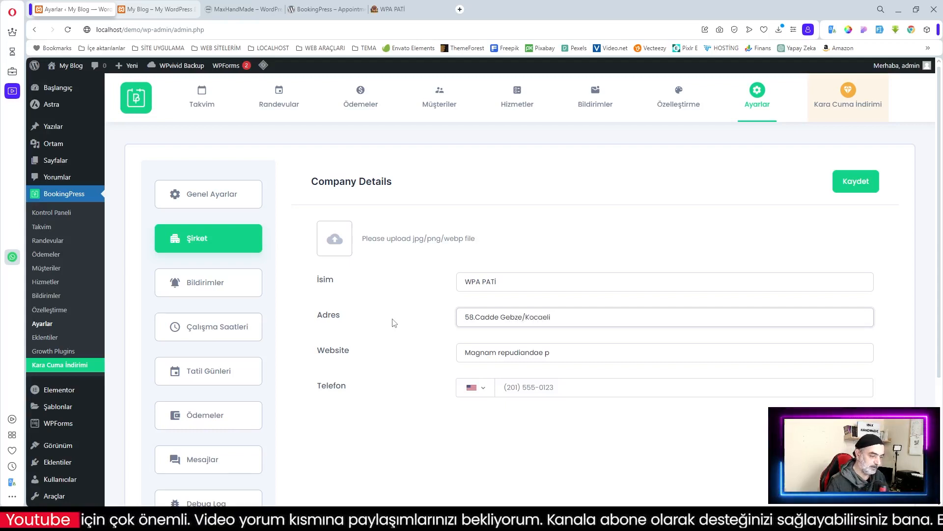
left_click(573, 351)
left_click_drag(572, 351, 419, 357)
type("ww")
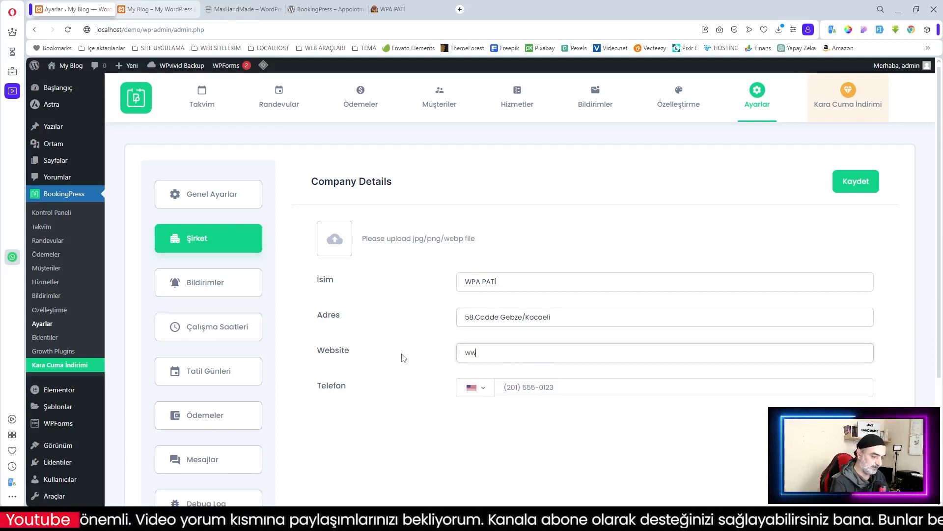
type("w.ma")
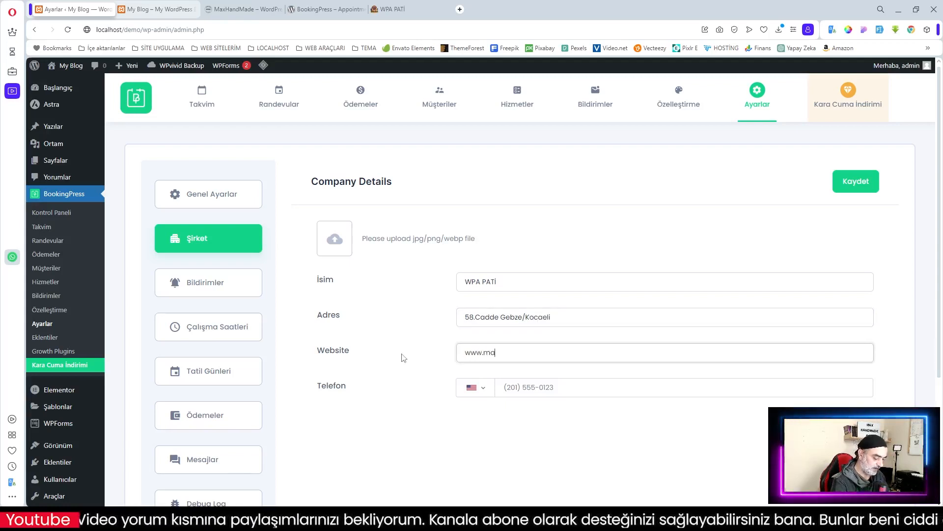
type("xhandmade.com")
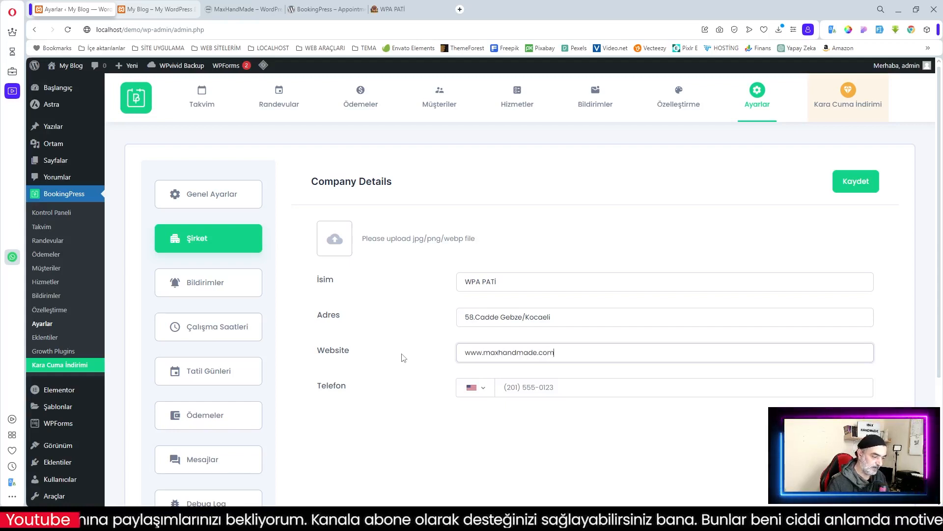
left_click(485, 392)
left_click(540, 425)
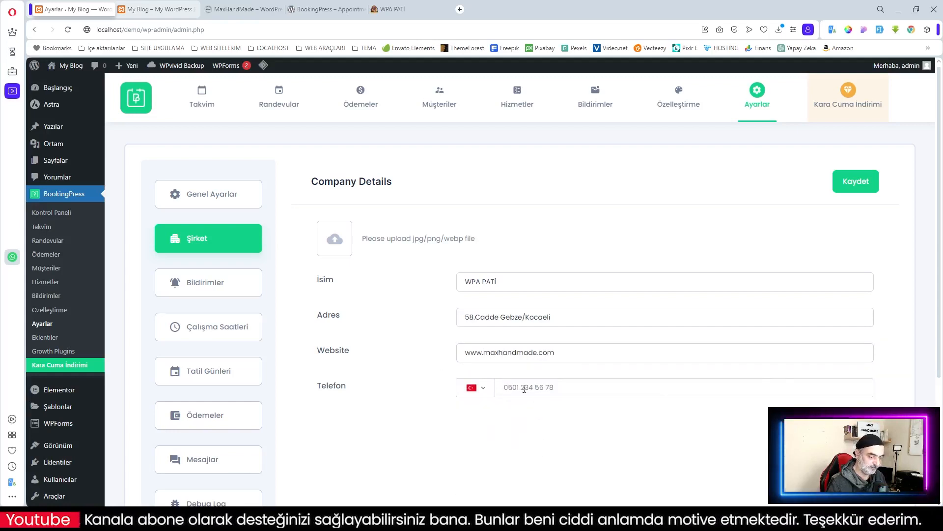
left_click(524, 389)
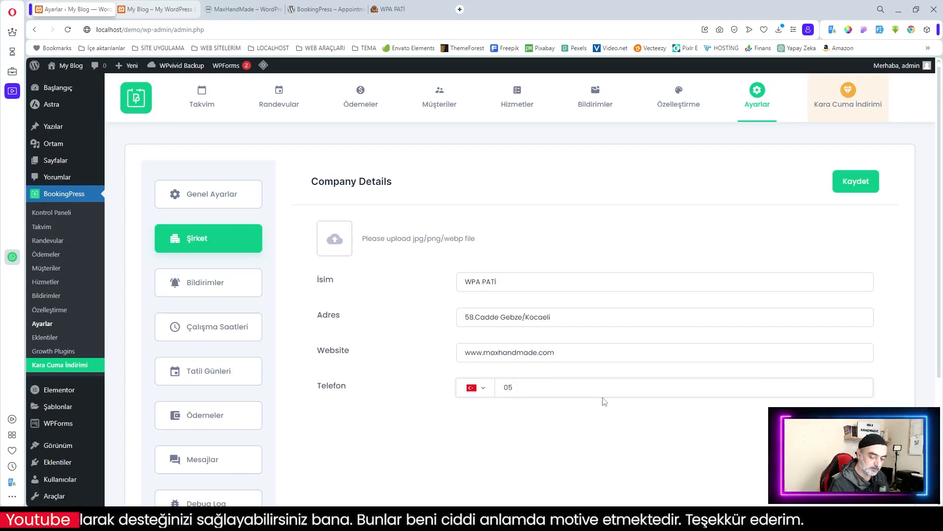
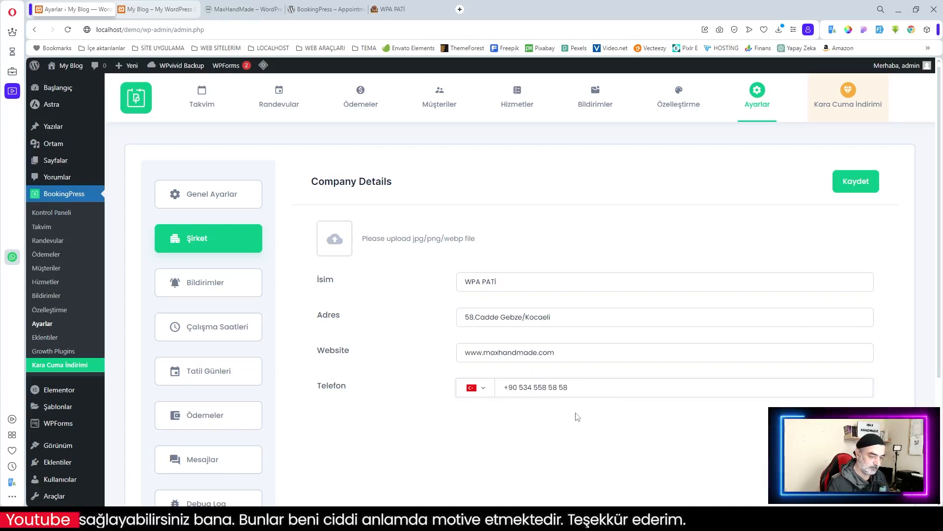
Step: Upload the WPA PATİ logo image, save the company details, and go to Bildirimler
left_click(342, 242)
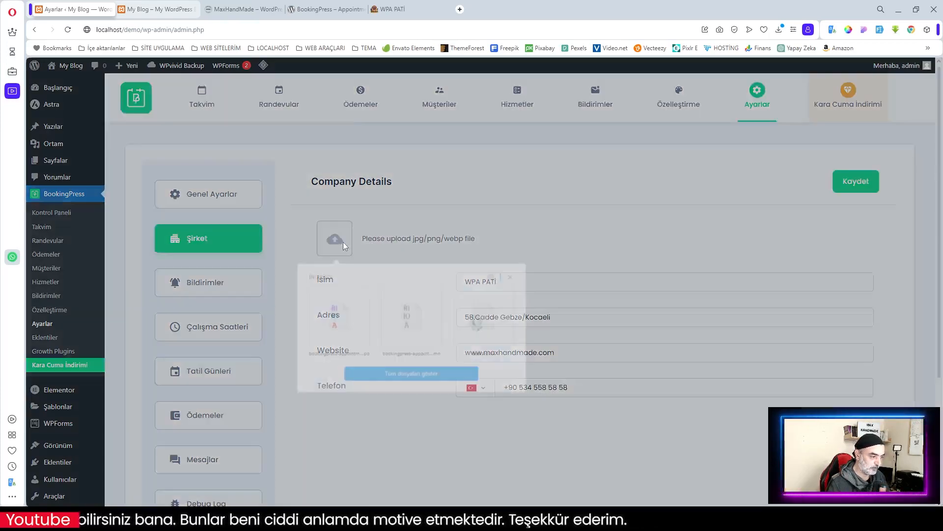
left_click(409, 378)
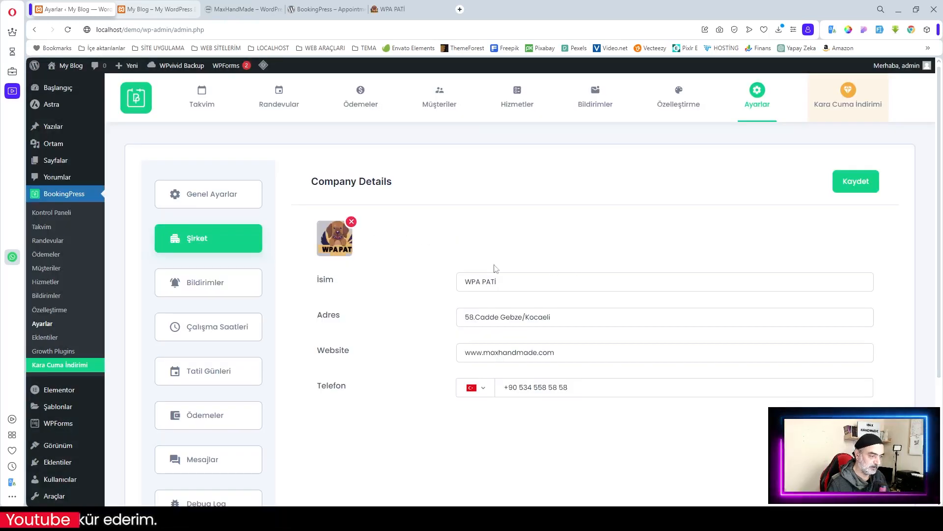
left_click(854, 182)
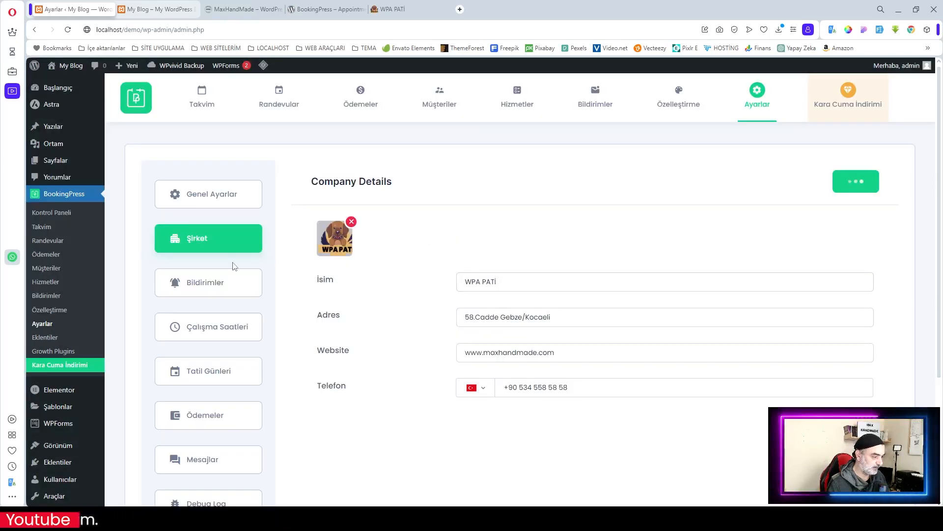
left_click(233, 280)
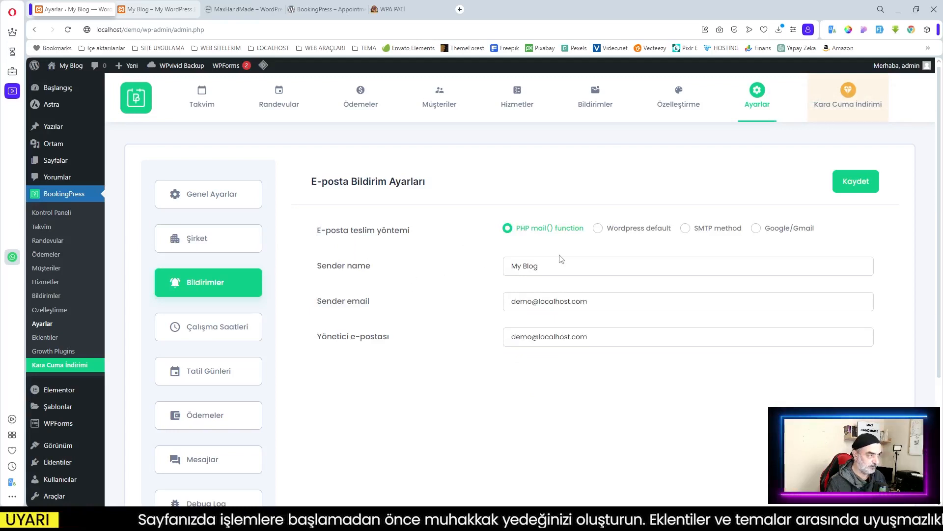
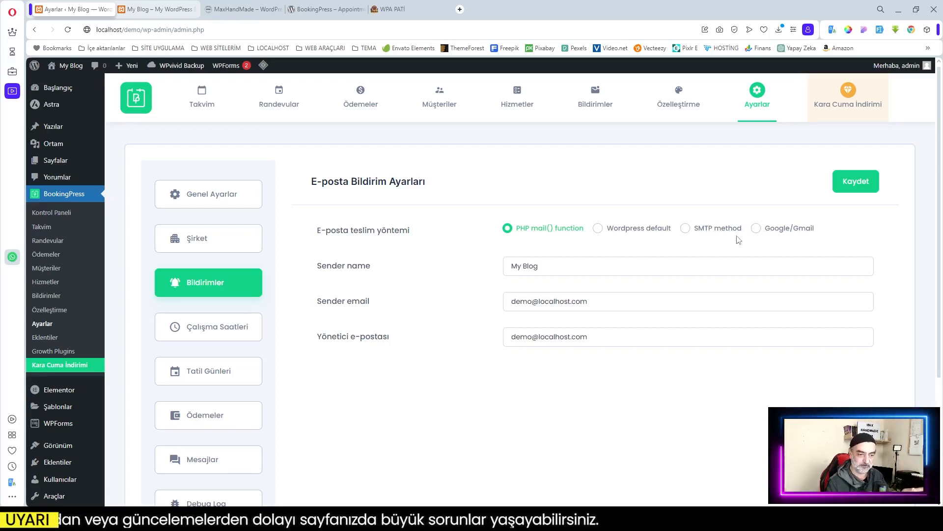
Step: Replace the email sender name My Blog with WPA PATİ
left_click(623, 271)
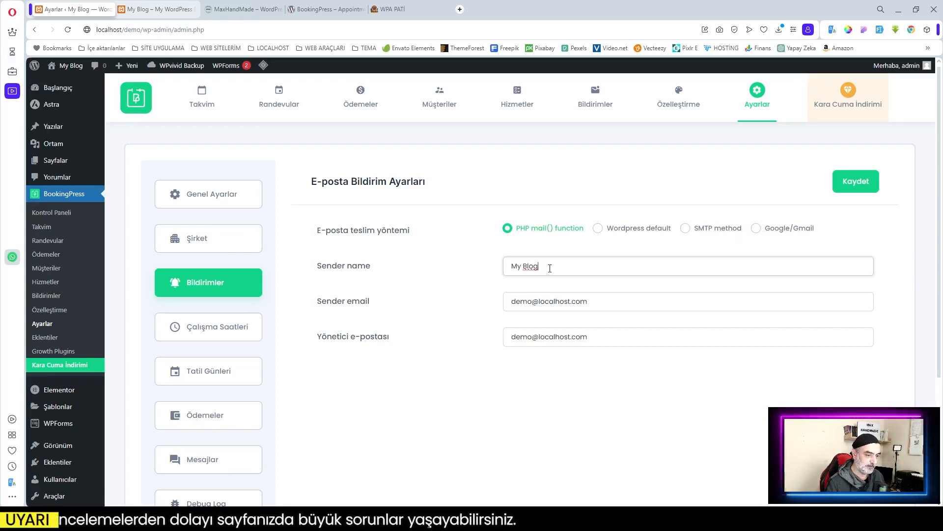
left_click_drag(548, 268, 499, 271)
type("WĞA")
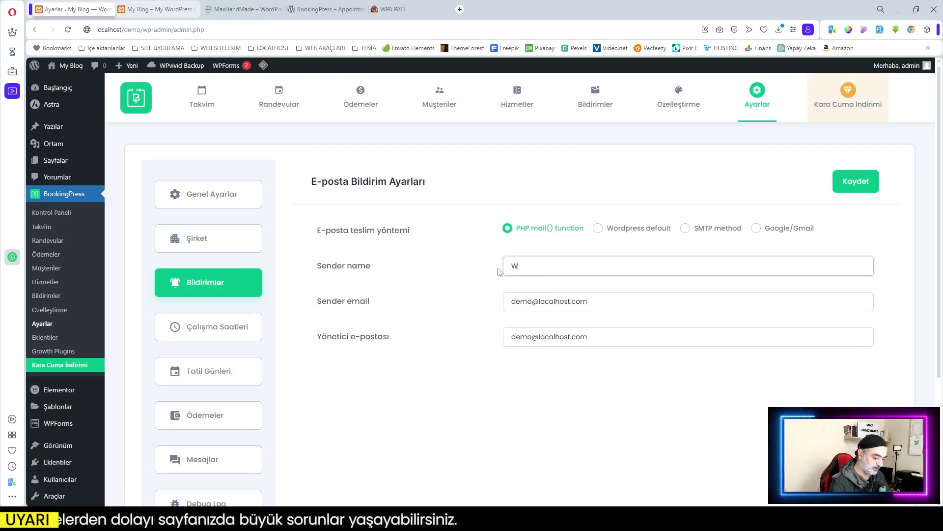
key("BackSpace")
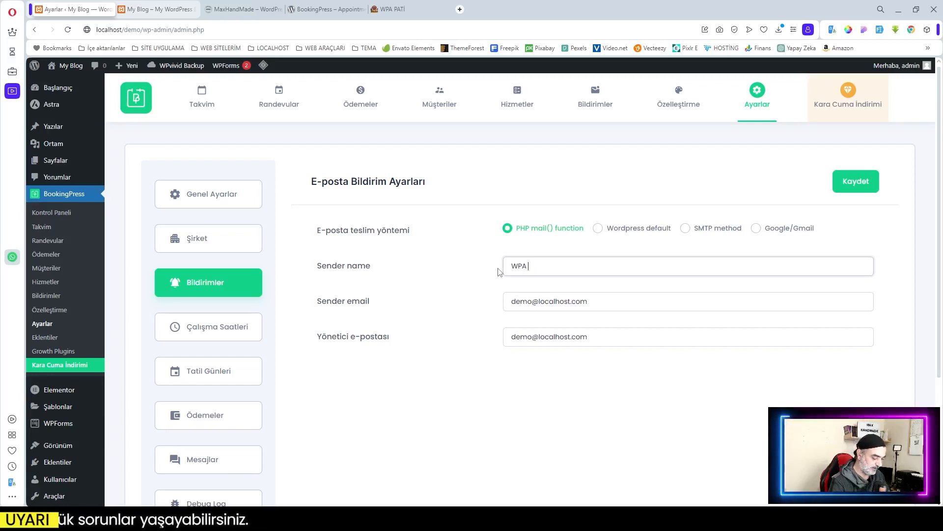
type("PA PATİ")
Step: Check the sender and administrator email addresses, then save the notification settings
left_click(539, 301)
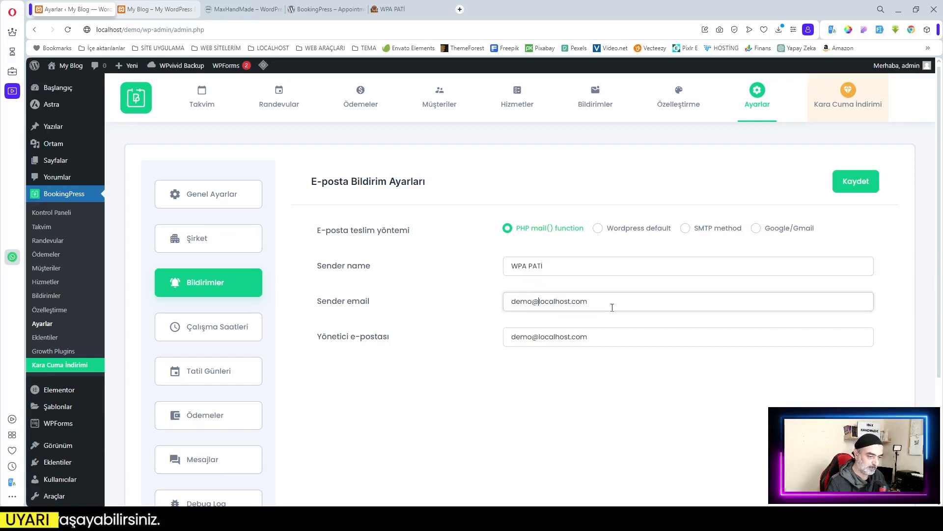
left_click(550, 336)
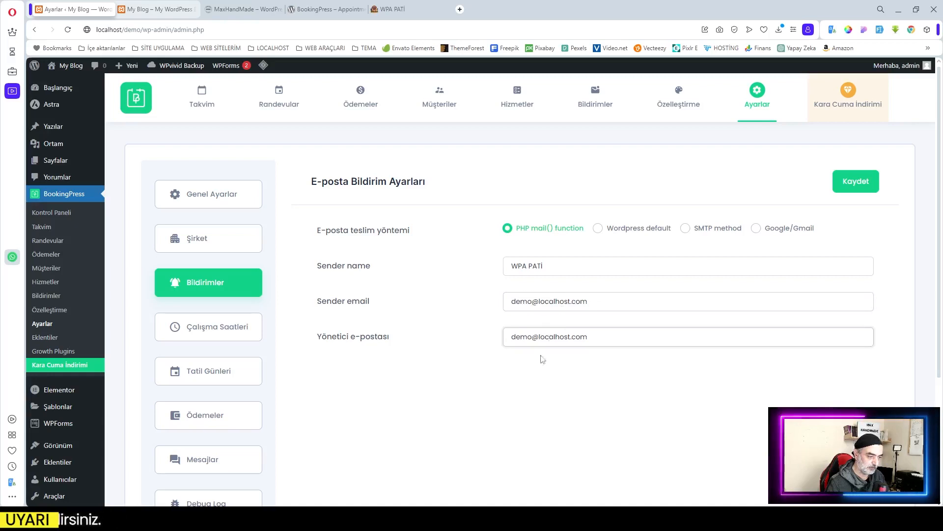
left_click(445, 390)
left_click(856, 181)
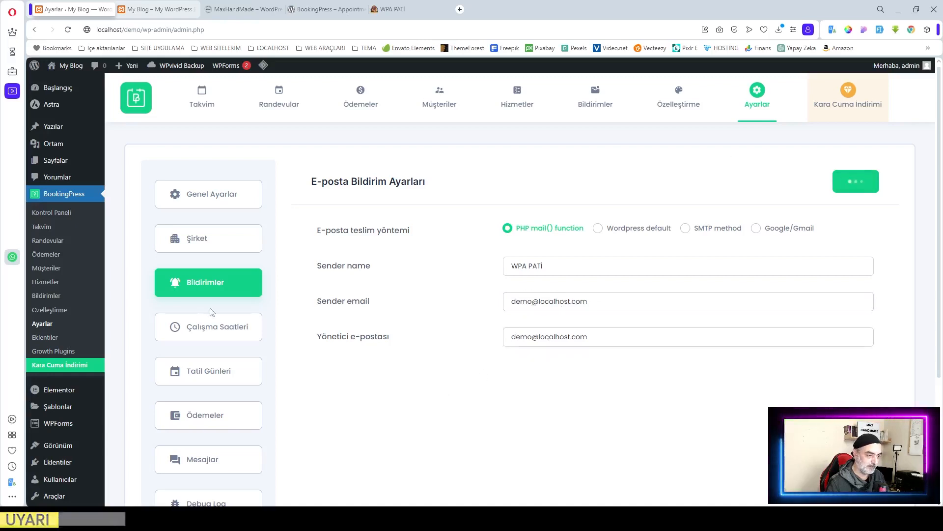
left_click(215, 328)
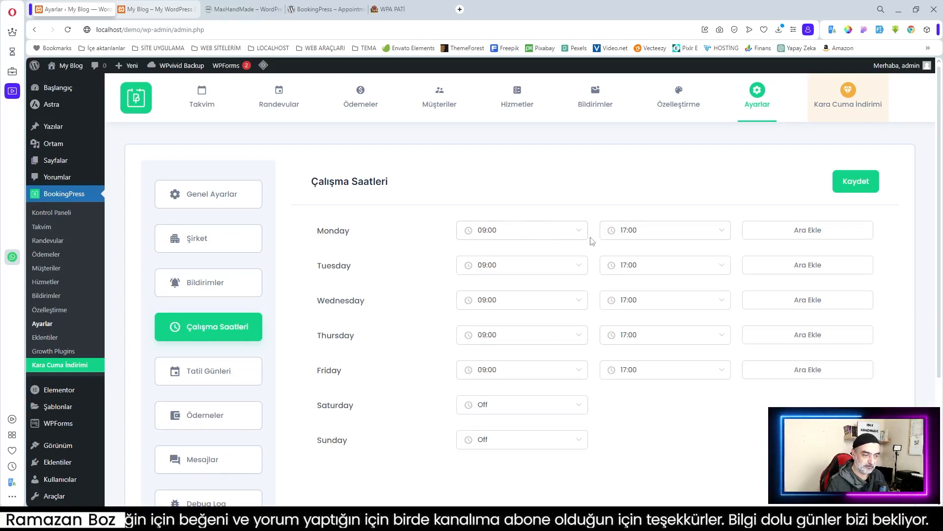
Step: Add a 12:00–13:00 break to Monday
left_click(807, 231)
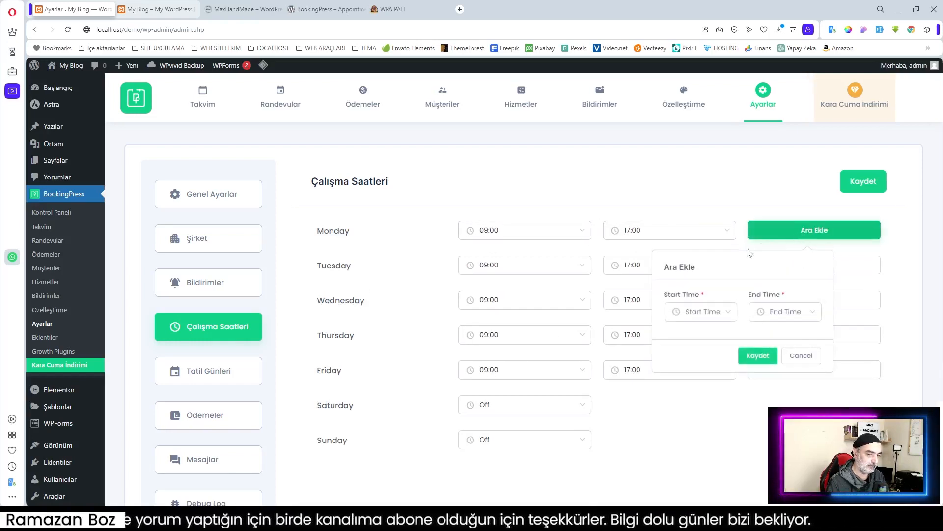
left_click(722, 314)
scroll(708, 393, "down", 10)
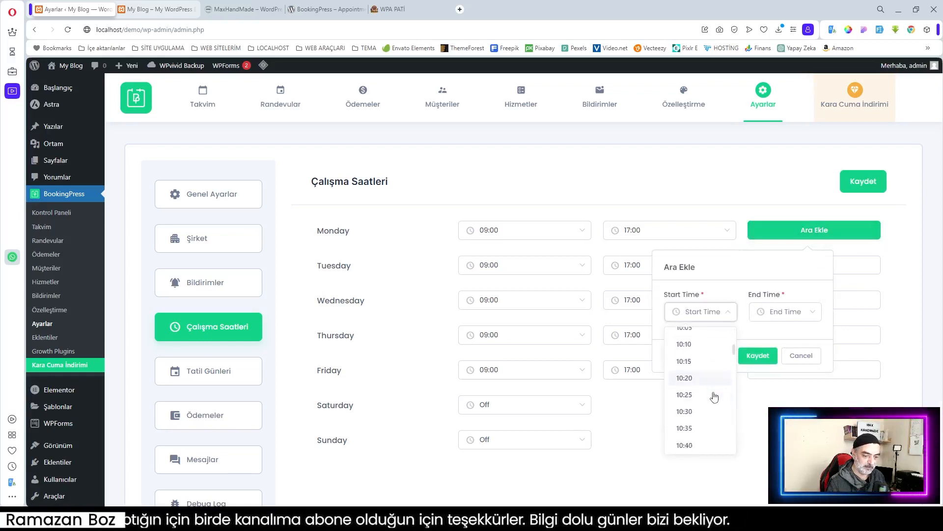
left_click(685, 388)
left_click(790, 315)
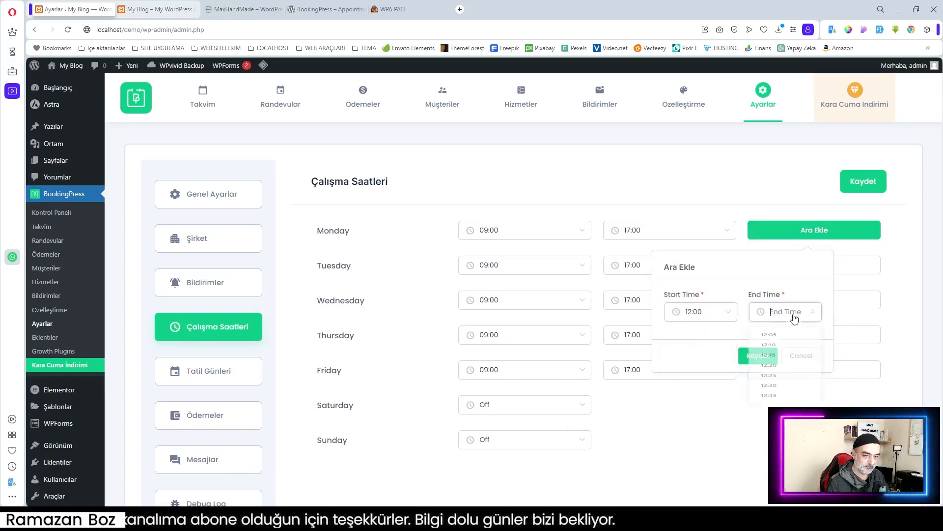
scroll(779, 362, "down", 1)
scroll(778, 362, "down", 1)
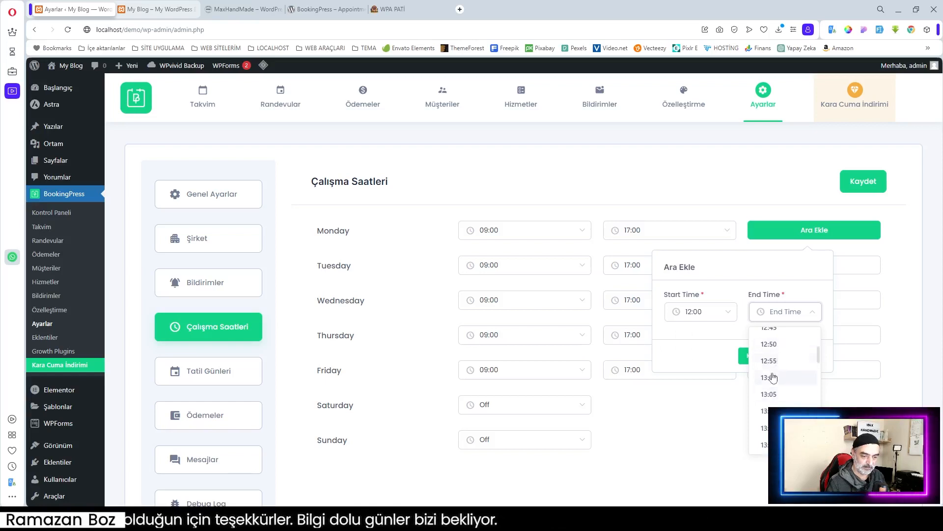
left_click(739, 377)
left_click(757, 355)
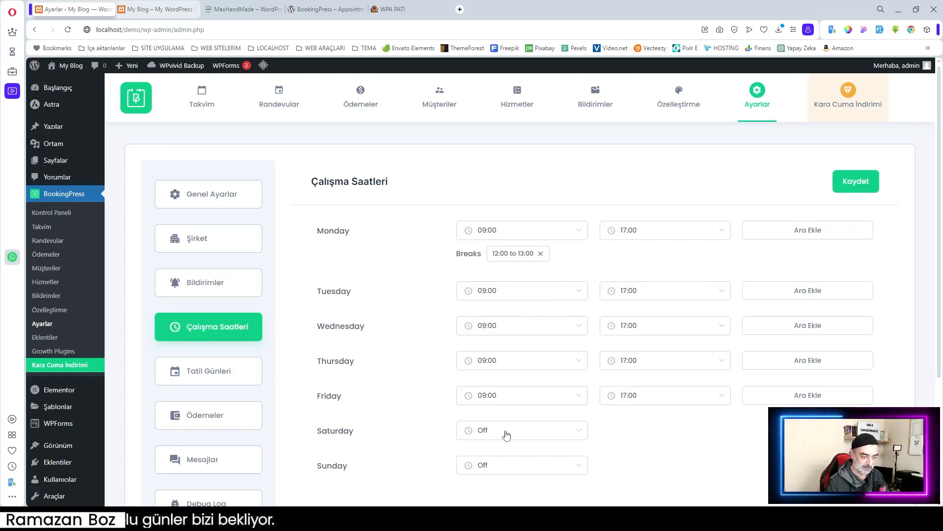
Step: Give Tuesday a 12:00–13:00 break as well
left_click(798, 294)
left_click(702, 372)
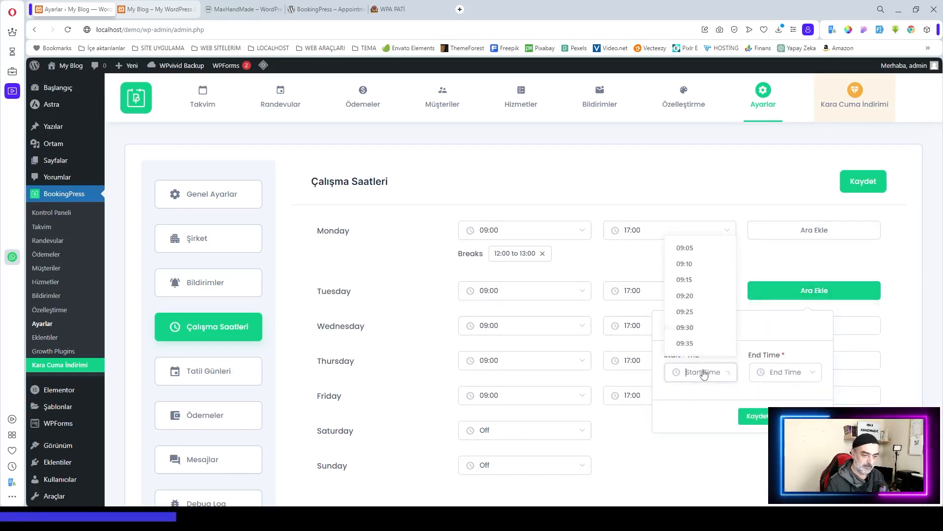
scroll(718, 332, "down", 10)
left_click(718, 329)
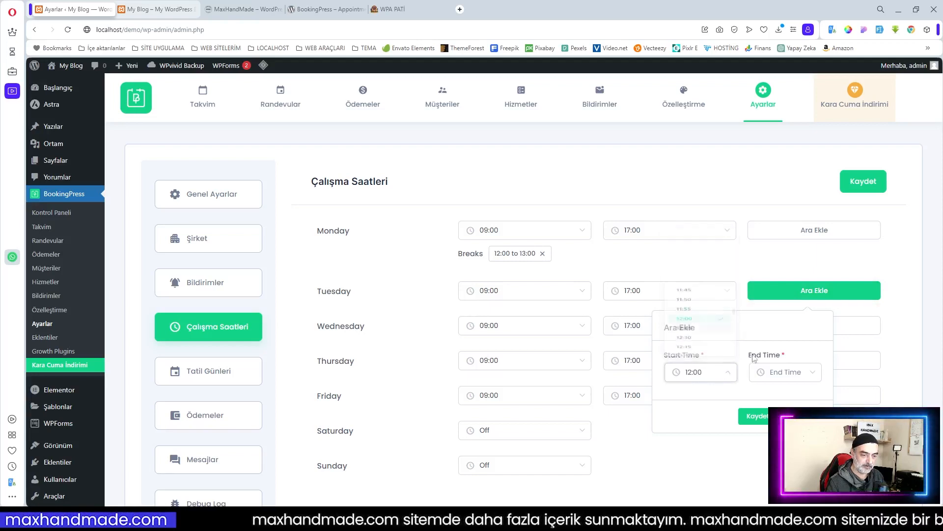
left_click(785, 372)
scroll(790, 333, "down", 3)
left_click(789, 333)
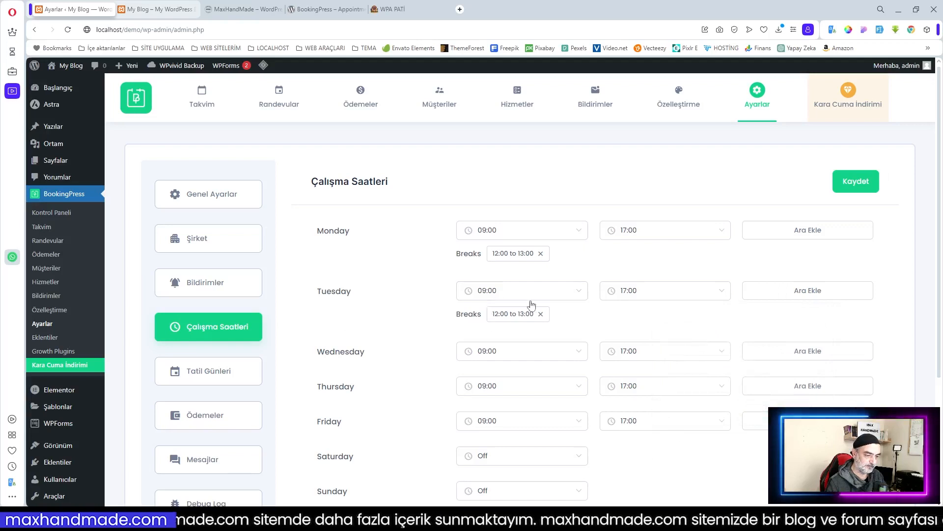
Step: Save the working hours and review the weekly schedule
scroll(560, 322, "down", 2)
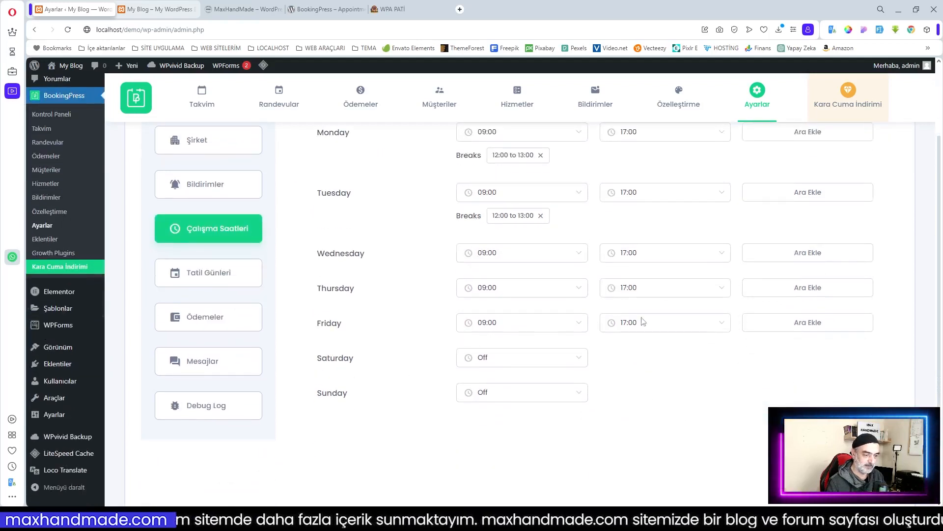
scroll(714, 372, "up", 2)
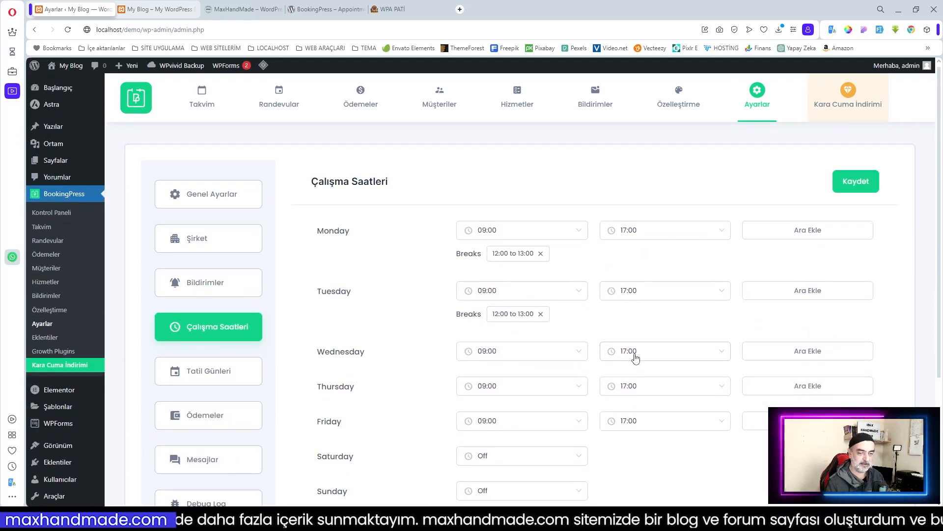
left_click(857, 181)
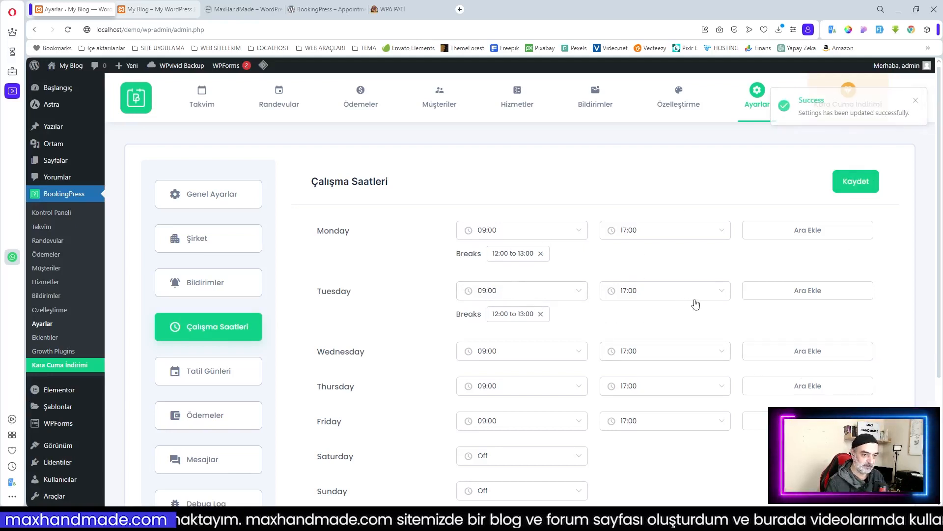
scroll(669, 310, "down", 2)
scroll(355, 219, "up", 2)
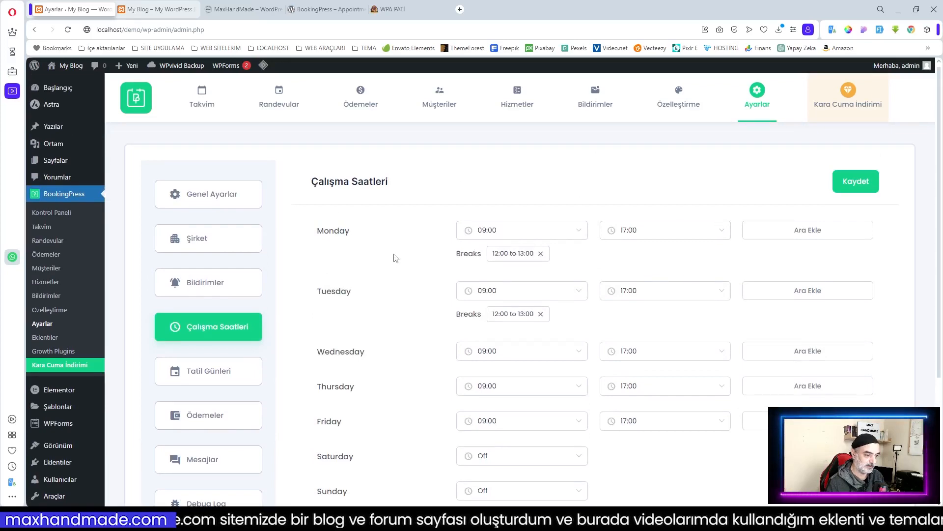
scroll(396, 258, "down", 3)
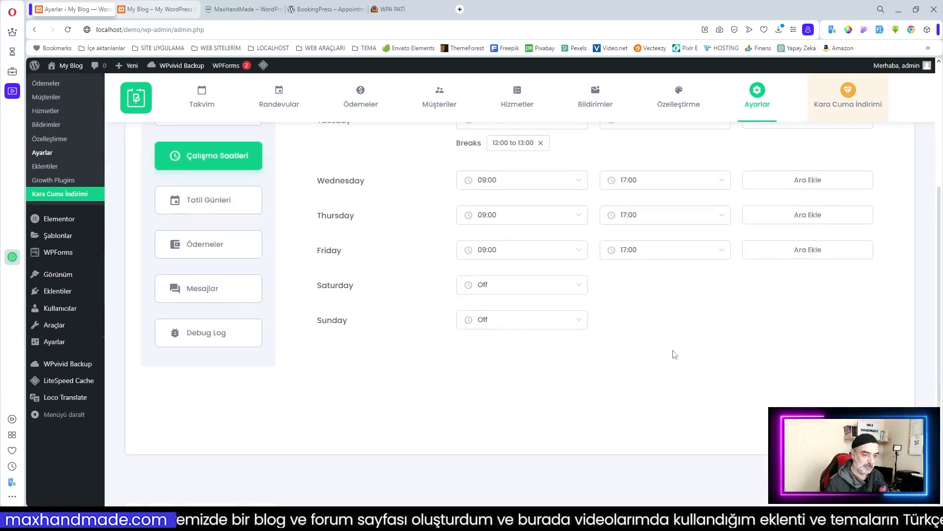
scroll(486, 271, "up", 3)
Step: Set Saturday's working hours to start at 10:00 and end at 13:00, then save
left_click(567, 432)
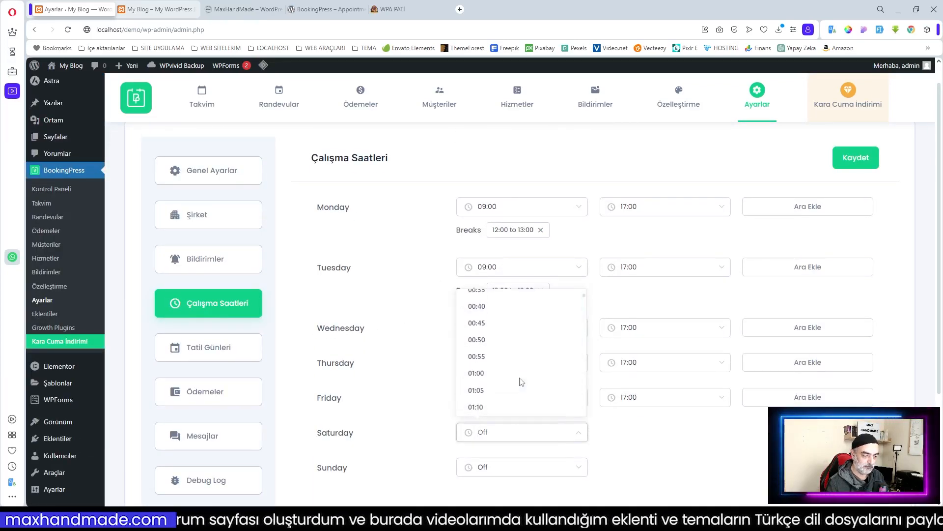
scroll(521, 382, "down", 6)
scroll(521, 382, "down", 14)
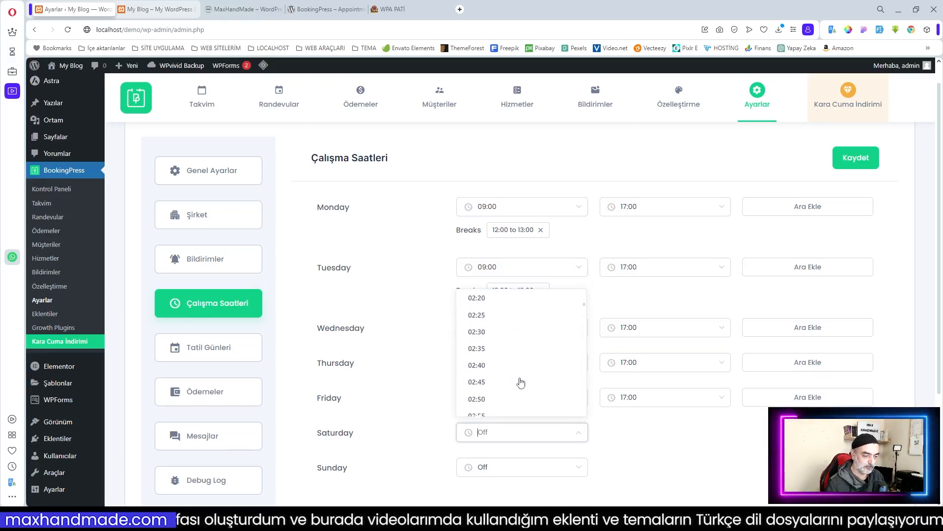
scroll(521, 382, "down", 14)
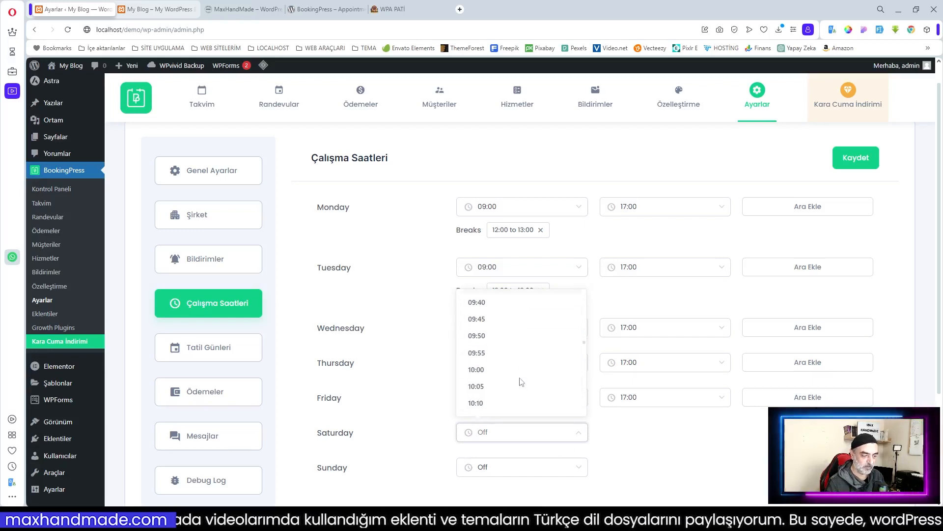
left_click(488, 370)
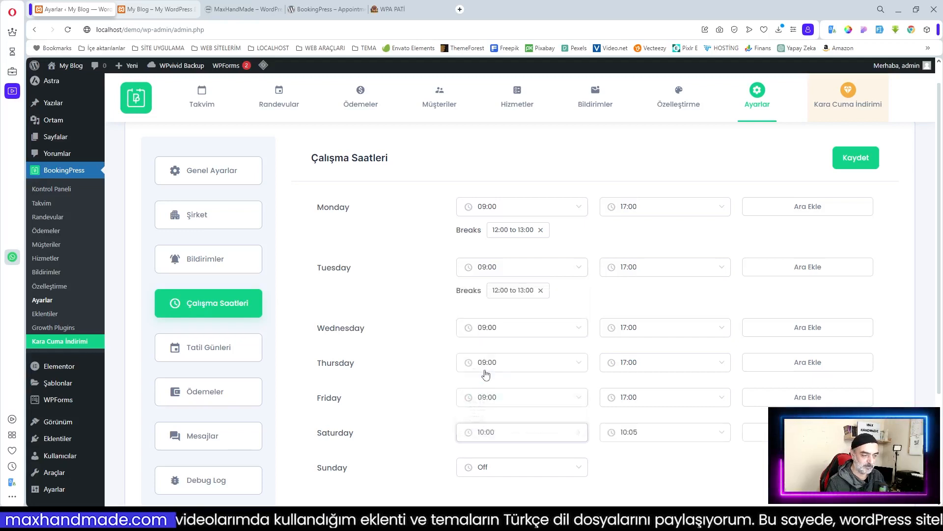
left_click(668, 439)
scroll(657, 383, "down", 15)
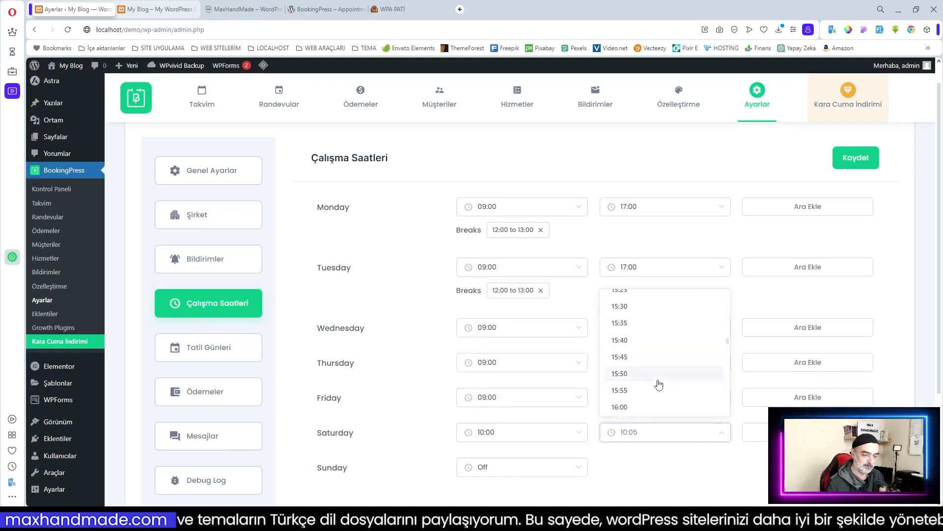
scroll(658, 384, "up", 10)
left_click(657, 386)
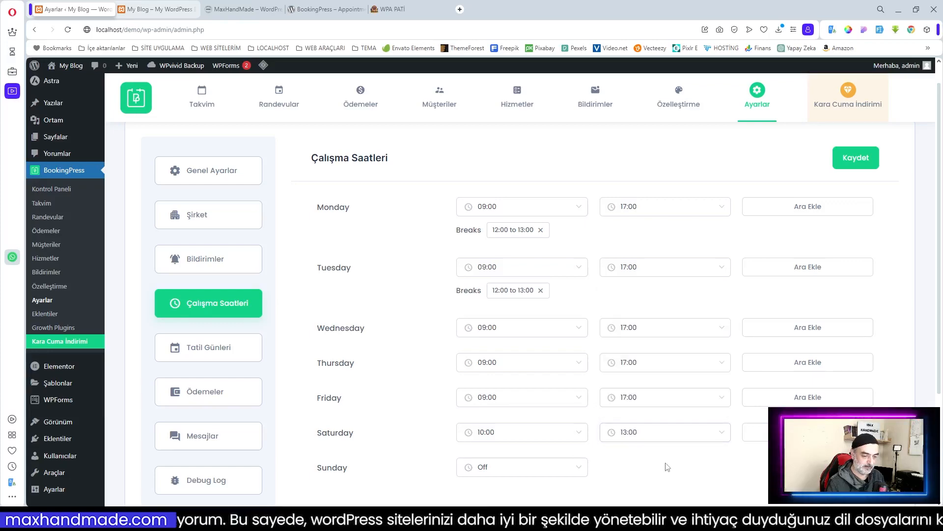
scroll(668, 471, "down", 3)
scroll(737, 347, "up", 4)
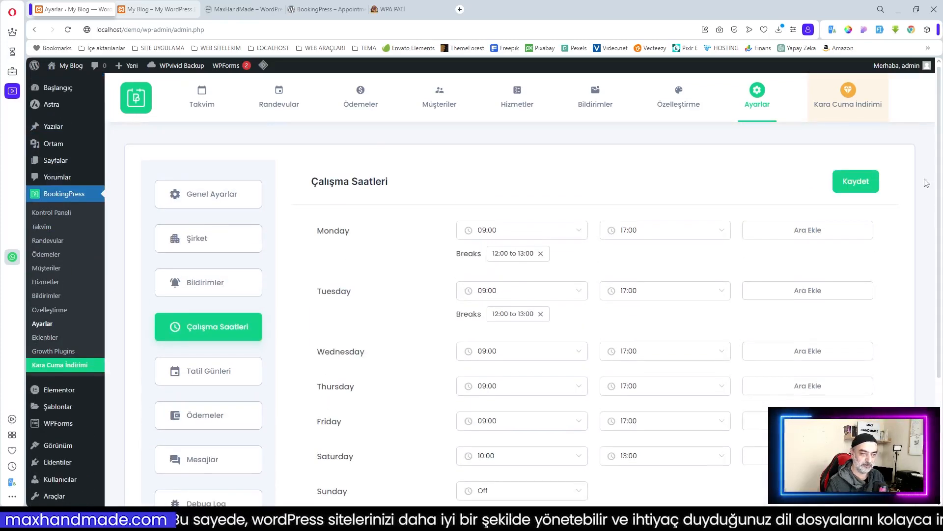
left_click(855, 181)
Step: Show the 2024 holiday calendar in Tatil Günleri
left_click(197, 372)
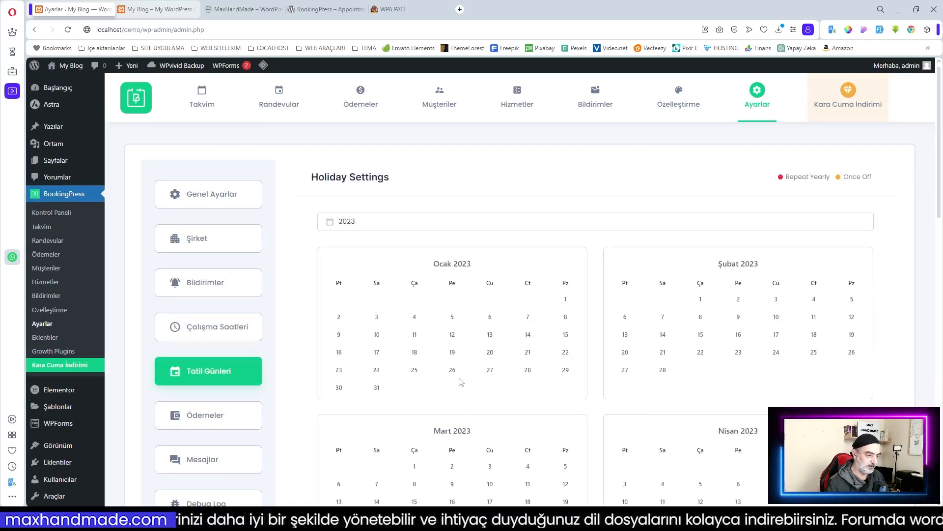
scroll(461, 382, "down", 2)
scroll(565, 383, "up", 2)
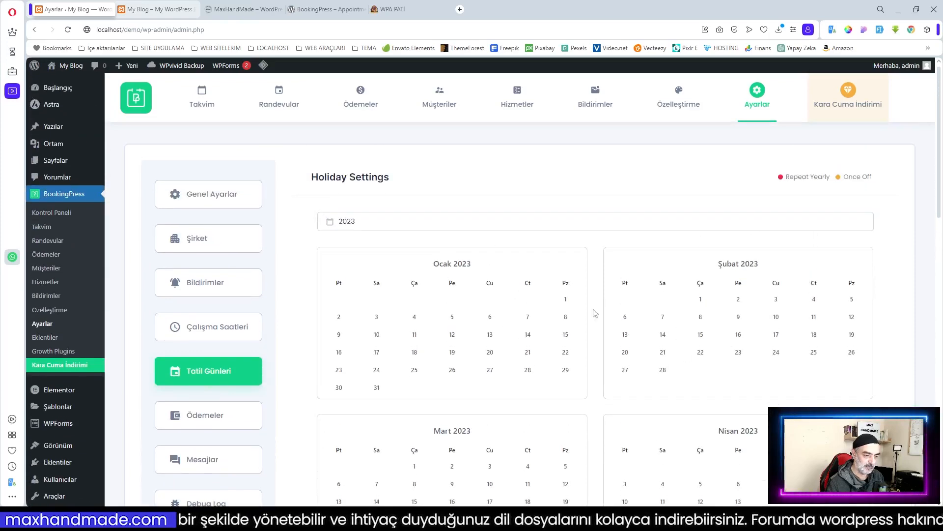
scroll(622, 317, "down", 15)
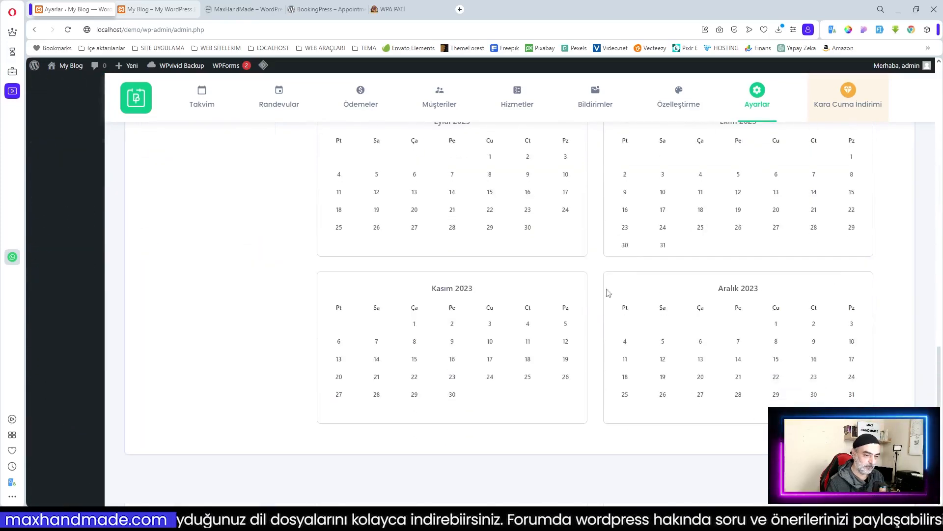
scroll(755, 374, "up", 15)
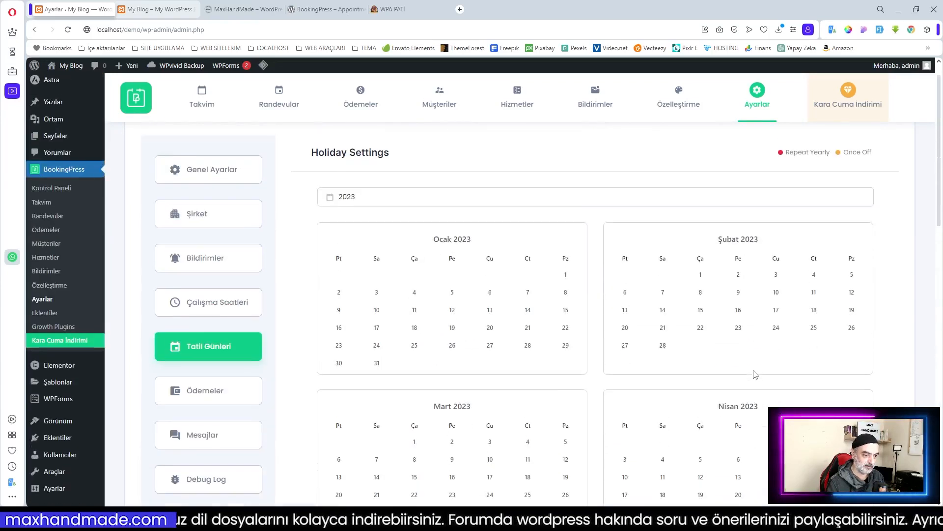
left_click(389, 217)
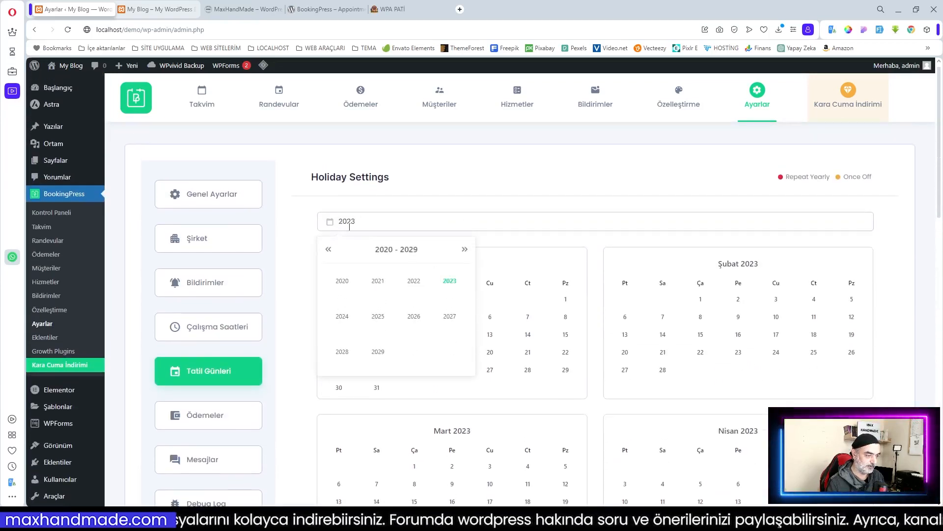
left_click(344, 319)
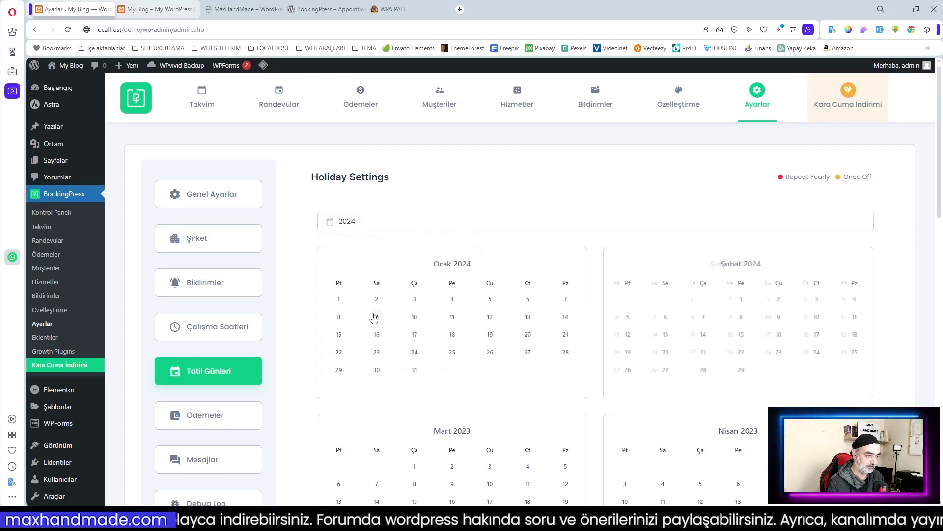
Step: Add 1 January as 'Yılbaşı Tatili', repeating every year, and save it
left_click(338, 301)
scroll(339, 301, "down", 1)
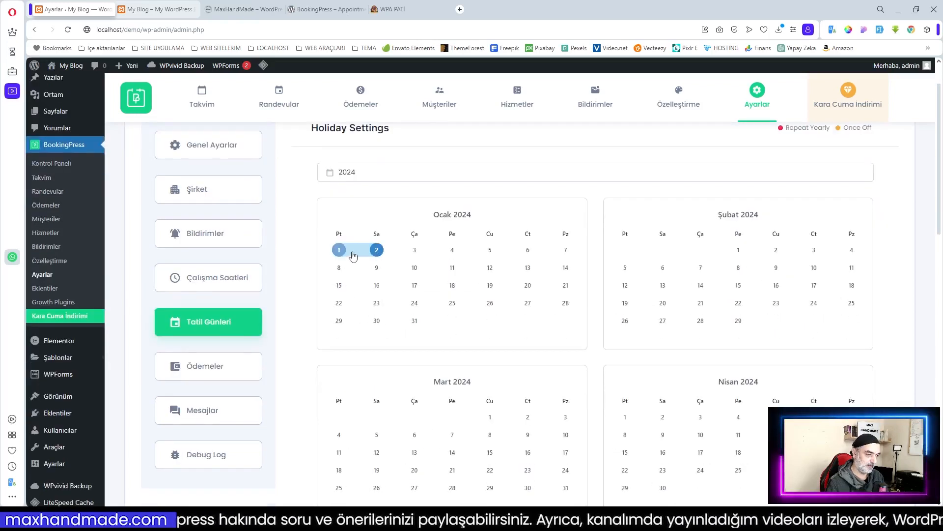
left_click(344, 253)
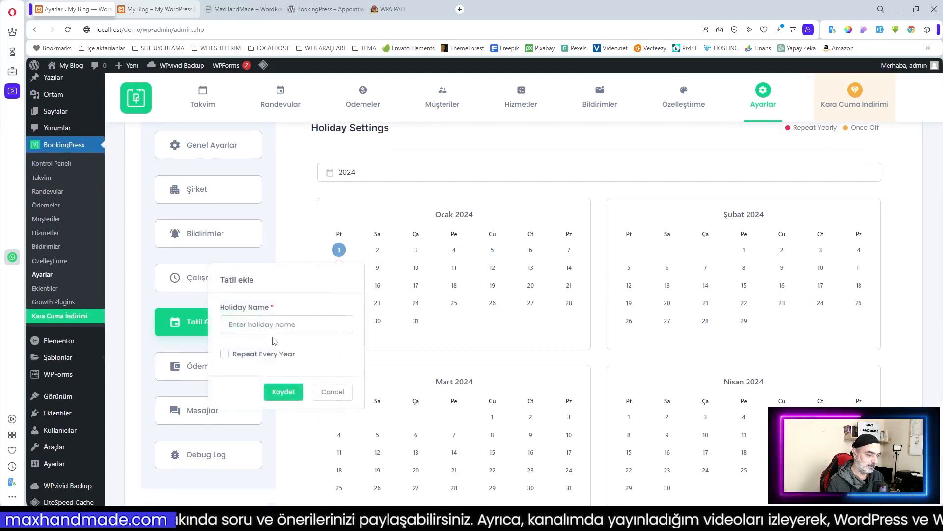
type("Yılbaşı Ta")
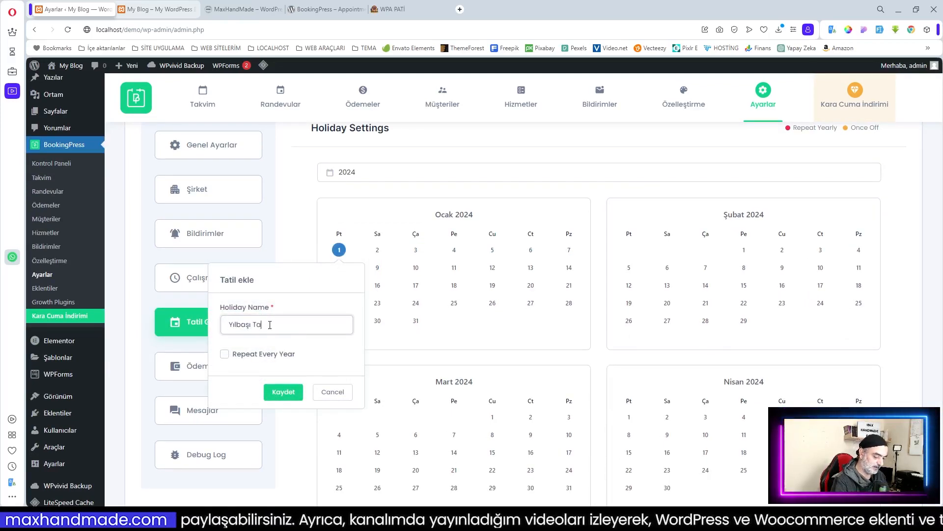
type("tili")
left_click(225, 354)
left_click(283, 392)
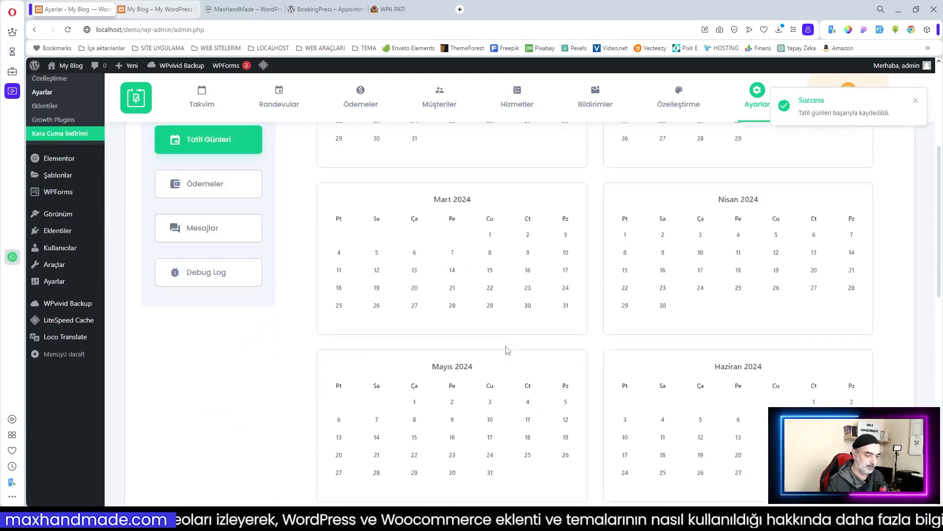
scroll(548, 381, "down", 10)
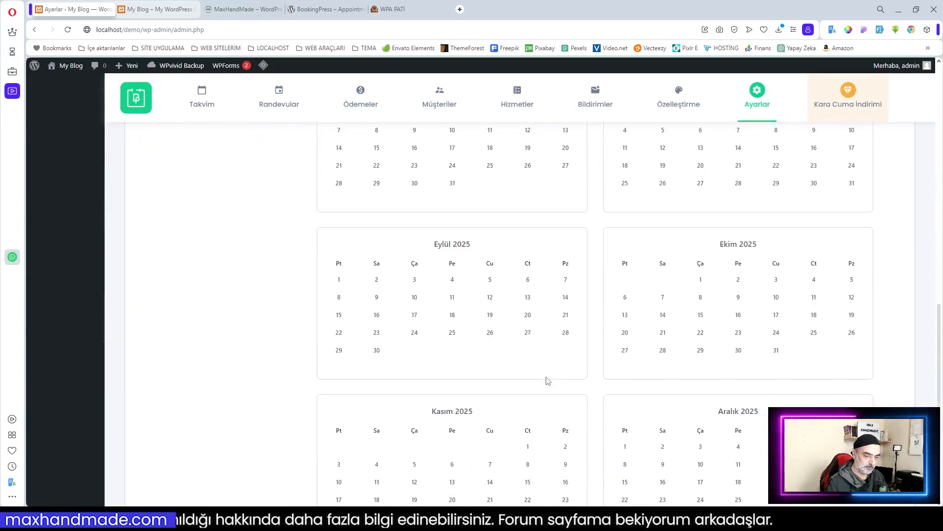
scroll(545, 379, "up", 10)
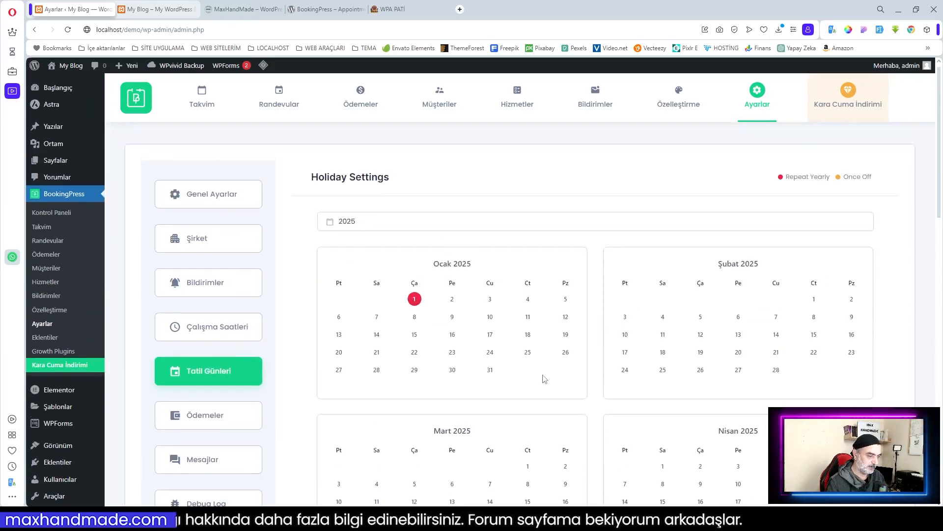
left_click(210, 412)
Step: Set the currency to Turkish Lira with the symbol placed after the amount
left_click(566, 254)
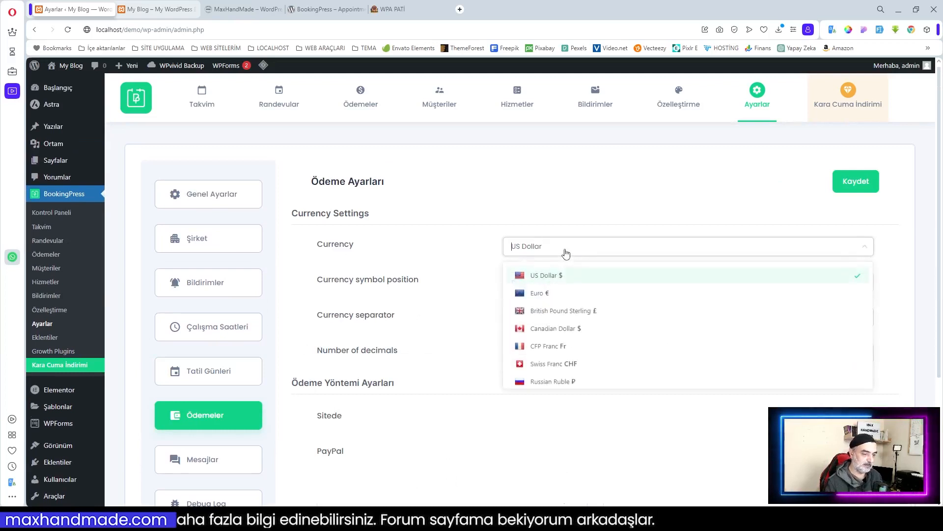
type("tu")
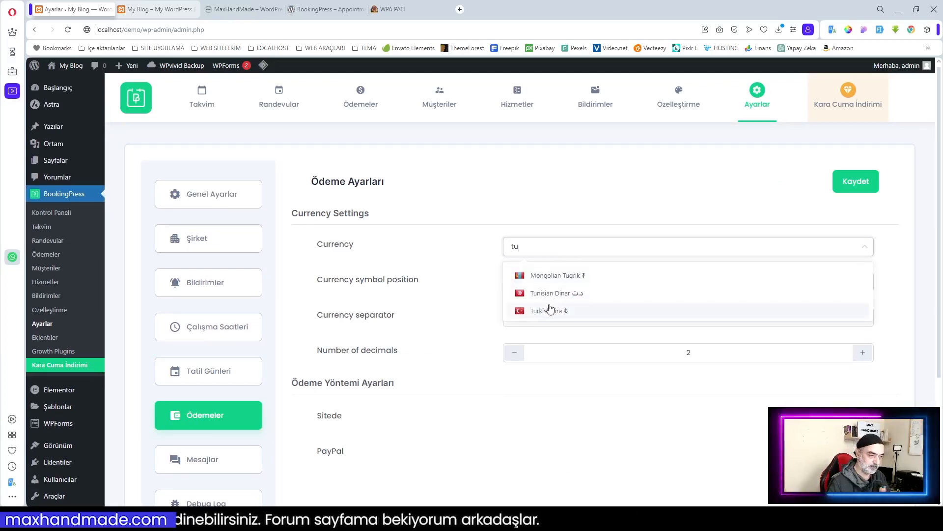
left_click(555, 310)
left_click(531, 288)
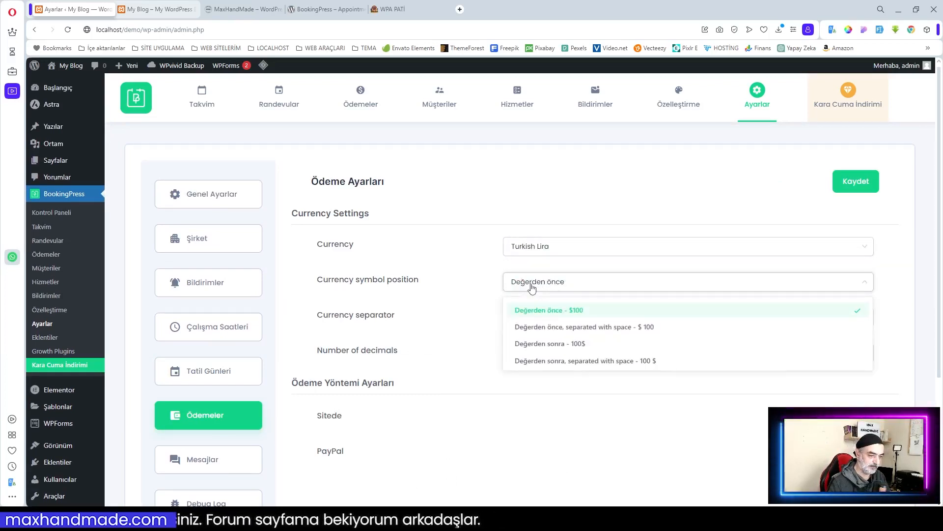
left_click(585, 361)
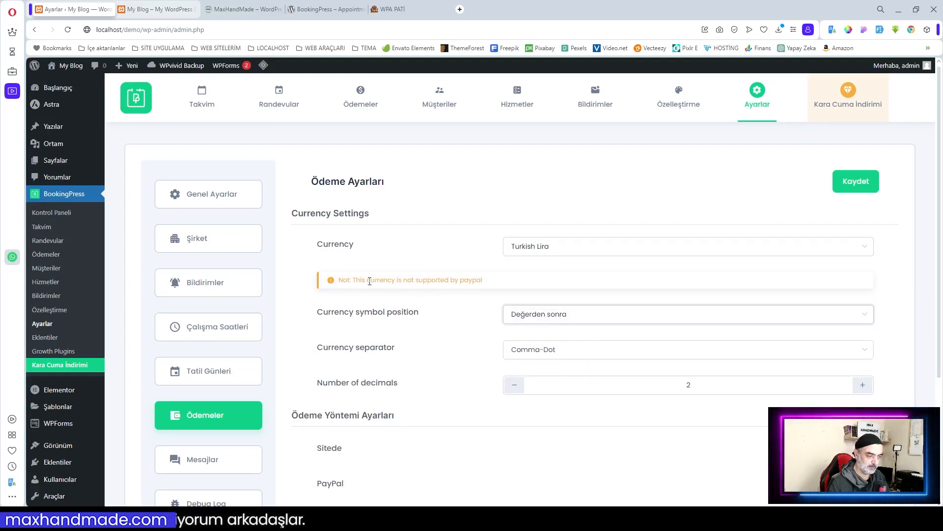
left_click_drag(357, 280, 491, 284)
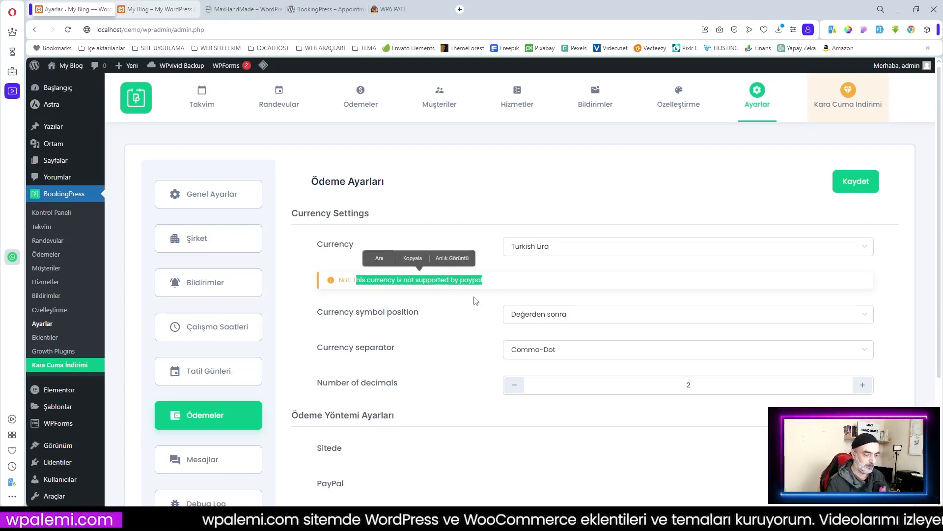
Step: Use the Dot-Comma number format, keep PayPal off, and save the payment settings
left_click(533, 356)
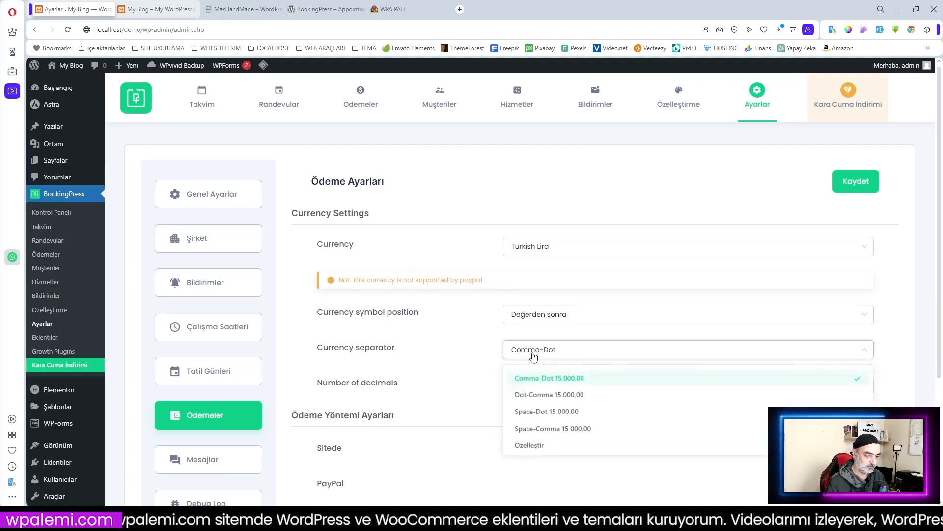
left_click(558, 396)
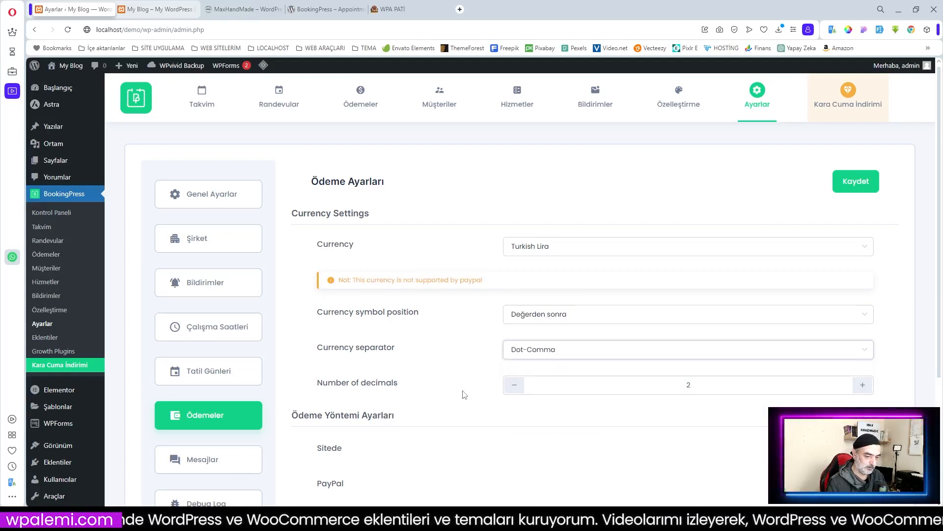
scroll(464, 394, "down", 2)
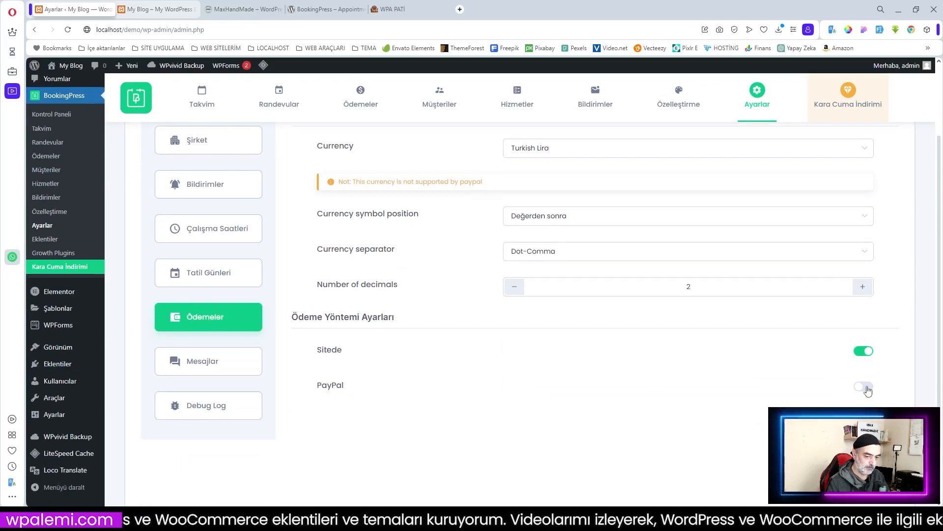
left_click(865, 387)
scroll(771, 391, "down", 3)
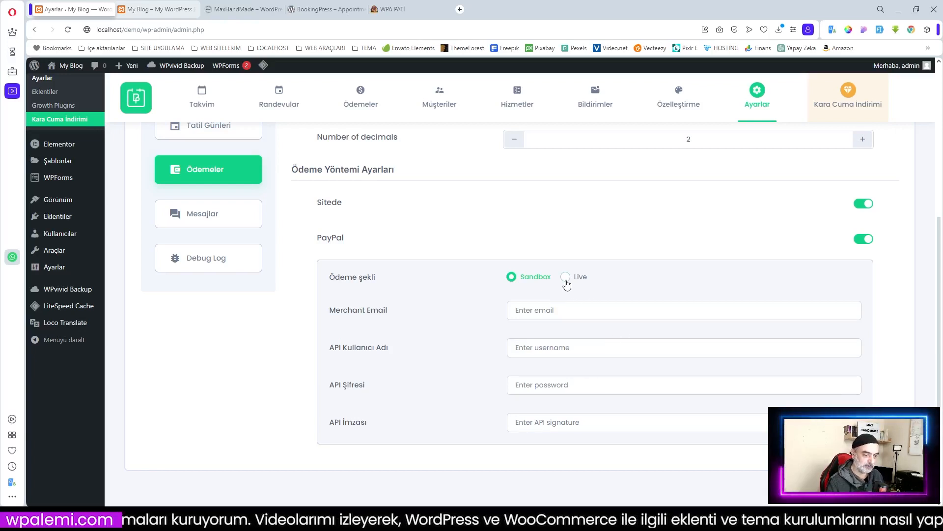
left_click(864, 239)
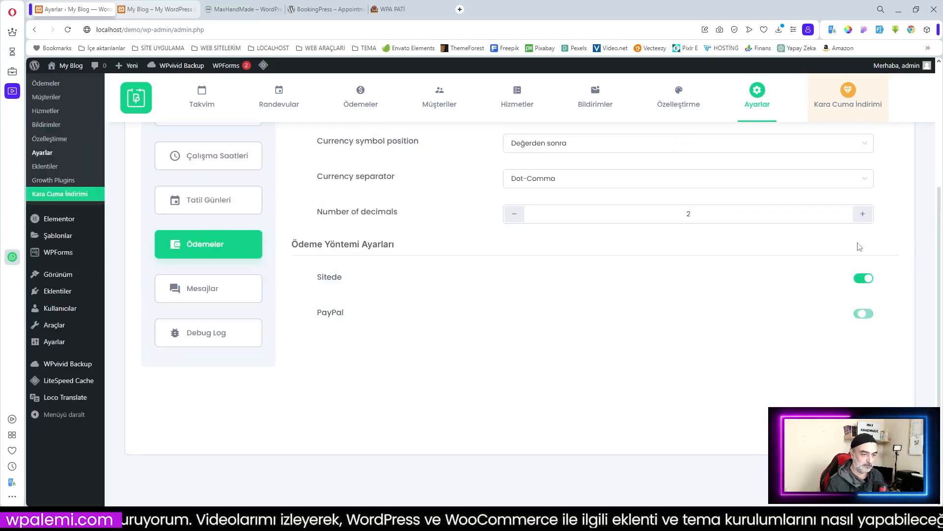
scroll(421, 332, "up", 3)
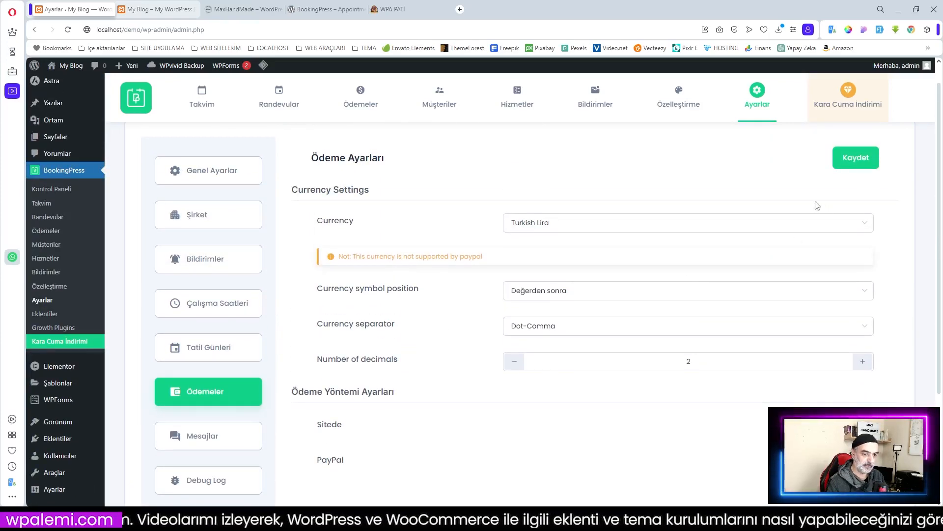
left_click(856, 157)
Step: Replace the no-service booking message with its Turkish translation
left_click(227, 339)
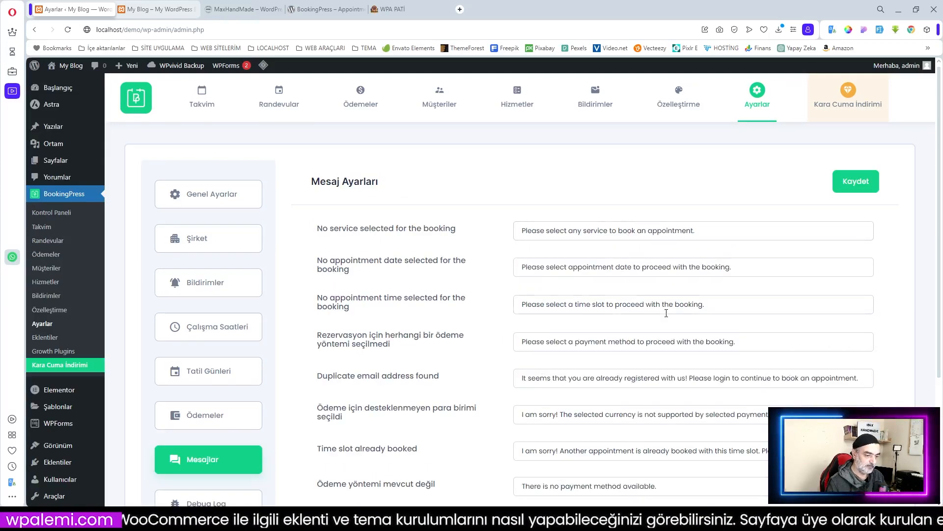
scroll(665, 309, "down", 3)
scroll(678, 283, "up", 3)
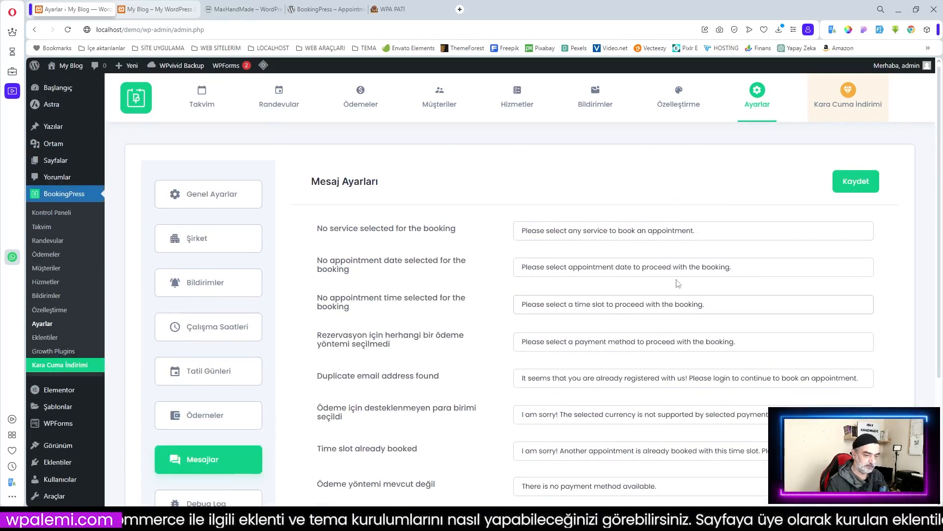
left_click_drag(697, 231, 521, 231)
right_click(555, 234)
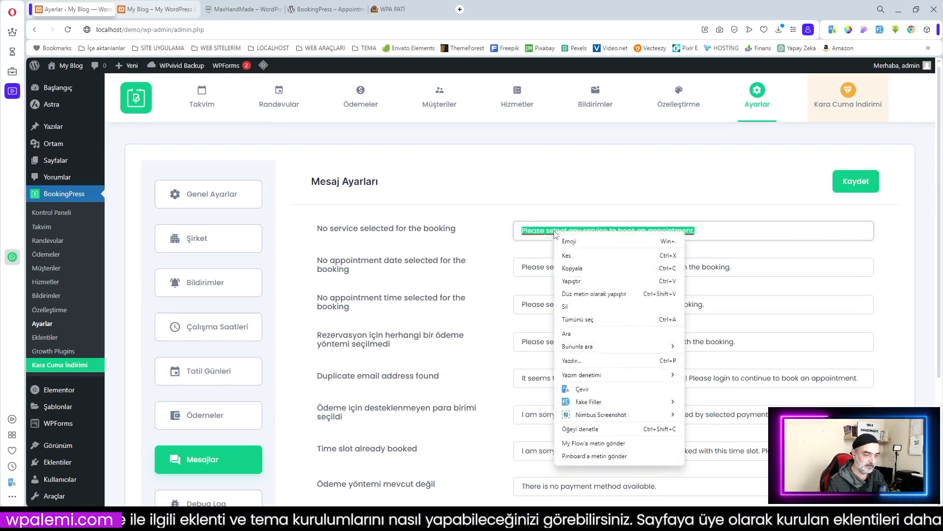
left_click(583, 388)
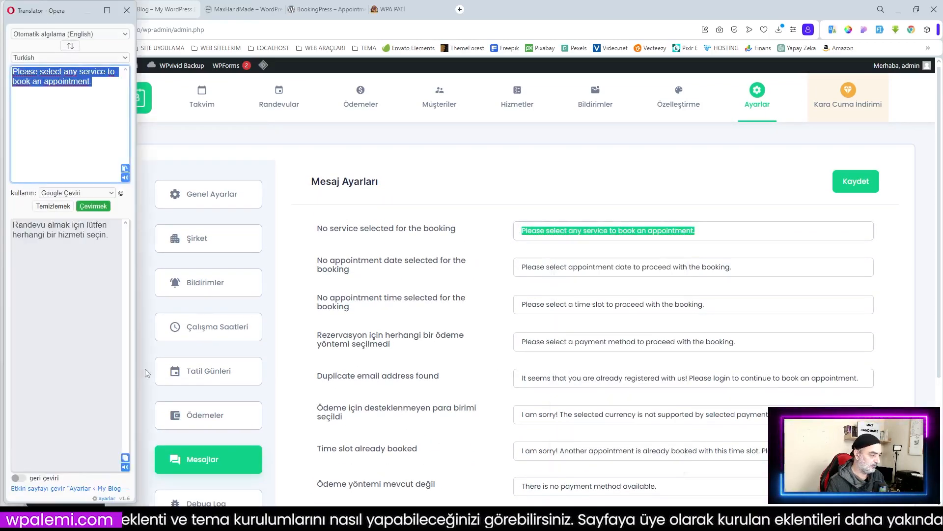
left_click(125, 457)
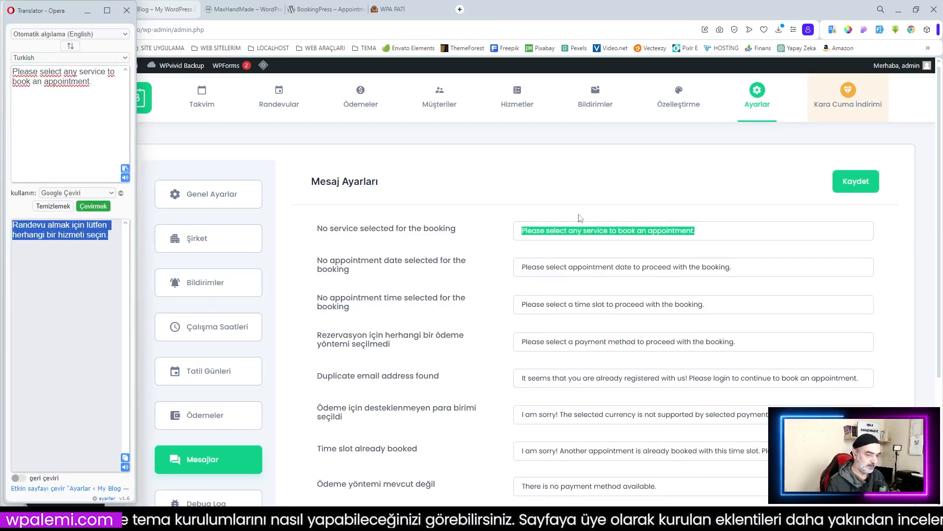
right_click(542, 235)
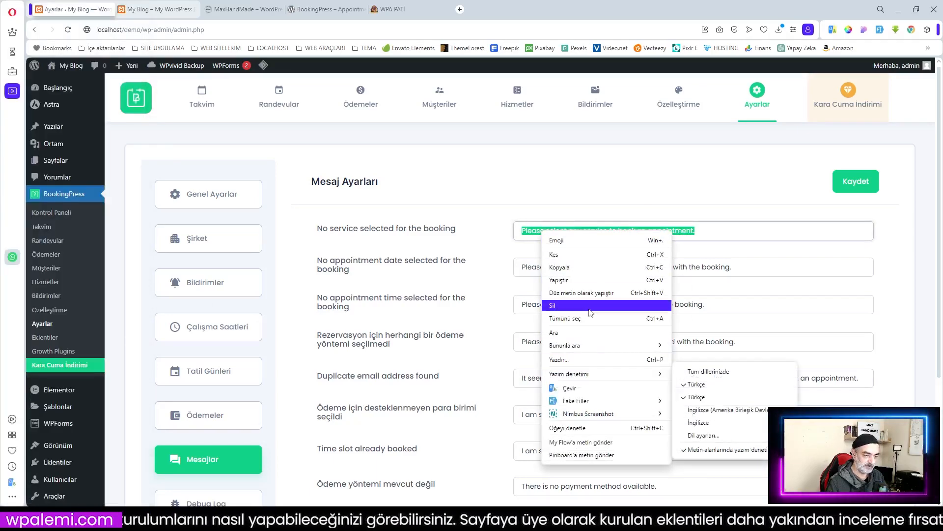
left_click(585, 280)
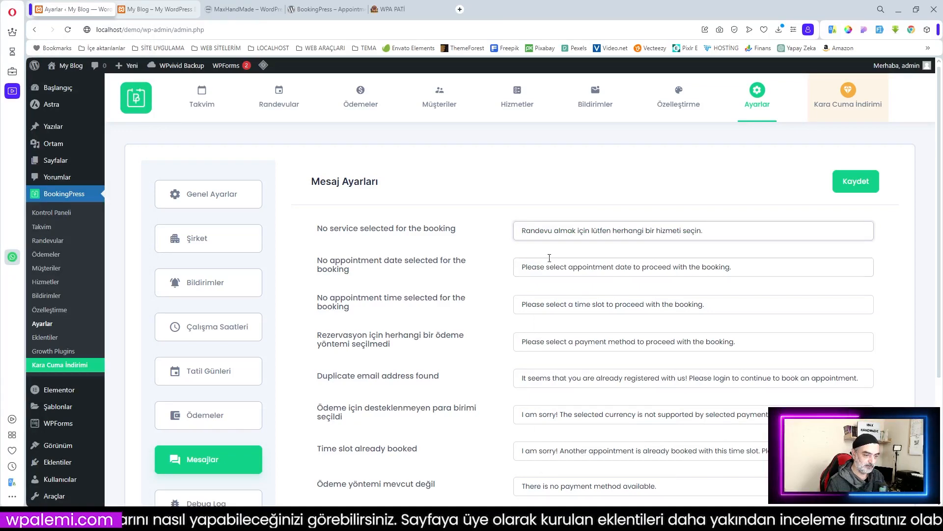
Step: Replace the no-appointment-date message with Turkish text and save the message settings
left_click_drag(736, 268, 503, 272)
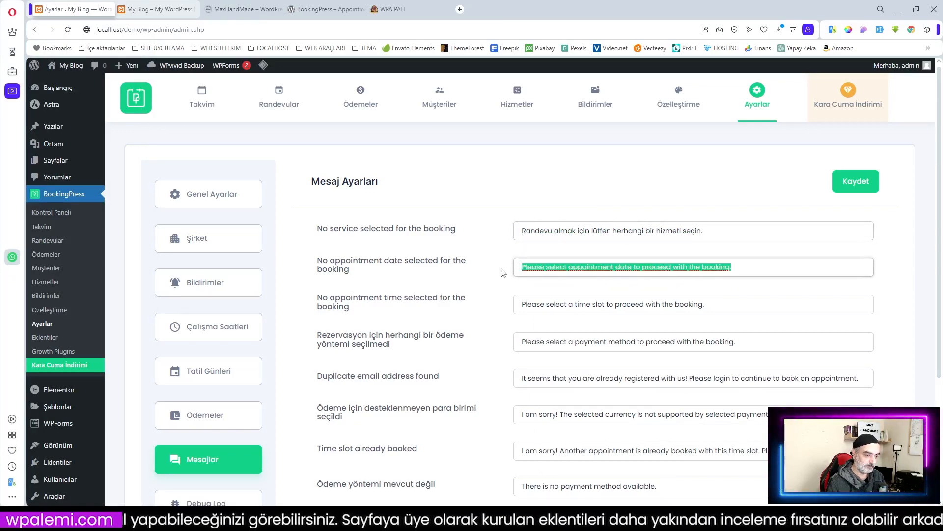
right_click(550, 270)
left_click(586, 192)
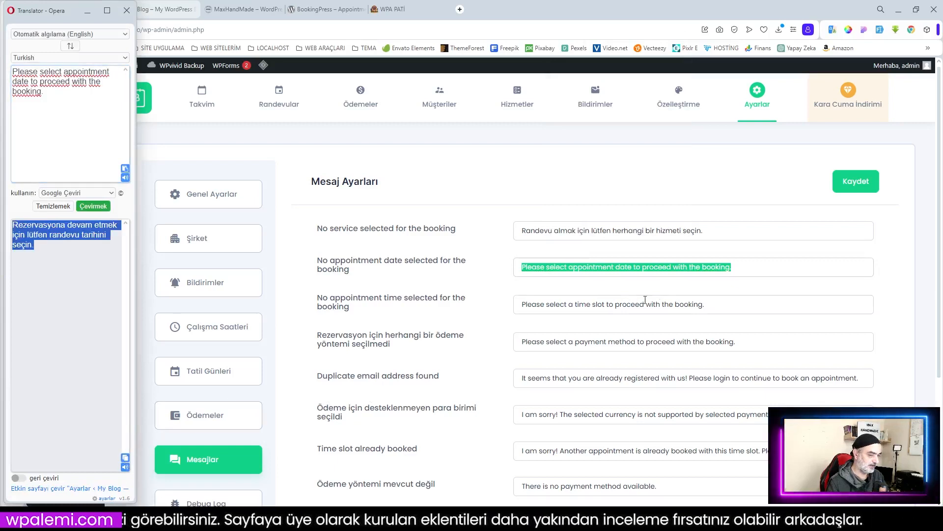
right_click(552, 270)
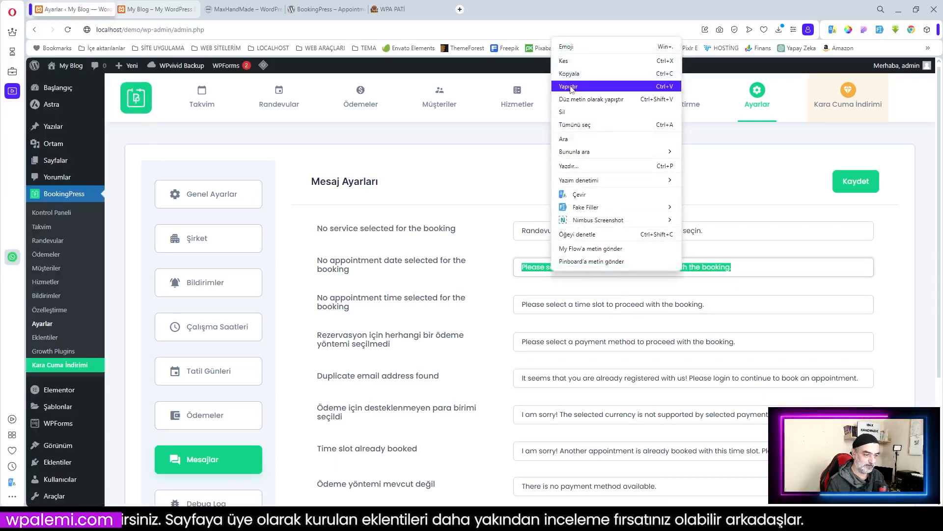
left_click(568, 87)
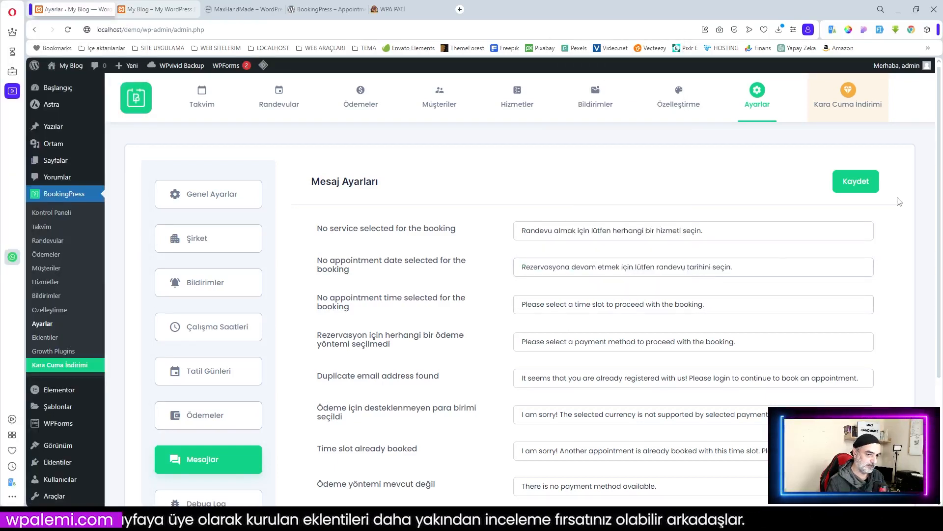
left_click(855, 185)
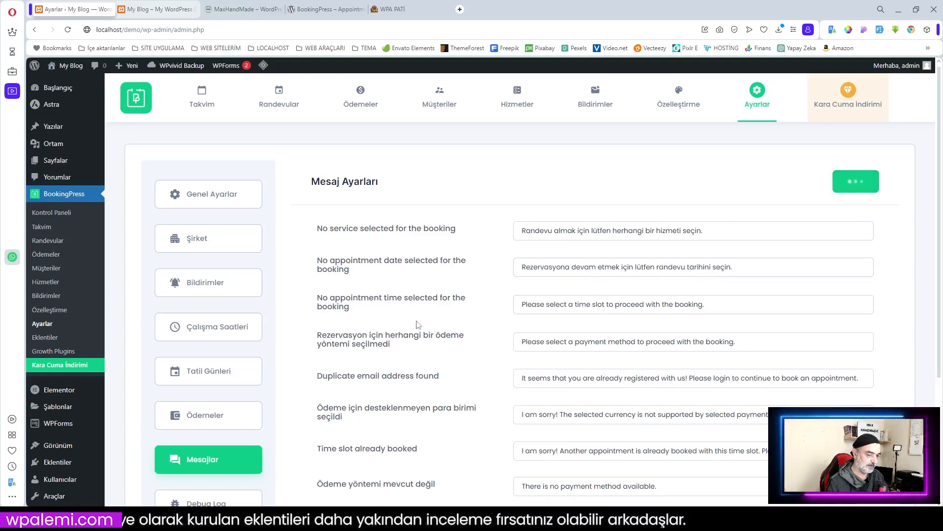
scroll(417, 324, "down", 3)
Step: Switch on on-site payment debug logging in Debug Log and save
left_click(208, 338)
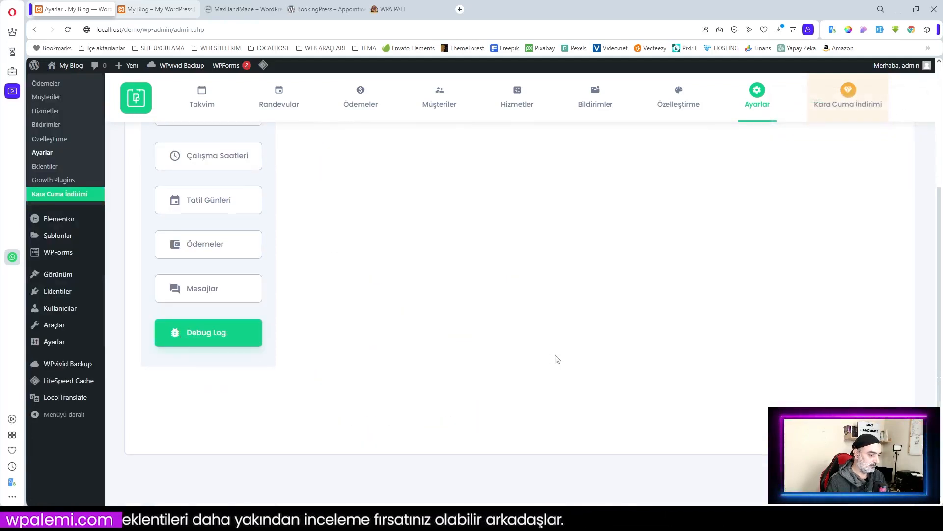
scroll(610, 327, "up", 2)
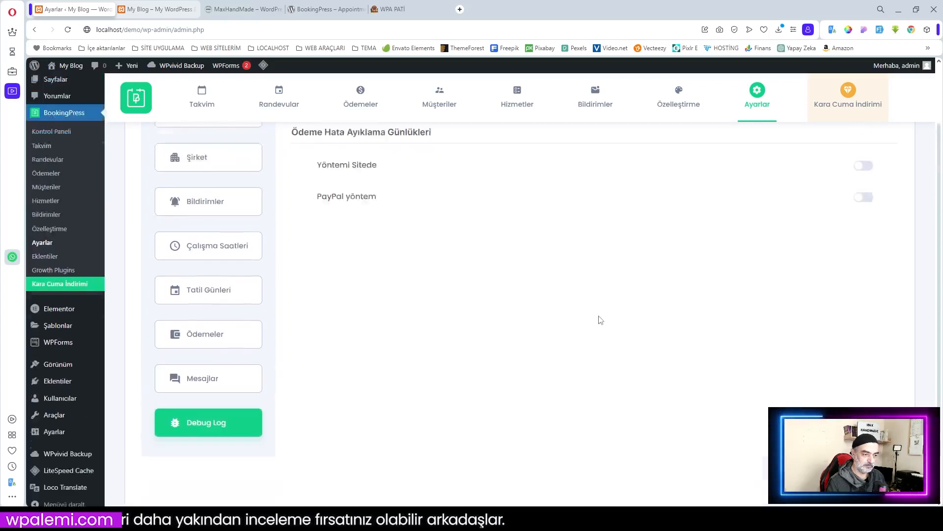
scroll(601, 320, "up", 2)
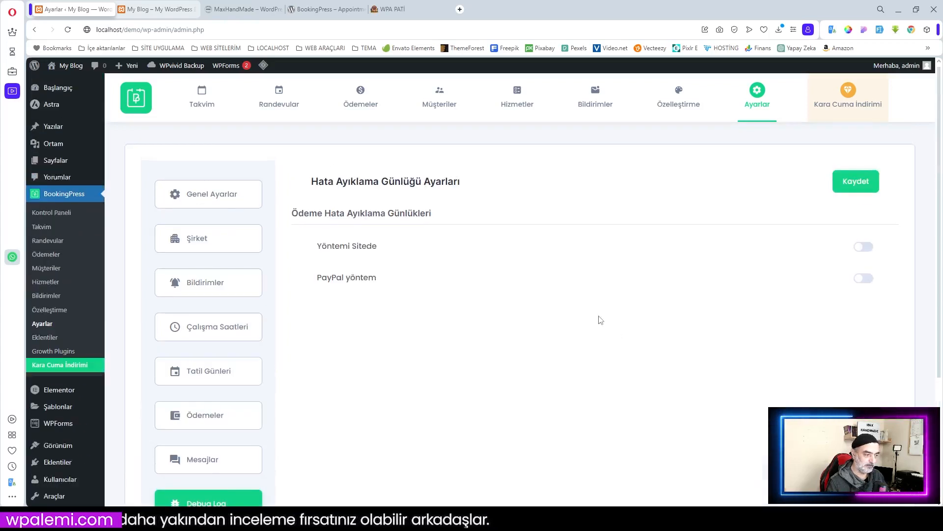
left_click(866, 247)
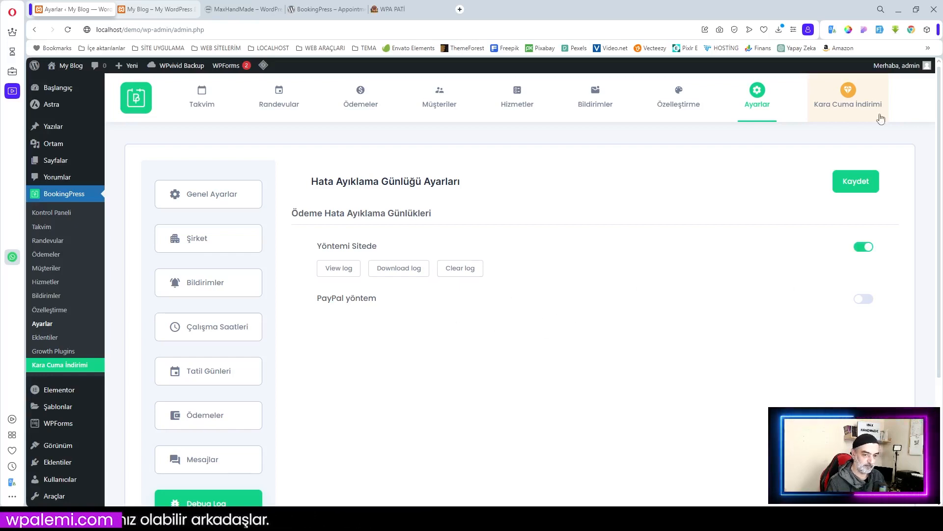
left_click(858, 181)
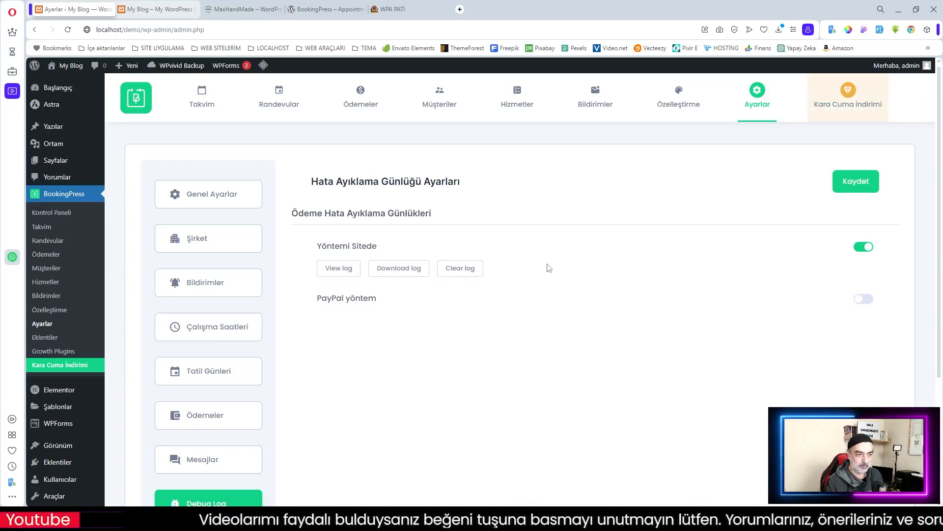
scroll(549, 268, "down", 2)
scroll(549, 267, "up", 2)
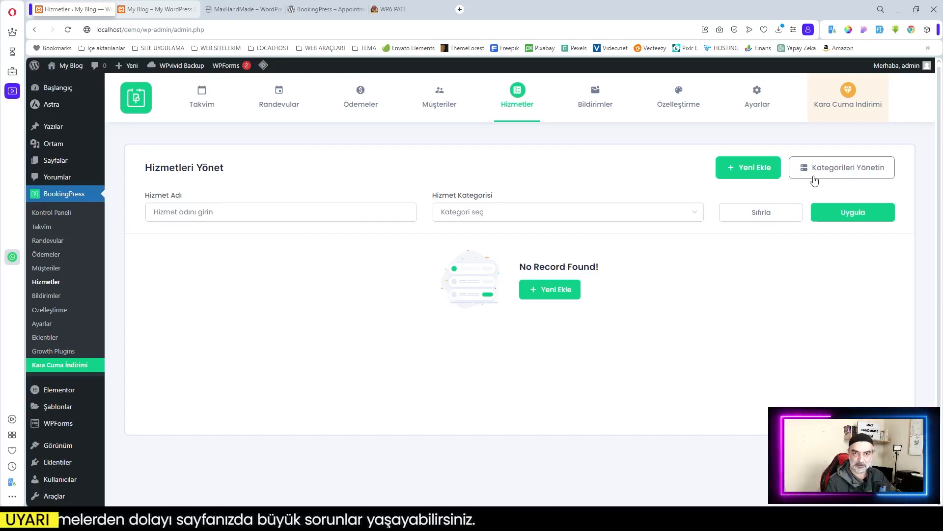
Step: Start a new uncategorised service named Genel Sağlık Kontrolü priced at 250
left_click(756, 172)
left_click(212, 263)
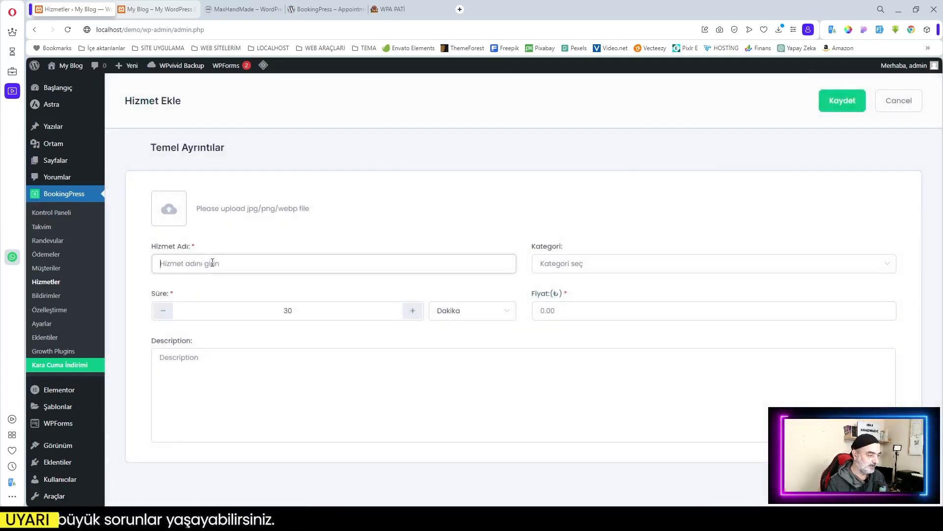
type("Genel ")
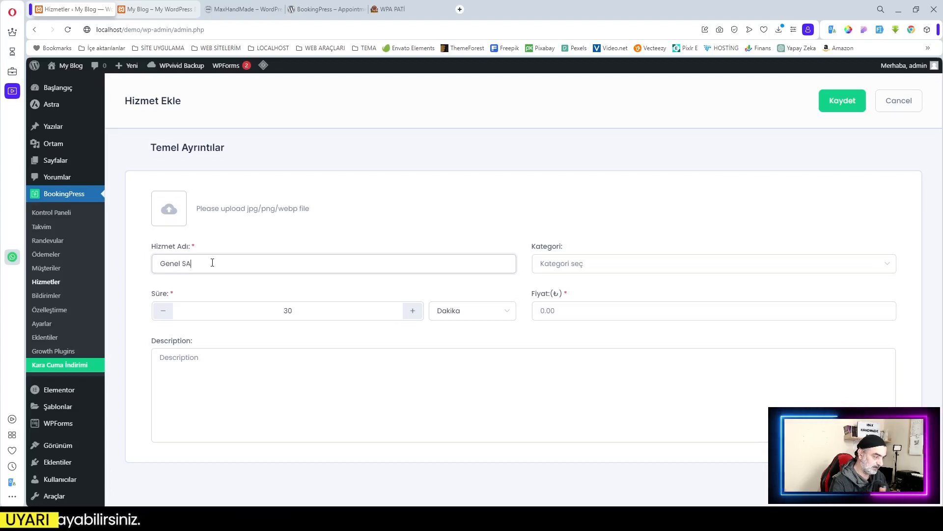
type("Sağlık Kontrolü")
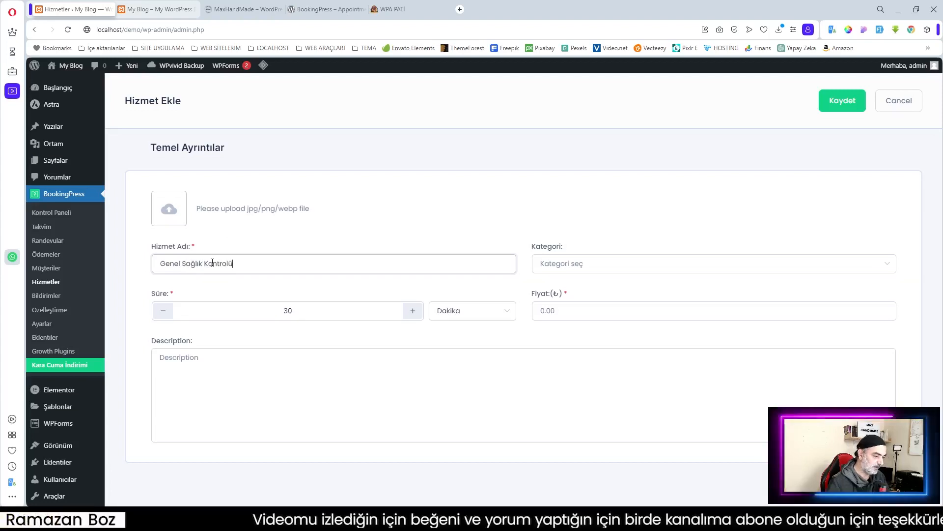
left_click(612, 268)
left_click(594, 291)
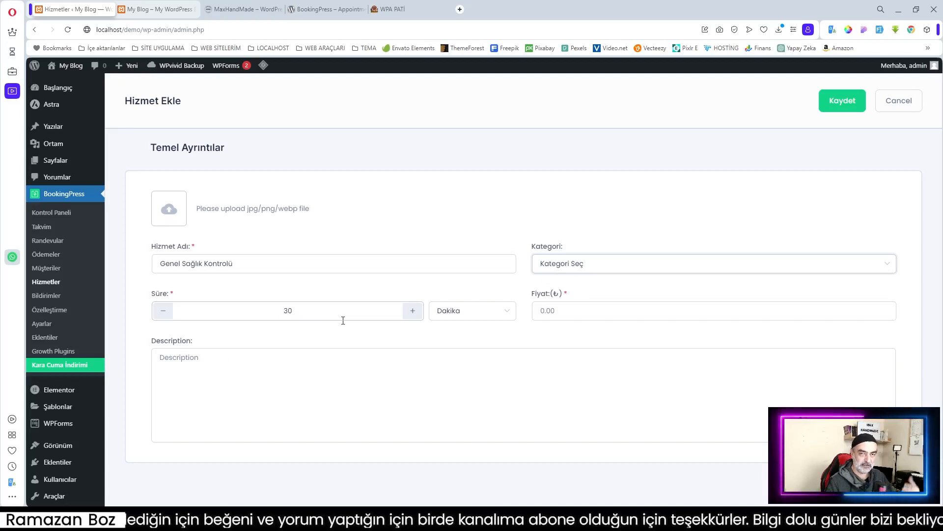
left_click(548, 310)
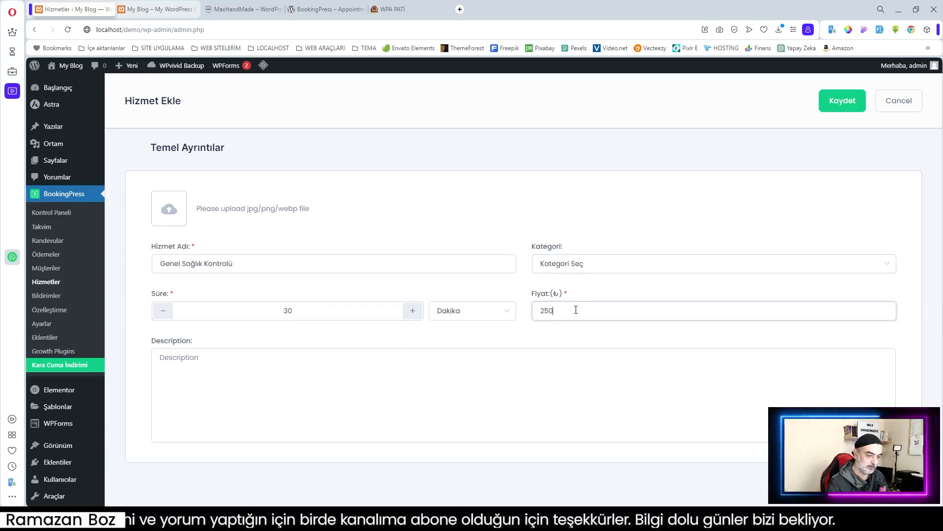
Step: Paste the service description, add its picture, and save the service
left_click(249, 368)
left_click(400, 10)
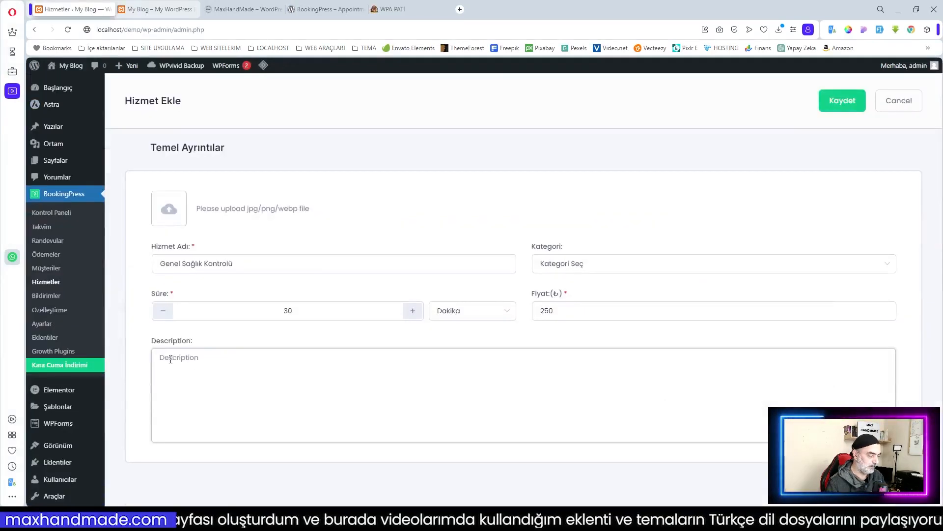
type("Tüylü arkadaşlarınızın sağlığını ön planda tutuyoruz. Rutin sağlık kontrolü ile onların sağlığına dair her şeyi kontrol ediyoruz.")
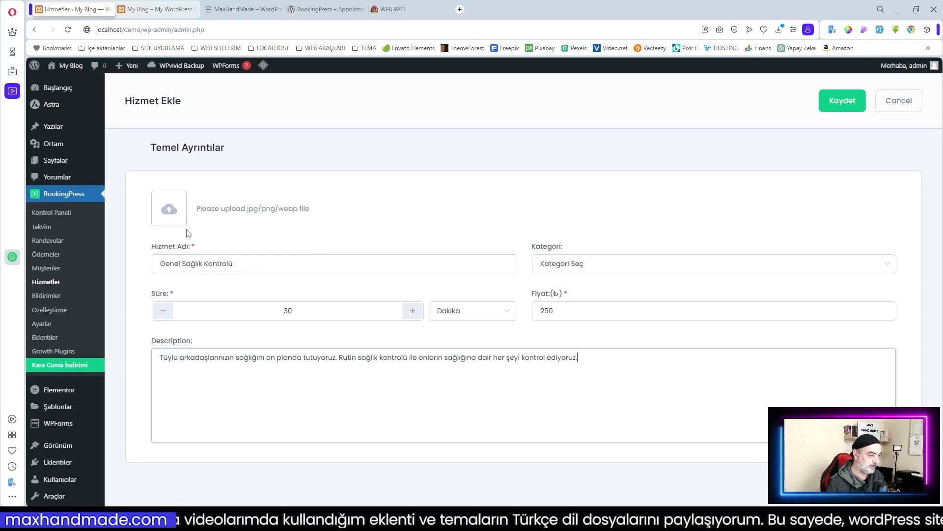
left_click(170, 211)
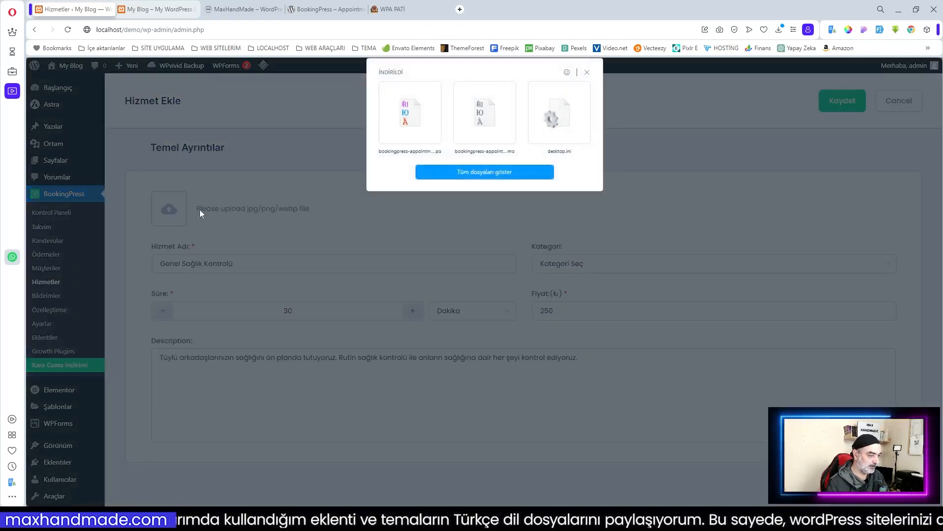
left_click(499, 174)
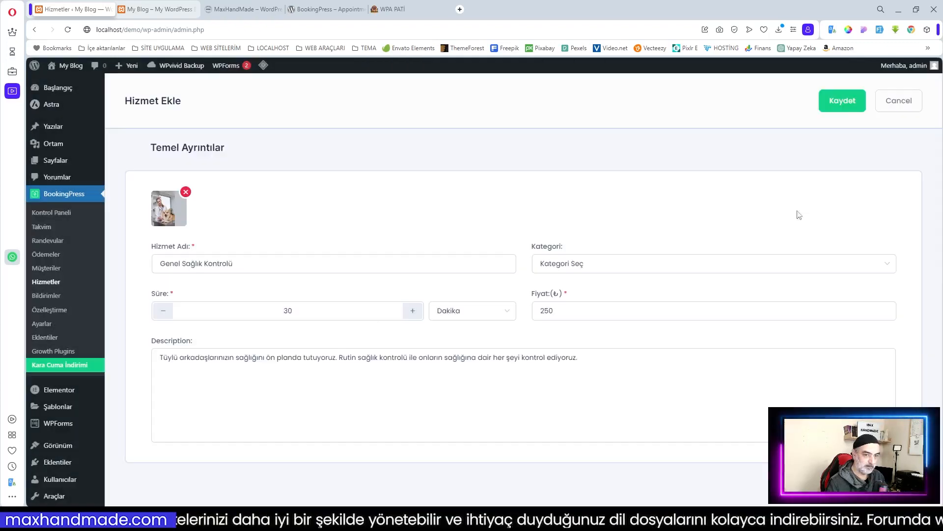
left_click(844, 101)
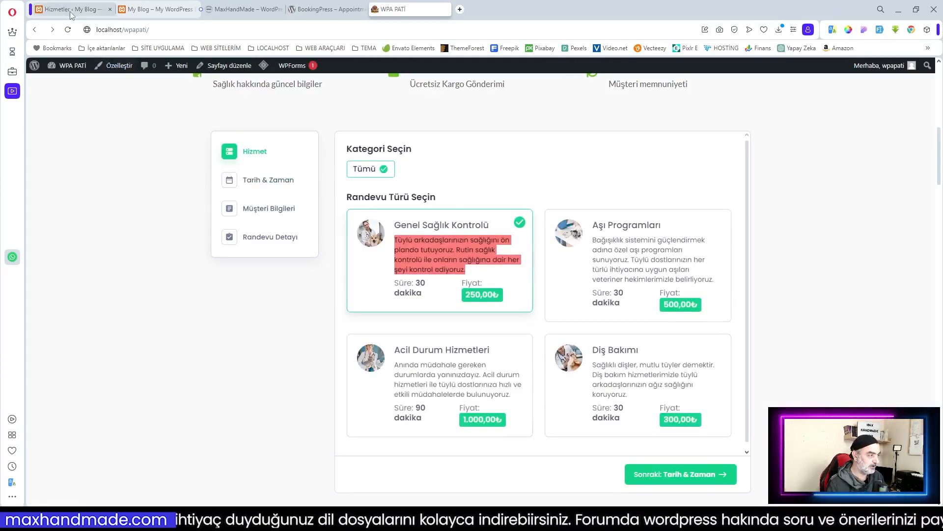
left_click(71, 10)
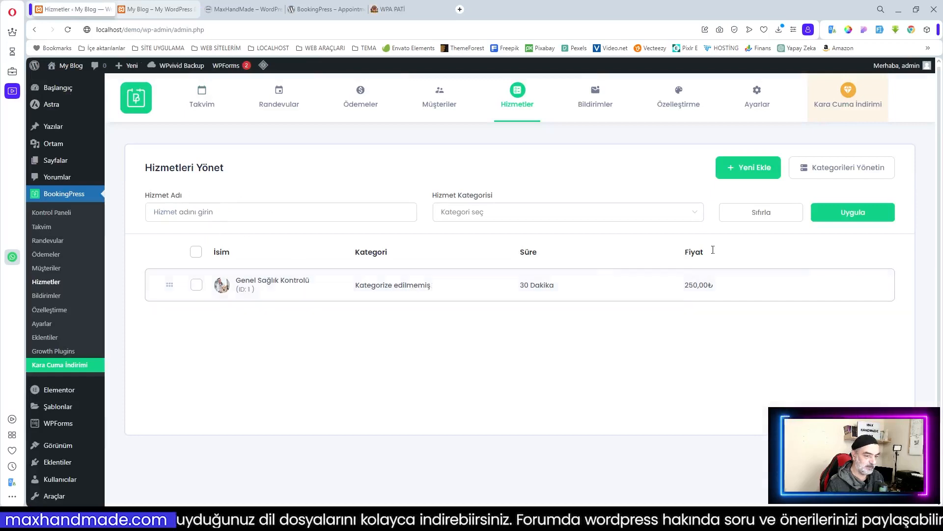
Step: Start a new Aşı Programları service lasting 1 hour, priced at 500
left_click(749, 167)
left_click(197, 263)
type("As")
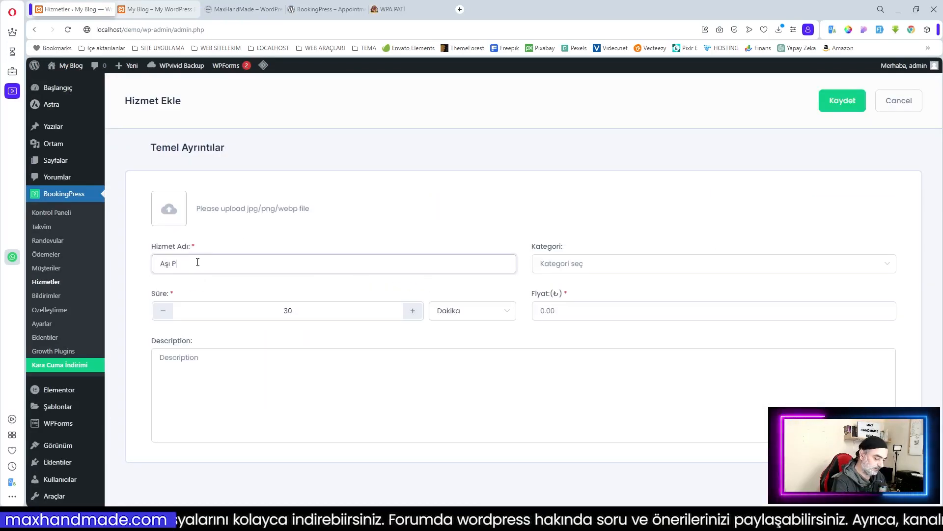
type("ı Programları")
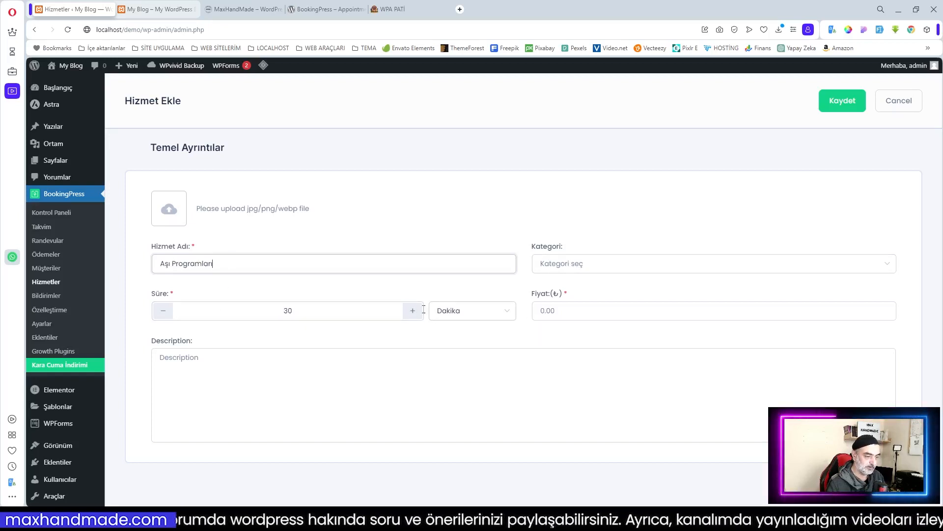
left_click(484, 312)
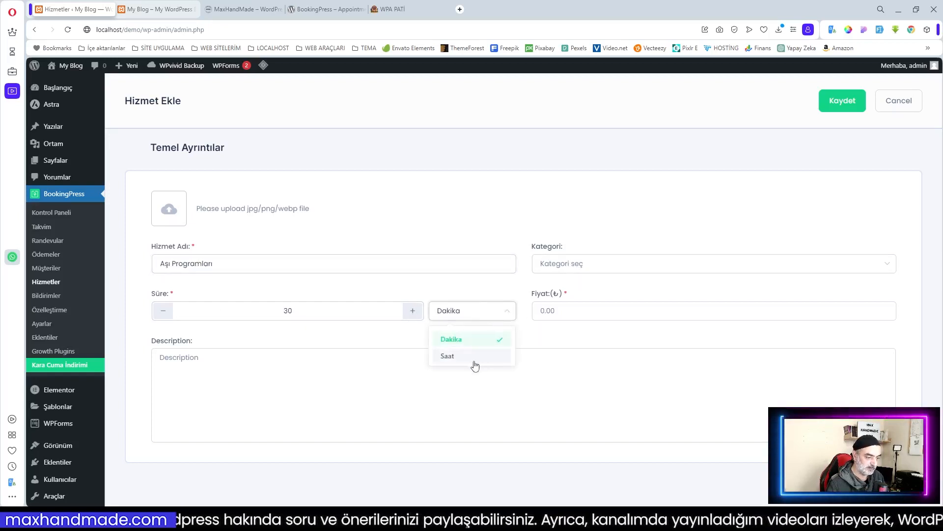
left_click(459, 356)
left_click_drag(305, 311, 270, 311)
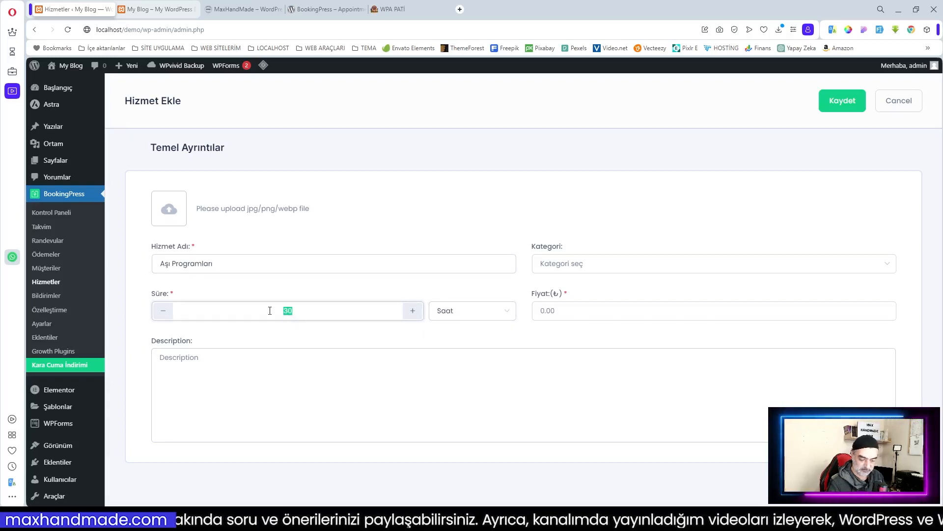
left_click(562, 315)
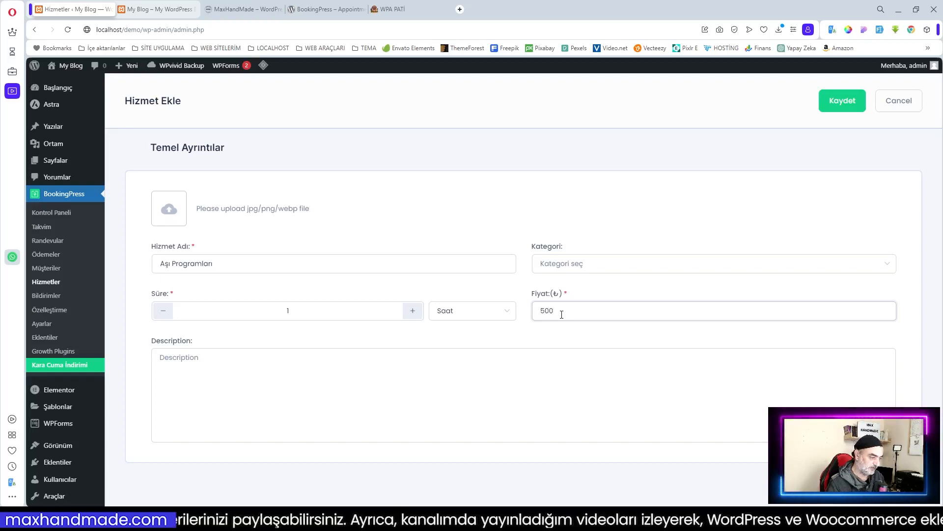
Step: Paste the vaccination description, add a picture, then view the site's home page
left_click(284, 374)
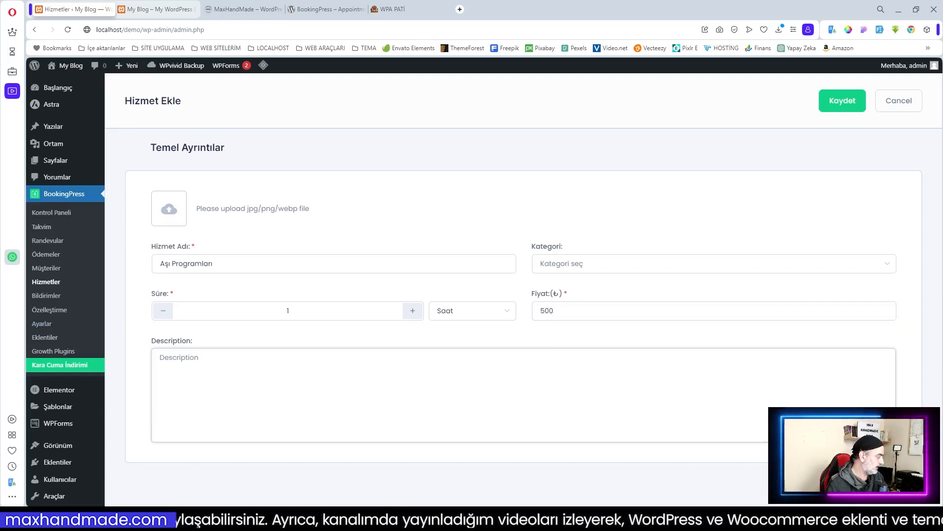
type("Bağışıklık sisteminin güçlendirilmesi adına özel aşı programları sunuyoruz. Tüylü dostlarınızın her türlü ihtiyacına uygun aşıları veteriner hekimlerimizle belirliyoruz.")
left_click(167, 209)
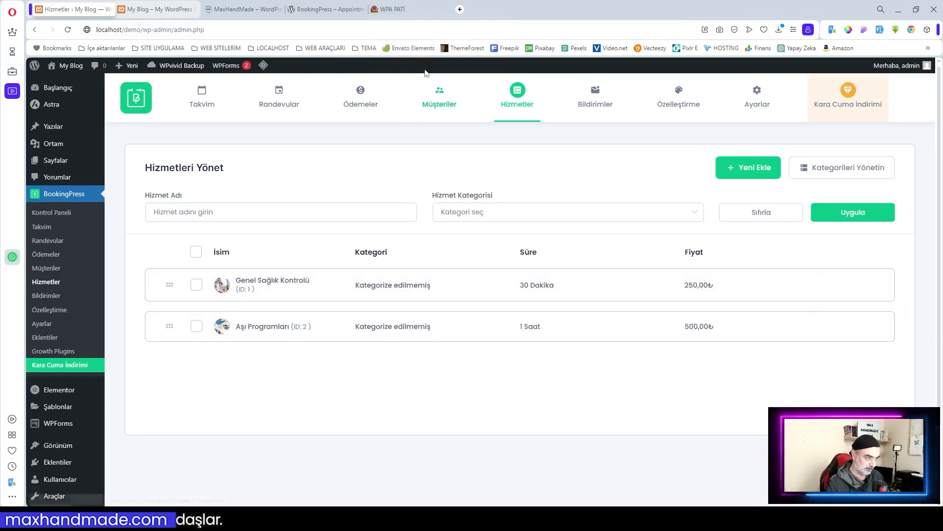
left_click(156, 9)
scroll(538, 268, "down", 7)
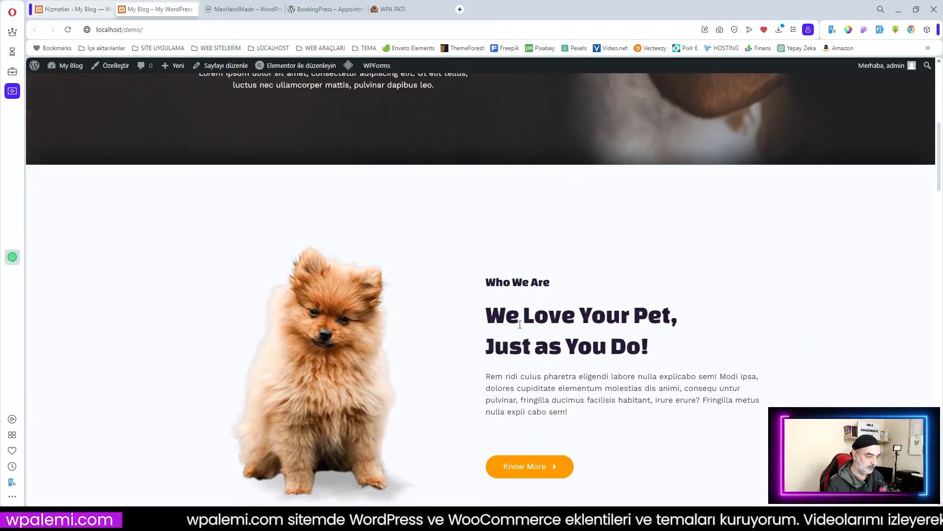
Step: Check the reference site's booking form, then open the pet-care Home page in Elementor
left_click(405, 4)
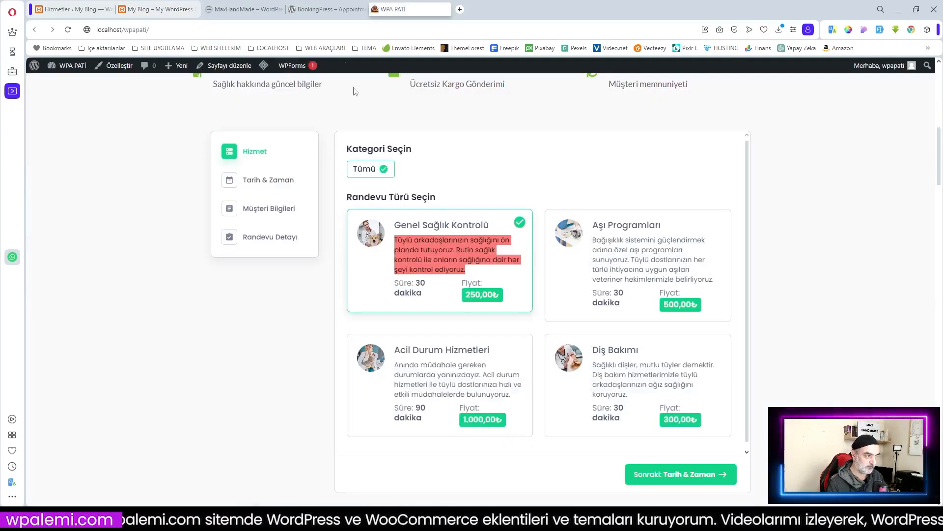
left_click(124, 9)
scroll(406, 214, "up", 7)
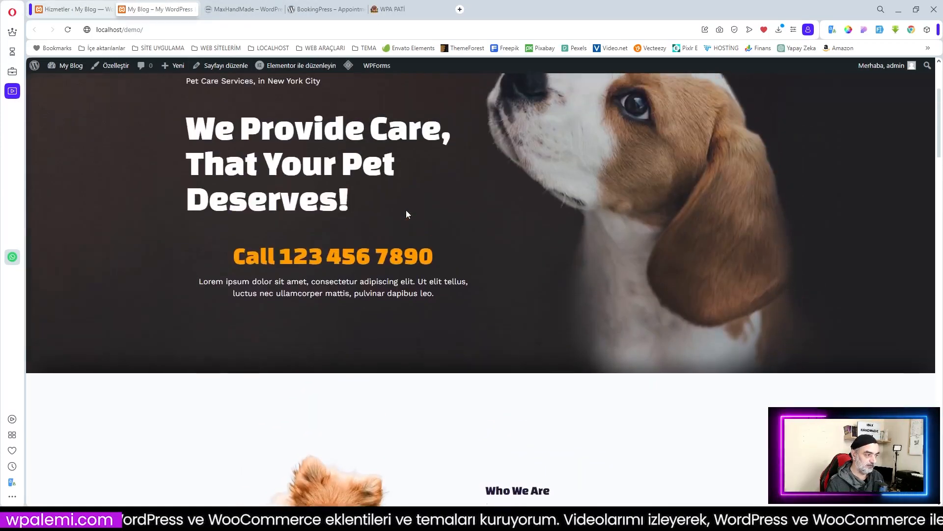
scroll(406, 211, "up", 3)
left_click(299, 65)
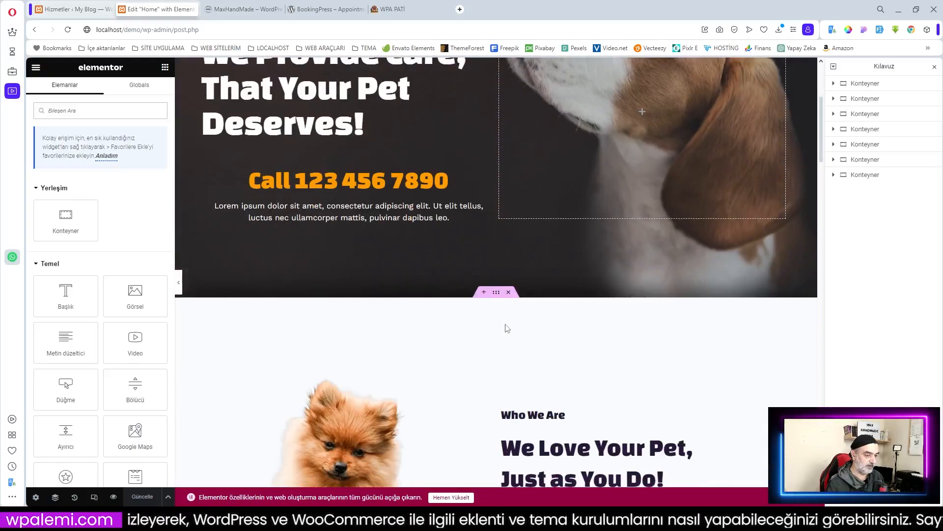
Step: Insert a new empty container on the Elementor home page
scroll(508, 328, "down", 7)
scroll(507, 328, "up", 4)
scroll(507, 329, "down", 4)
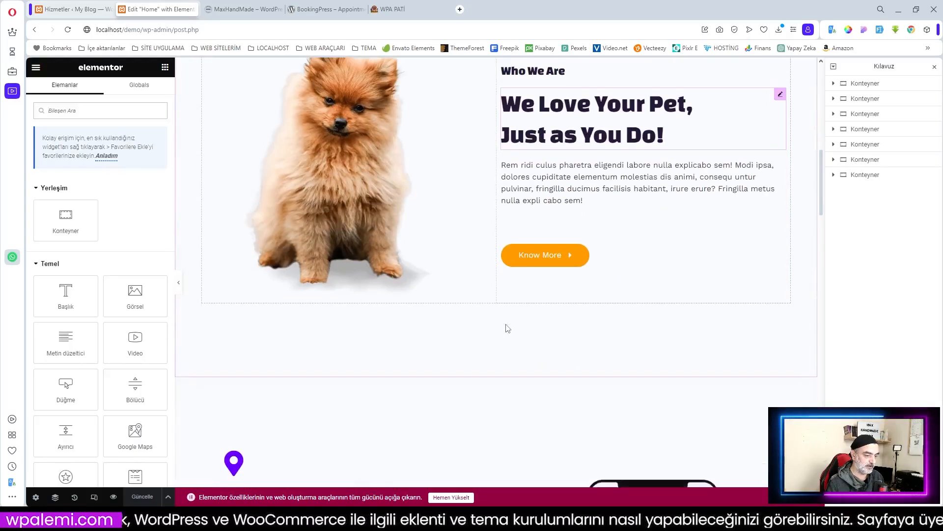
scroll(508, 328, "up", 5)
left_click(485, 195)
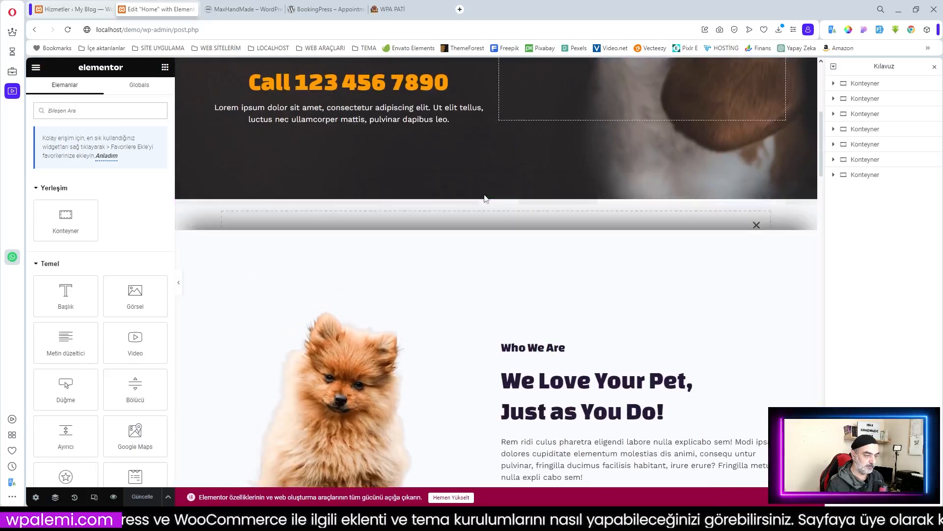
scroll(140, 279, "down", 6)
scroll(140, 278, "down", 5)
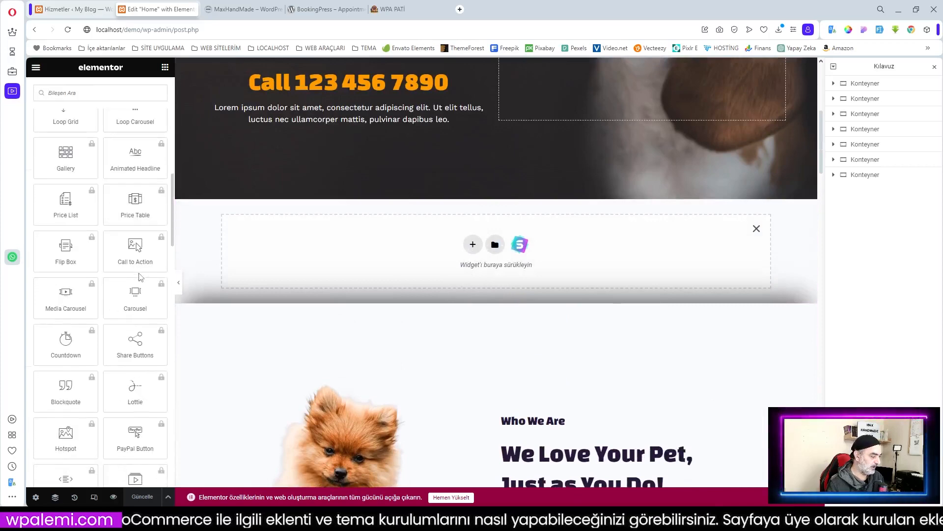
scroll(140, 278, "up", 6)
Step: Drop the Rezervasyon Formları booking form widget into the new container
left_click(55, 276)
scroll(94, 257, "down", 5)
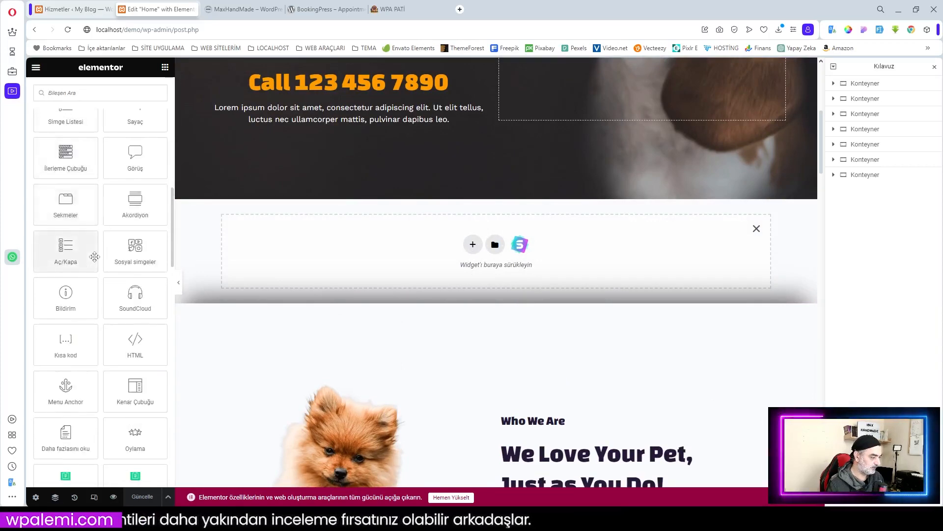
scroll(94, 256, "down", 5)
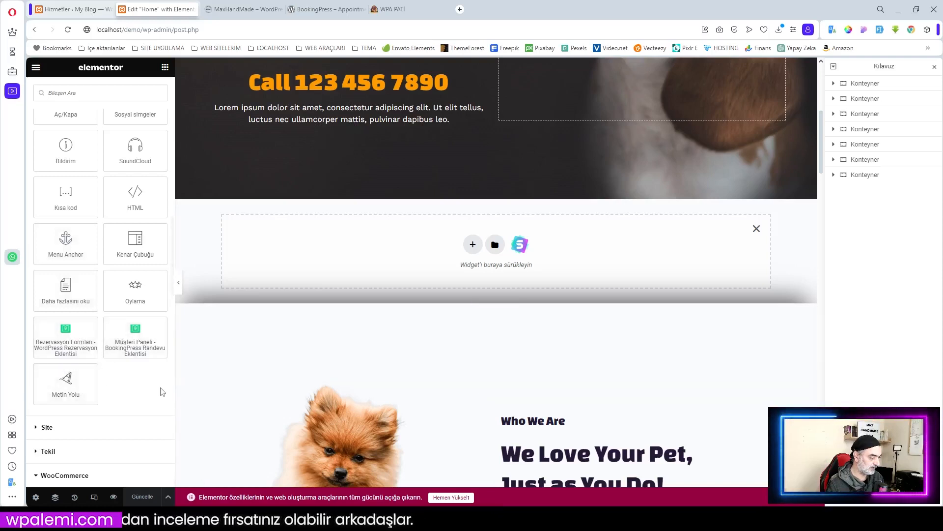
left_click_drag(69, 341, 123, 305)
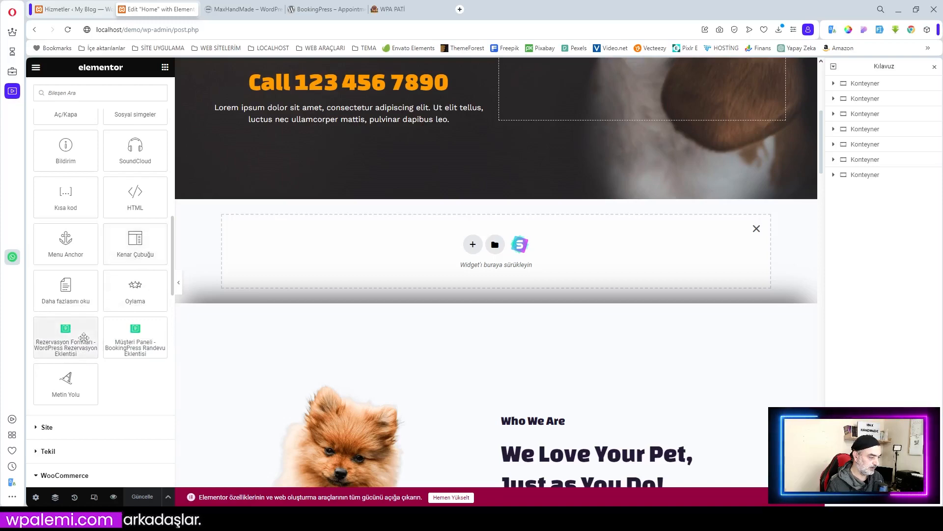
Step: Favourite the booking forms widget, add the customer panel widget, and save with Güncelle
right_click(81, 326)
left_click(104, 339)
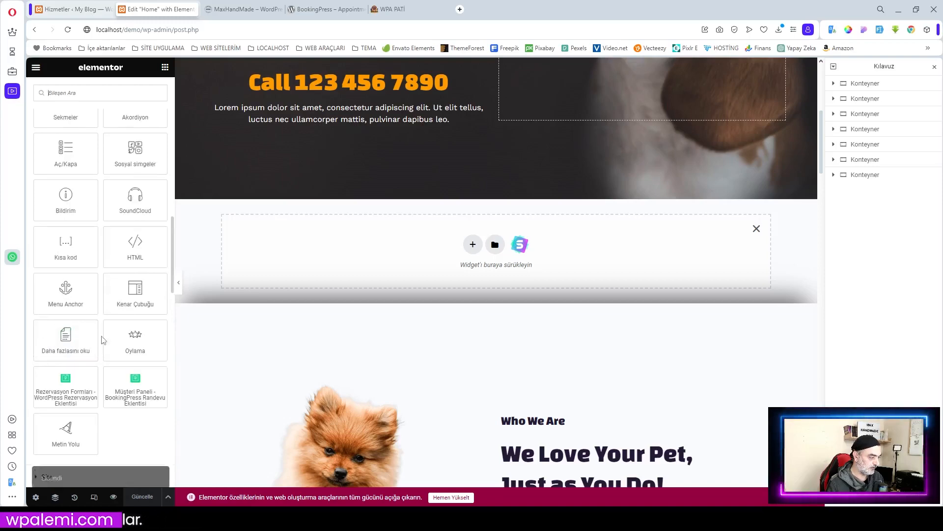
left_click(113, 381)
right_click(114, 381)
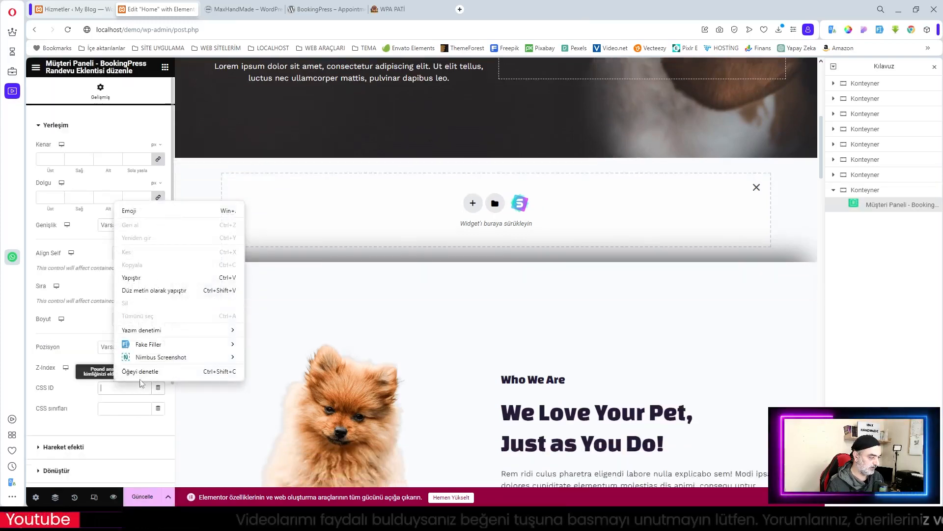
left_click(109, 125)
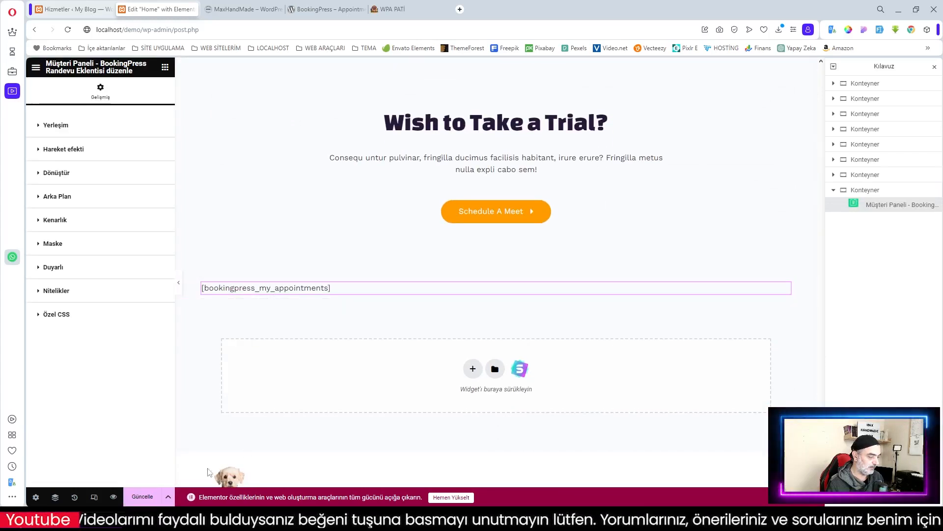
left_click(142, 496)
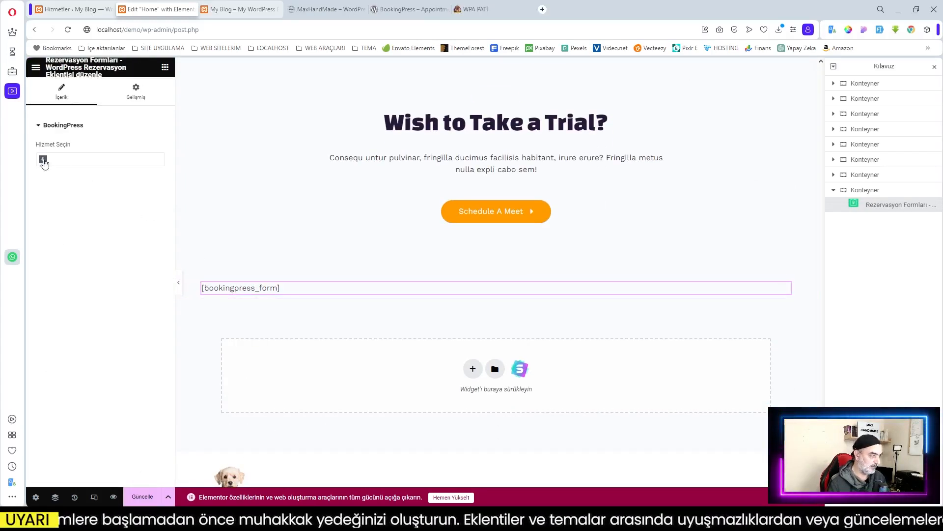
left_click(43, 160)
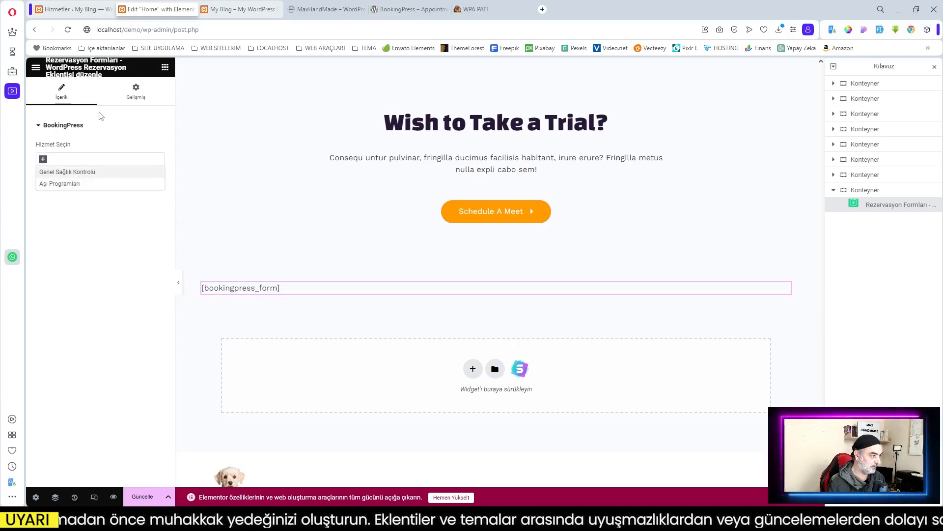
Step: Check the live site tab, then return to the Elementor editor
left_click(243, 77)
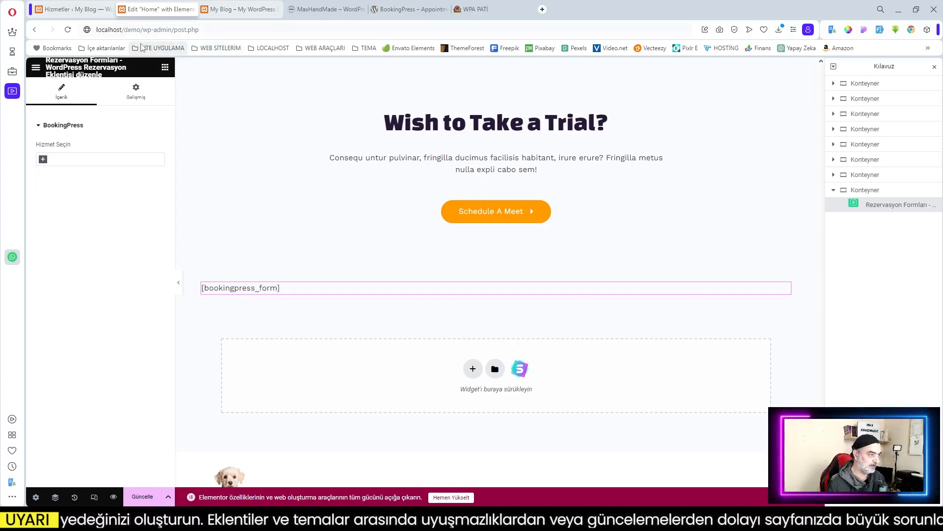
left_click(245, 9)
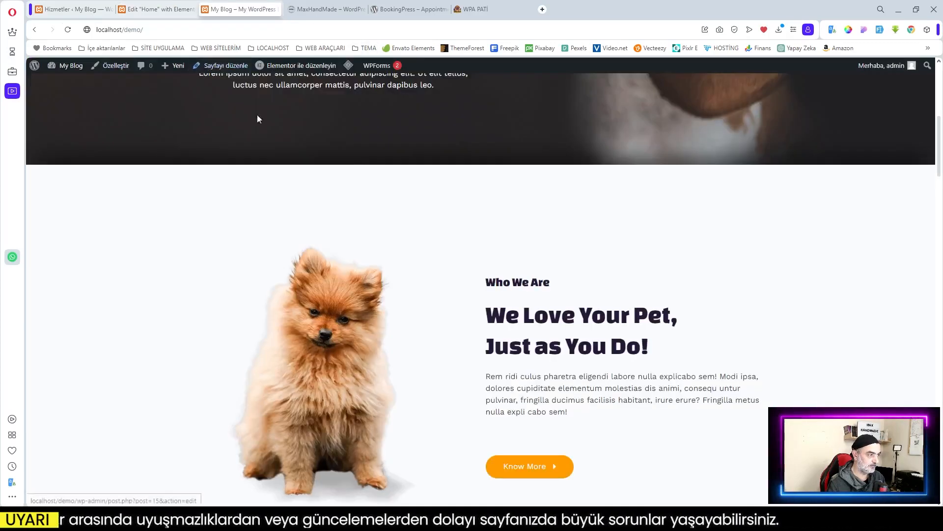
scroll(257, 114, "up", 4)
left_click(158, 10)
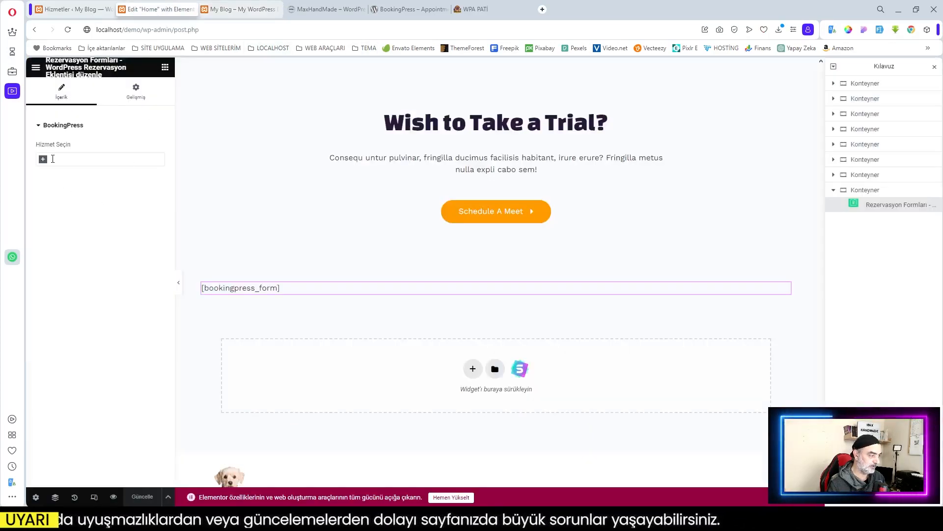
Step: Set the form's services to Genel Sağlık Kontrolü and Aşı Programları and save with Ctrl+S
left_click(57, 170)
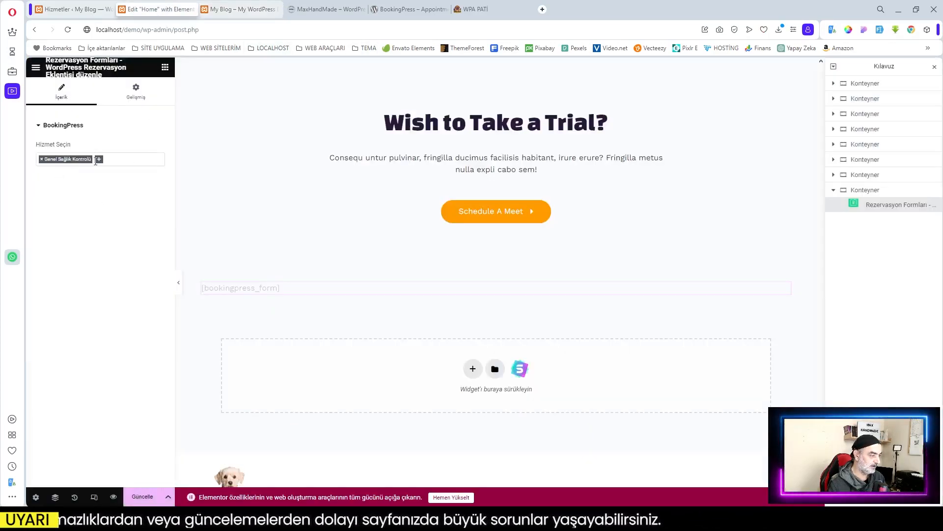
left_click(96, 160)
left_click(61, 182)
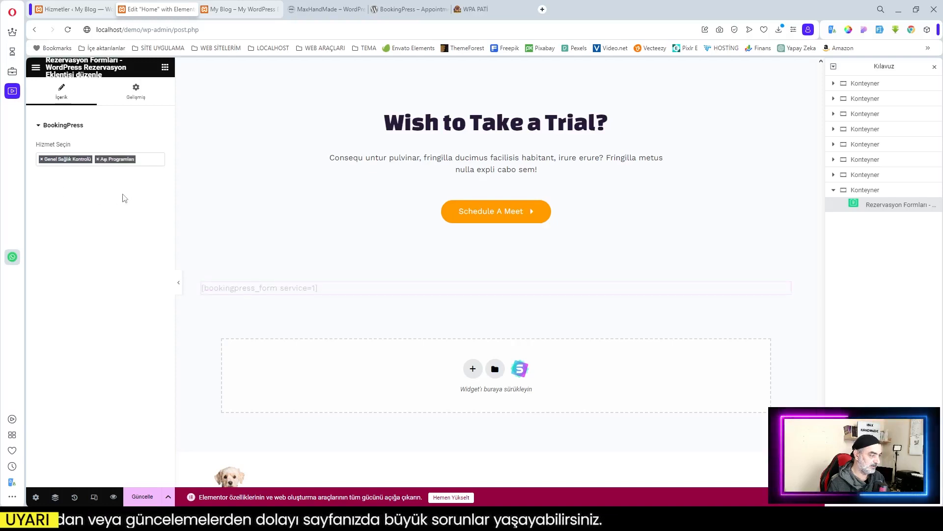
key("ctrl+s")
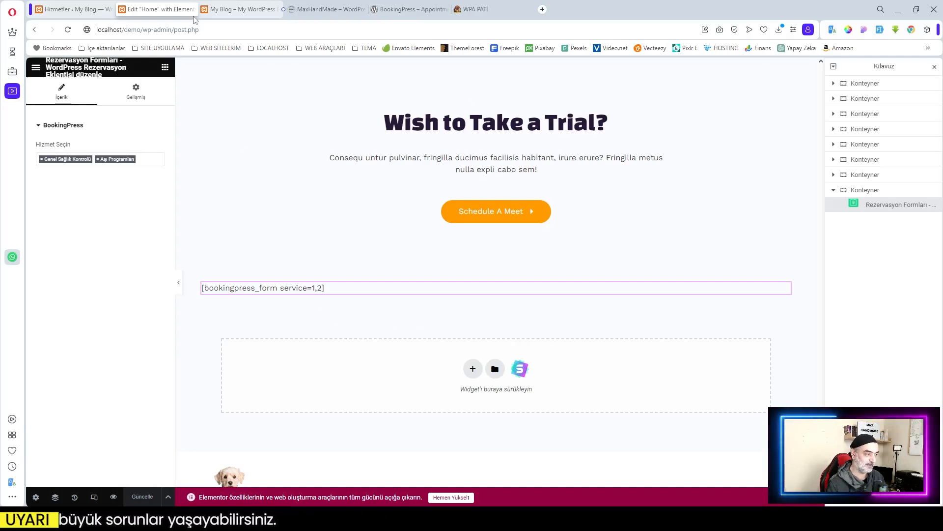
key("ctrl+Tab")
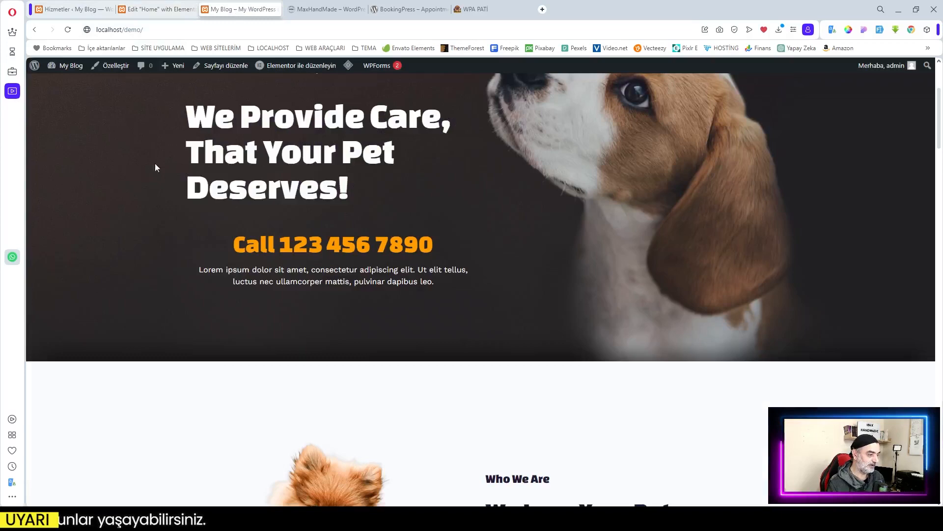
Step: Reload the live home page twice and scroll to check the booking form
left_click(69, 29)
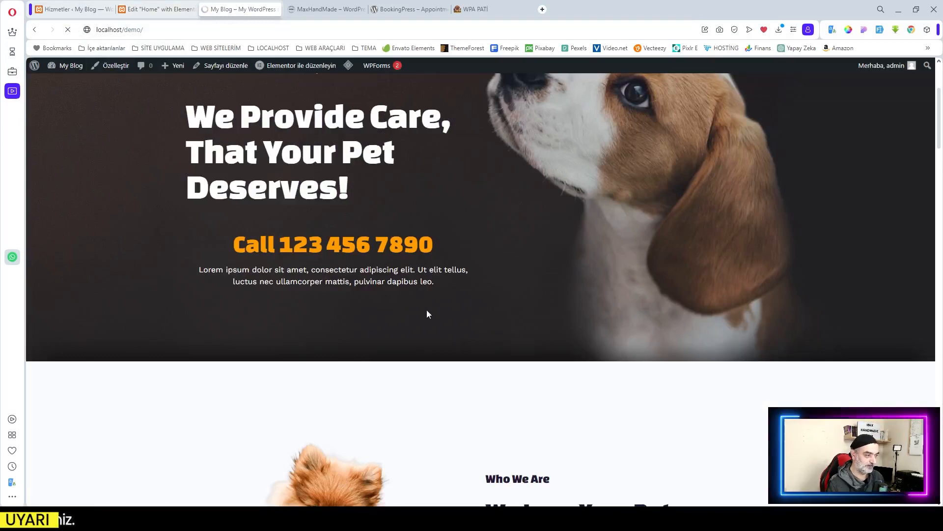
scroll(427, 310, "down", 3)
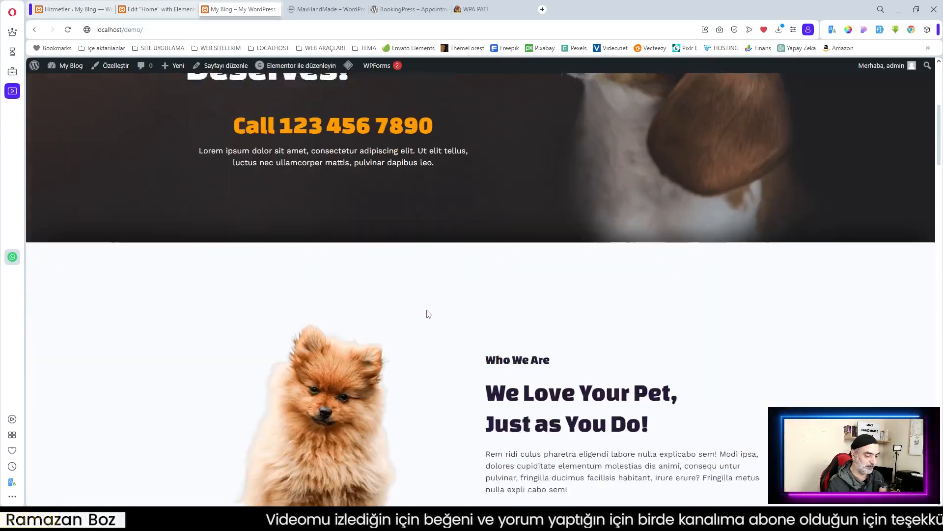
scroll(427, 311, "up", 4)
left_click(68, 30)
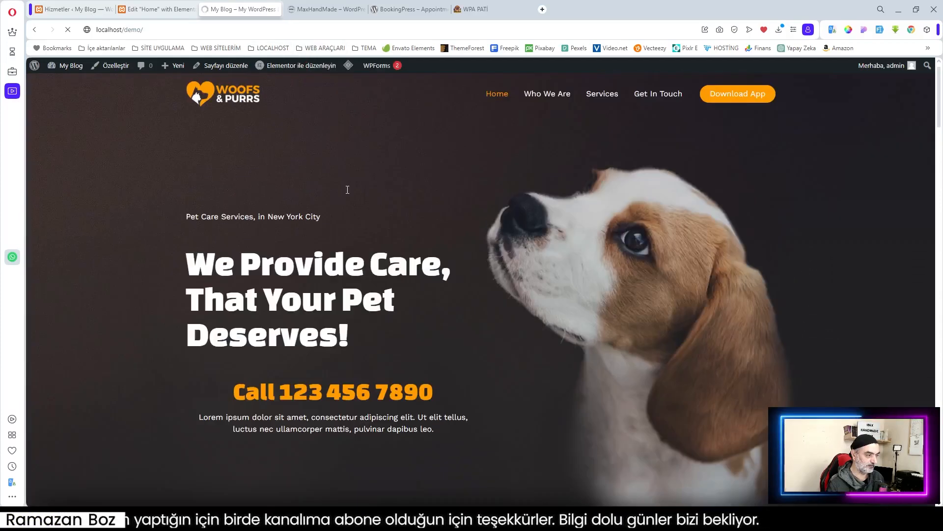
scroll(348, 190, "down", 9)
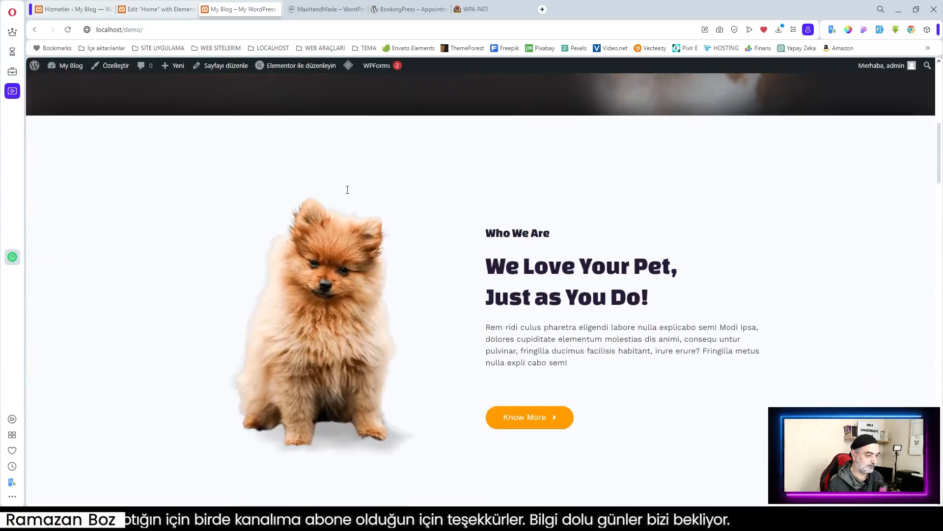
scroll(347, 190, "up", 5)
Step: Open the BookingPress Hizmetler services admin page
left_click(150, 8)
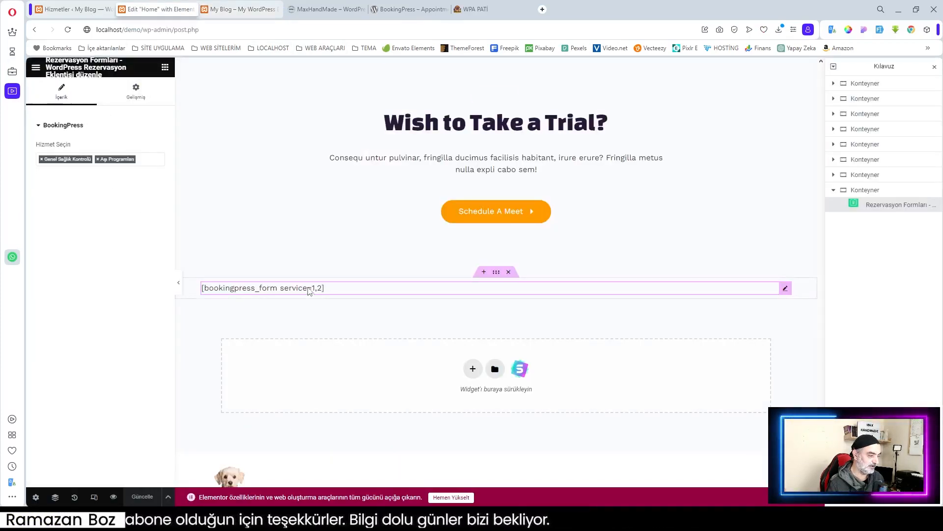
key("ctrl+Tab")
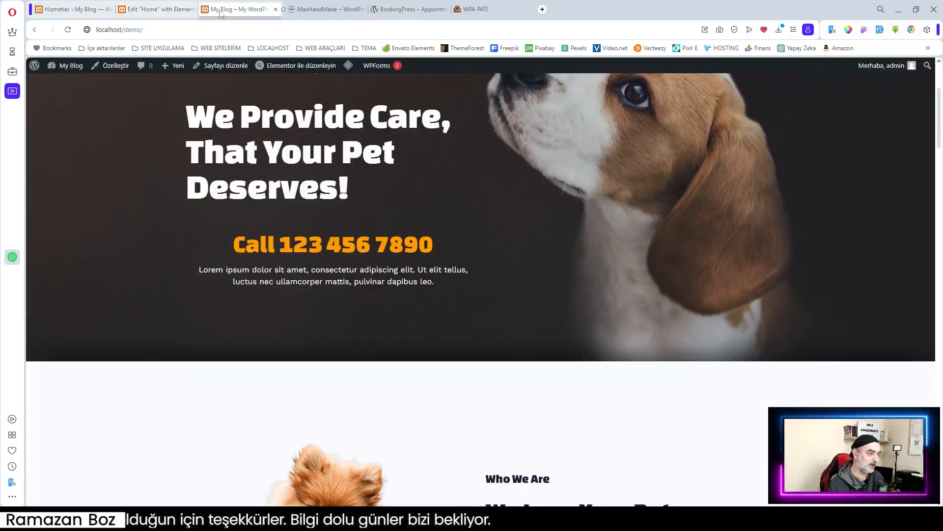
left_click(72, 9)
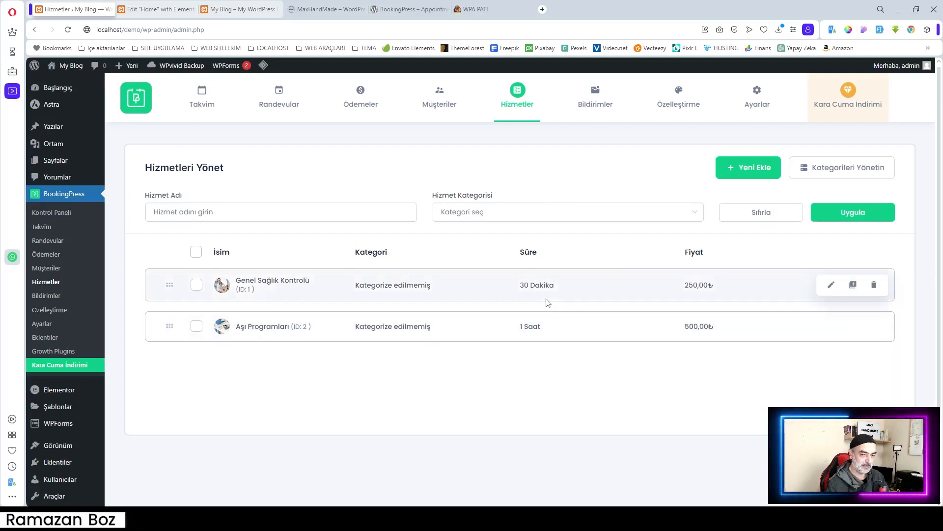
Step: Open the booking form customization page and show services from all categories in the preview
mouse_move(677, 99)
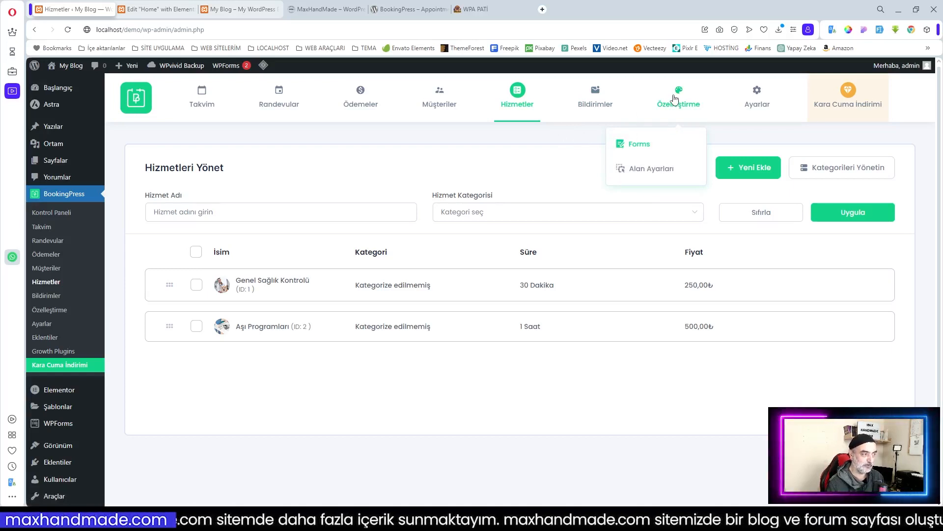
left_click(654, 144)
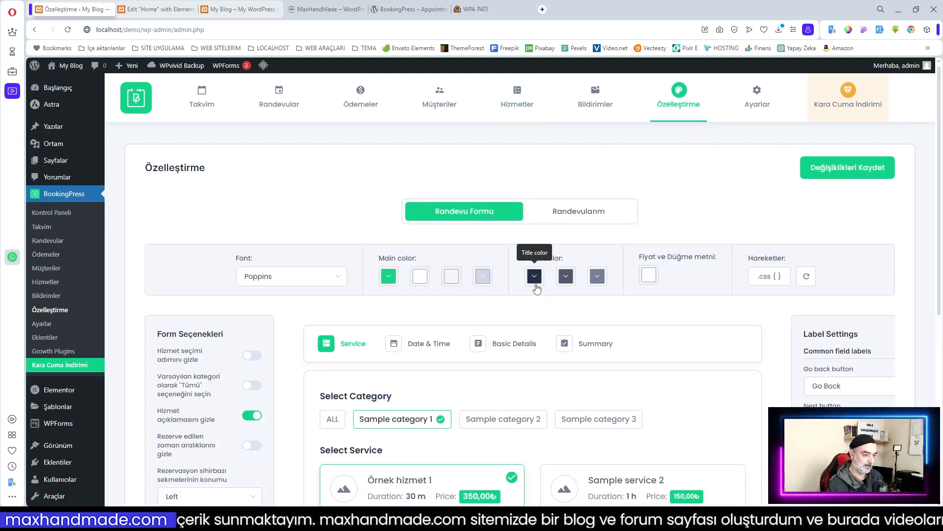
scroll(687, 225, "down", 5)
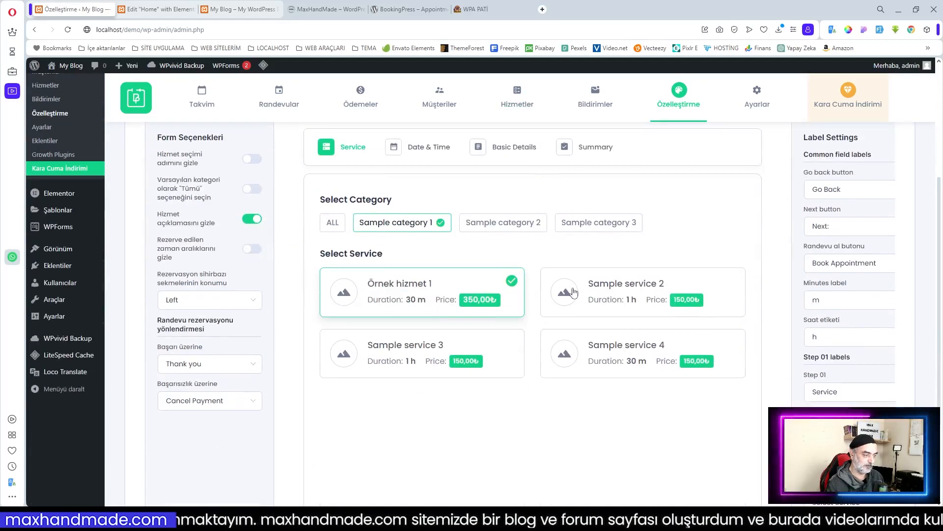
scroll(574, 292, "up", 2)
scroll(541, 285, "down", 2)
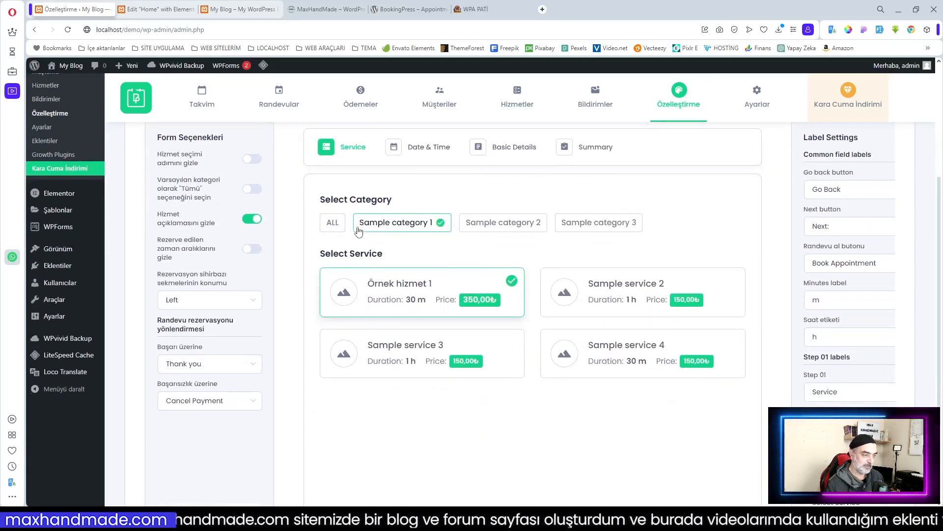
left_click(341, 227)
Step: Show service descriptions, make Tümü (All) the default category, and hide booked time slots
scroll(677, 294, "down", 1)
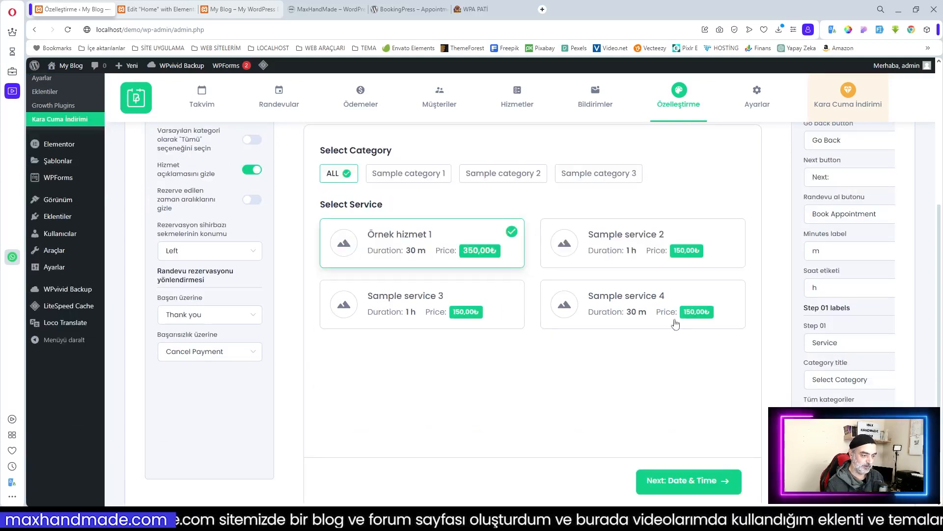
scroll(630, 355, "up", 2)
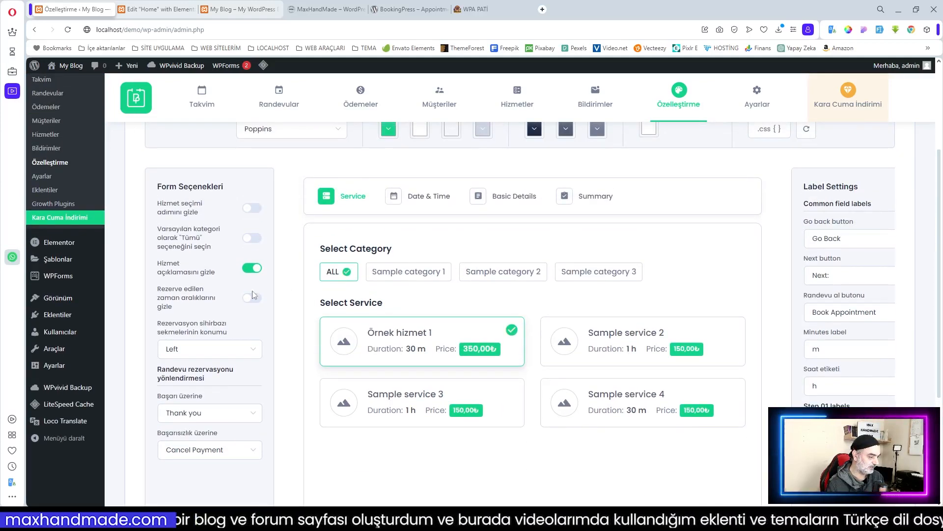
left_click(250, 271)
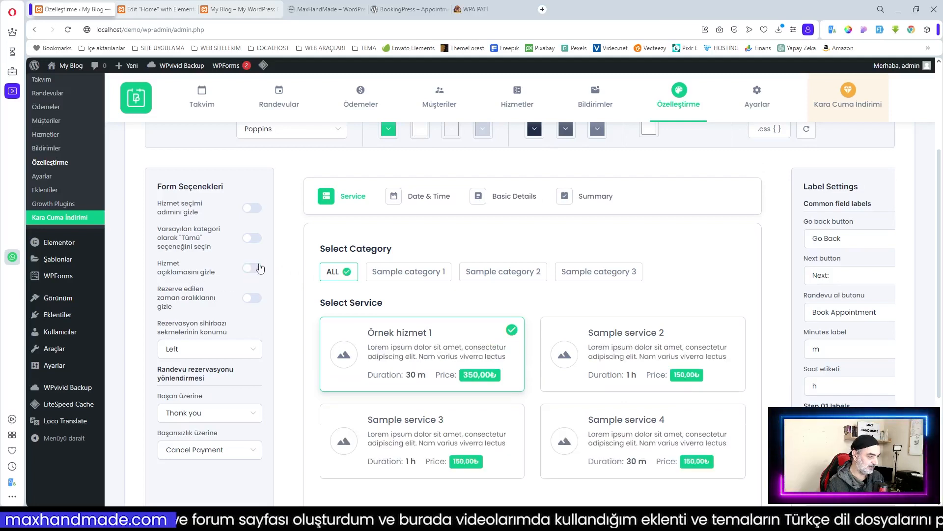
left_click(252, 239)
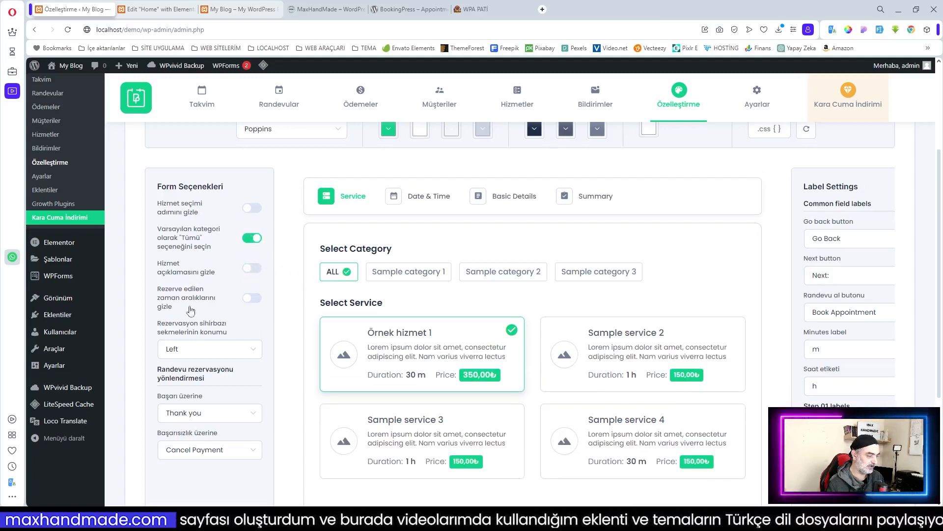
left_click(255, 301)
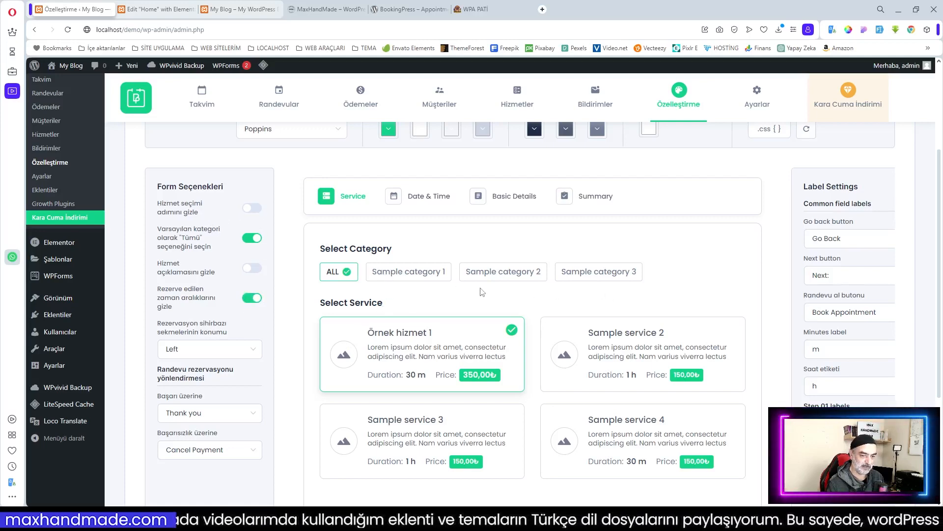
Step: Preview the booking form's Date & Time step
scroll(482, 292, "up", 4)
scroll(481, 292, "down", 2)
scroll(439, 311, "down", 1)
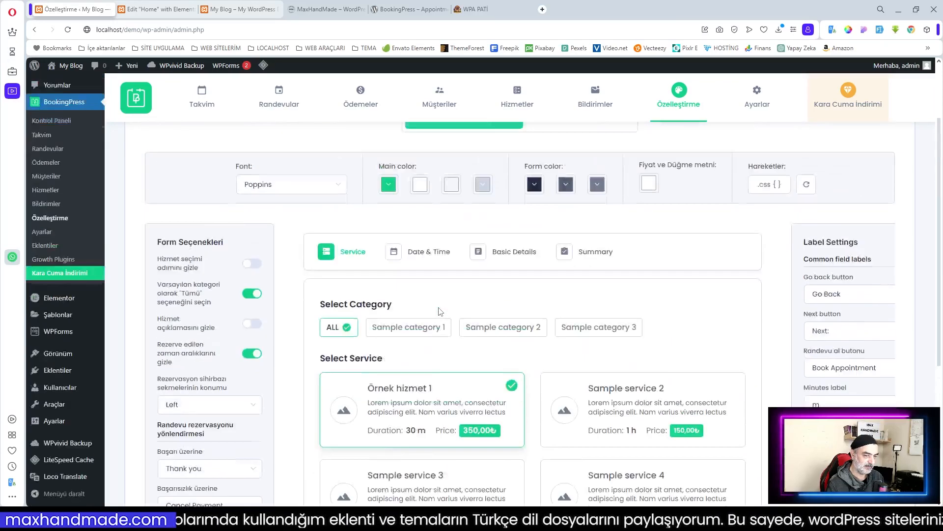
scroll(437, 307, "up", 1)
left_click(435, 301)
scroll(573, 322, "down", 4)
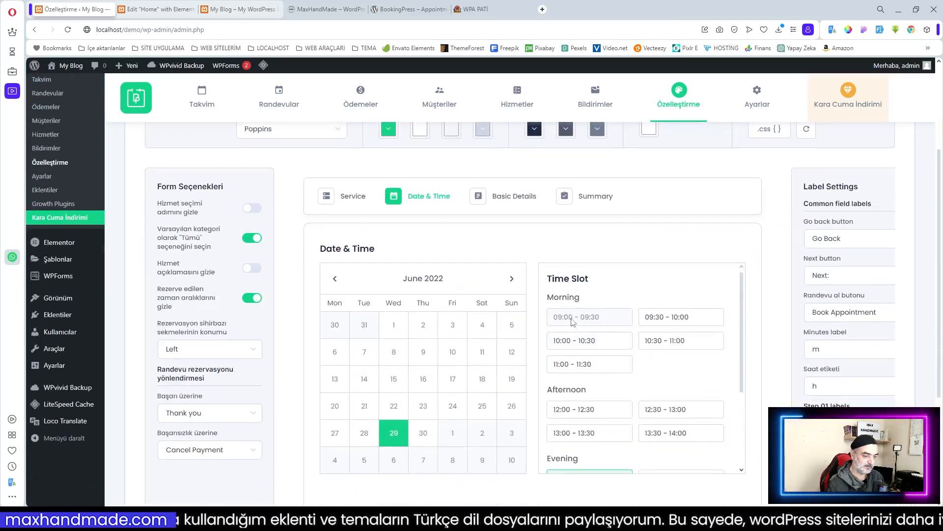
scroll(735, 370, "down", 3)
scroll(626, 313, "up", 3)
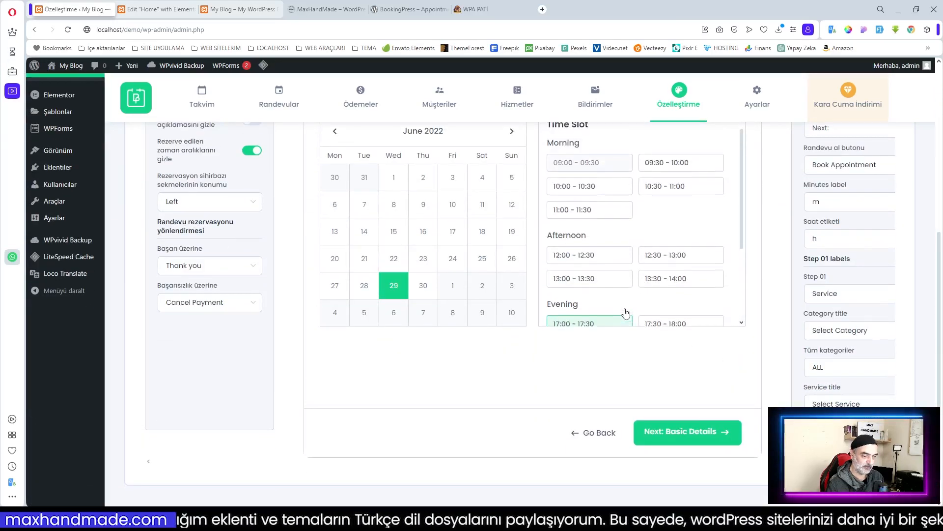
scroll(468, 283, "up", 2)
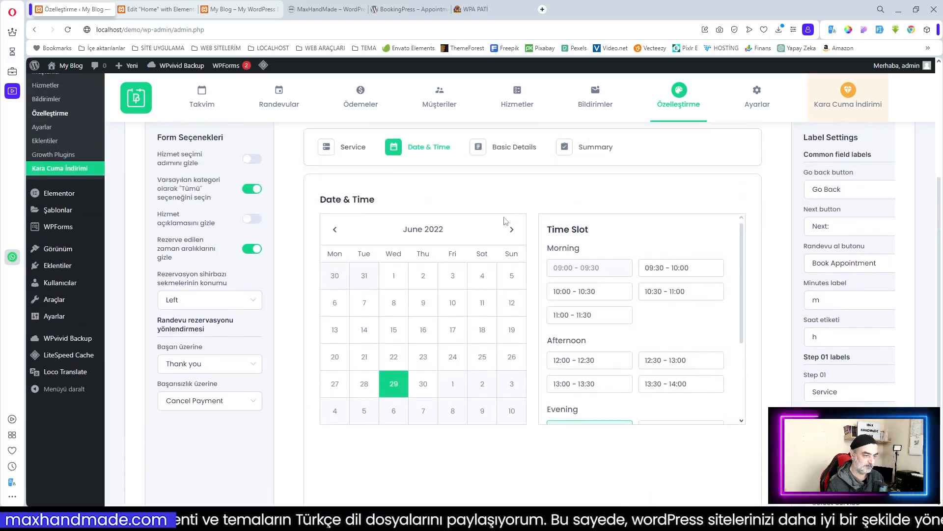
Step: Preview the Basic Details step and save the customisation with Değişiklikleri Kaydet
left_click(493, 156)
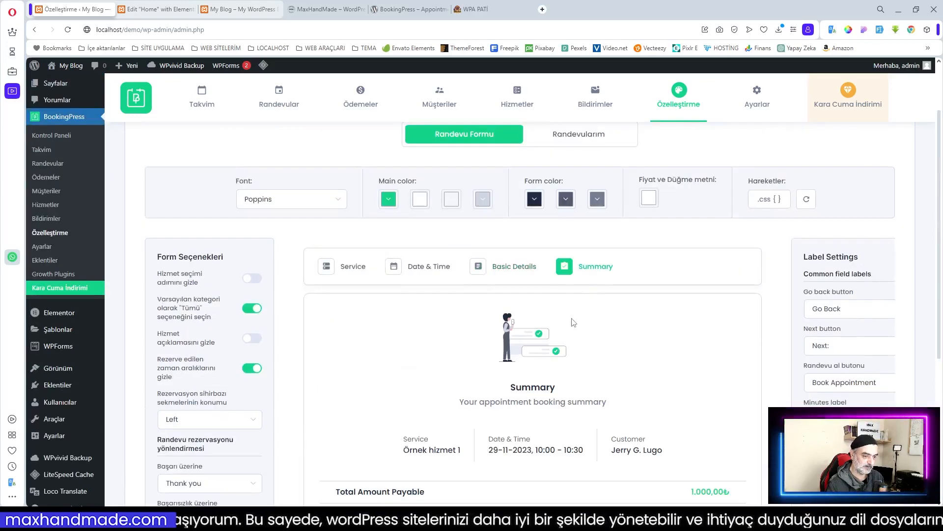
scroll(575, 322, "down", 5)
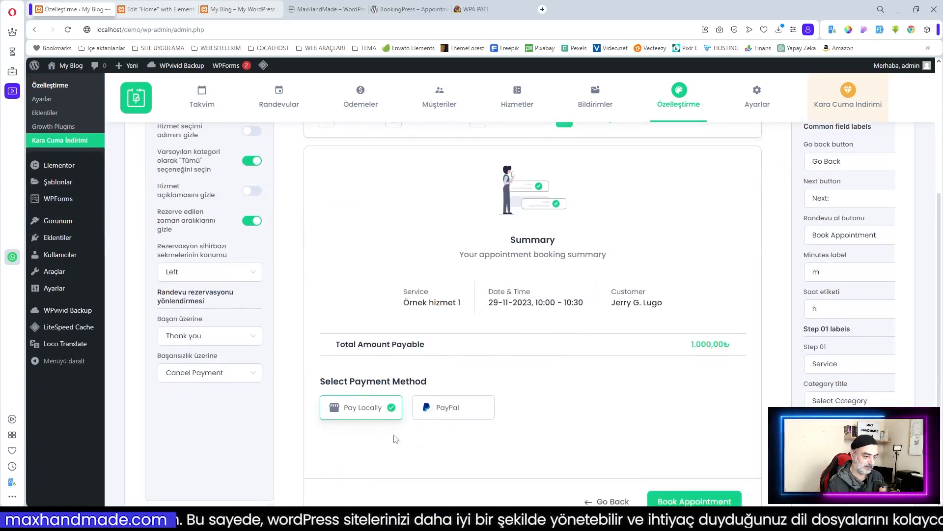
scroll(545, 421, "up", 5)
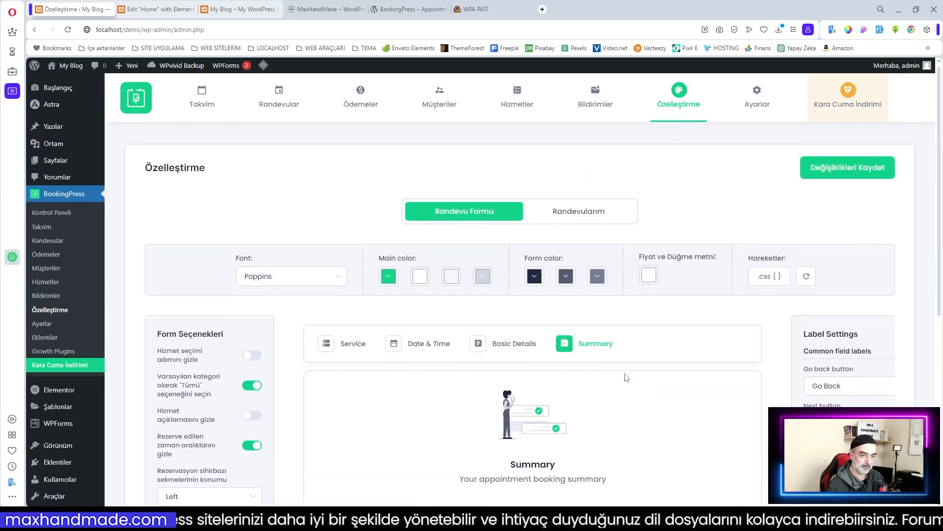
left_click(843, 179)
left_click(156, 9)
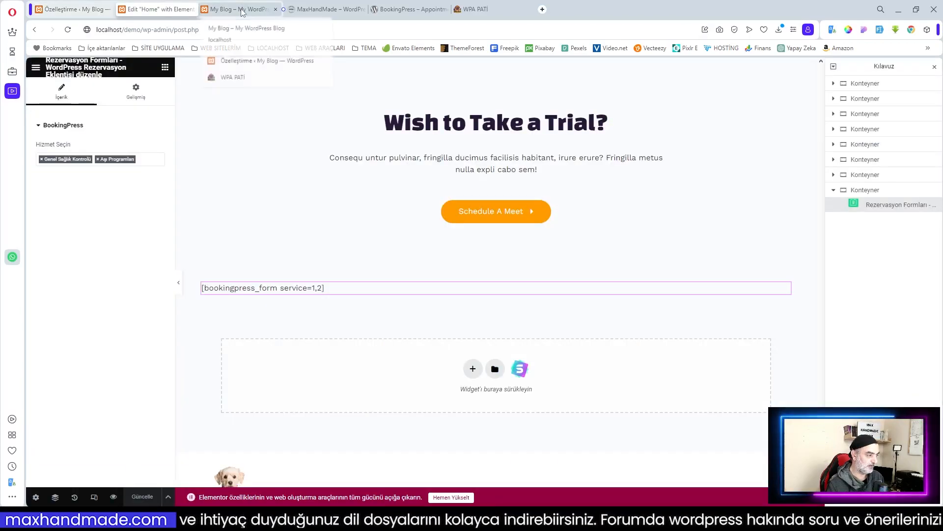
key("ctrl+Tab")
scroll(478, 278, "down", 12)
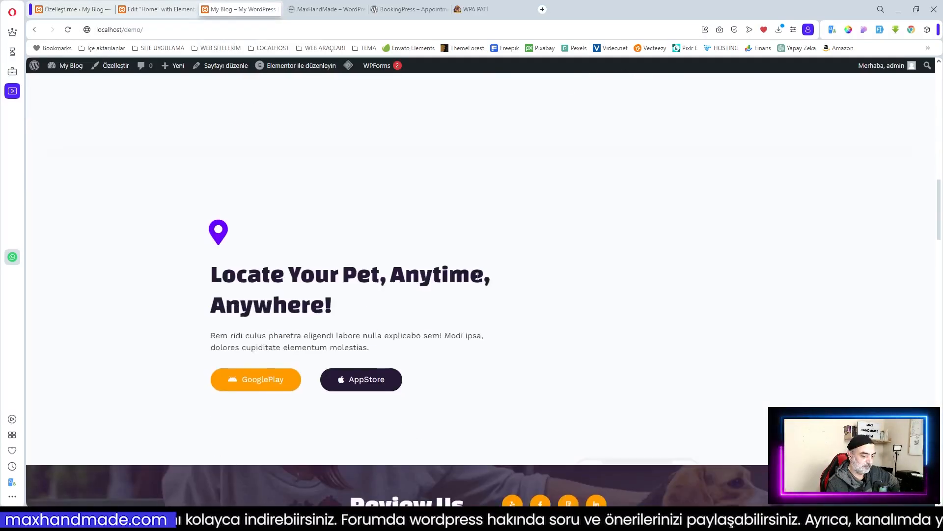
scroll(477, 276, "down", 15)
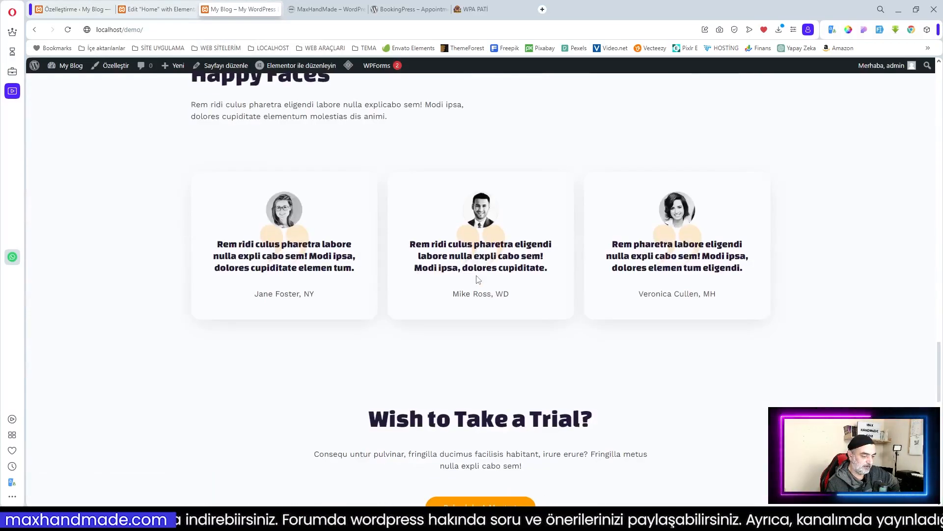
scroll(478, 279, "up", 5)
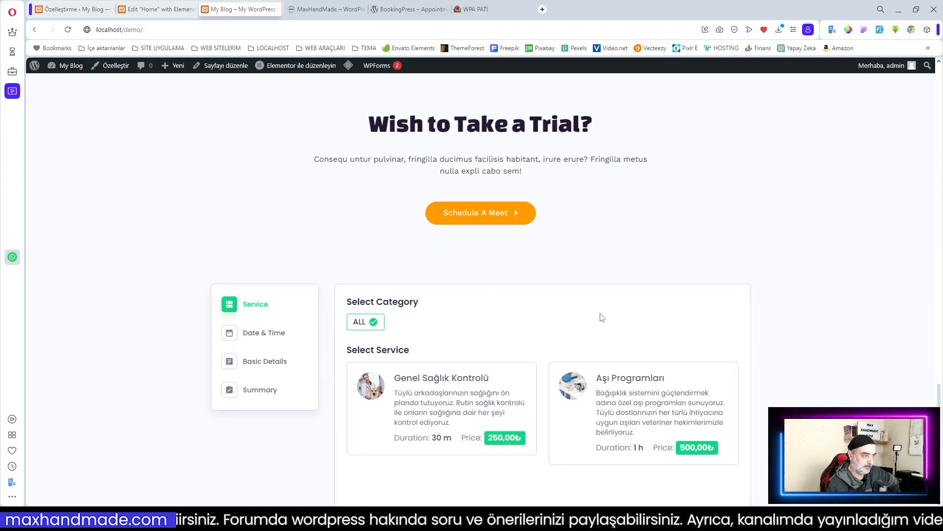
left_click(171, 11)
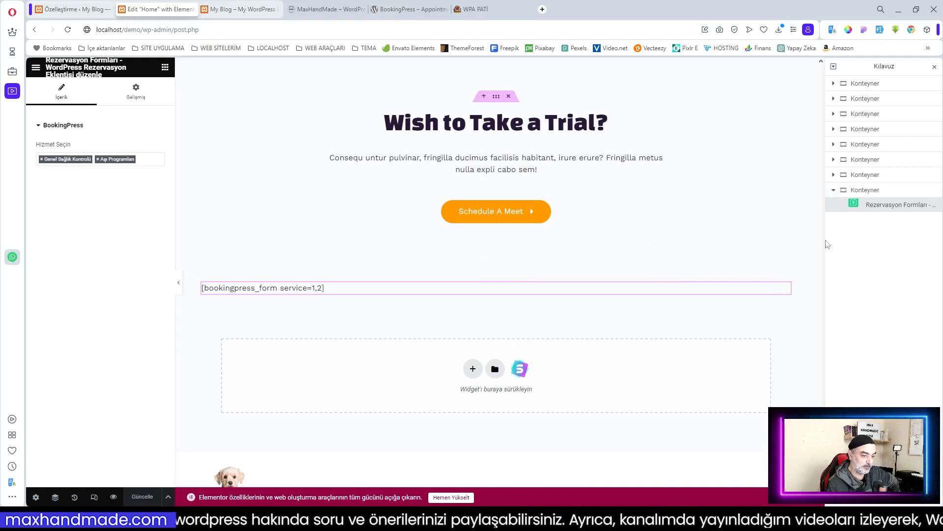
Step: Drag the booking form container in the Navigator to sit directly below the hero banner
left_click(835, 191)
scroll(698, 223, "up", 3)
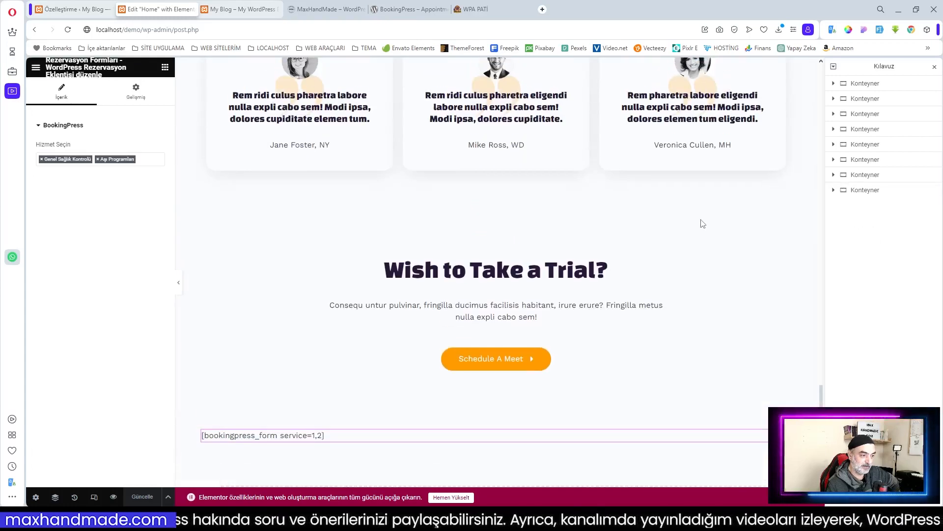
scroll(727, 225, "up", 12)
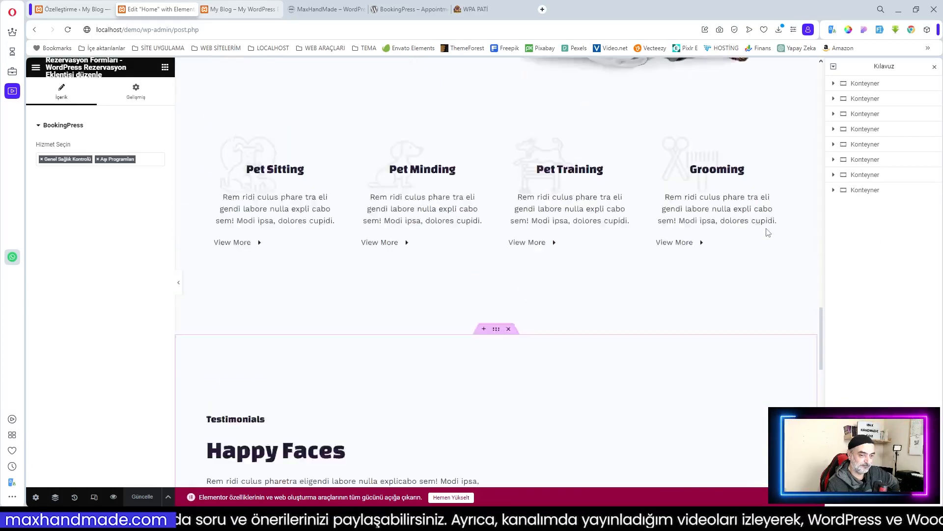
scroll(767, 232, "up", 10)
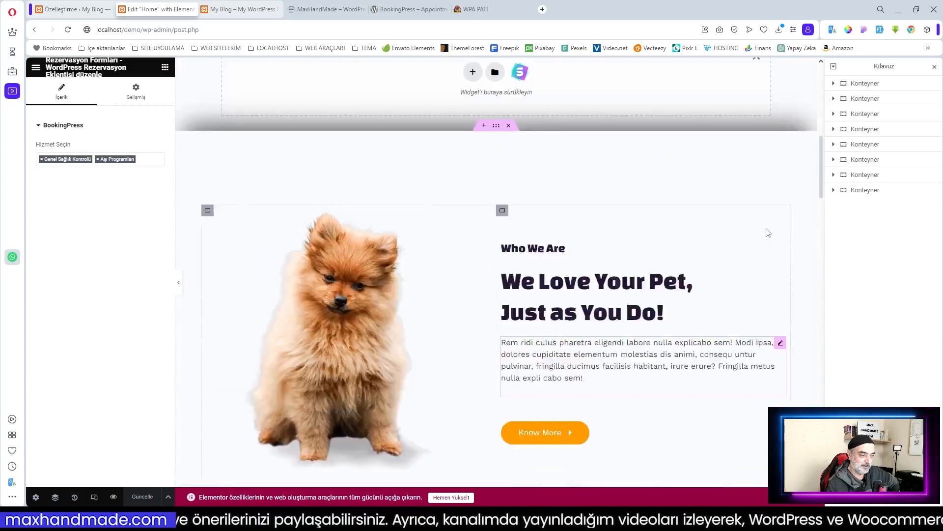
scroll(768, 233, "up", 1)
left_click_drag(861, 190, 882, 99)
scroll(680, 275, "up", 9)
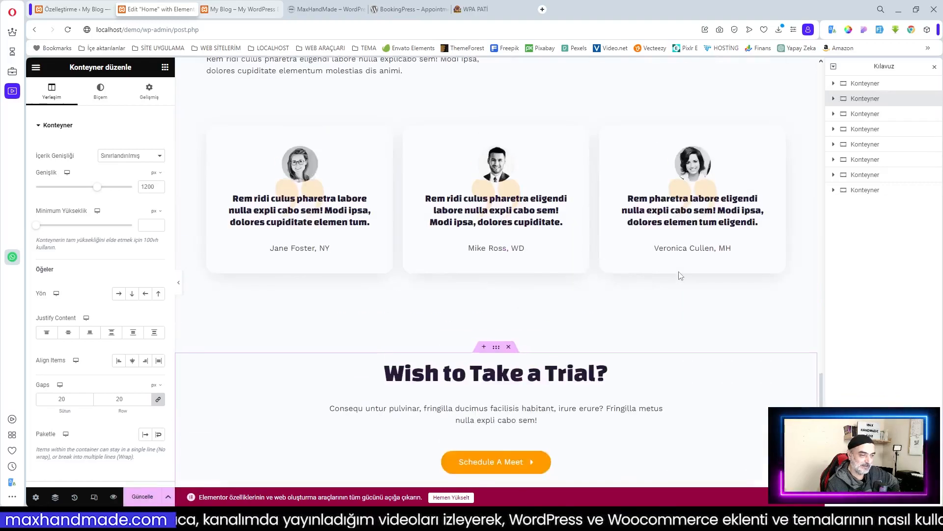
scroll(681, 275, "up", 20)
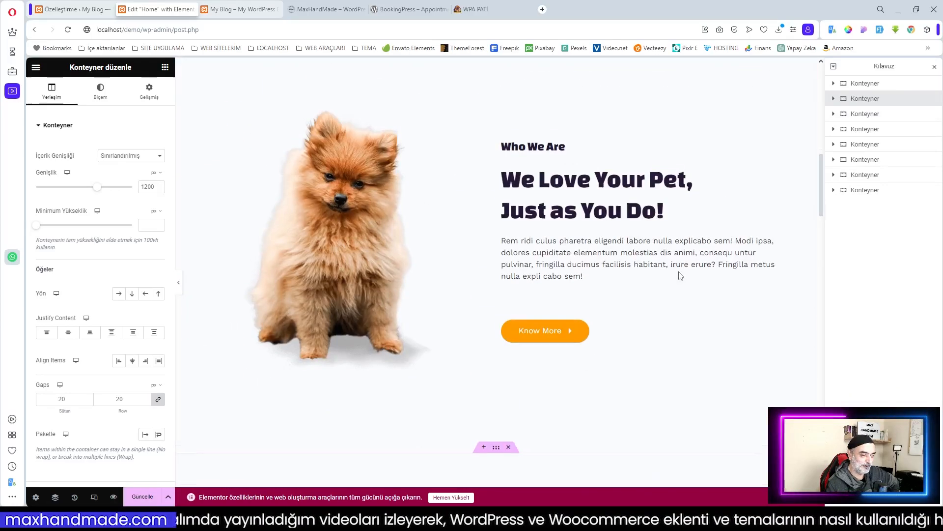
scroll(679, 275, "up", 4)
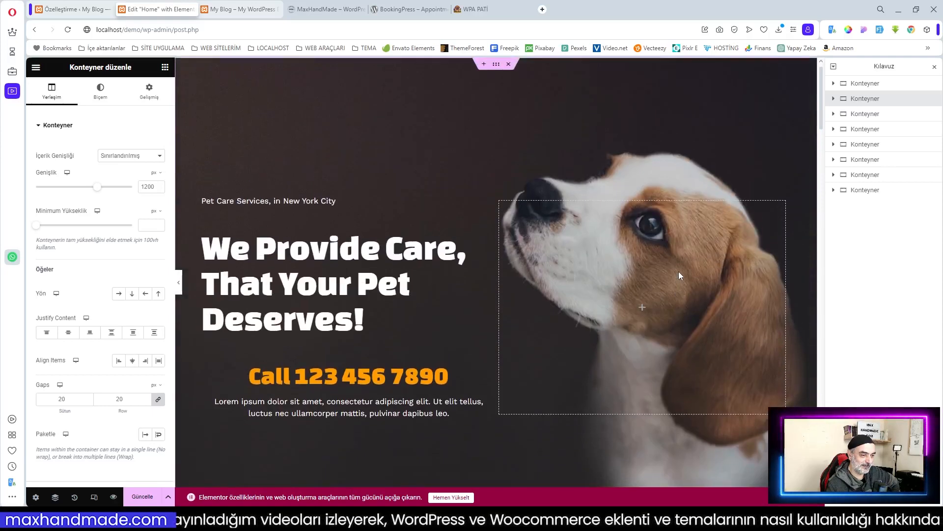
scroll(679, 276, "down", 5)
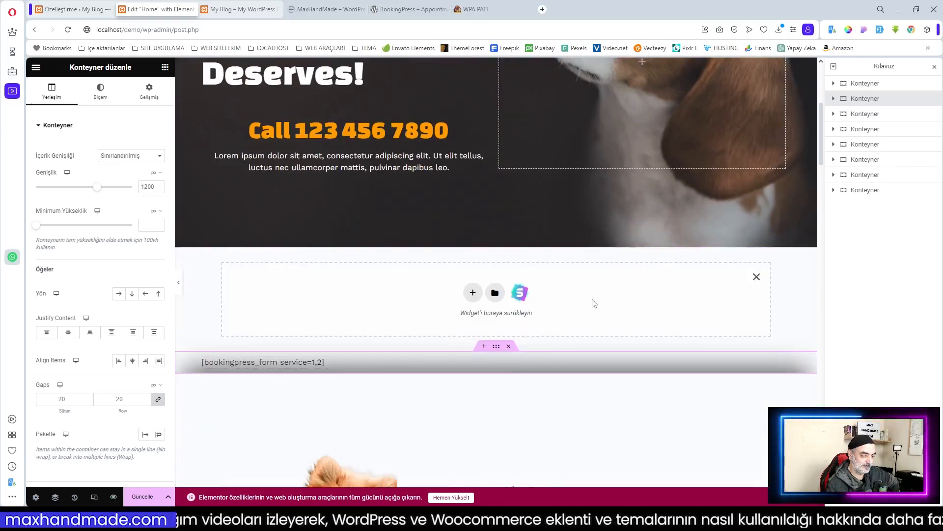
Step: Delete the empty container, publish with Güncelle, and reload the live home page
left_click(756, 277)
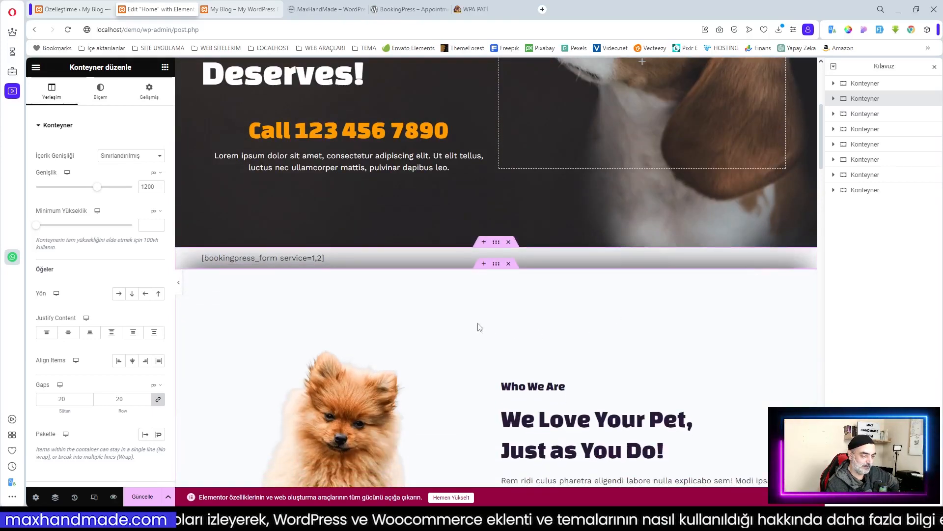
left_click(140, 497)
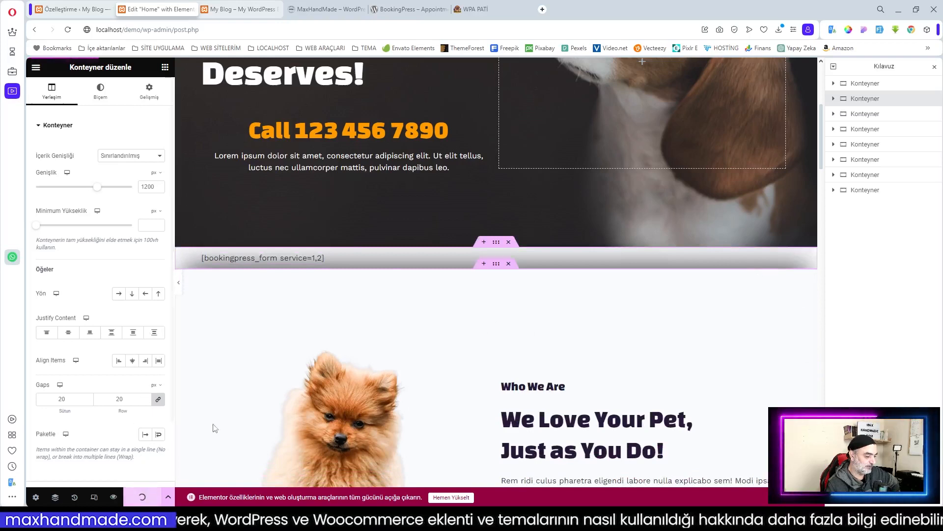
left_click(239, 9)
left_click(67, 29)
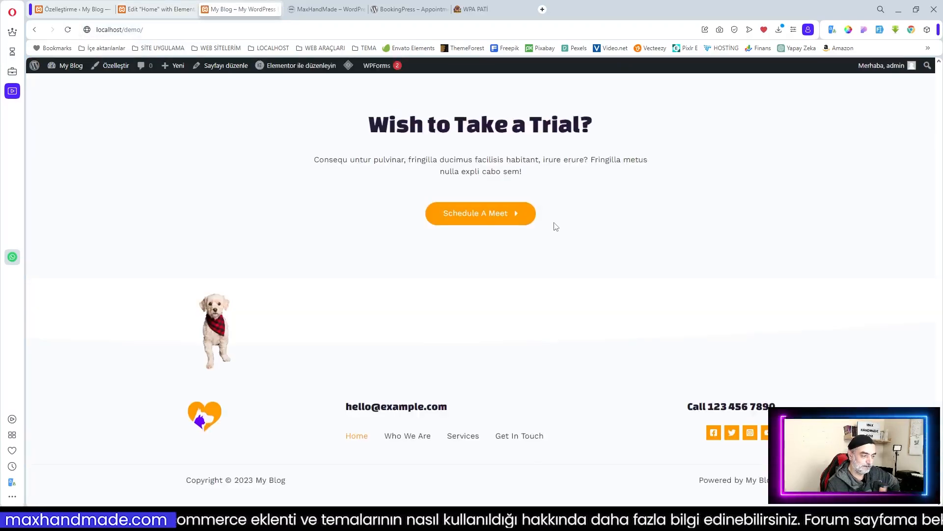
Step: Open the browser inspector to preview the home page at iPhone 12 Pro size
scroll(556, 227, "up", 4)
scroll(556, 226, "up", 20)
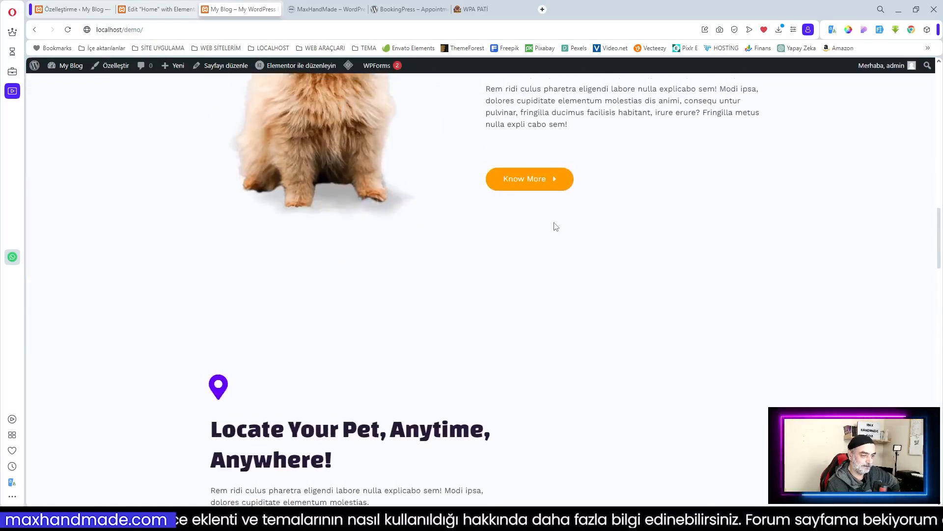
scroll(555, 227, "up", 4)
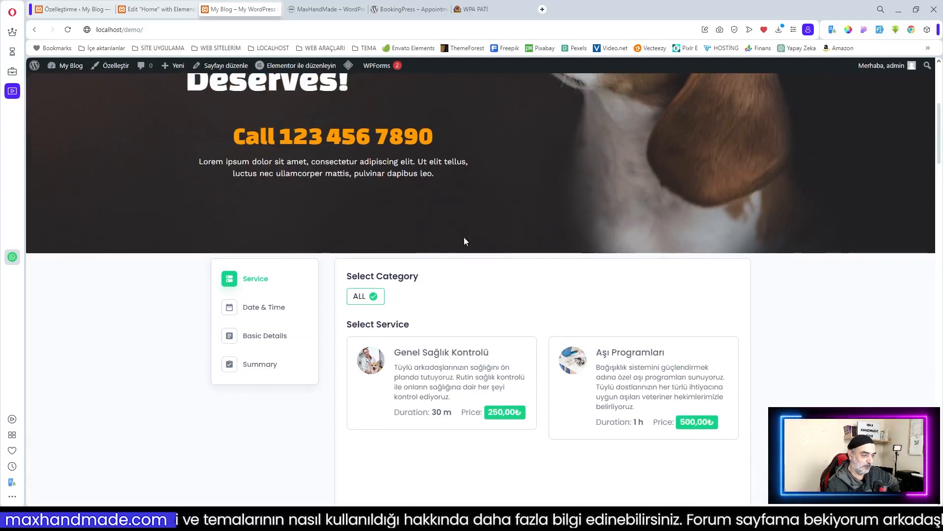
scroll(446, 243, "up", 4)
scroll(447, 243, "down", 5)
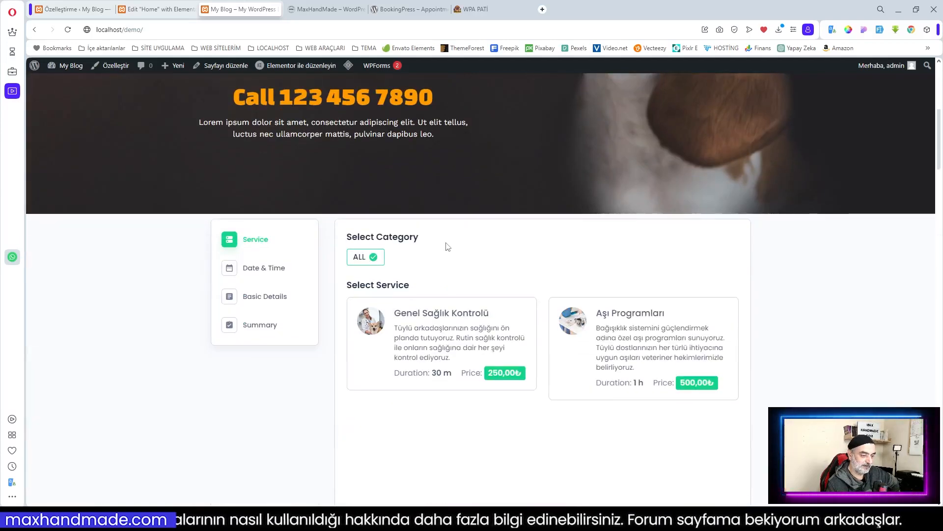
scroll(557, 327, "up", 3)
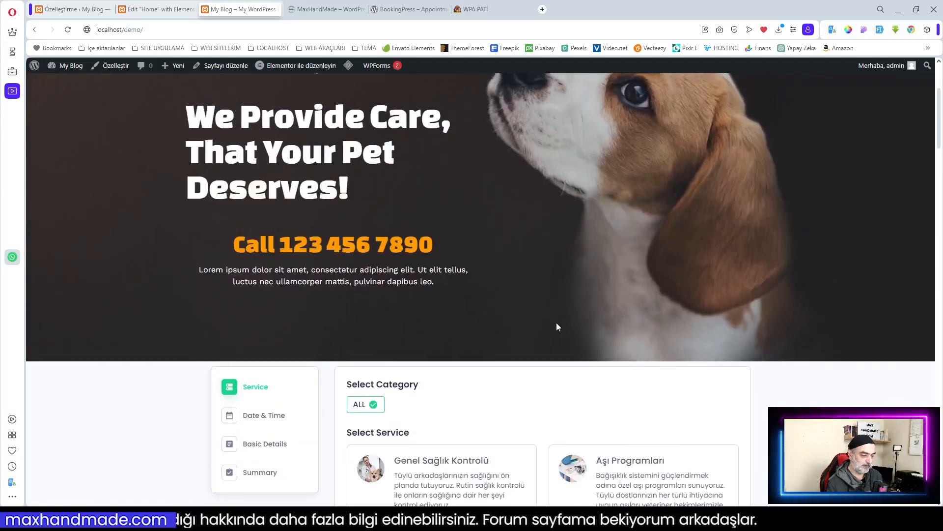
right_click(470, 192)
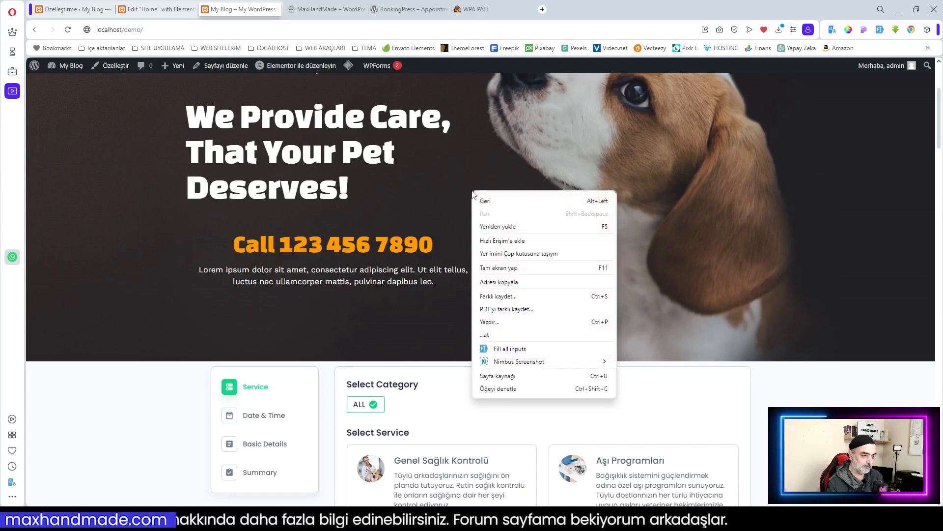
left_click(513, 389)
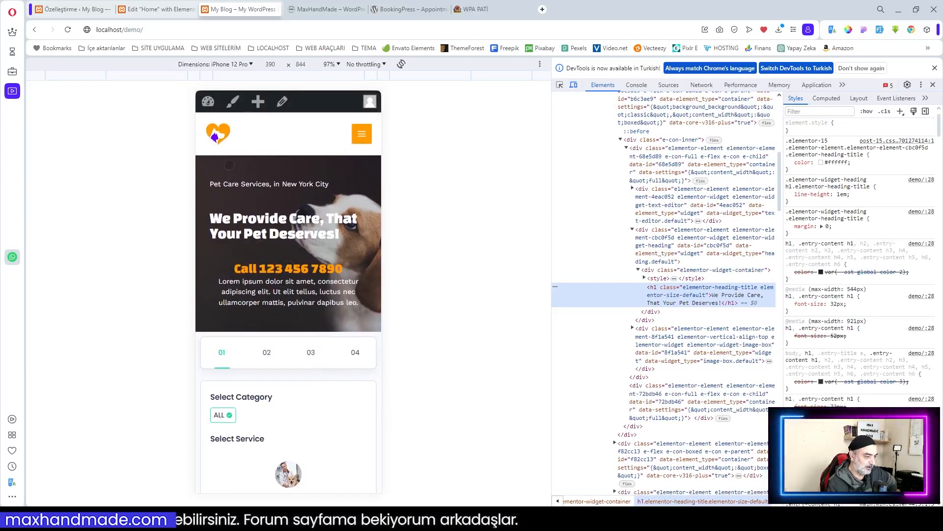
Step: Open and close the mobile navigation menu to test it
scroll(229, 165, "down", 2)
scroll(295, 197, "up", 2)
left_click(364, 137)
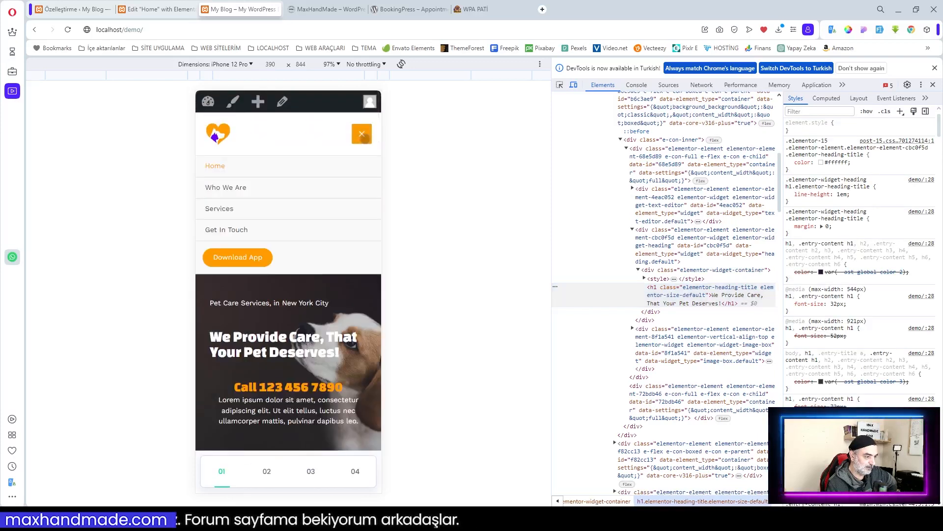
left_click(365, 138)
Step: Choose Genel Sağlık Kontrolü in the booking form to reach the Date & Time step
scroll(294, 228, "down", 3)
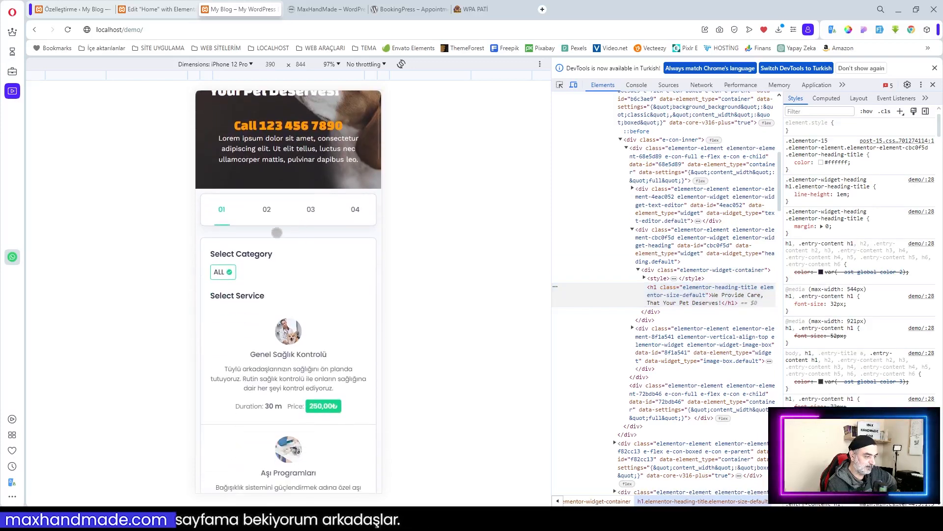
scroll(255, 345, "down", 5)
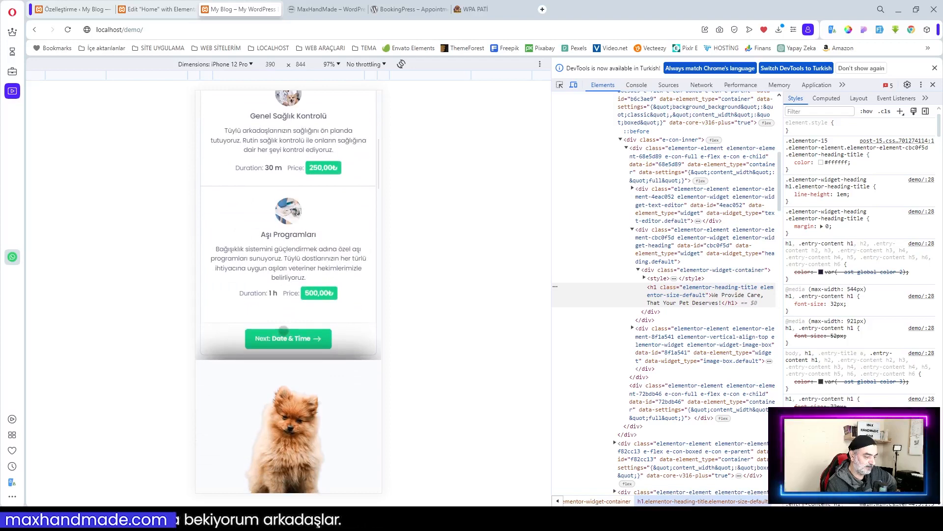
scroll(256, 345, "down", 2)
scroll(283, 331, "up", 5)
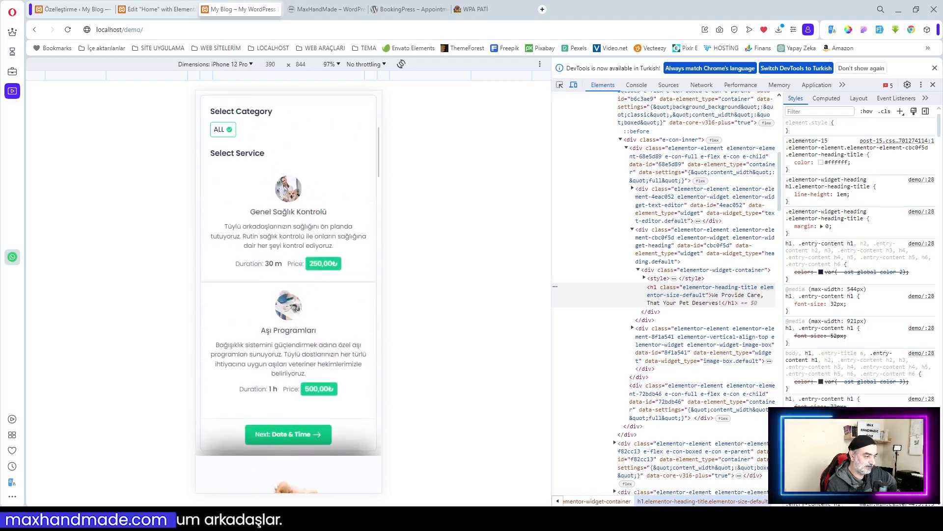
scroll(306, 308, "up", 3)
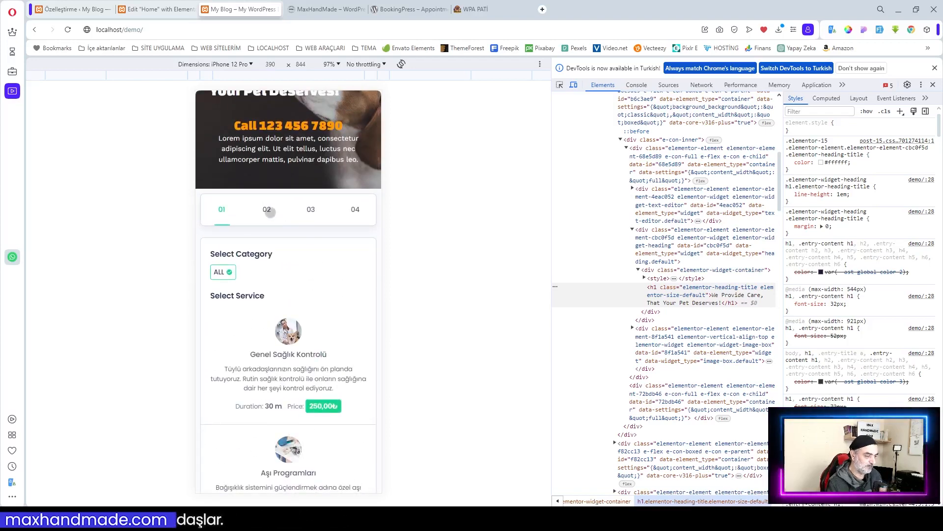
left_click(270, 211)
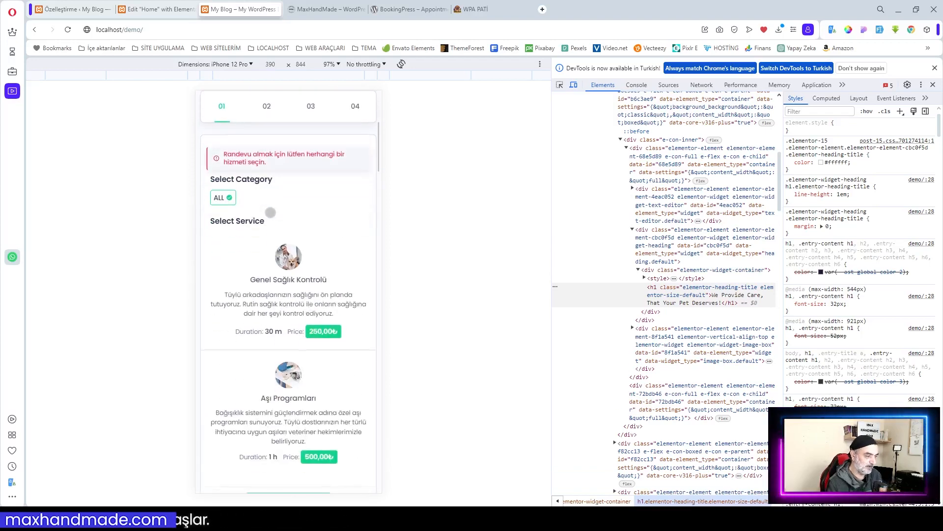
left_click(327, 352)
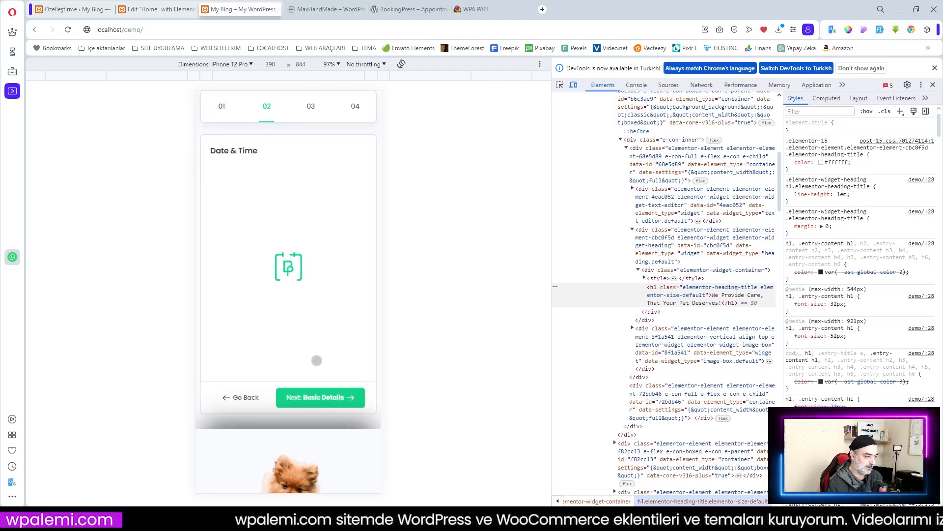
left_click(934, 69)
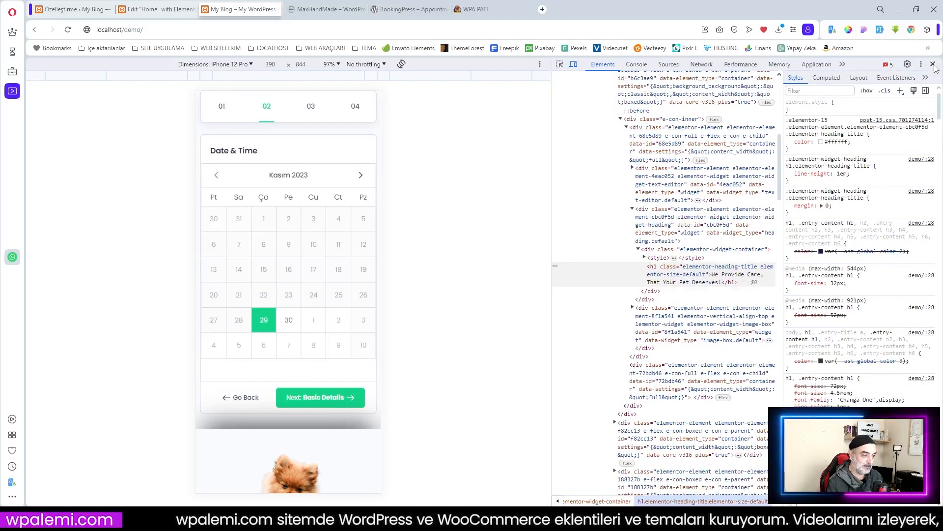
Step: Close DevTools and continue from Genel Sağlık Kontrolü to the Date & Time step
left_click(934, 64)
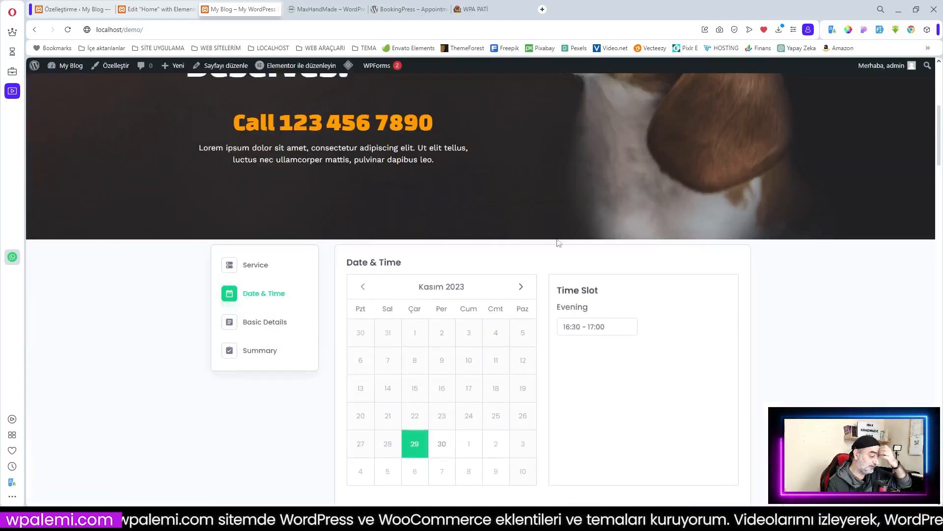
left_click(256, 268)
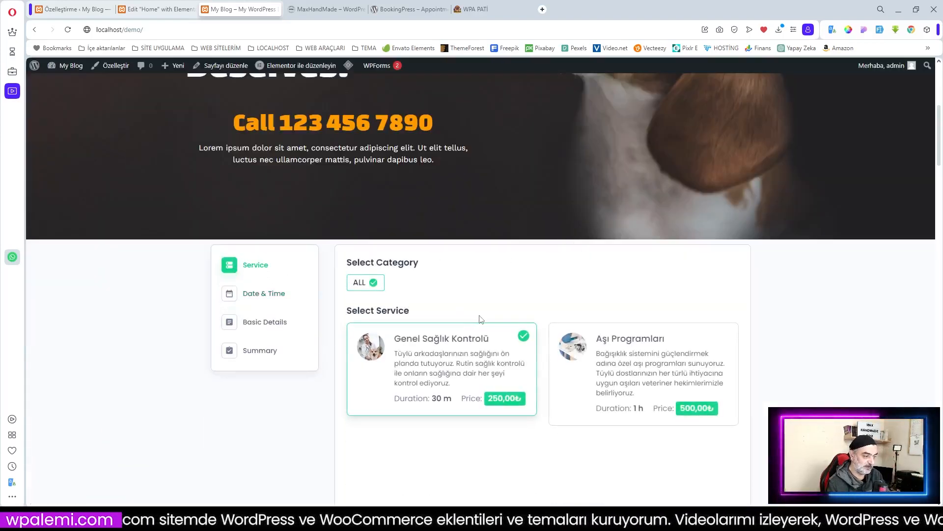
scroll(465, 338, "down", 1)
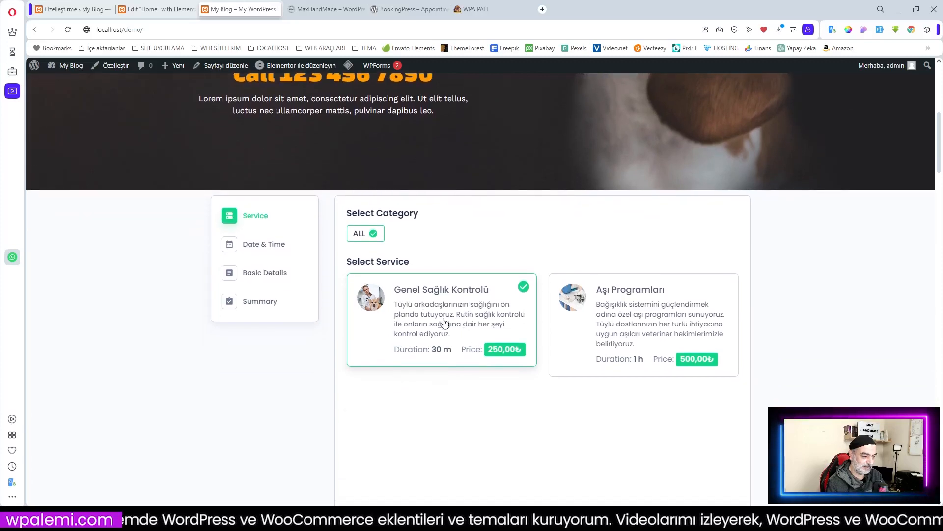
scroll(685, 332, "down", 4)
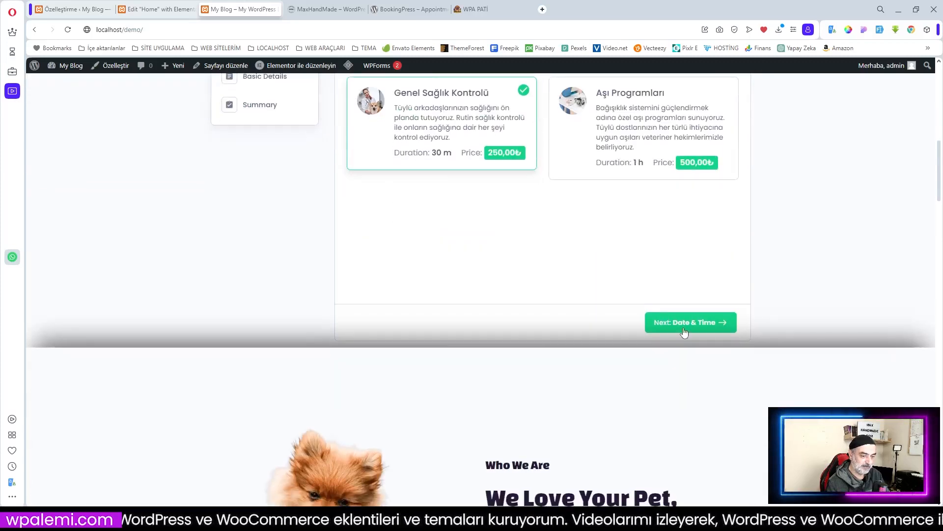
left_click(635, 328)
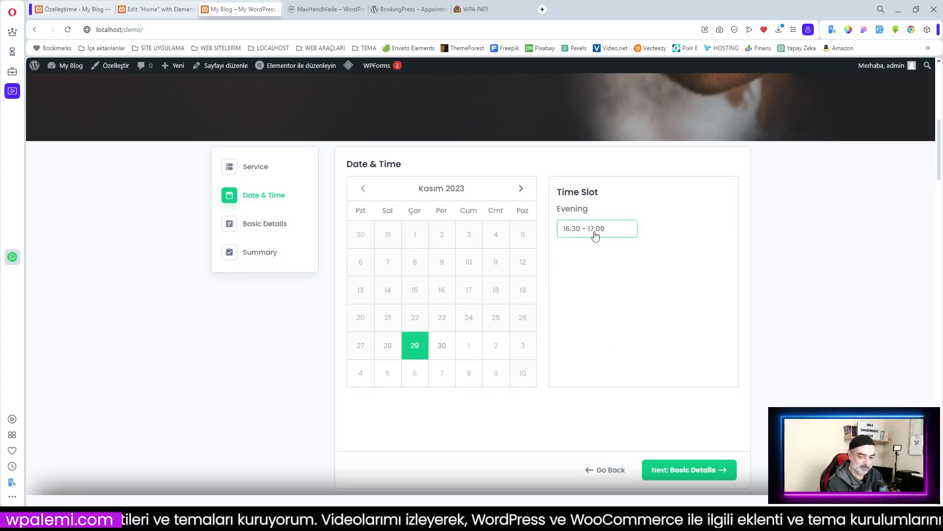
Step: Pick the 29 November 16:30–17:00 slot and autofill Basic Details with test data
left_click(266, 228)
left_click(569, 157)
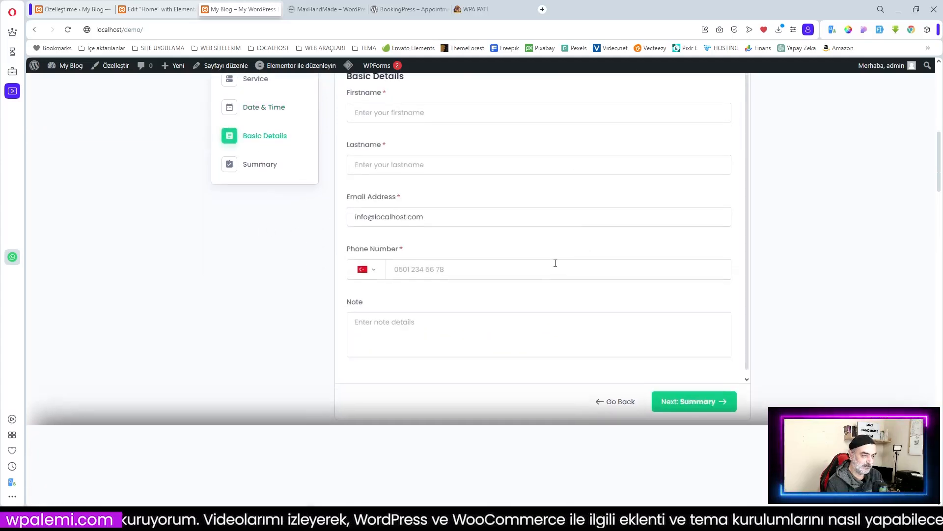
scroll(492, 261, "up", 2)
left_click(371, 210)
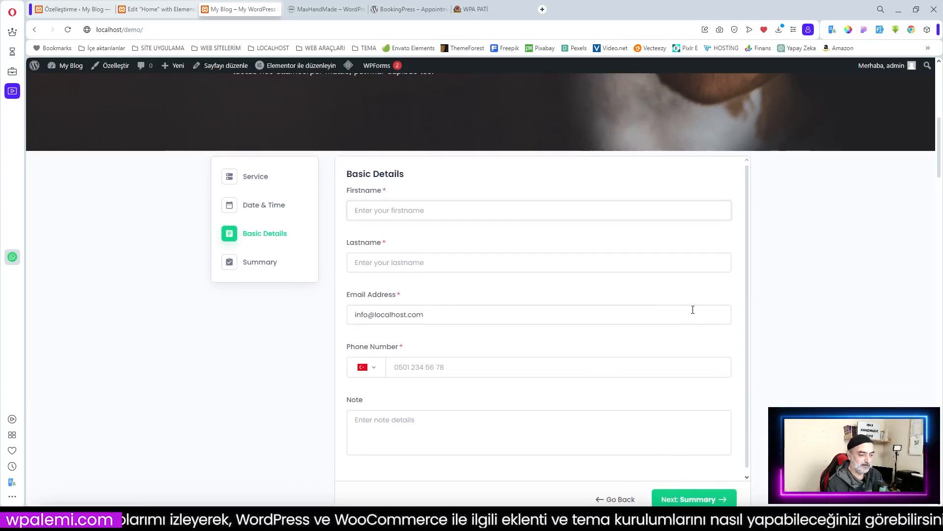
left_click(879, 30)
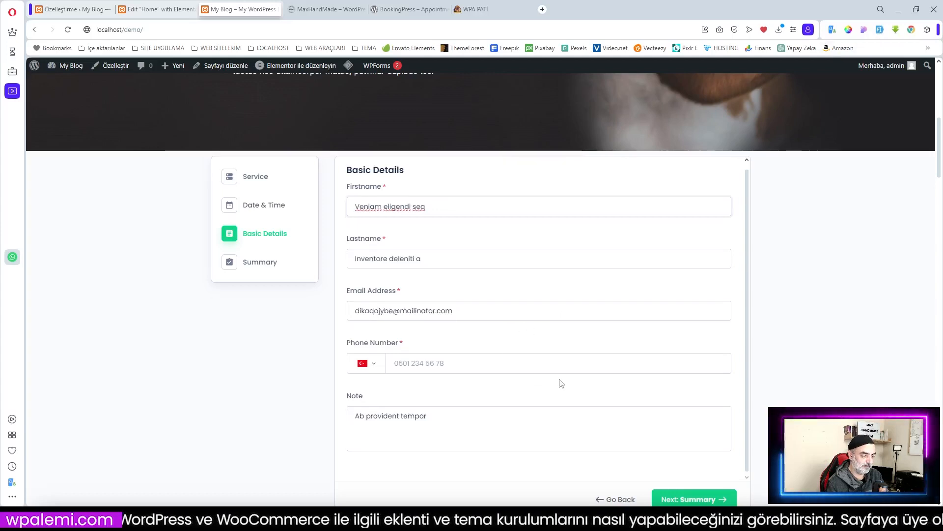
Step: Continue to the booking Summary step and review it
scroll(558, 381, "down", 1)
left_click(695, 450)
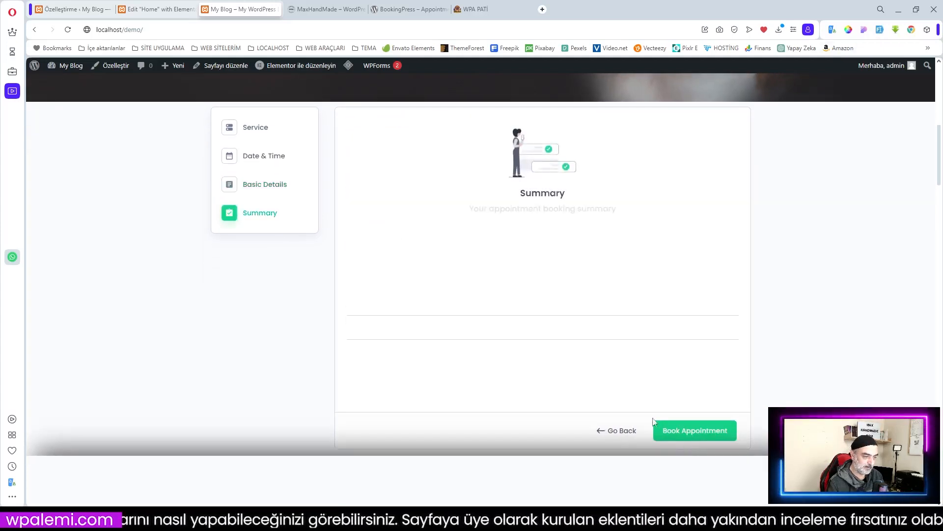
scroll(581, 328, "up", 2)
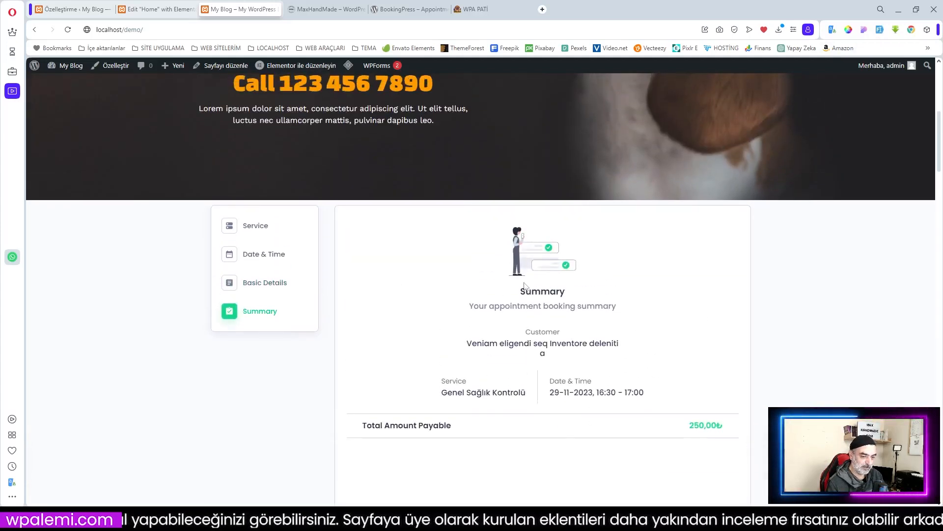
scroll(616, 381, "down", 2)
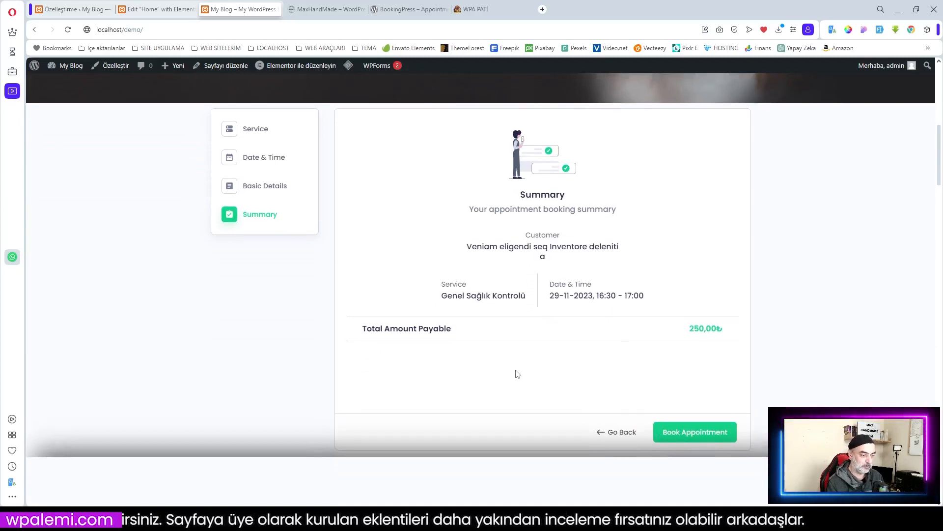
scroll(515, 375, "up", 4)
scroll(516, 375, "down", 3)
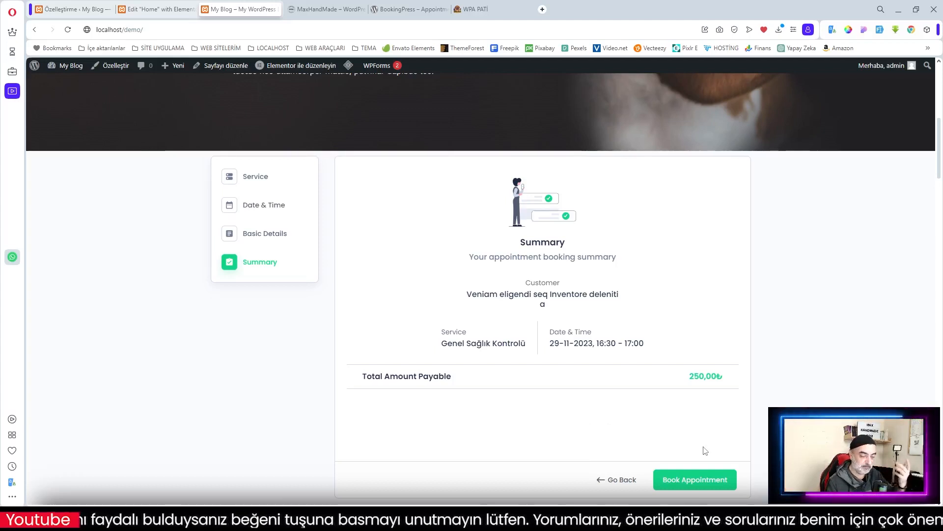
scroll(705, 450, "up", 10)
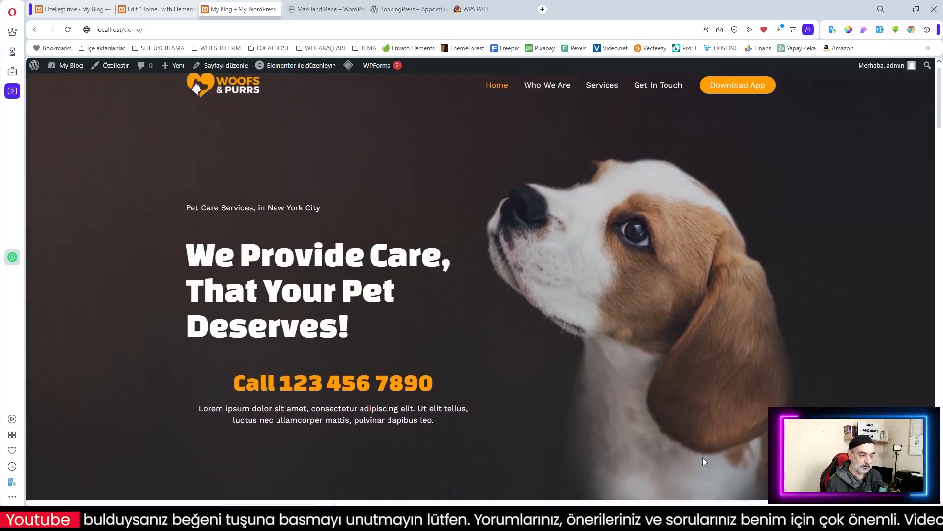
scroll(703, 461, "down", 8)
scroll(703, 461, "up", 5)
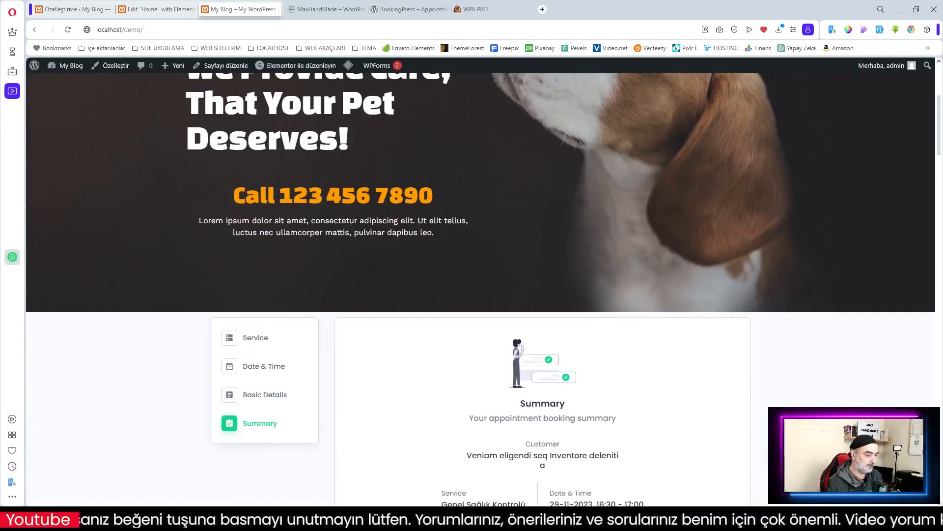
scroll(352, 369, "up", 1)
left_click(280, 387)
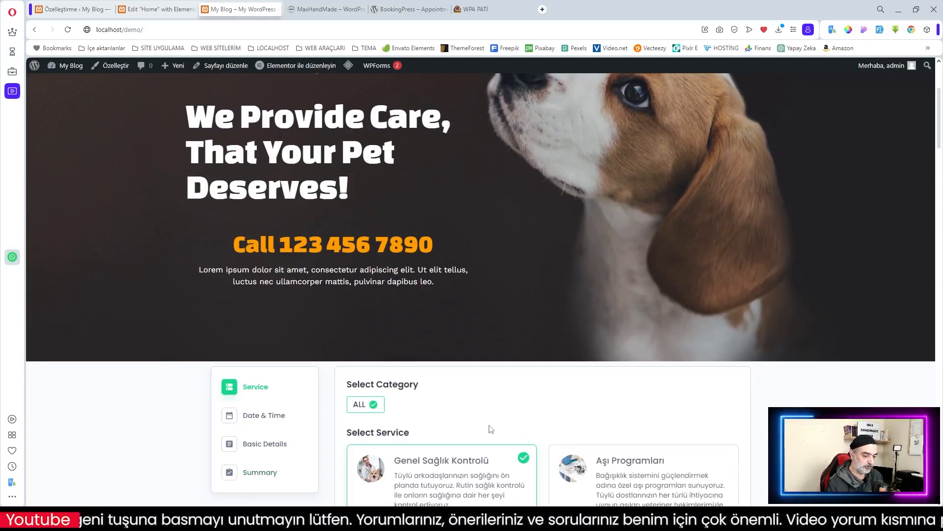
scroll(491, 429, "down", 3)
left_click(73, 9)
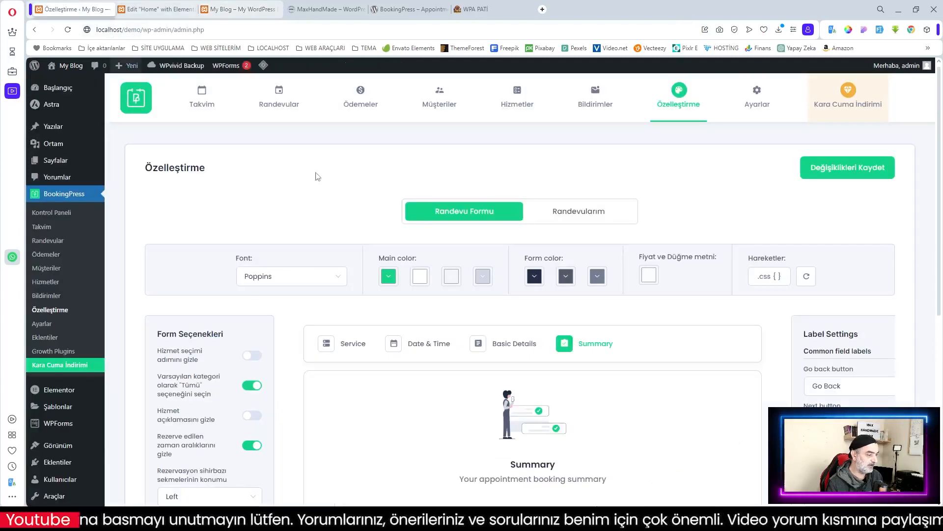
Step: Change the Service summary title to Hizmet
scroll(654, 306, "down", 4)
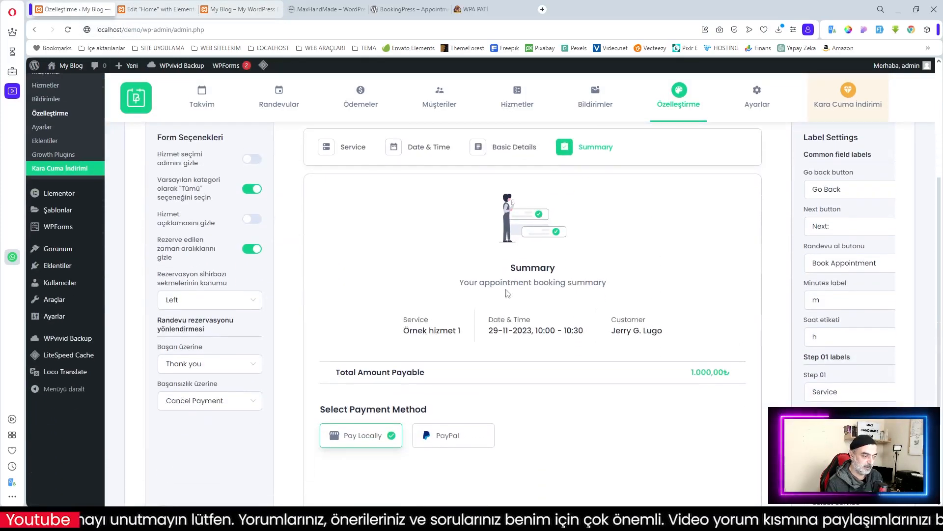
scroll(850, 328, "up", 3)
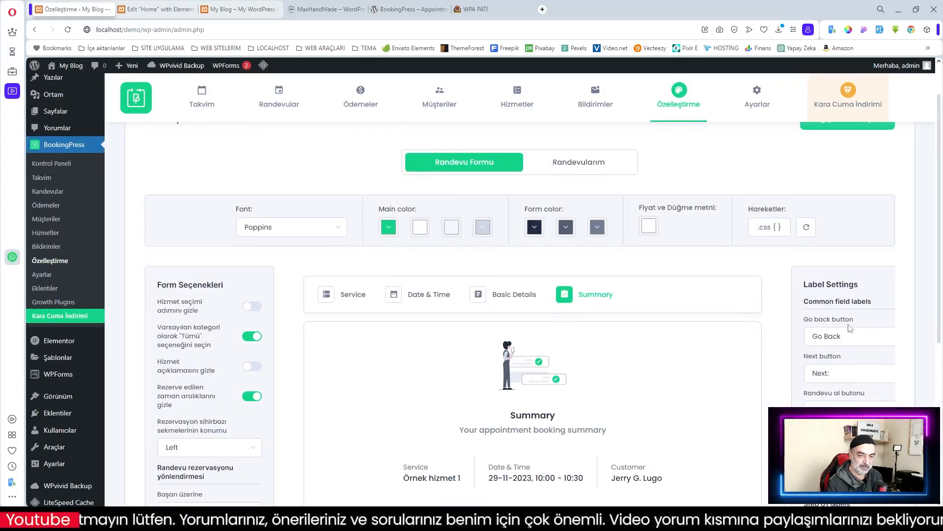
scroll(850, 328, "down", 10)
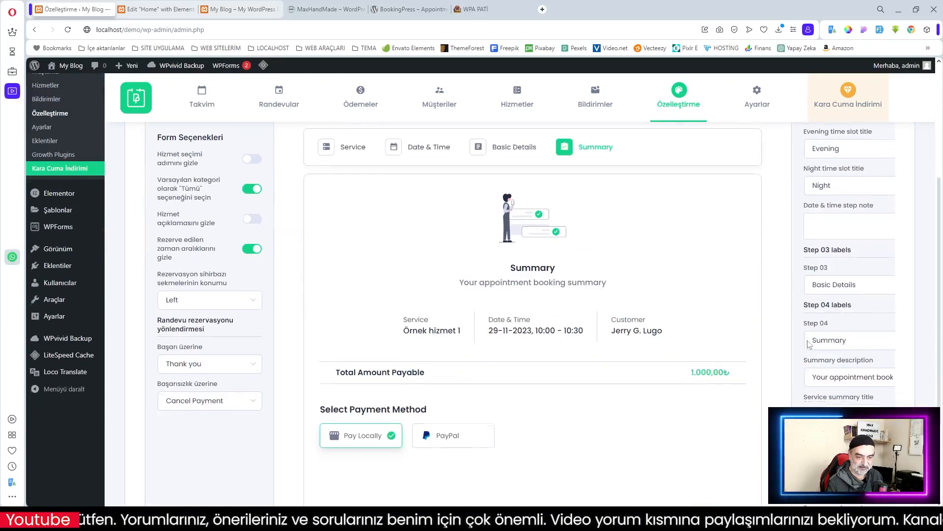
scroll(835, 354, "down", 8)
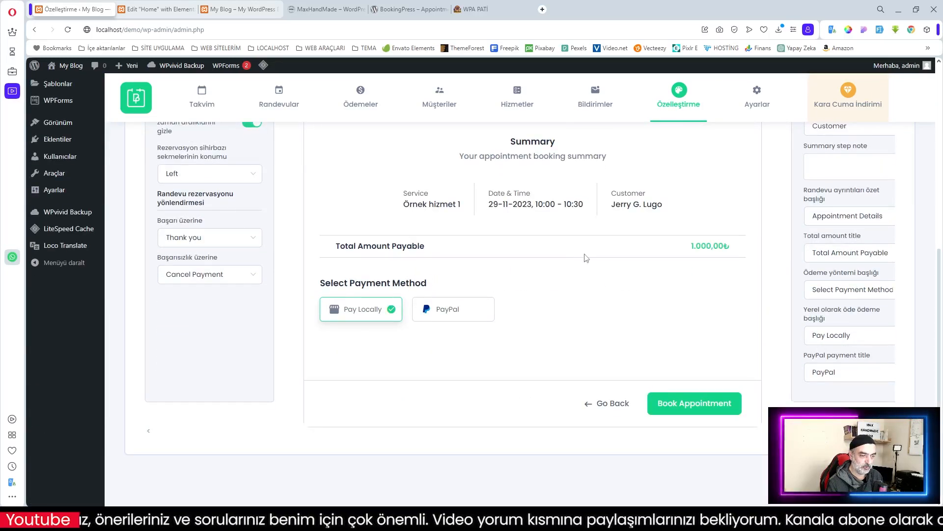
scroll(586, 258, "up", 2)
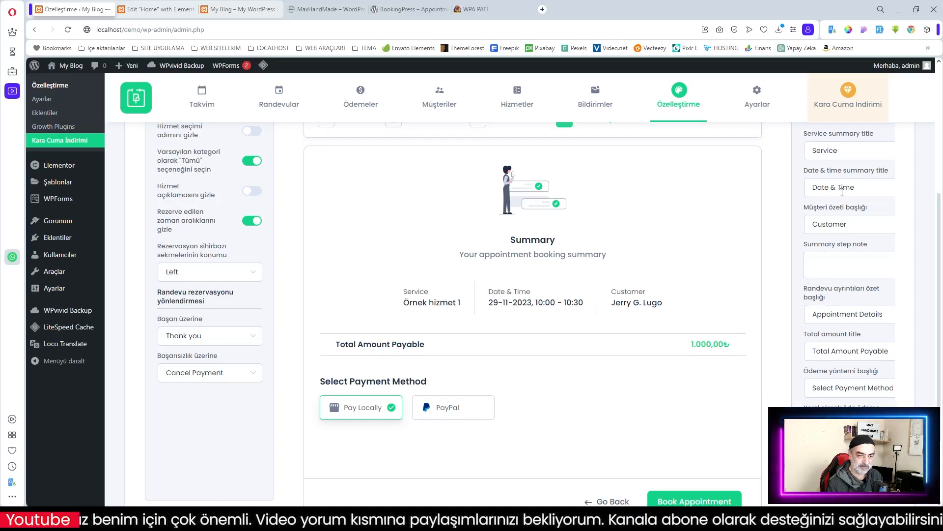
left_click_drag(845, 156, 776, 159)
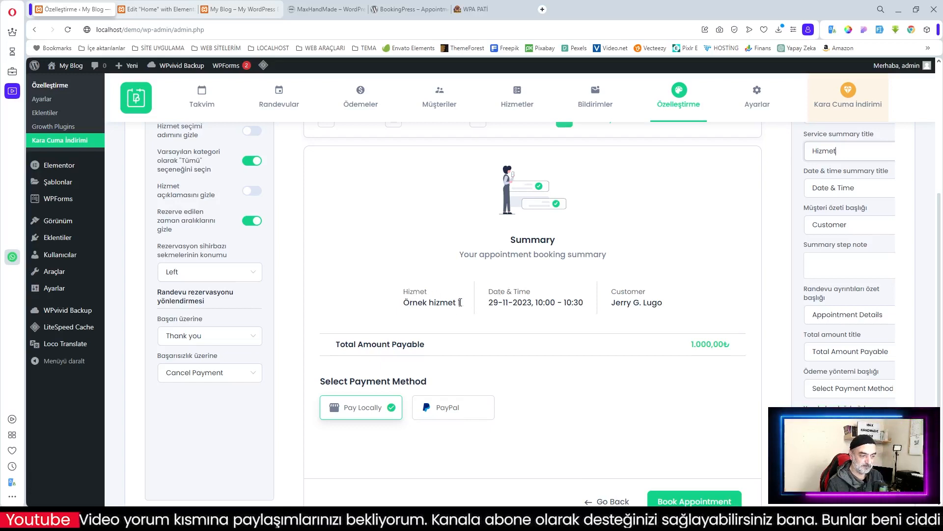
Step: Replace the Date & Time summary title with Tarih ve Zaman
left_click_drag(862, 188, 837, 190)
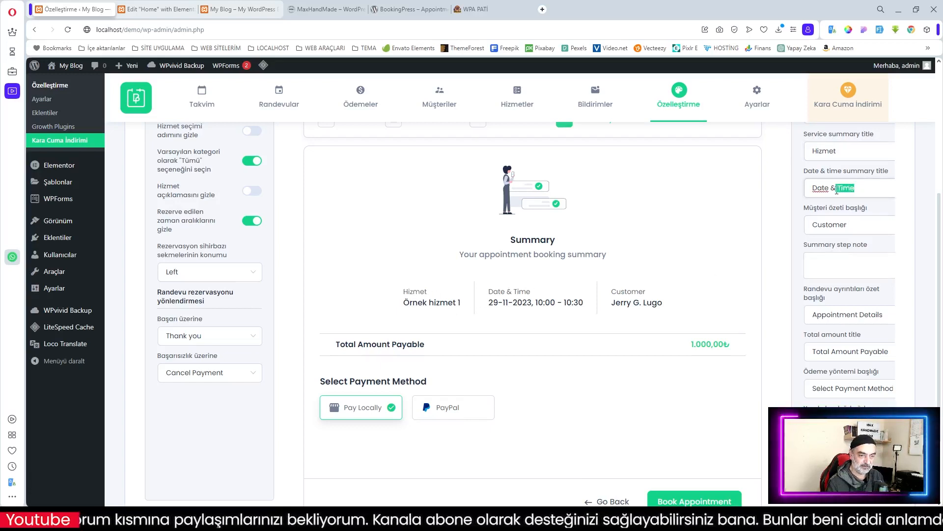
type("Tarih Zaman")
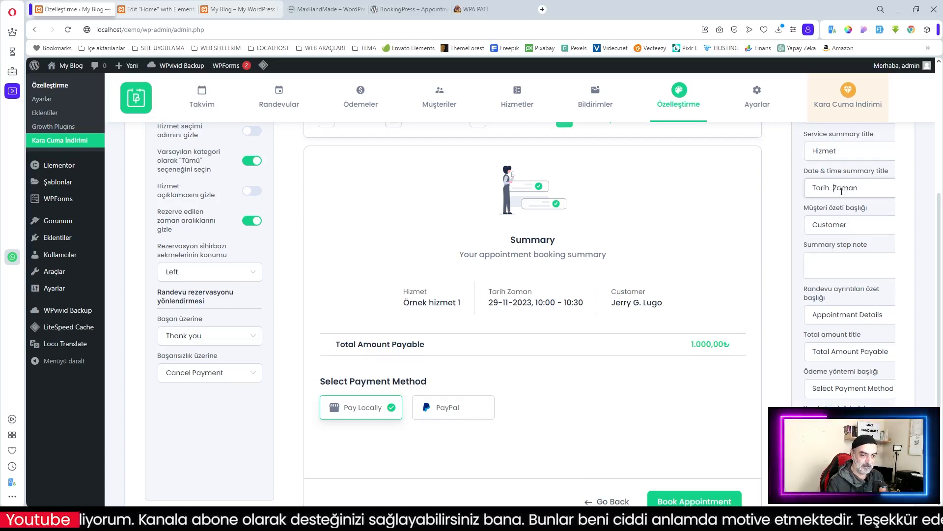
scroll(858, 295, "up", 10)
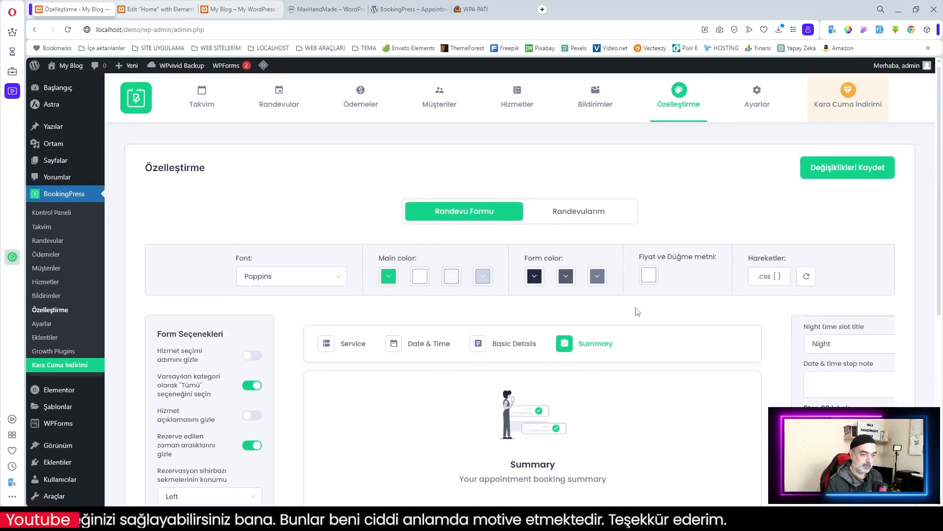
scroll(583, 337, "down", 2)
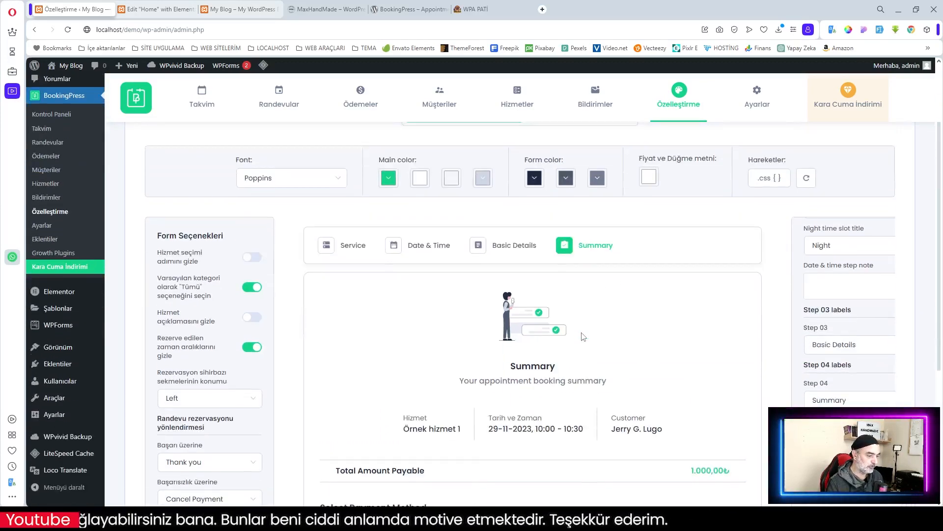
scroll(393, 326, "up", 2)
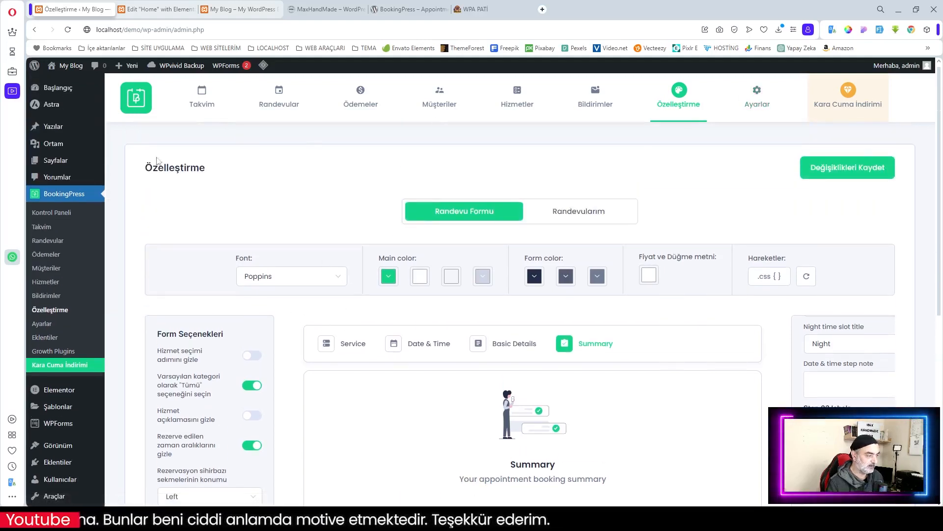
Step: Save the customization changes and bring up the booking form's field settings
mouse_move(678, 100)
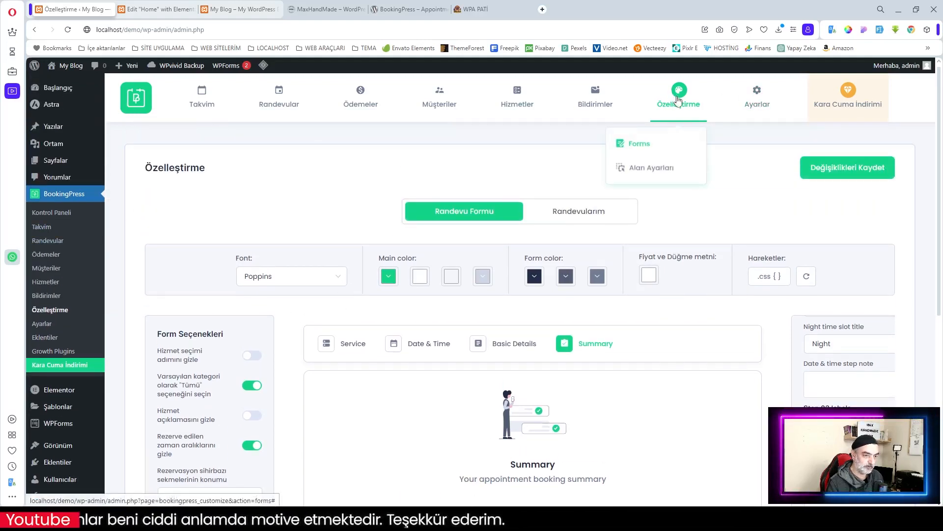
left_click(641, 170)
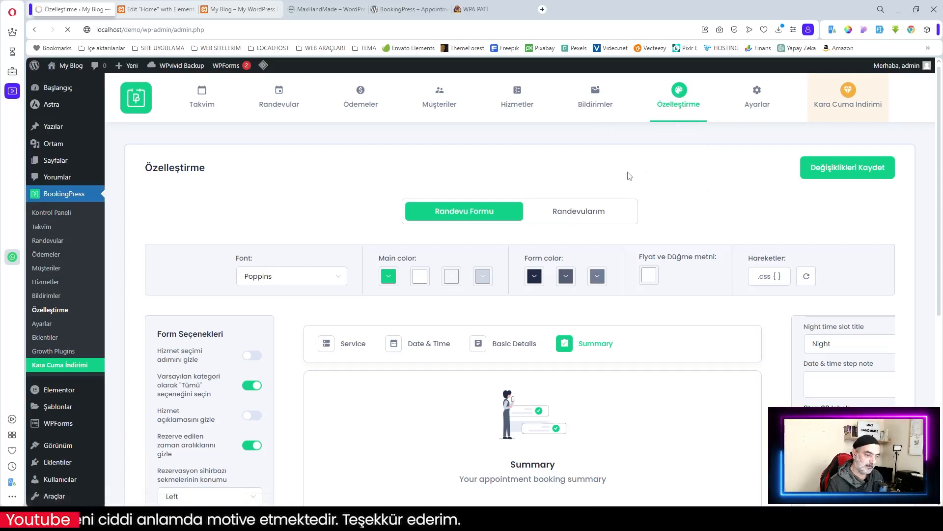
left_click(854, 171)
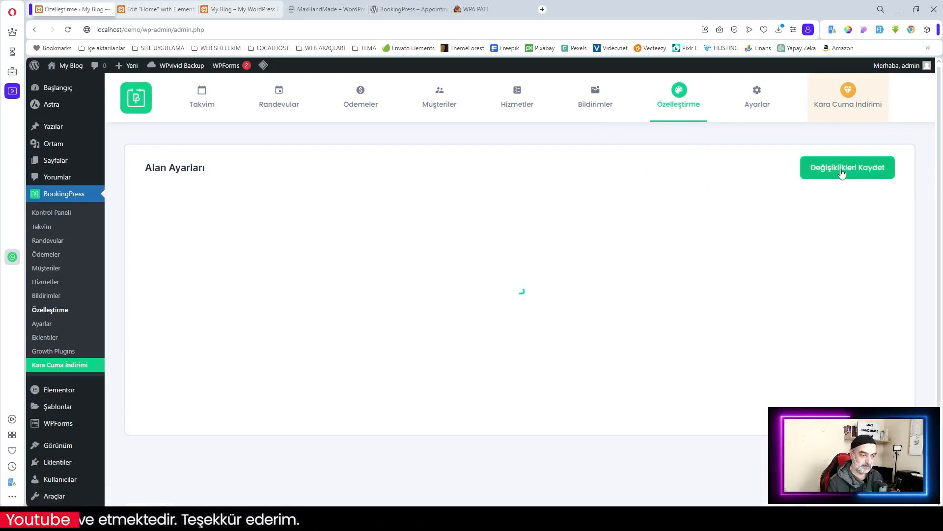
Step: Inspect the Fullname field's settings, then look through the form field list
mouse_move(678, 98)
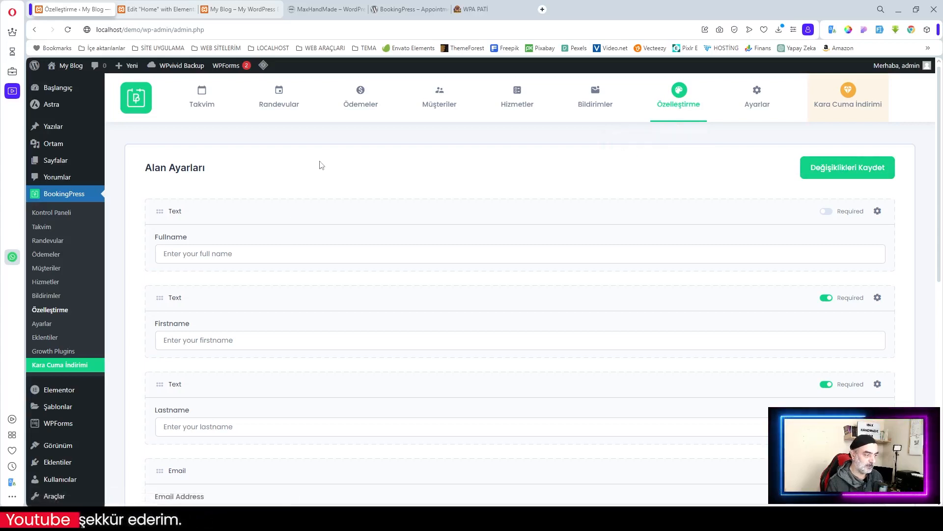
scroll(383, 316, "down", 1)
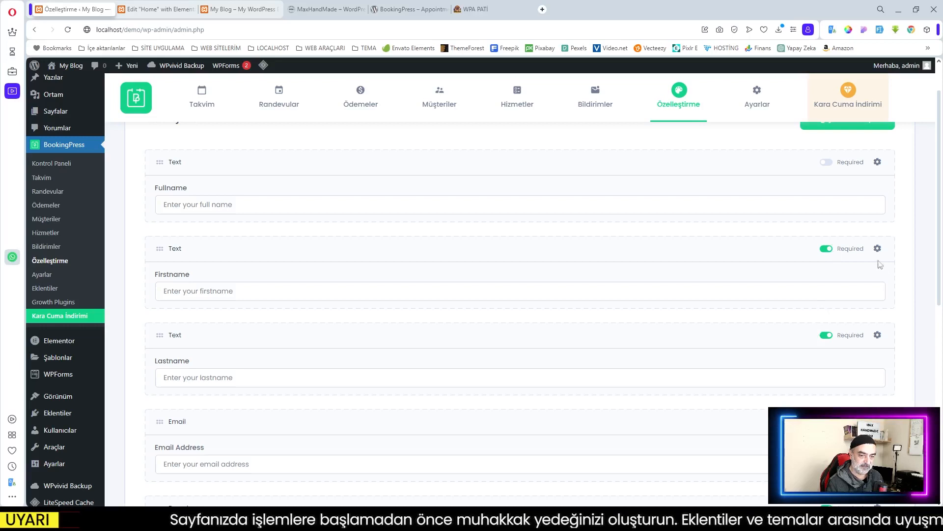
left_click(877, 161)
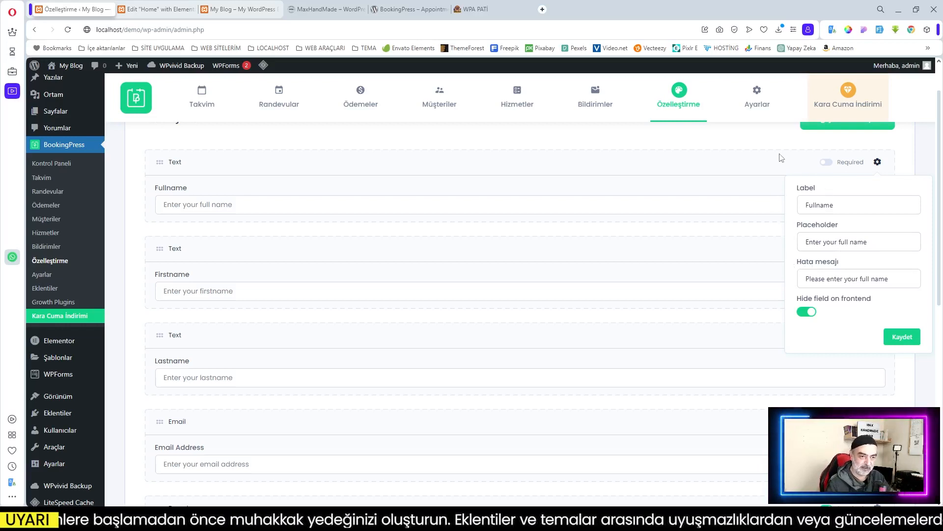
left_click(711, 150)
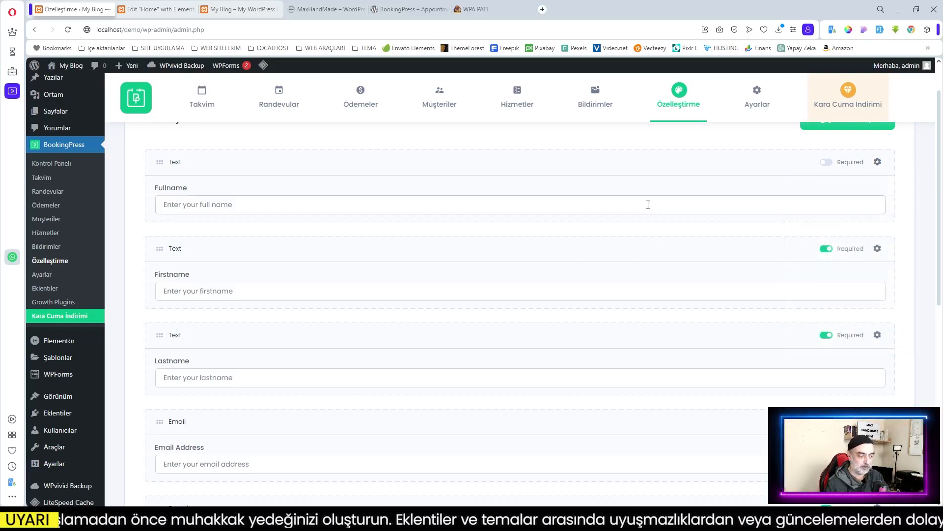
scroll(648, 204, "down", 2)
scroll(648, 207, "down", 6)
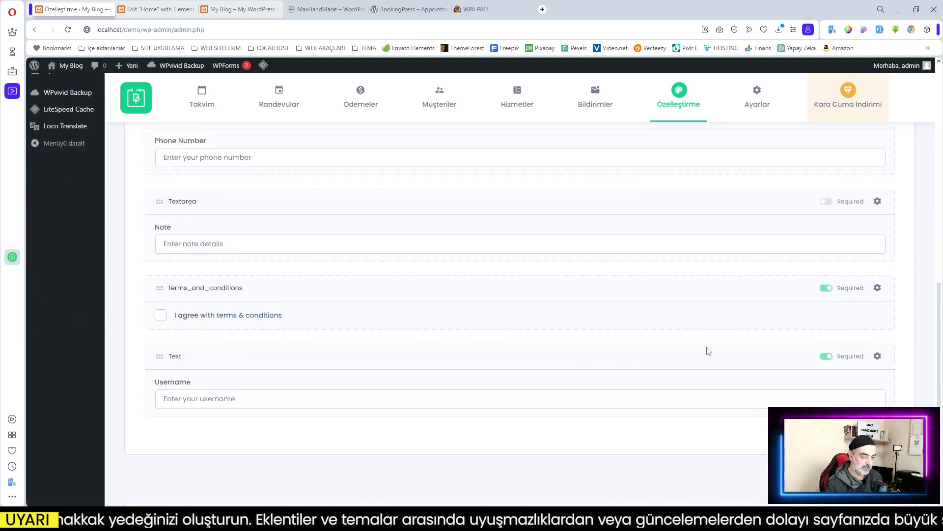
scroll(709, 351, "up", 8)
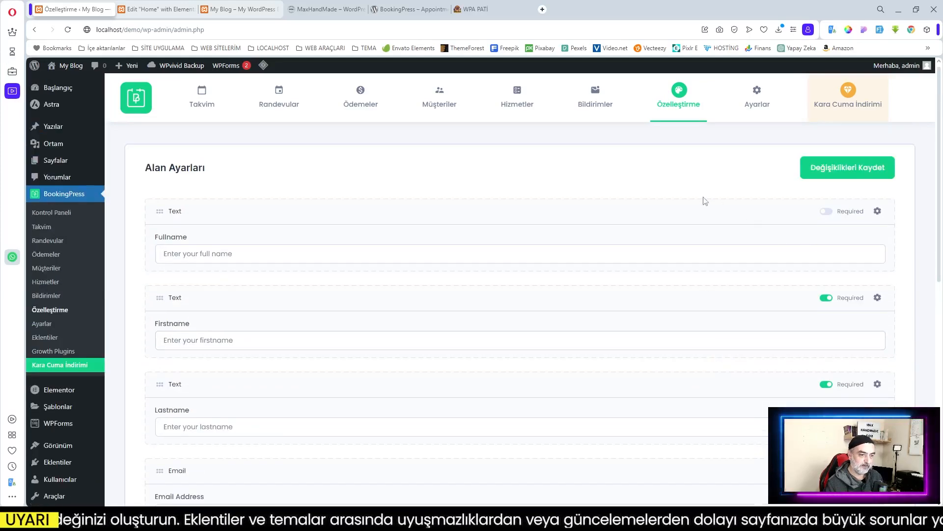
scroll(538, 290, "down", 9)
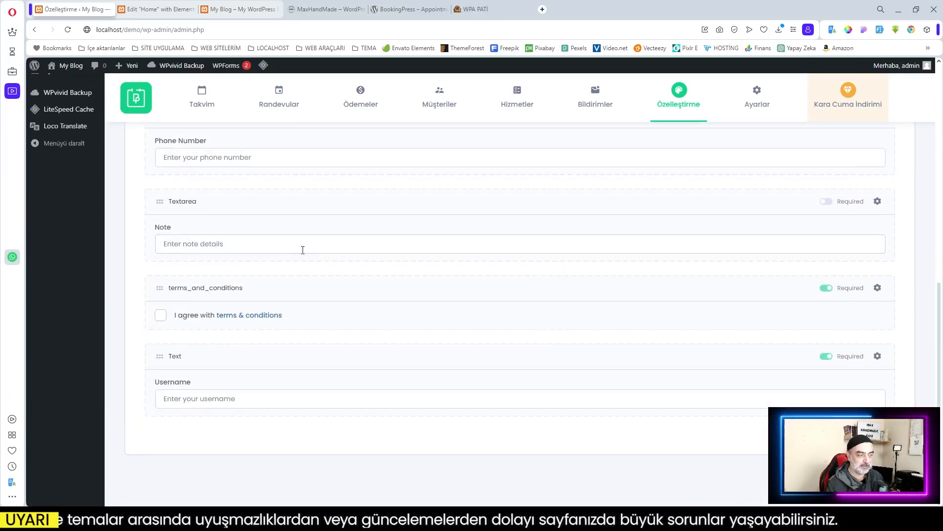
Step: Review the Note field's error message, then show the Username field's settings
left_click(878, 202)
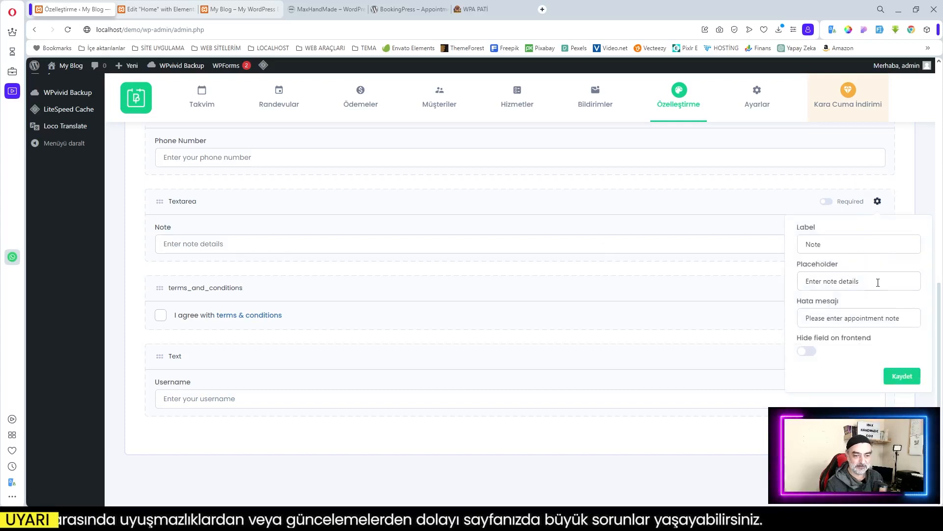
left_click(882, 318)
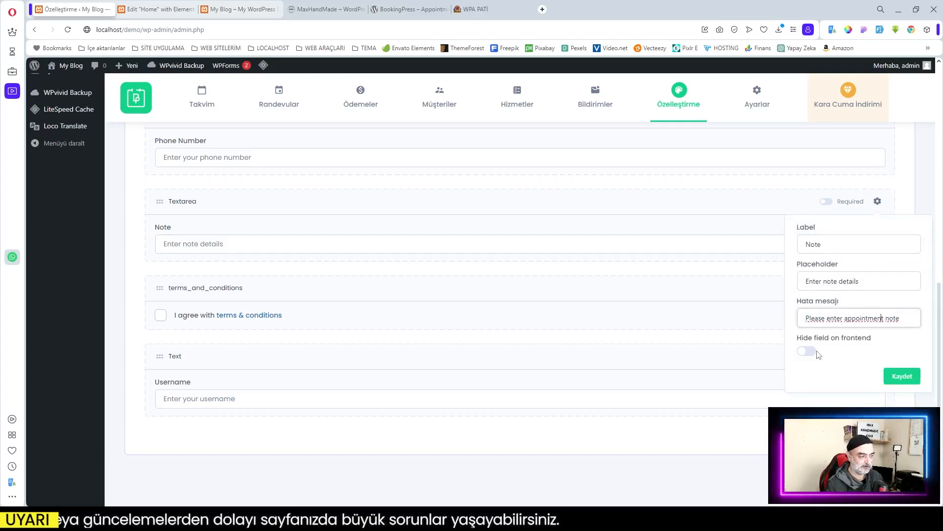
left_click(241, 201)
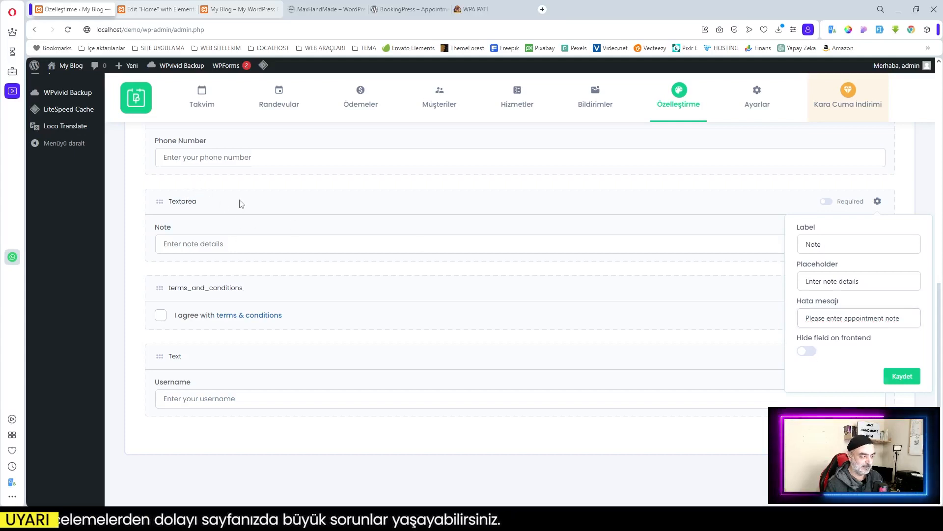
left_click(879, 358)
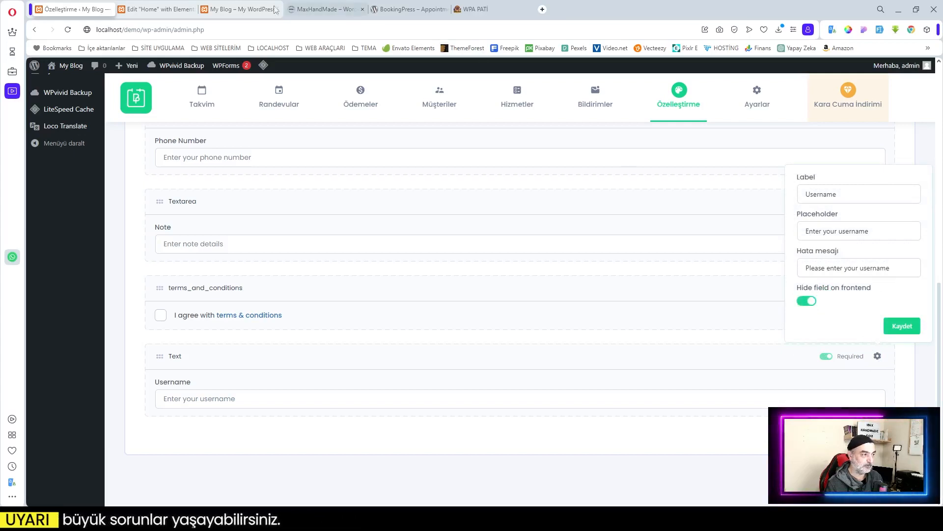
left_click(238, 8)
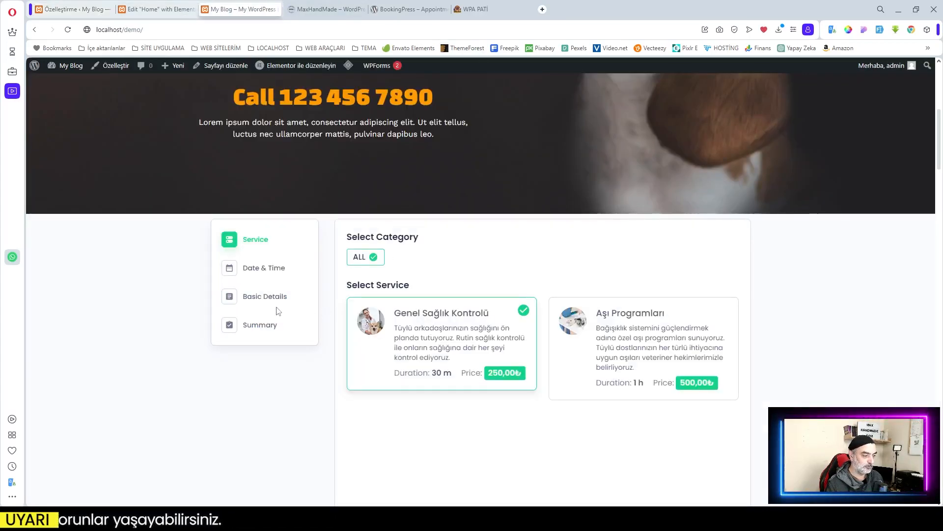
Step: Preview the live form's Basic Details step, then go back to the Özelleştirme field settings
left_click(267, 299)
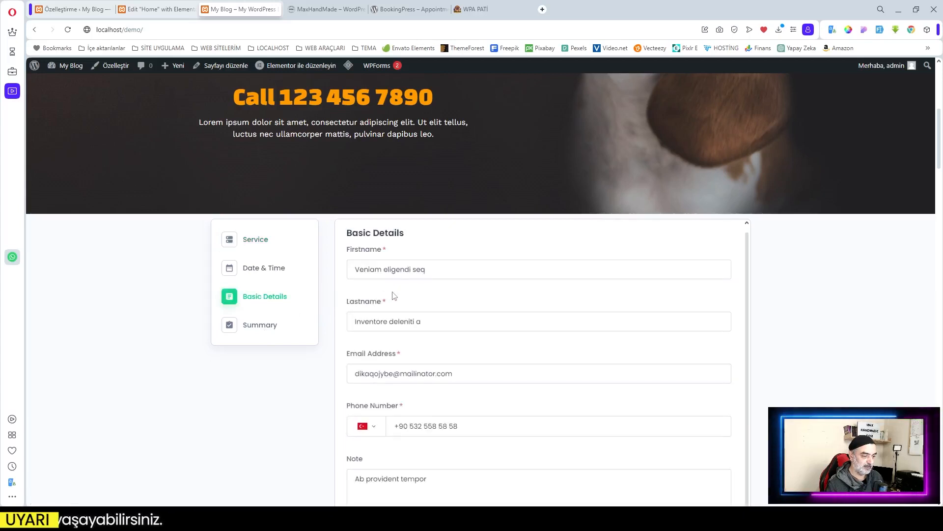
scroll(439, 323, "down", 3)
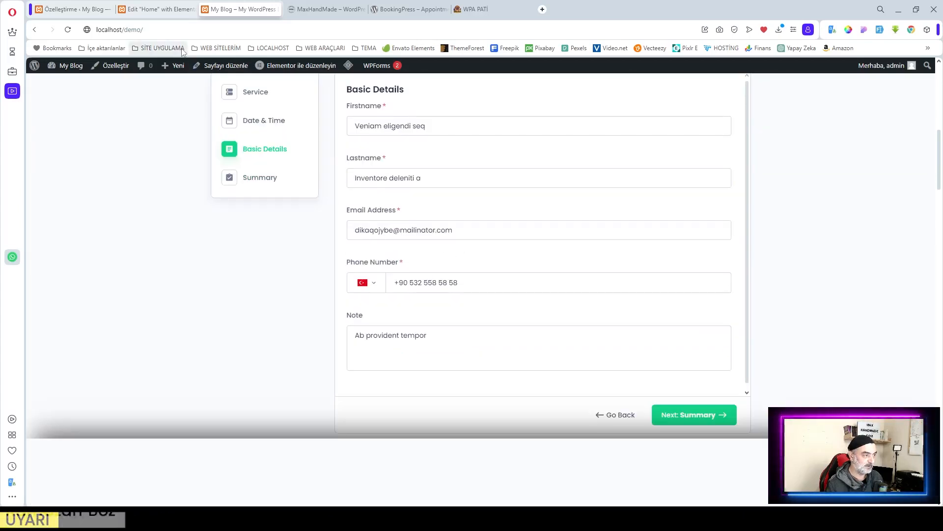
left_click(74, 9)
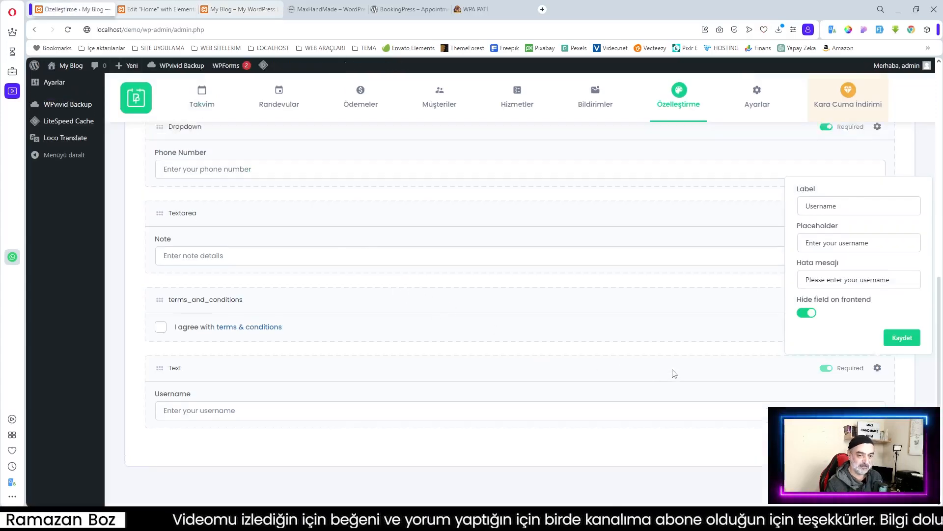
scroll(673, 373, "up", 3)
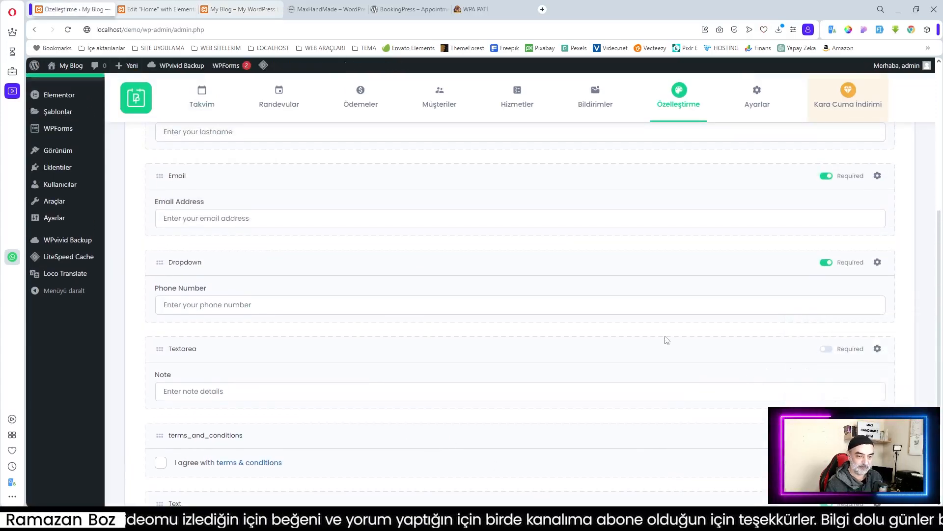
scroll(664, 338, "up", 4)
Step: View the Randevularım (My Bookings) panel in Forms customization, then move to the WPA PATİ site
mouse_move(683, 123)
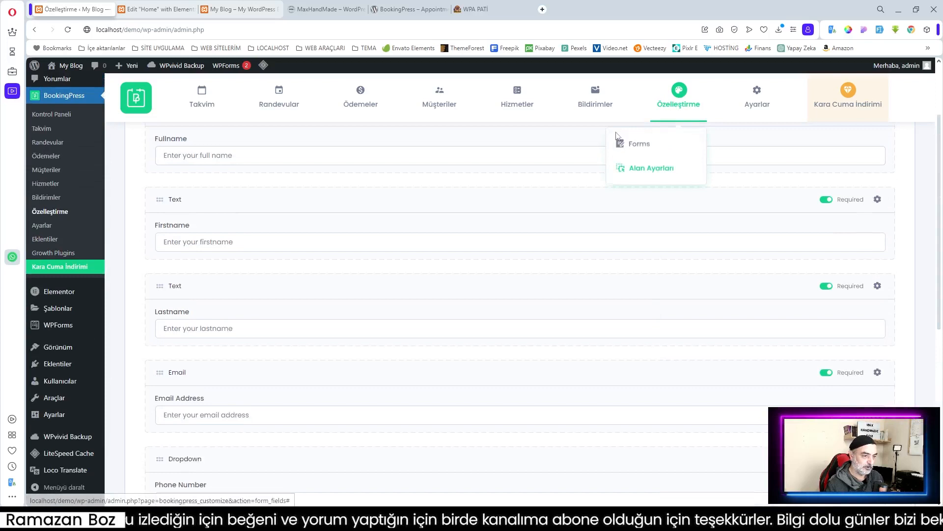
left_click(647, 146)
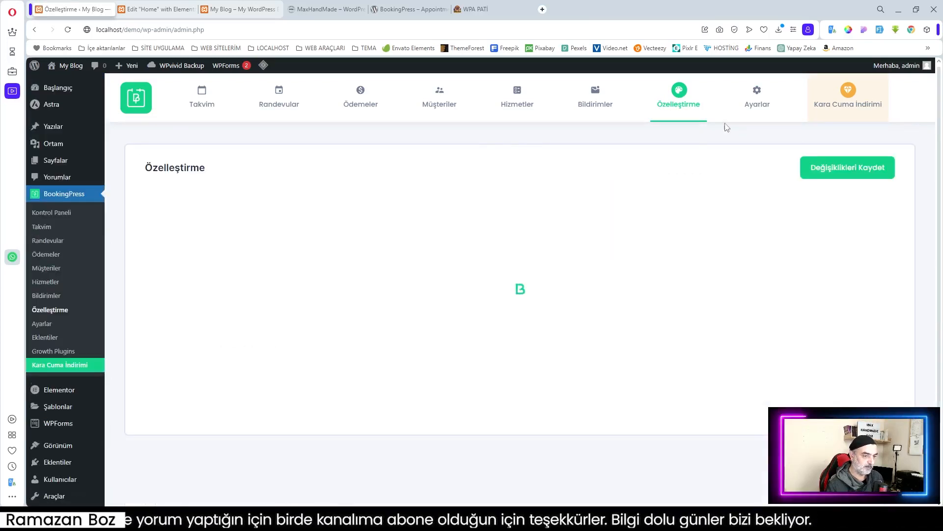
left_click(583, 212)
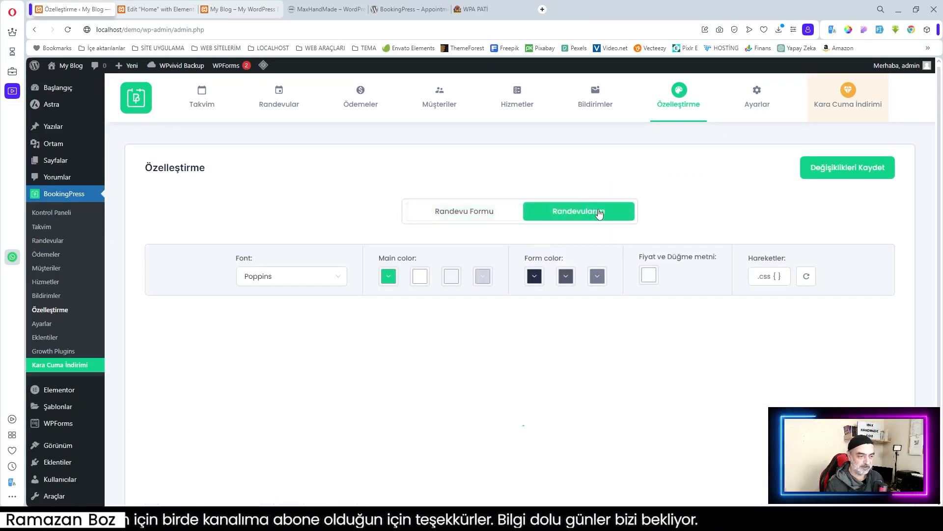
scroll(575, 246, "down", 3)
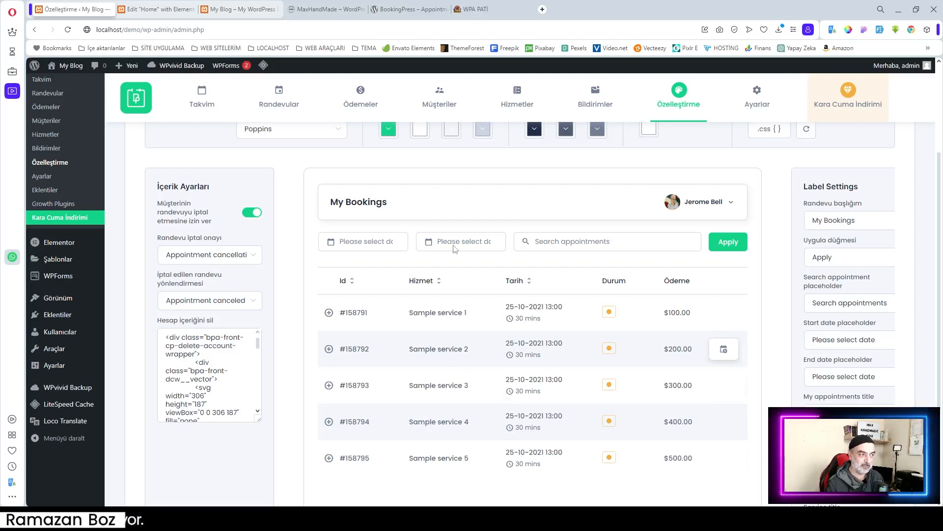
left_click(491, 8)
scroll(610, 357, "up", 5)
scroll(609, 353, "up", 4)
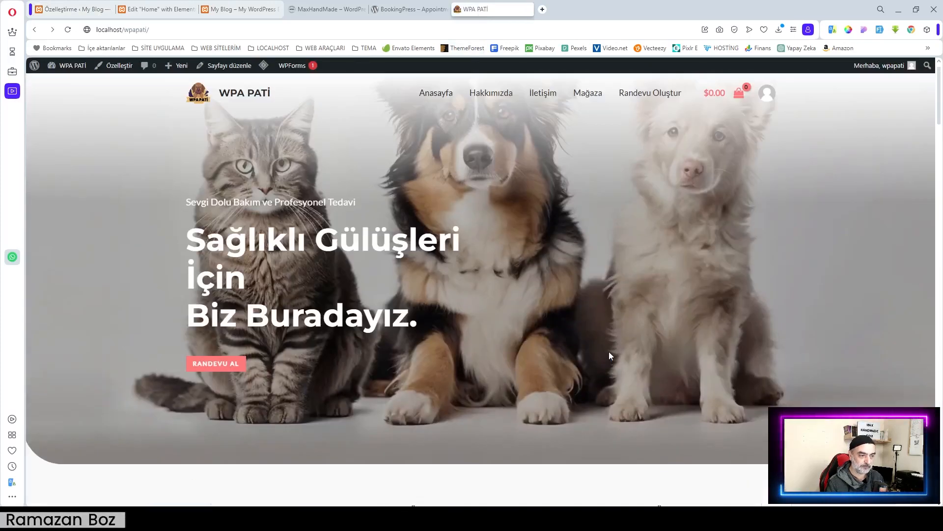
Step: Reach Randevularım from Randevu Oluştur's footer, showing booking #1 for Muayene on 29-11-2023
left_click(651, 96)
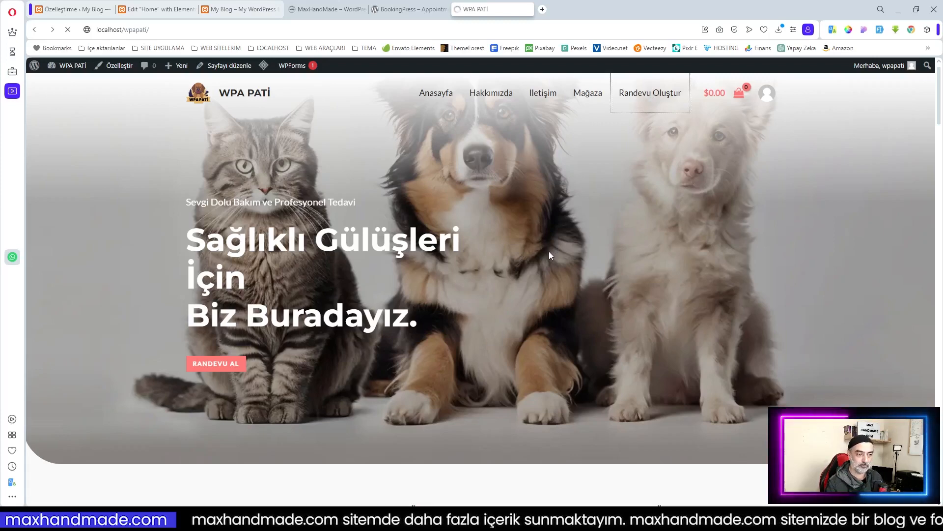
scroll(549, 252, "down", 1)
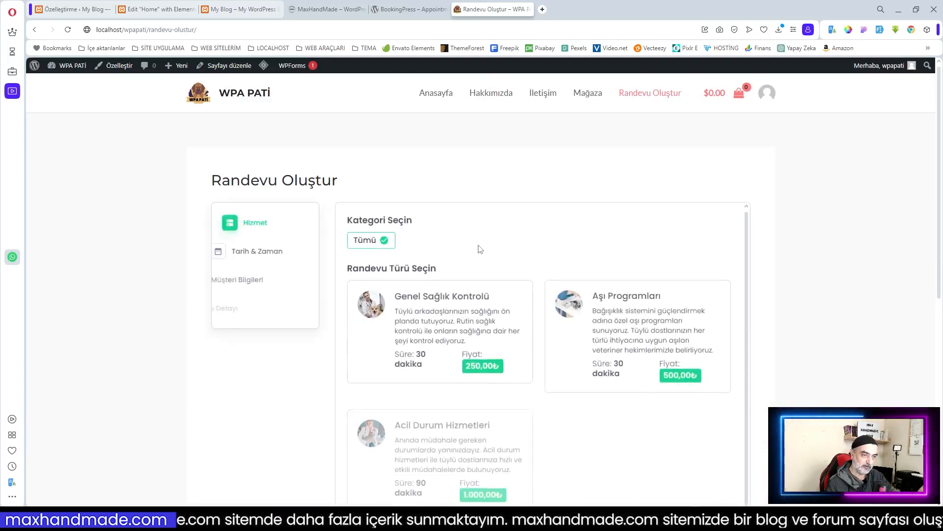
scroll(389, 257, "down", 3)
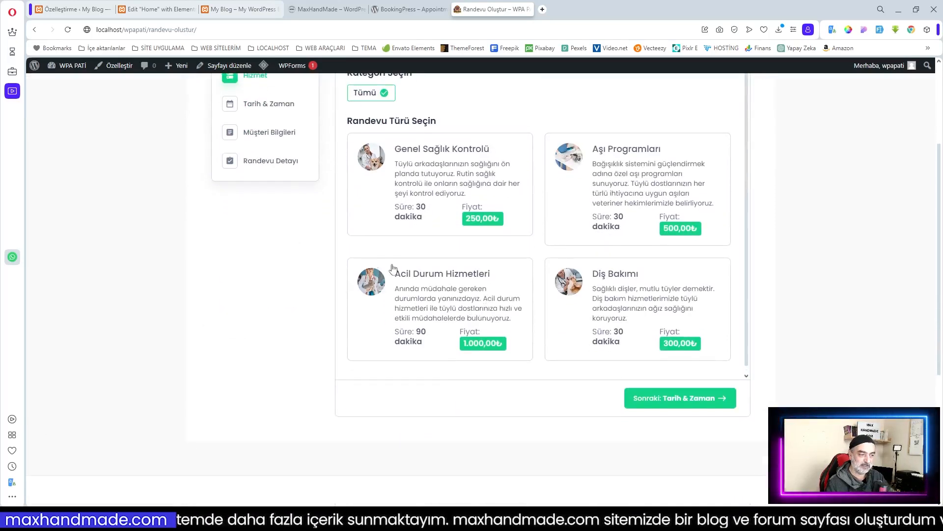
scroll(394, 265, "up", 3)
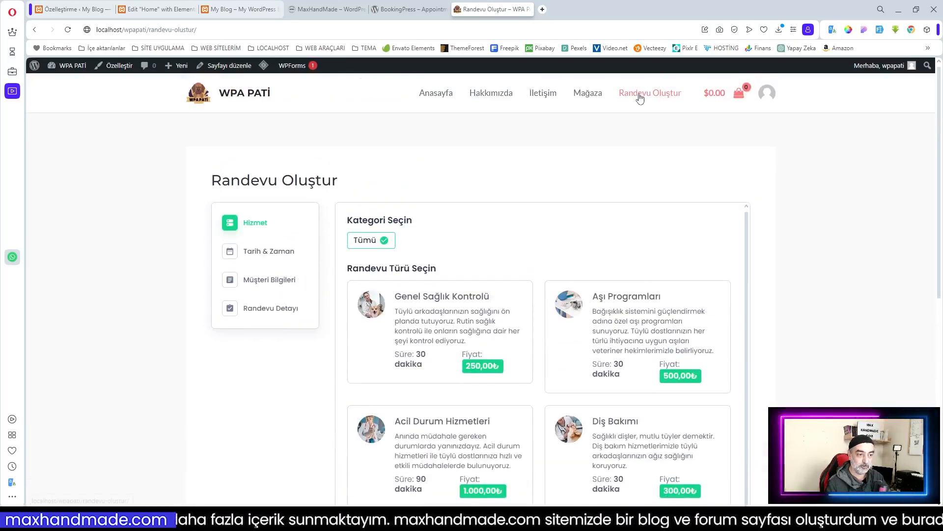
scroll(506, 211, "down", 1)
scroll(713, 243, "down", 8)
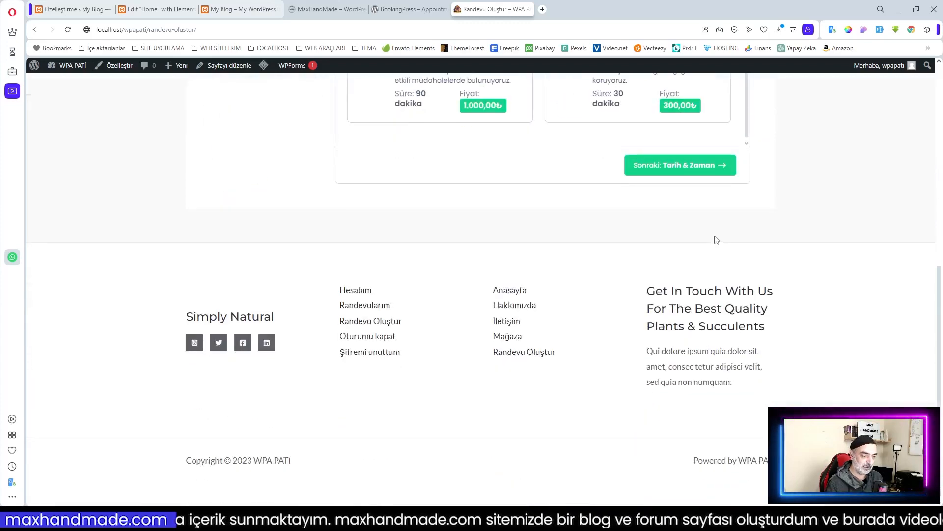
left_click(388, 307)
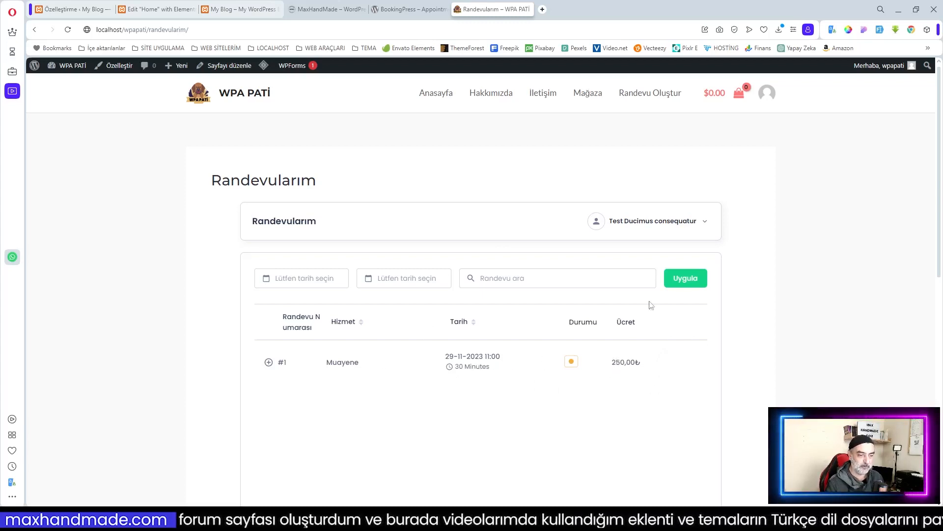
left_click(701, 226)
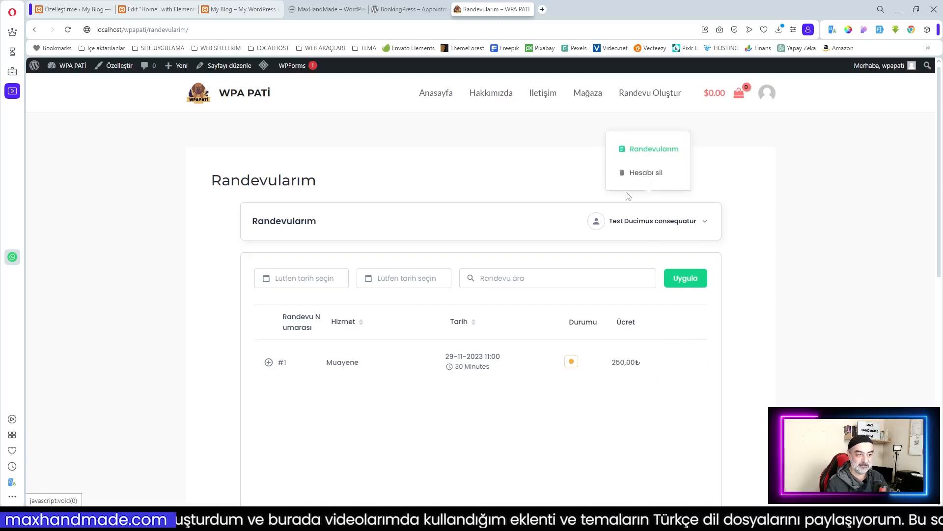
left_click(530, 198)
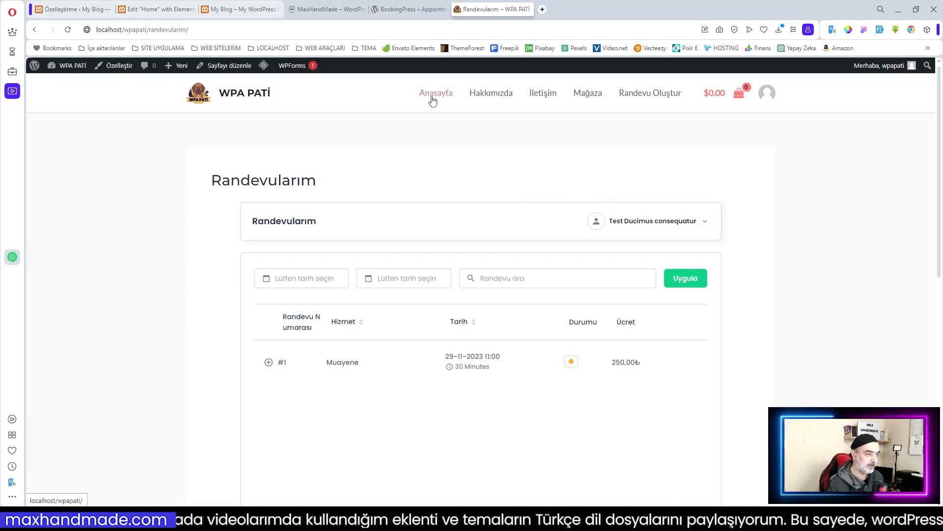
Step: Return to WordPress admin and list all pages under Sayfalar
left_click(69, 9)
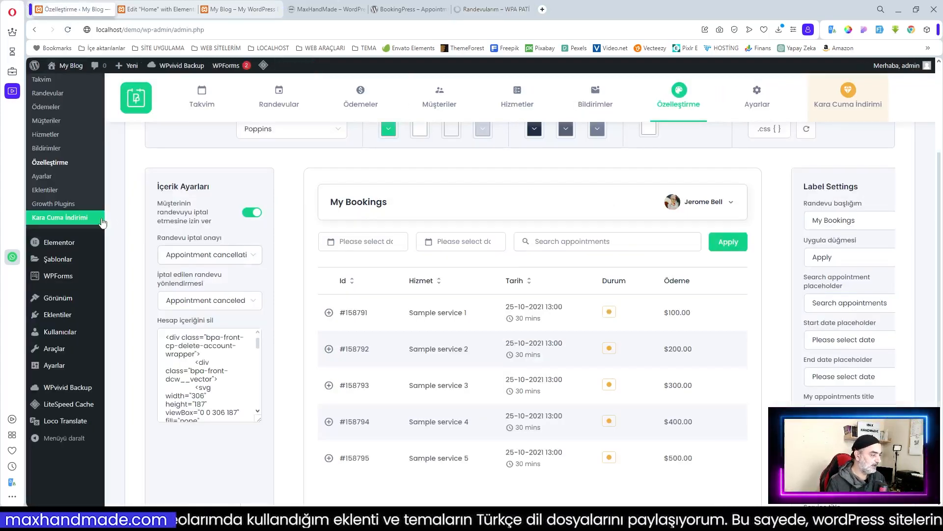
scroll(102, 223, "up", 3)
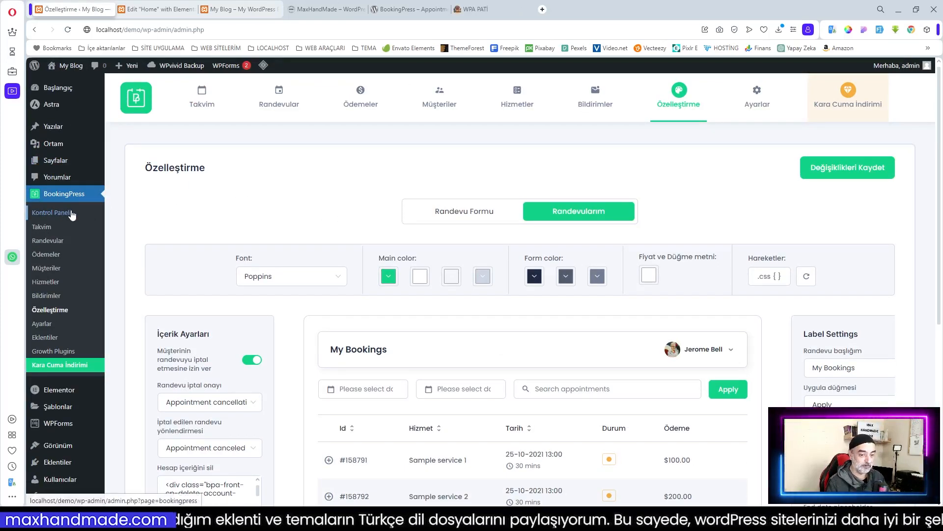
mouse_move(54, 166)
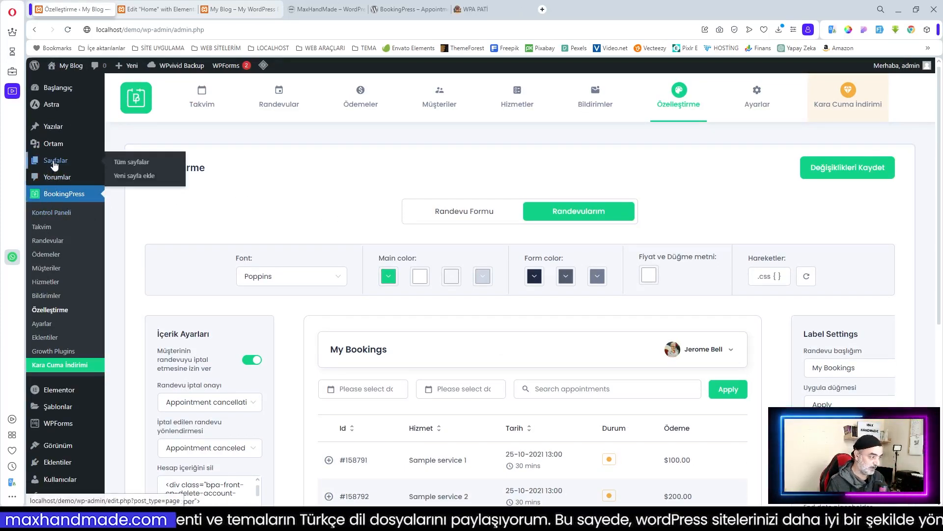
left_click(162, 176)
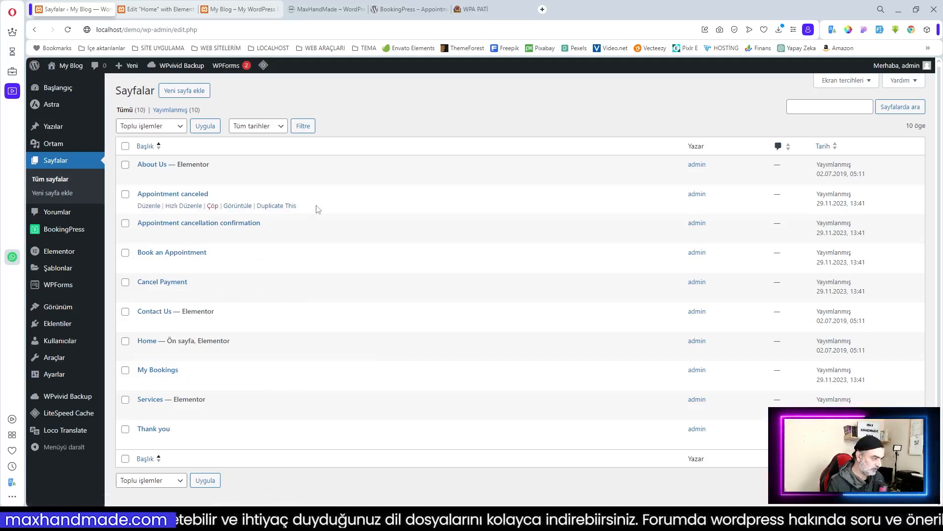
Step: Tick Book an Appointment and My Bookings in the pages list, then reach the Menüler editor
left_click(125, 252)
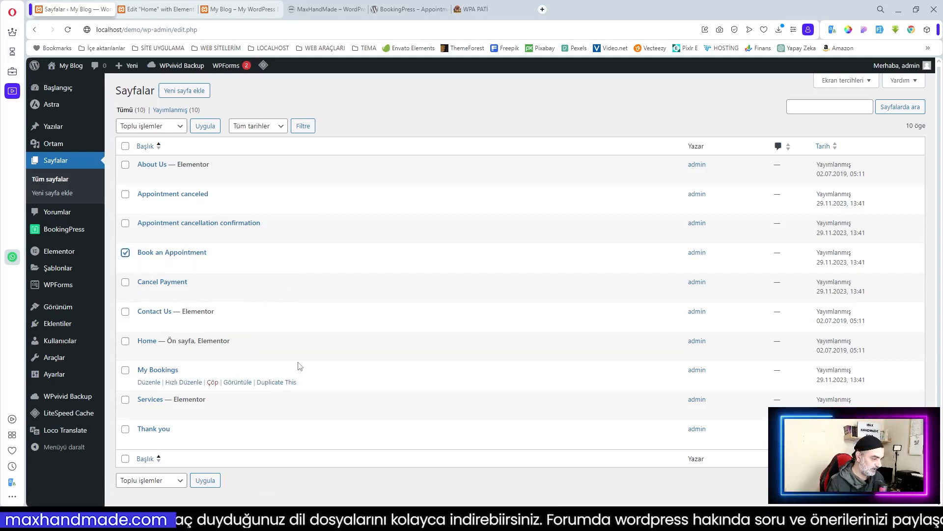
left_click(125, 369)
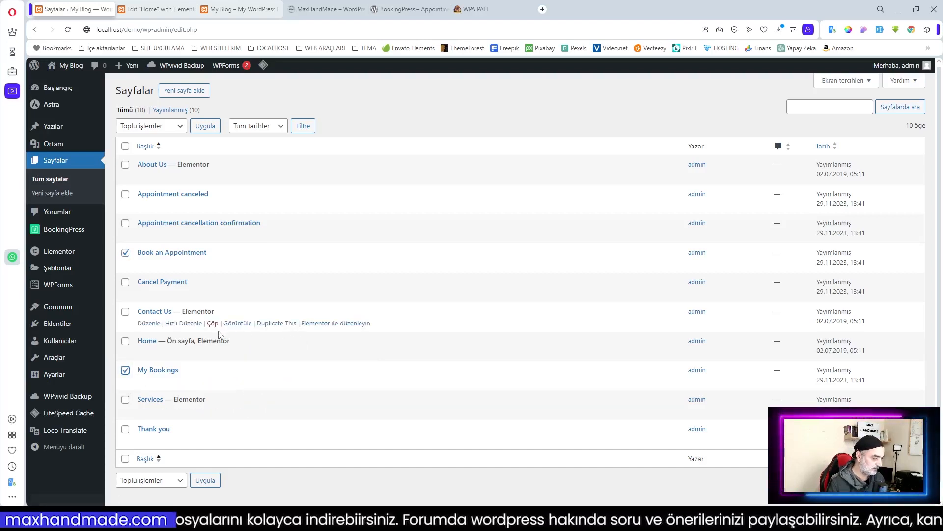
mouse_move(67, 314)
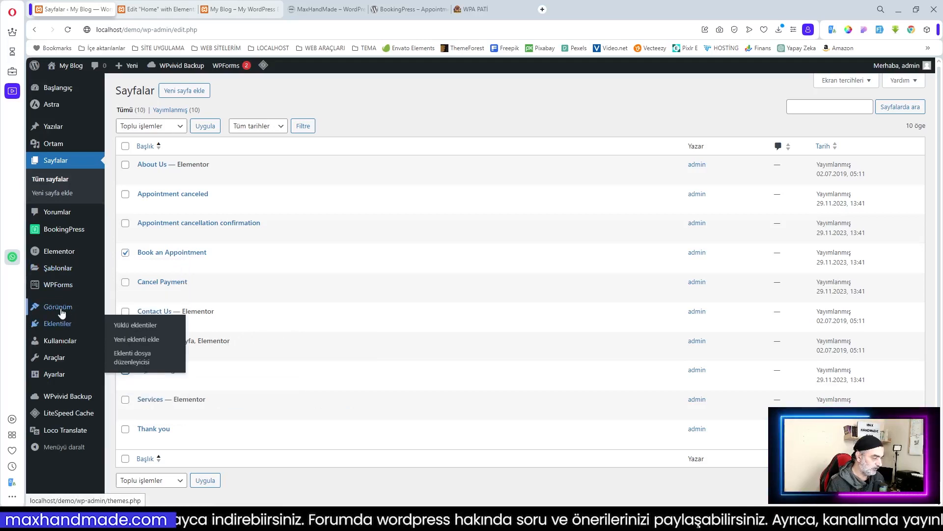
left_click(123, 352)
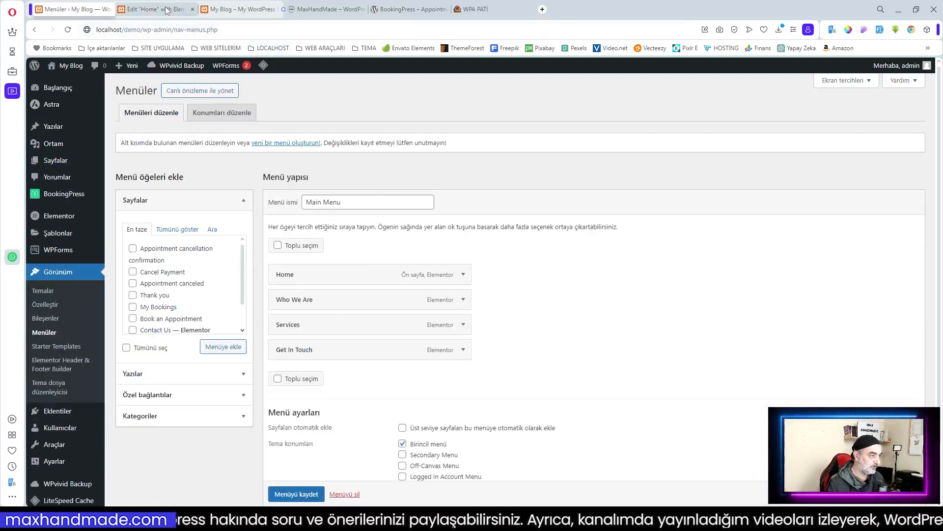
left_click(243, 9)
scroll(411, 216, "up", 6)
scroll(412, 216, "up", 3)
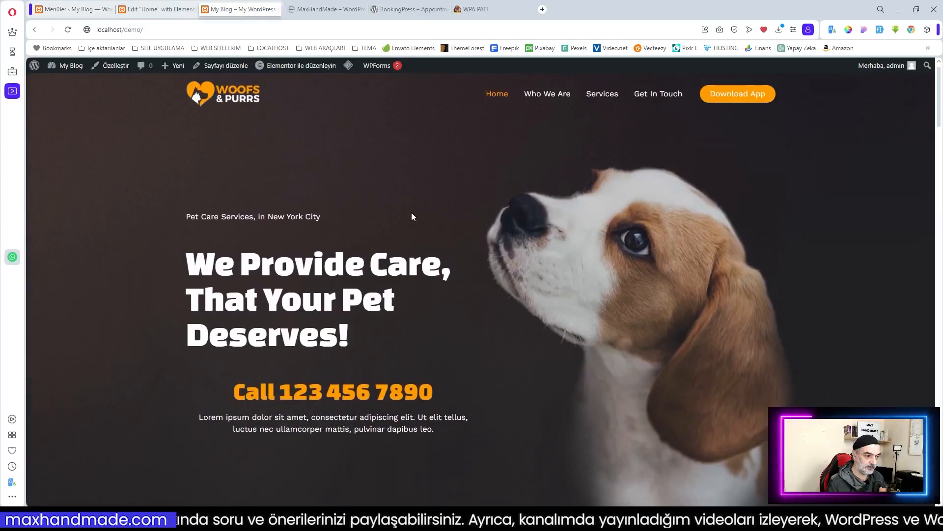
left_click(60, 9)
Step: Add Book an Appointment and My Bookings to the Main Menu and save it
left_click(173, 230)
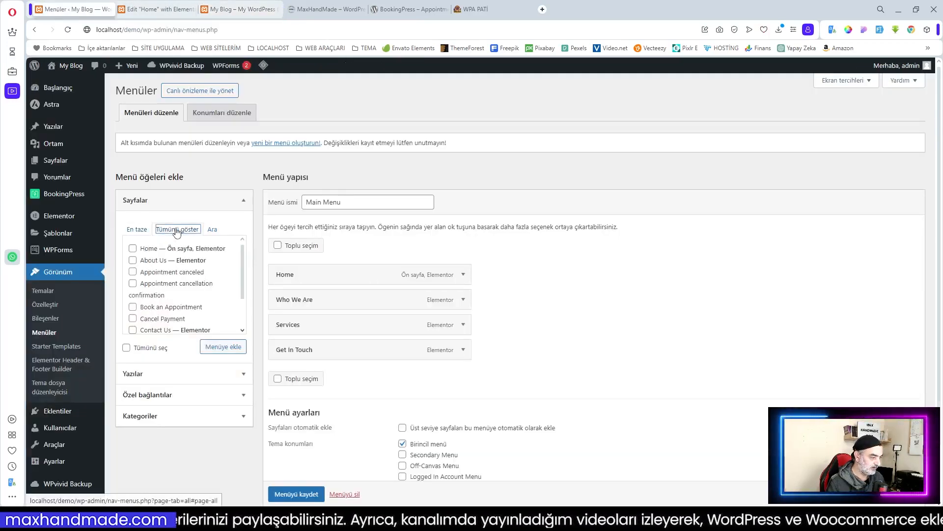
scroll(177, 297, "down", 2)
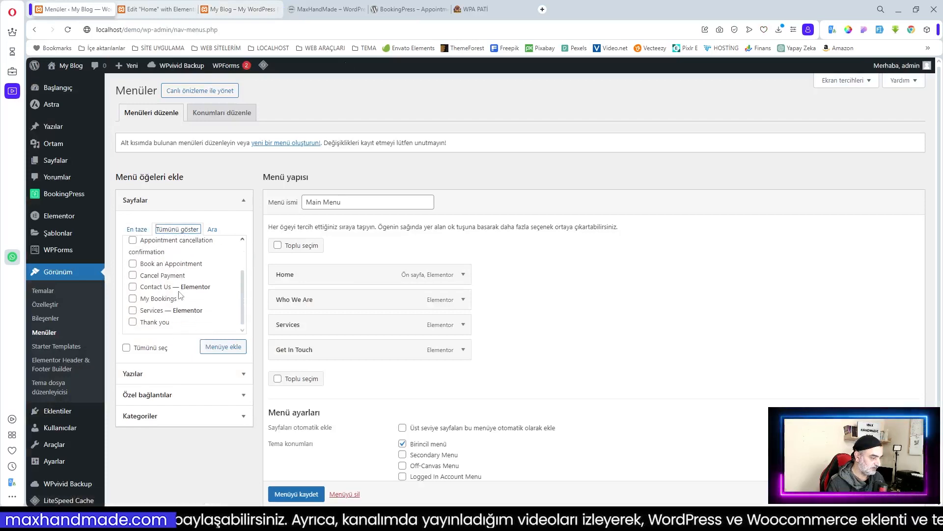
left_click(132, 263)
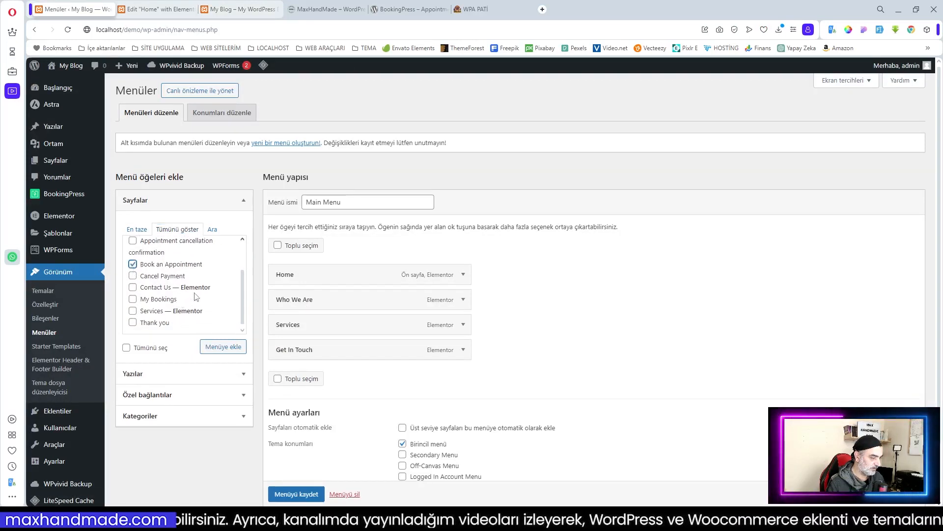
left_click(132, 299)
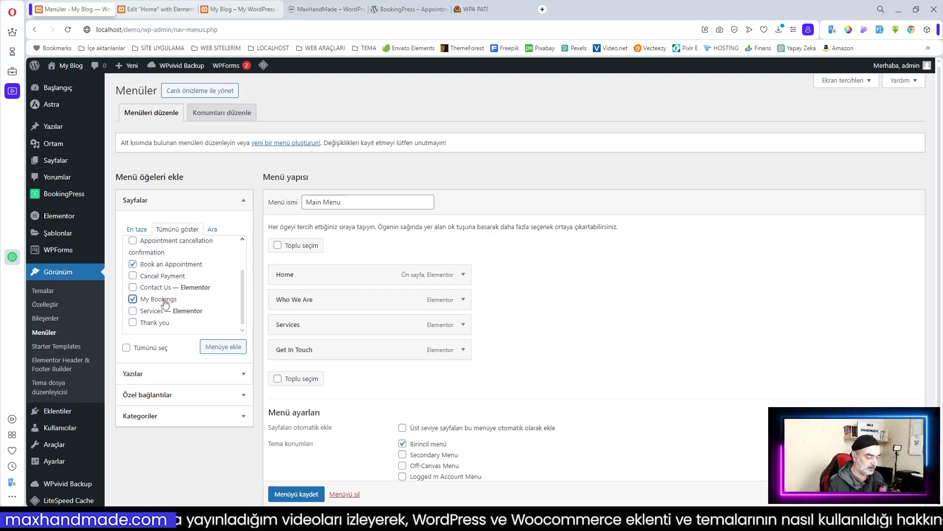
left_click(224, 348)
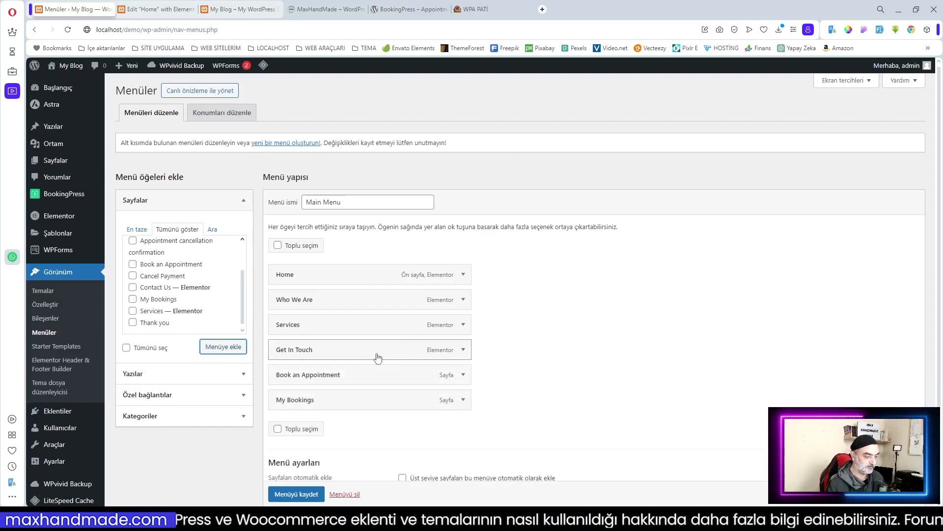
scroll(379, 353, "down", 2)
left_click(297, 466)
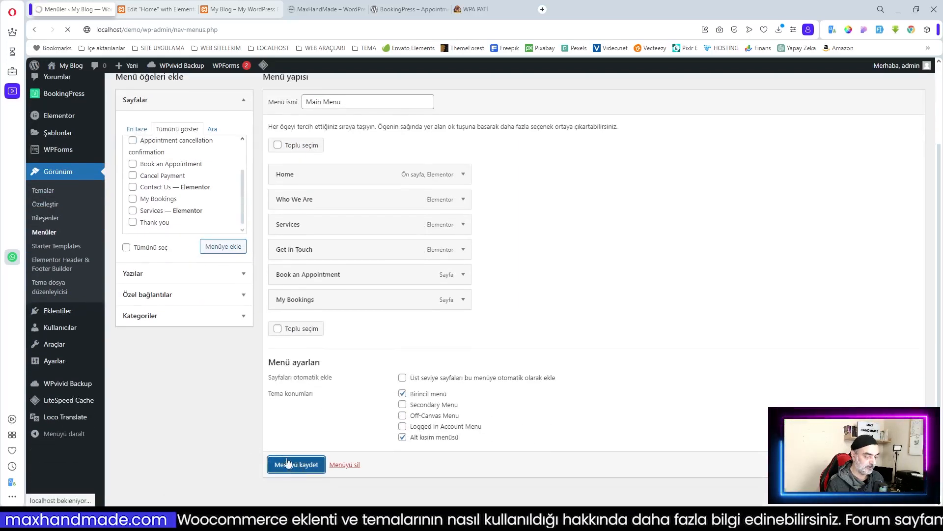
left_click(238, 8)
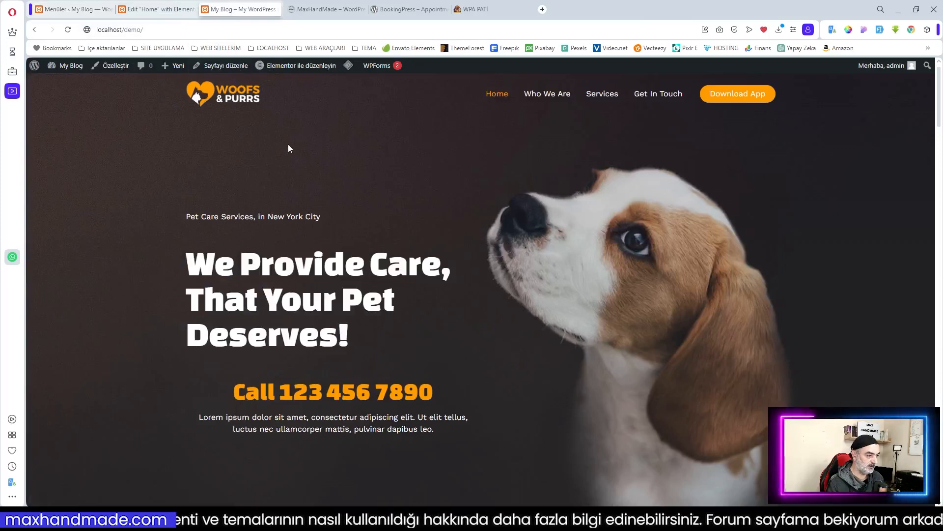
Step: Reload the homepage and load its copied address in a new private window
left_click(68, 30)
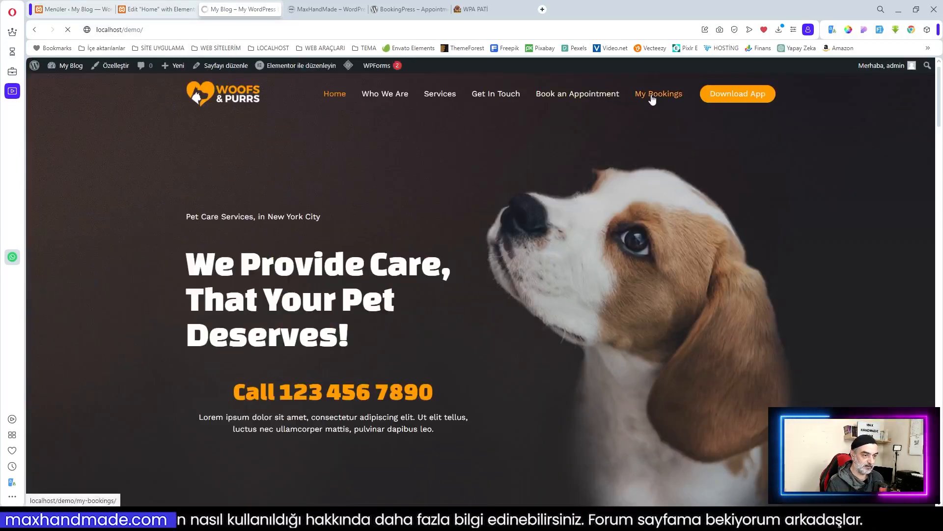
left_click(118, 30)
key("ctrl+c")
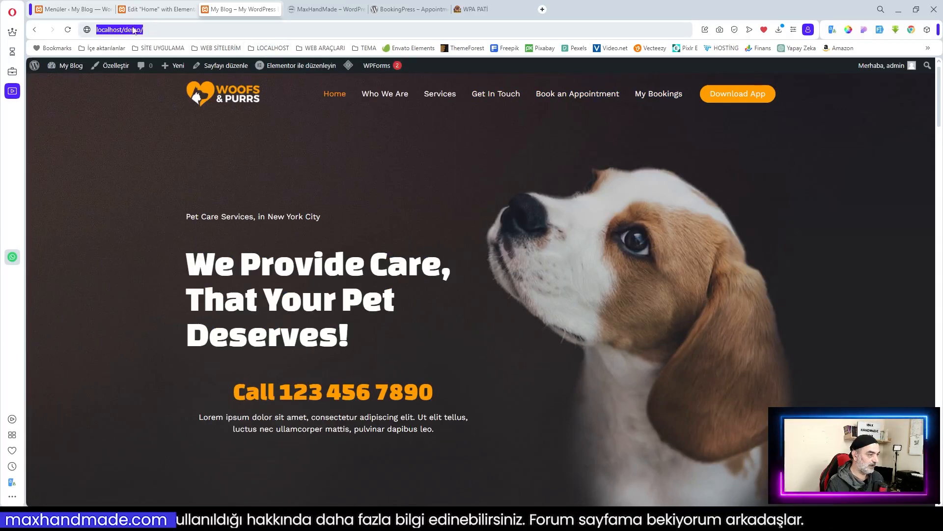
right_click(133, 31)
left_click(155, 64)
left_click(12, 12)
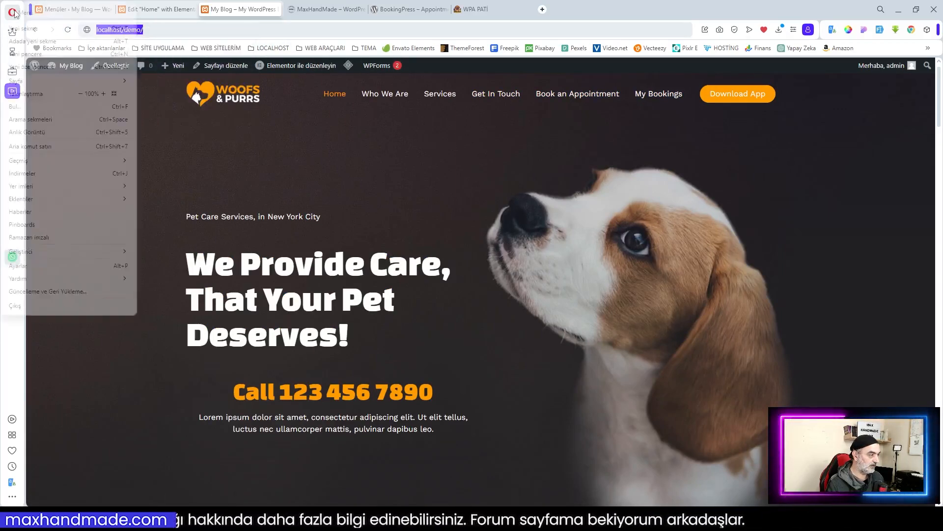
left_click(39, 67)
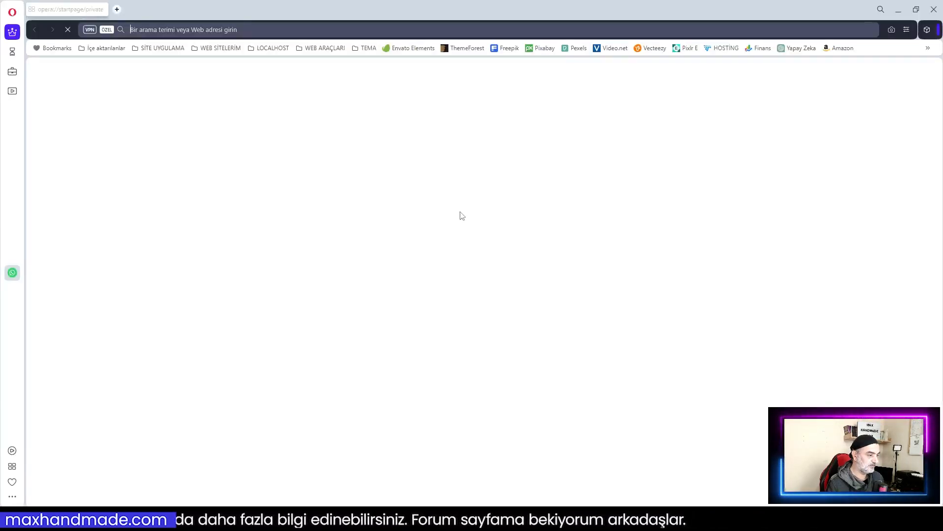
left_click(315, 30)
key("ctrl+v")
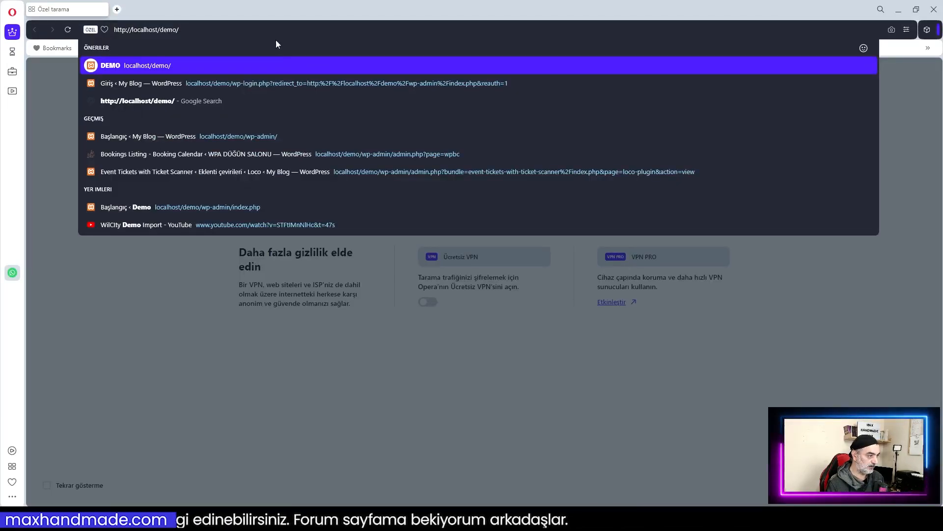
key("Return")
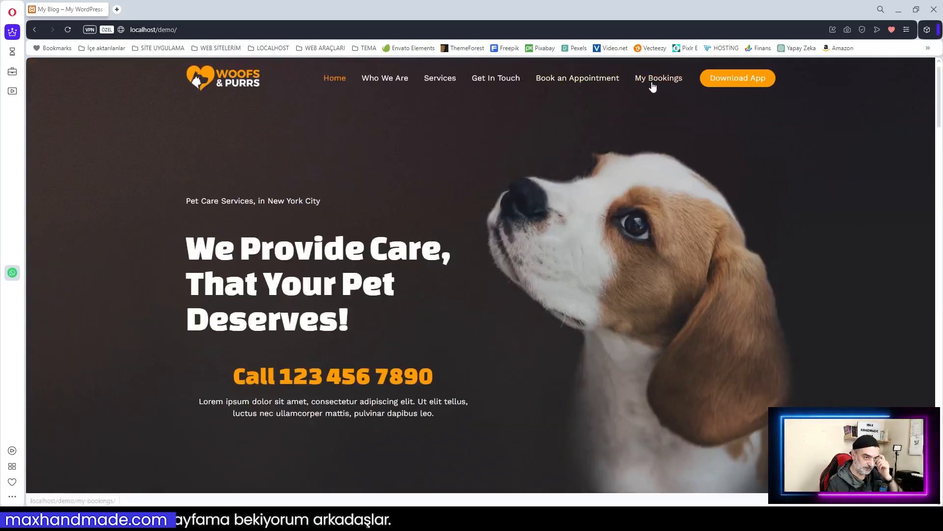
Step: Check that the My Bookings page shows a login notice to logged-out visitors
left_click(654, 80)
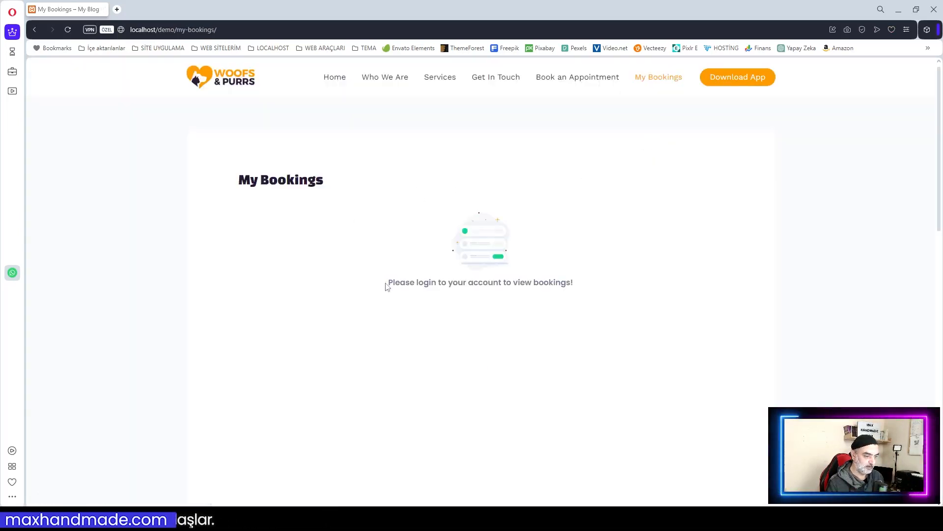
left_click_drag(386, 286, 463, 283)
left_click_drag(573, 283, 386, 281)
left_click(691, 259)
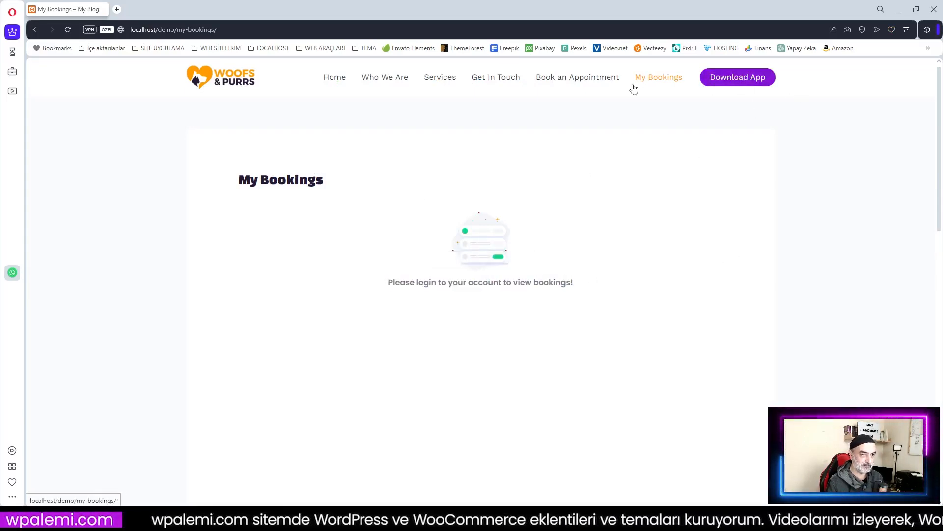
Step: Scroll through the Book an Appointment page's service form down to the footer
left_click(568, 82)
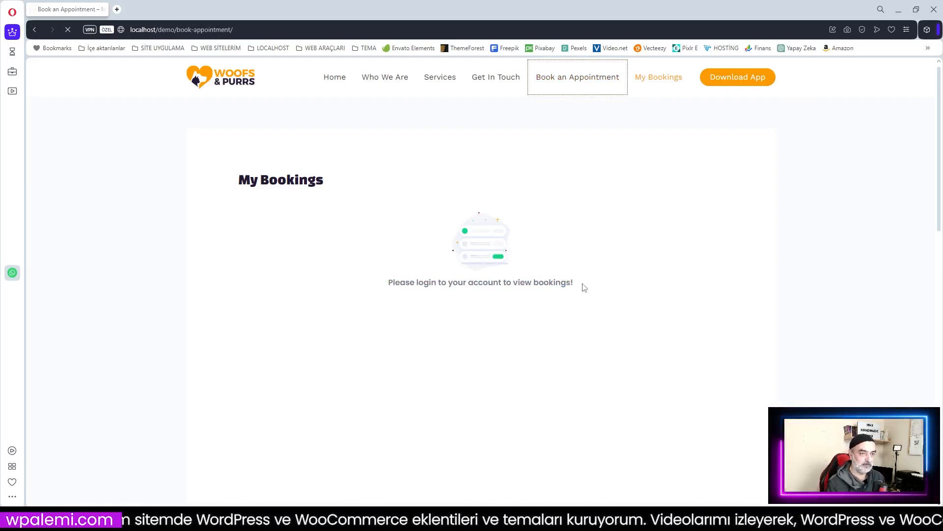
scroll(608, 152, "down", 10)
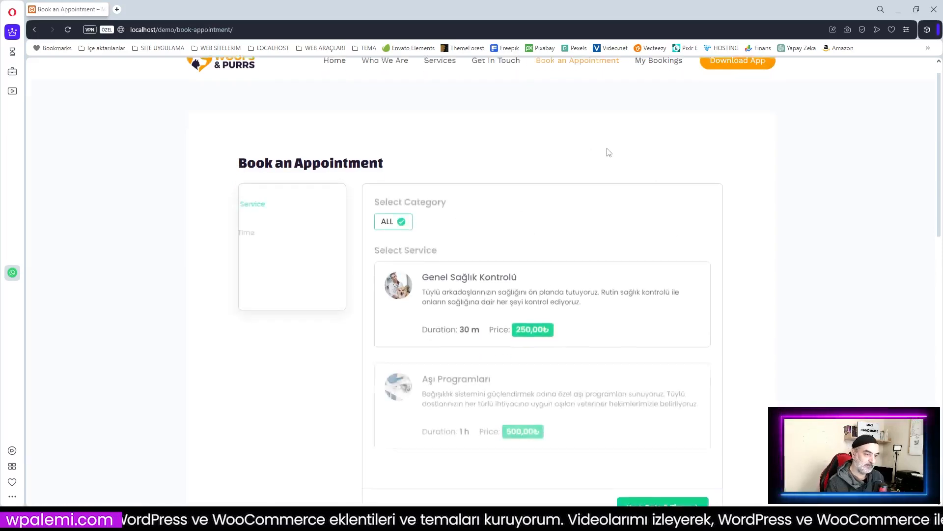
scroll(608, 151, "down", 5)
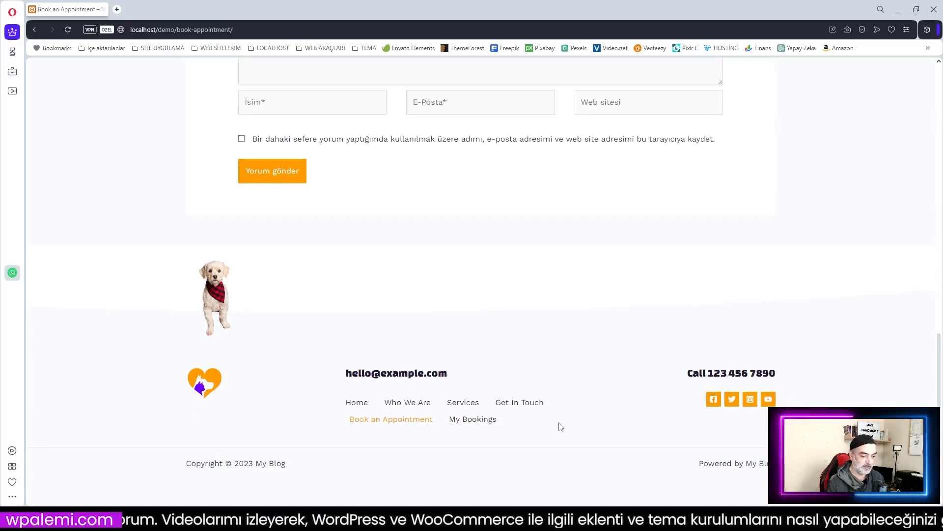
scroll(560, 427, "up", 7)
scroll(560, 427, "down", 6)
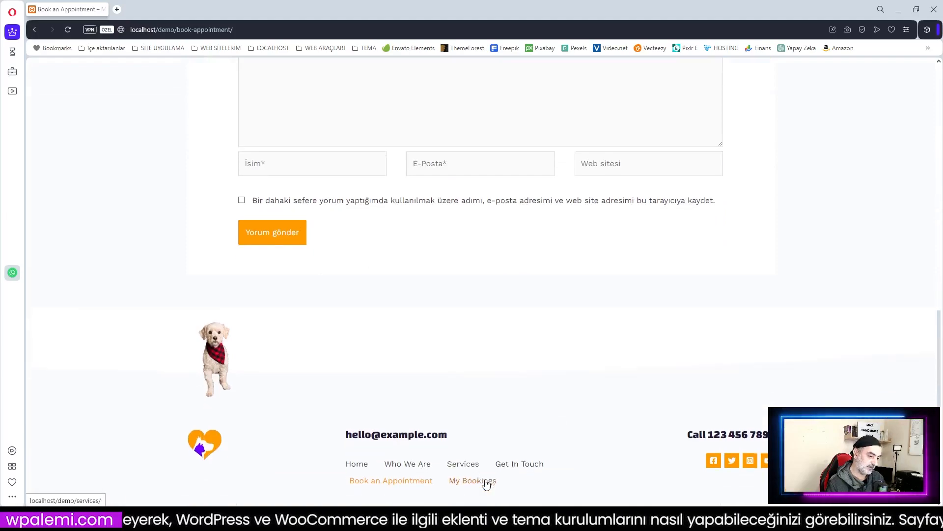
scroll(486, 484, "down", 2)
left_click(894, 12)
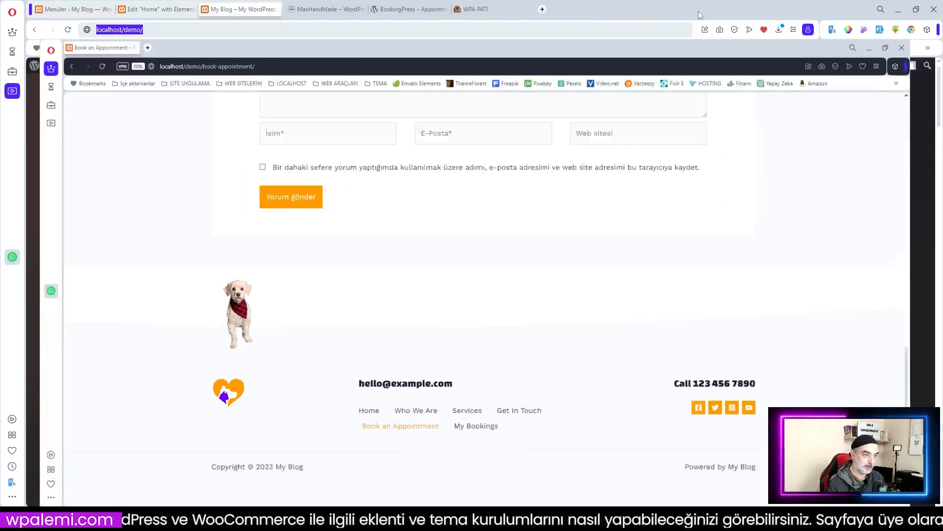
Step: Scroll the WPA PATİ home page and visit its Hesabım account dashboard
left_click(491, 9)
scroll(506, 383, "down", 1)
scroll(508, 388, "down", 20)
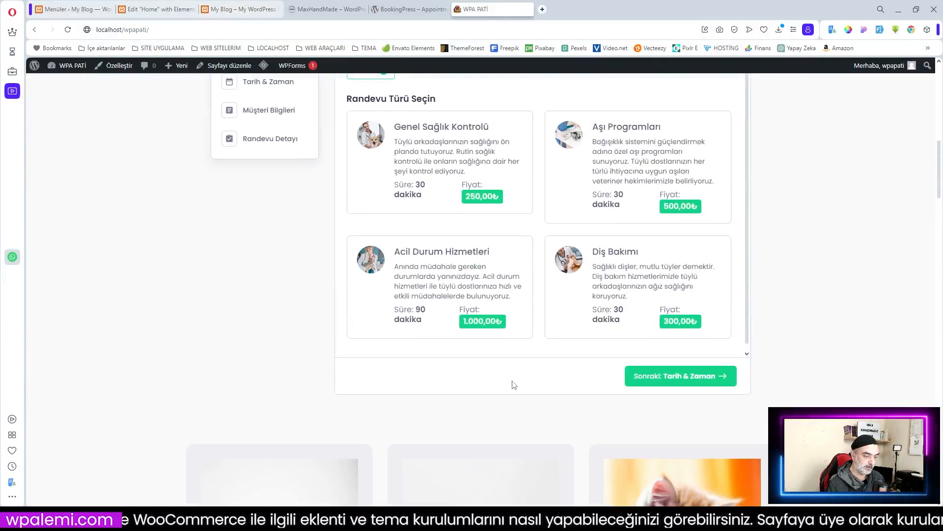
scroll(518, 378, "down", 15)
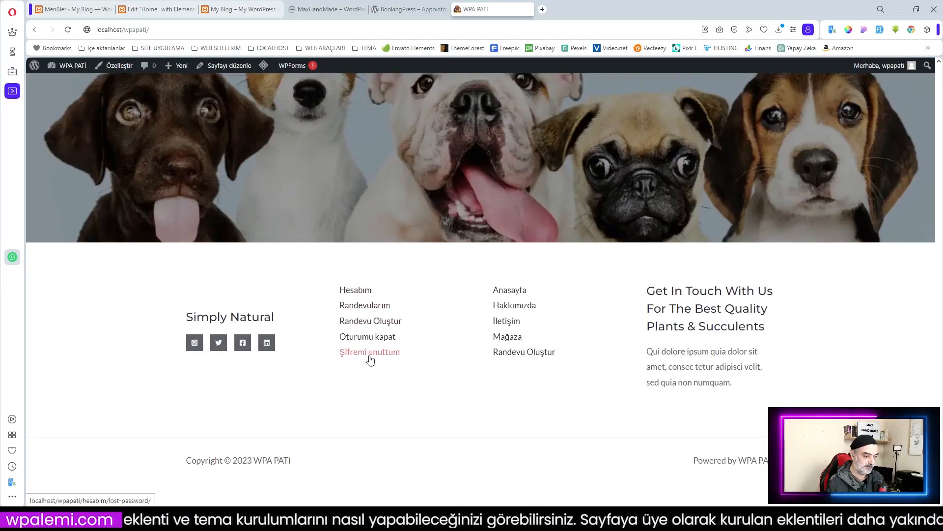
scroll(870, 141, "up", 15)
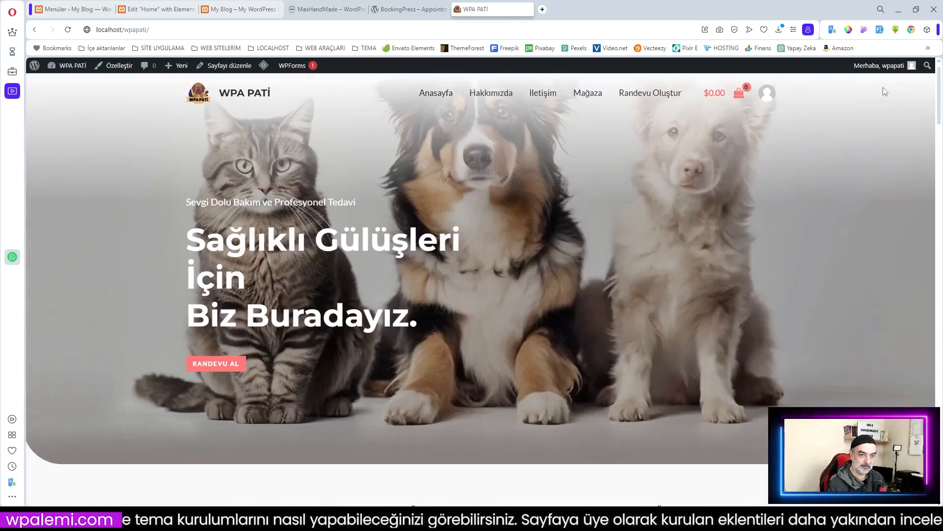
left_click(768, 98)
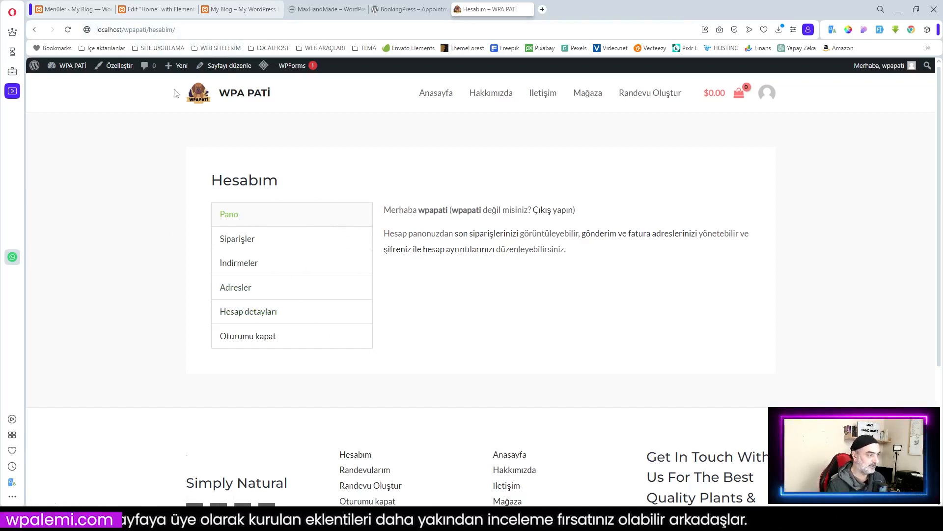
Step: Return to the WPA PATİ homepage and copy its address, localhost/wpapati/
key("F5")
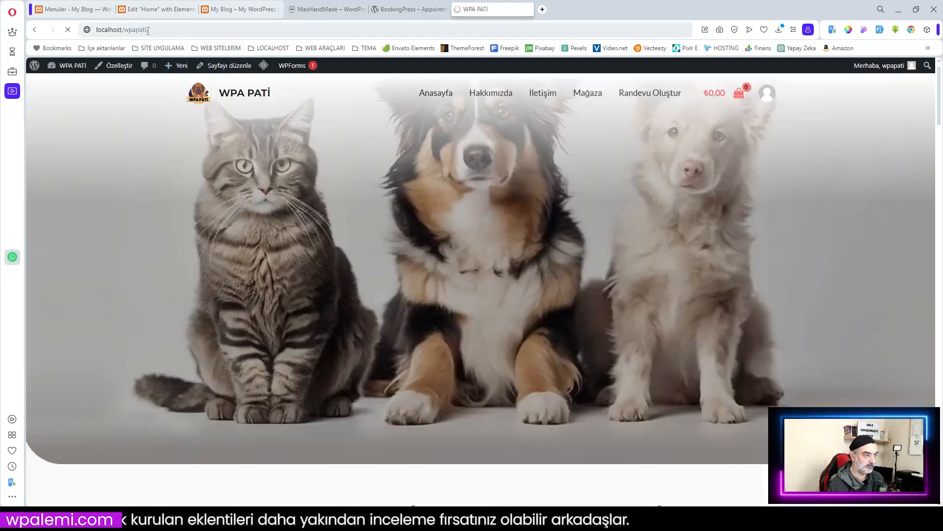
left_click(139, 30)
key("ctrl+c")
right_click(141, 31)
left_click(171, 68)
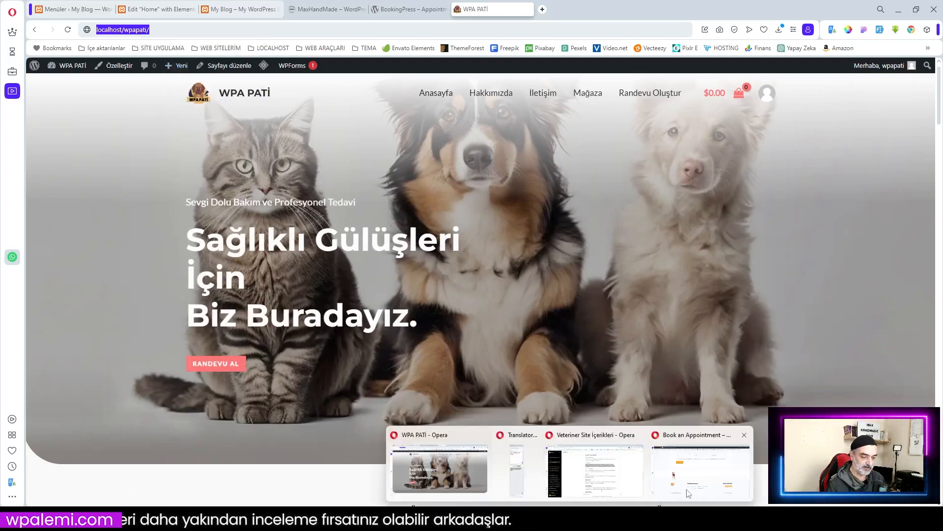
Step: Load localhost/wpapati/ in a new tab of the private window
left_click(554, 405)
scroll(262, 156, "up", 4)
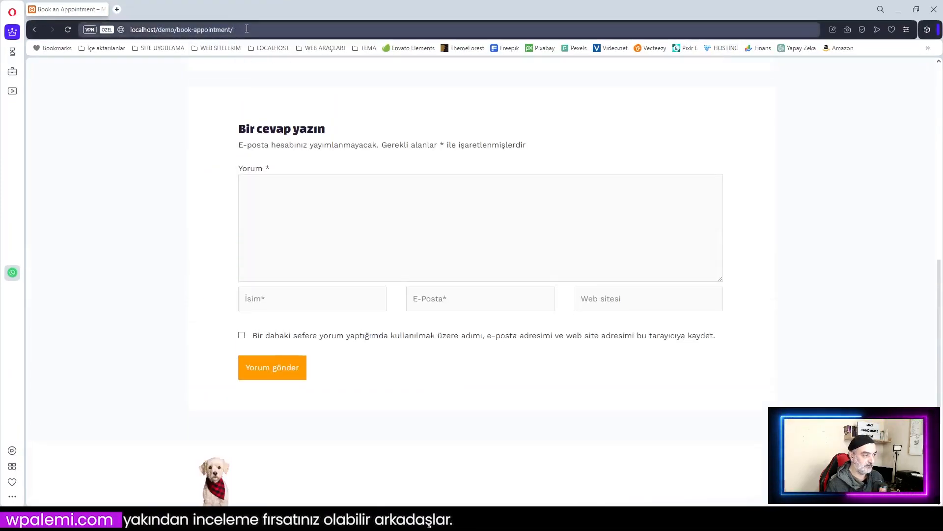
left_click(246, 29)
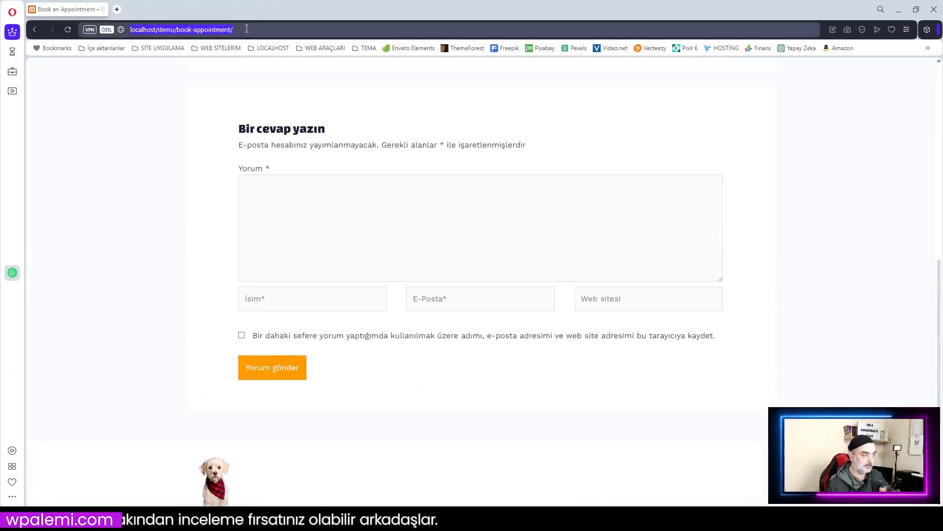
left_click(118, 9)
key("ctrl+v")
key("Return")
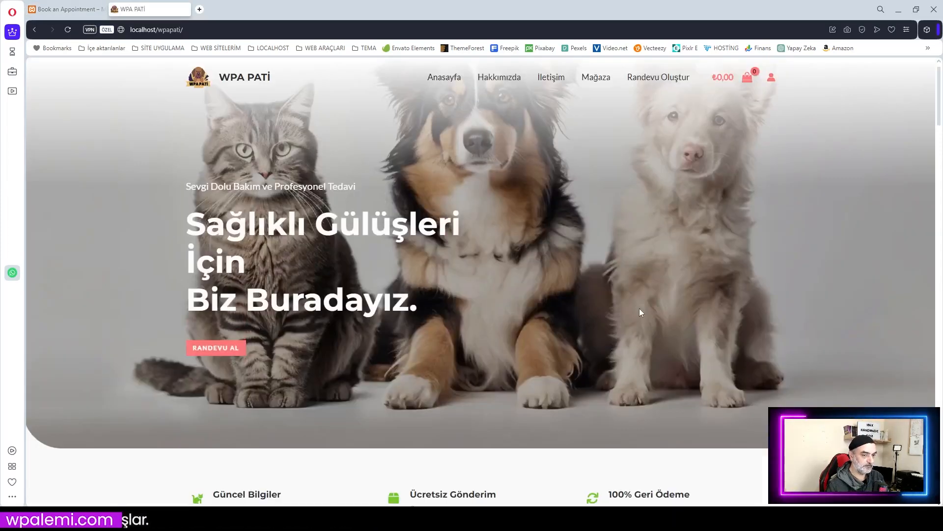
Step: View WPA PATİ's login and Kayıt ol registration pages, then return to Book an Appointment
left_click(772, 79)
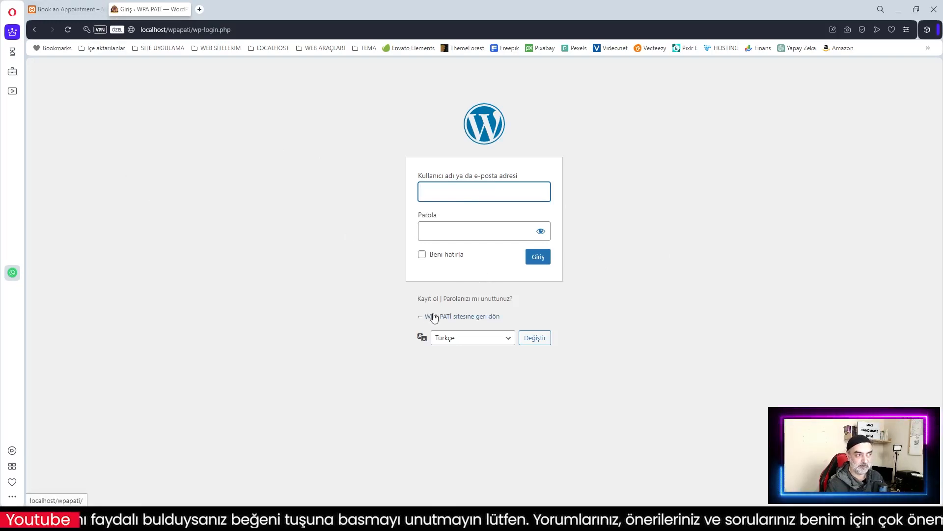
left_click(427, 299)
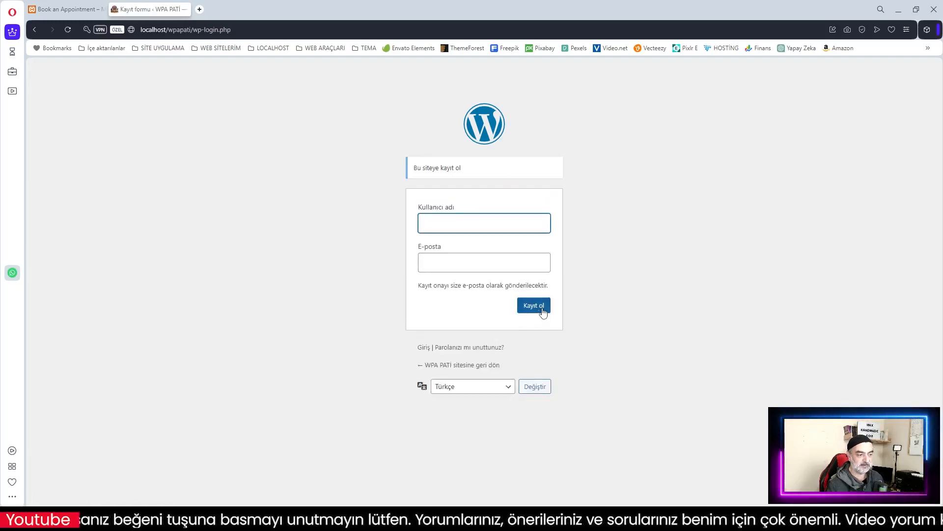
left_click(72, 11)
scroll(470, 253, "up", 15)
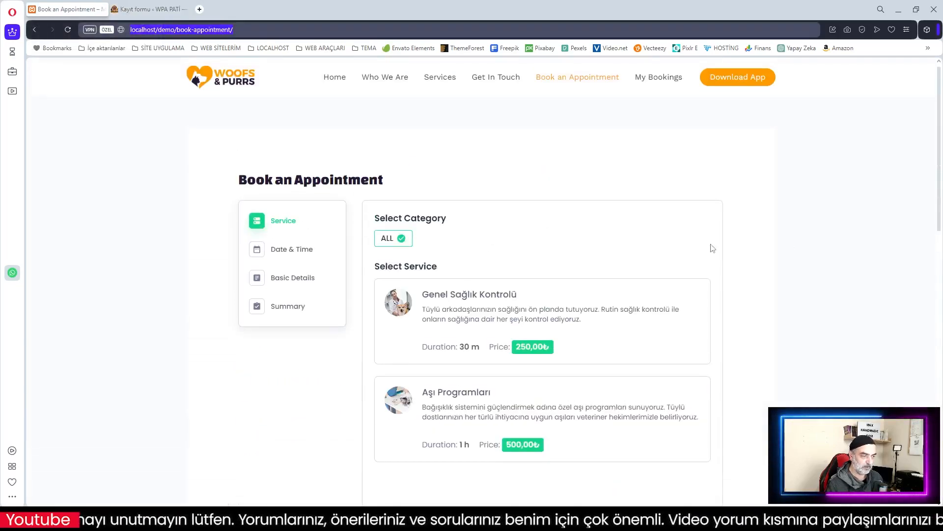
left_click(900, 11)
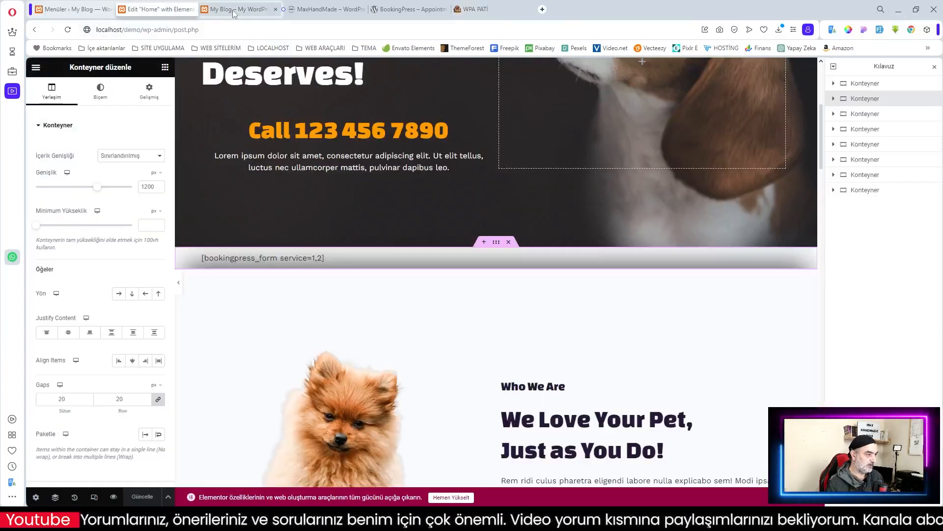
Step: In Elementor, place the Müşteri Paneli widget ([bookingpress_my_appointments]) below the Home booking form
left_click(158, 9)
scroll(334, 245, "up", 3)
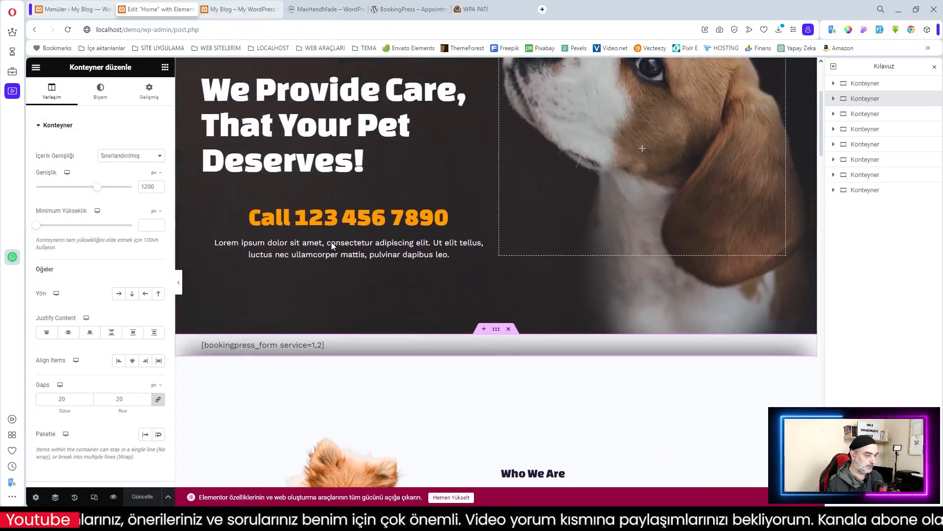
scroll(362, 317, "down", 3)
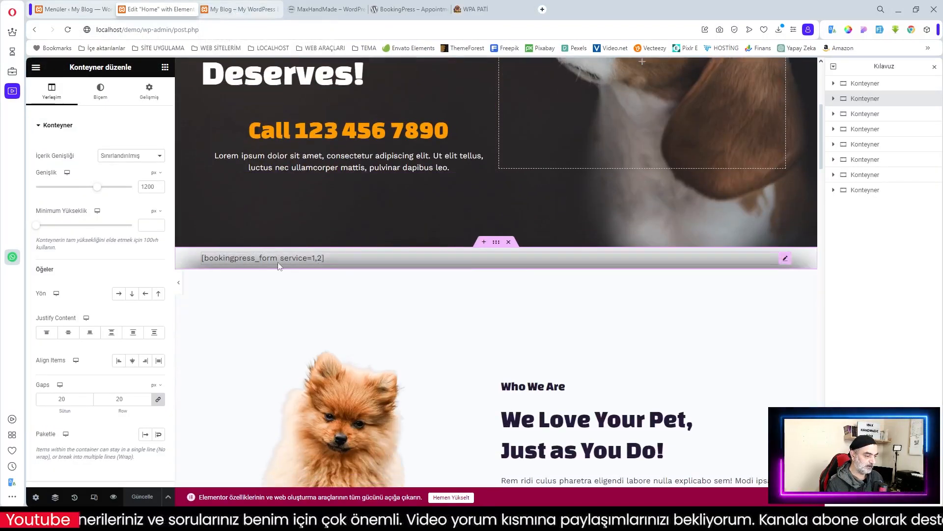
left_click(42, 126)
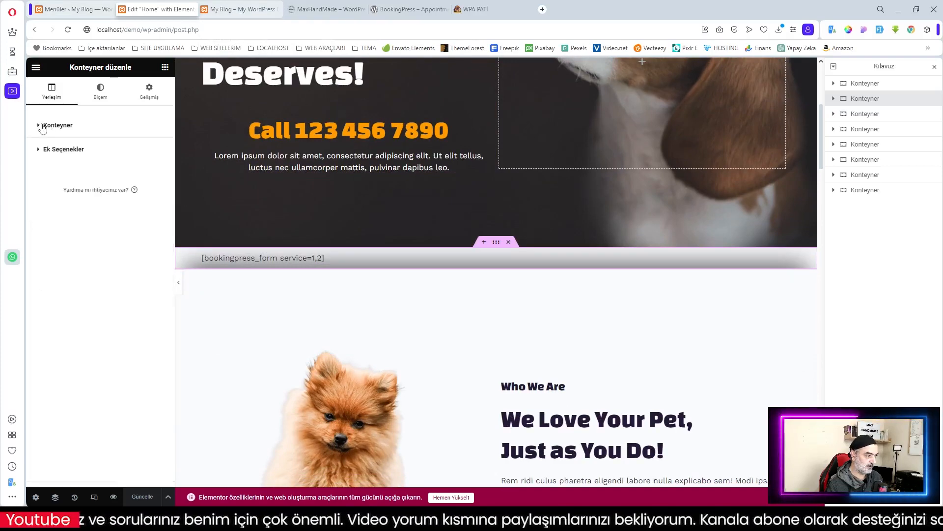
left_click(239, 259)
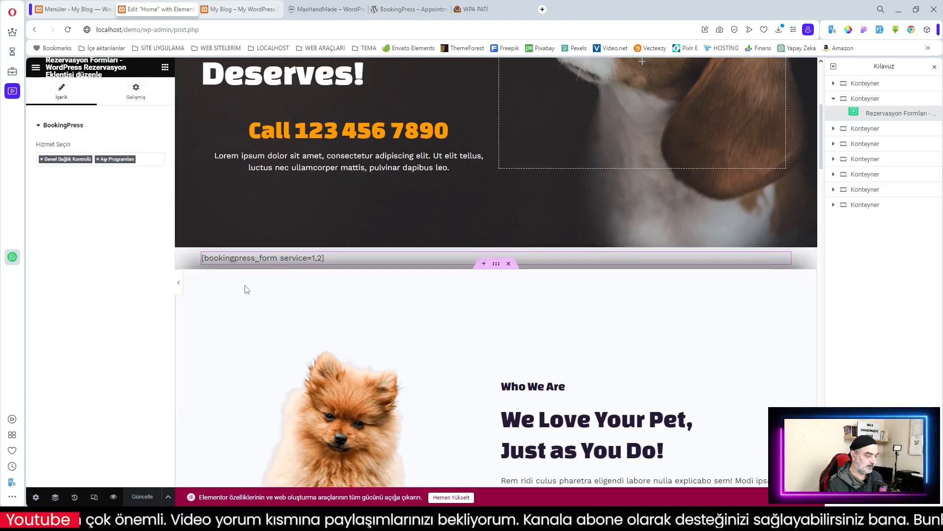
left_click(165, 68)
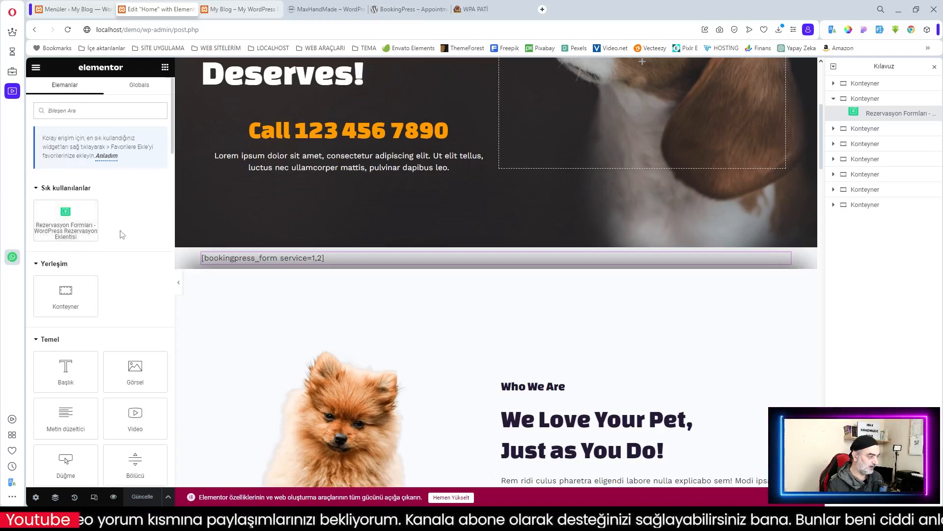
scroll(125, 233, "down", 15)
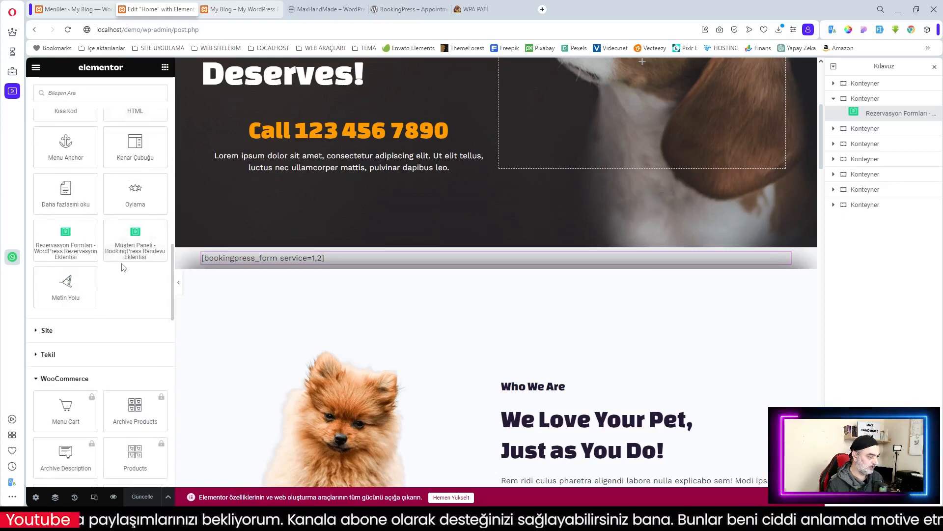
left_click(135, 242)
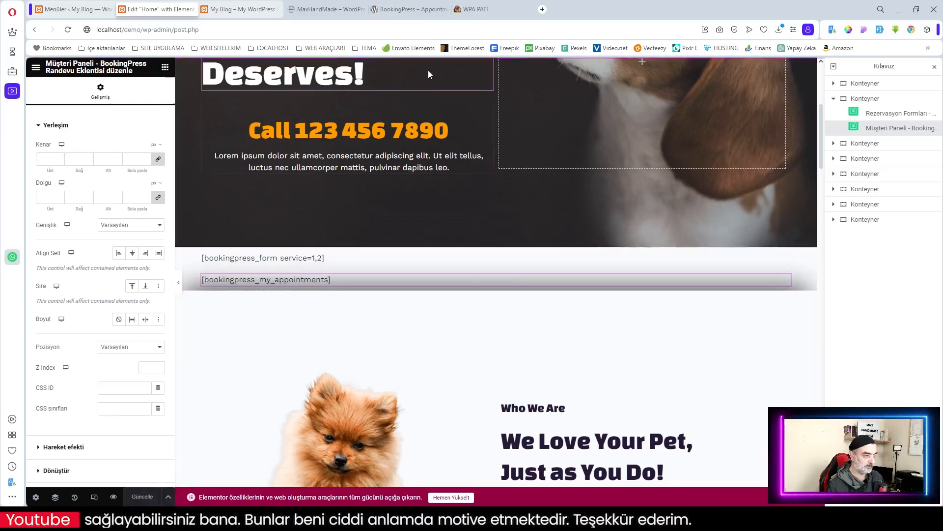
left_click(239, 9)
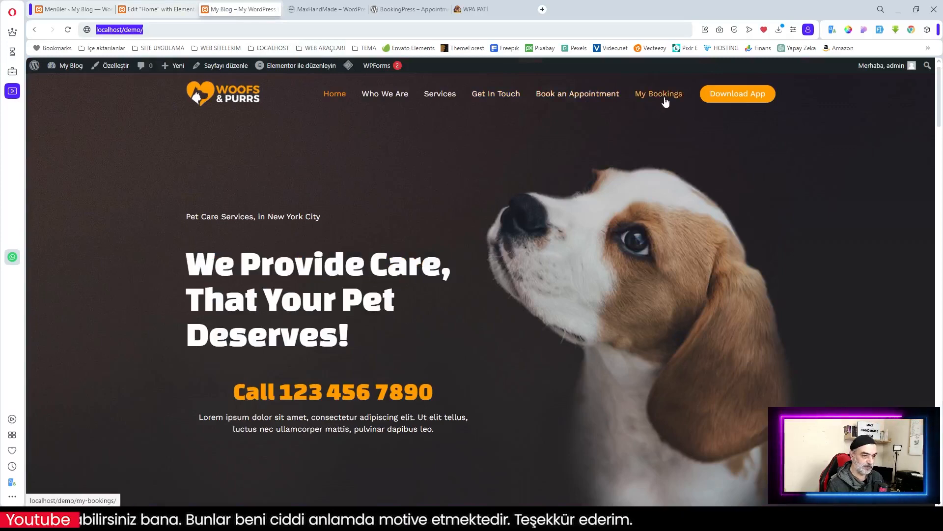
Step: Select the booking form and My Bookings shortcode widgets in the Elementor Home editor
left_click(665, 99)
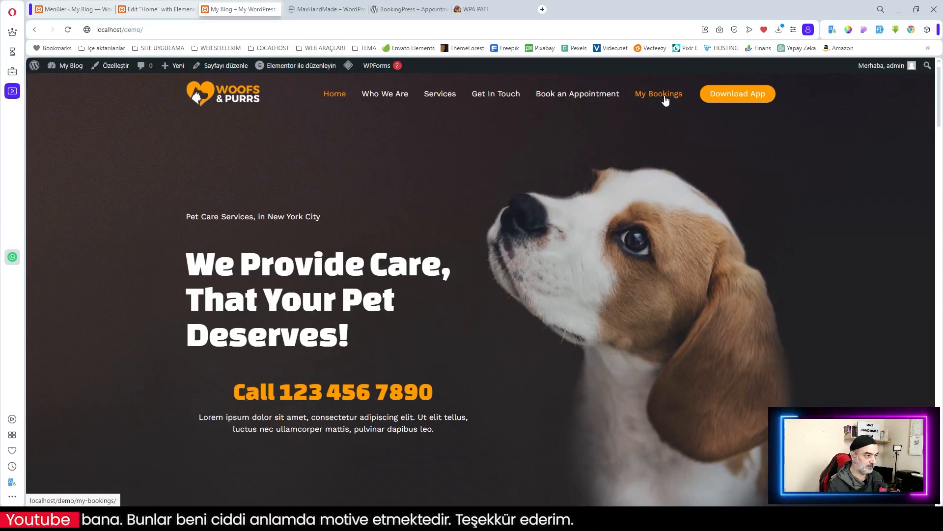
left_click(63, 9)
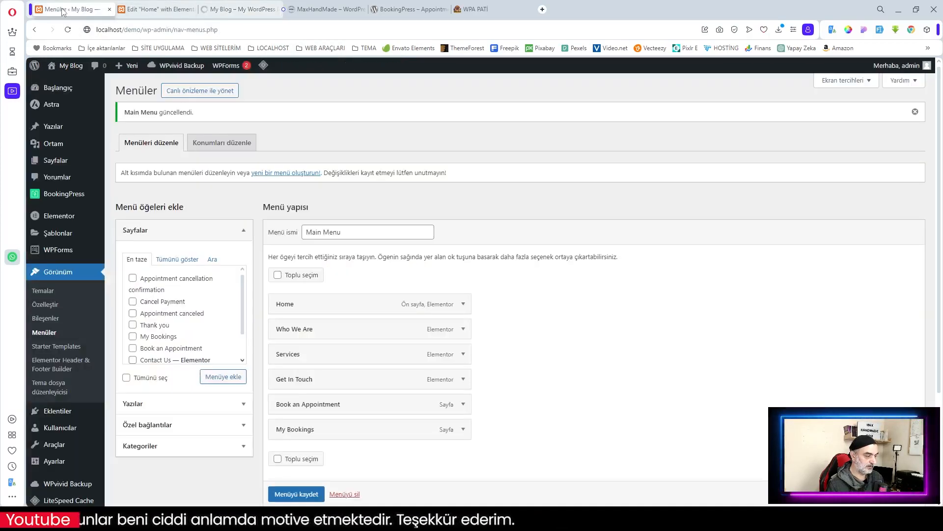
left_click(156, 8)
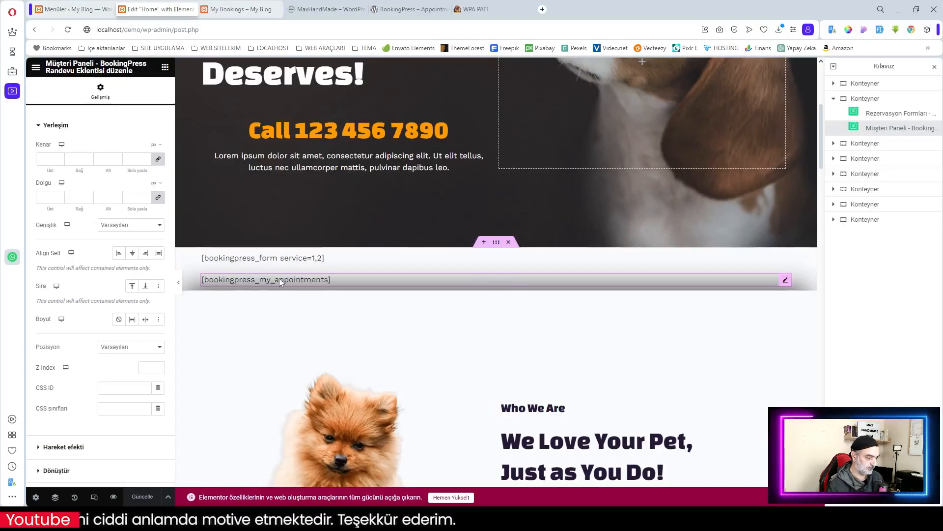
left_click(259, 264)
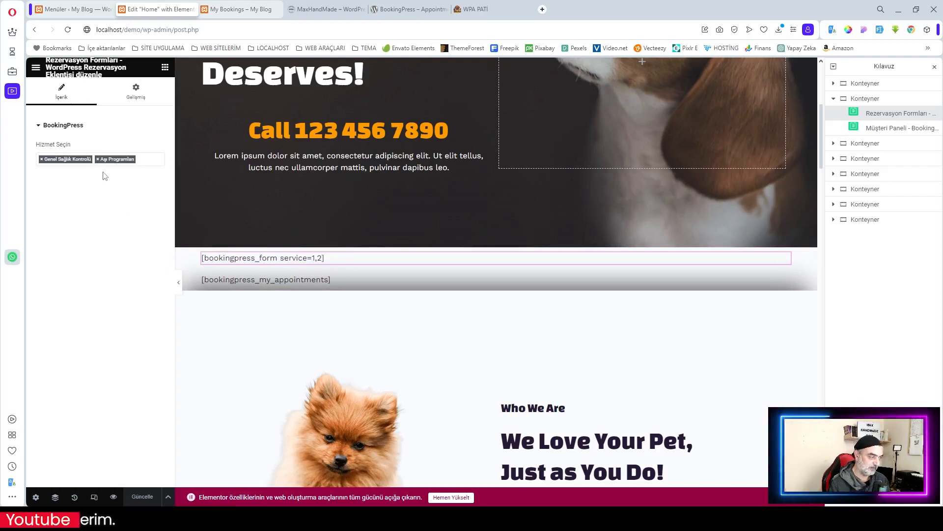
left_click(244, 283)
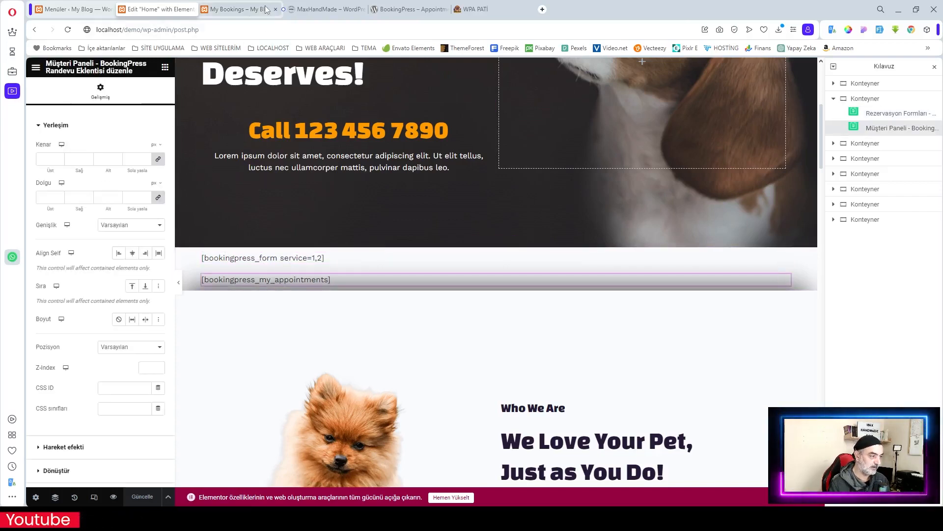
Step: Preview the live My Bookings page and reload the front page
left_click(241, 9)
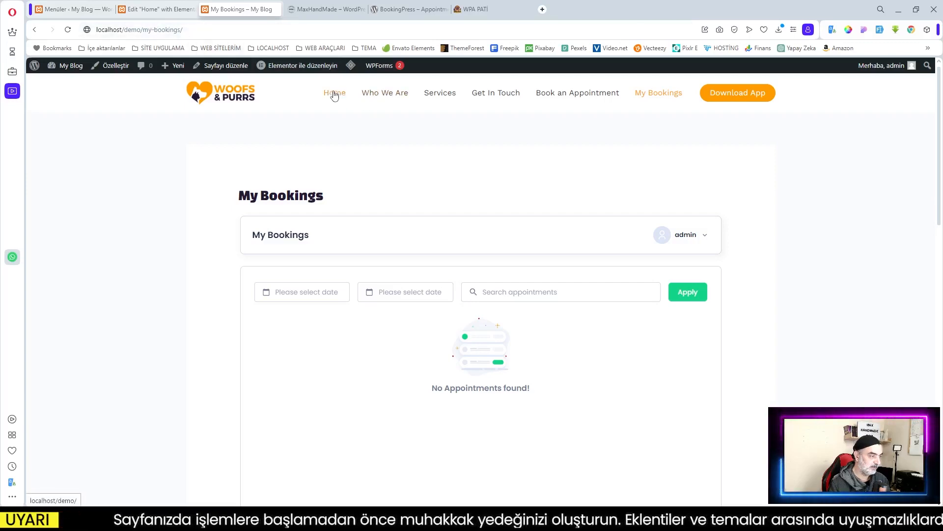
left_click(151, 10)
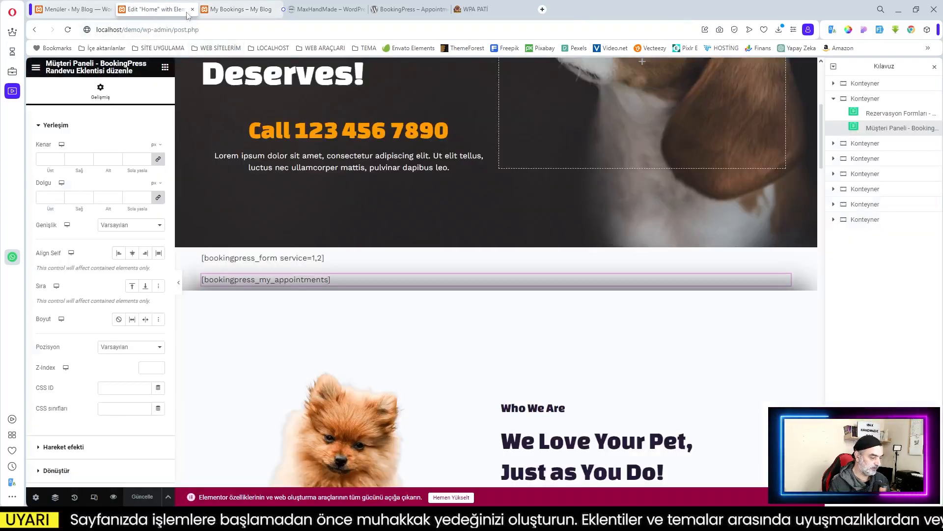
left_click(241, 9)
key("F5")
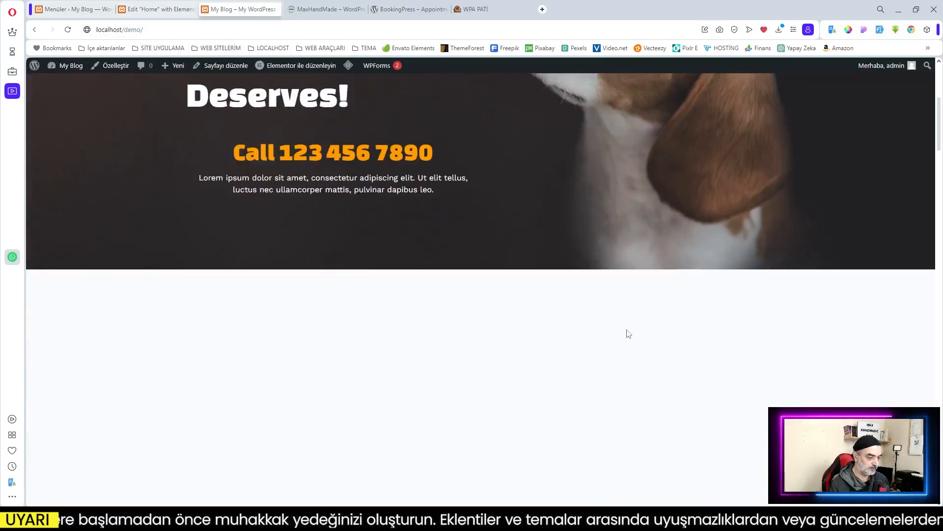
Step: Review the live booking form and the My Bookings panel showing No Appointments found, then return to Elementor
scroll(629, 334, "down", 4)
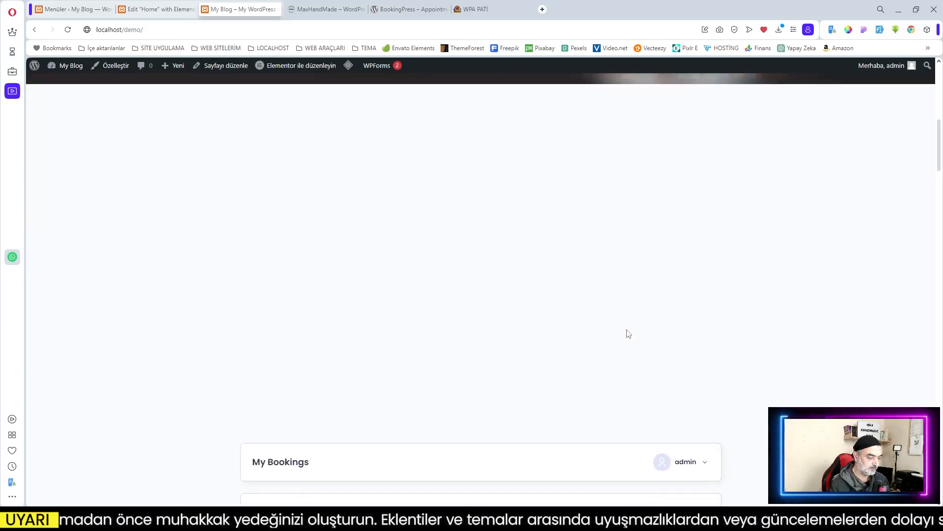
scroll(614, 295, "down", 3)
scroll(560, 314, "up", 4)
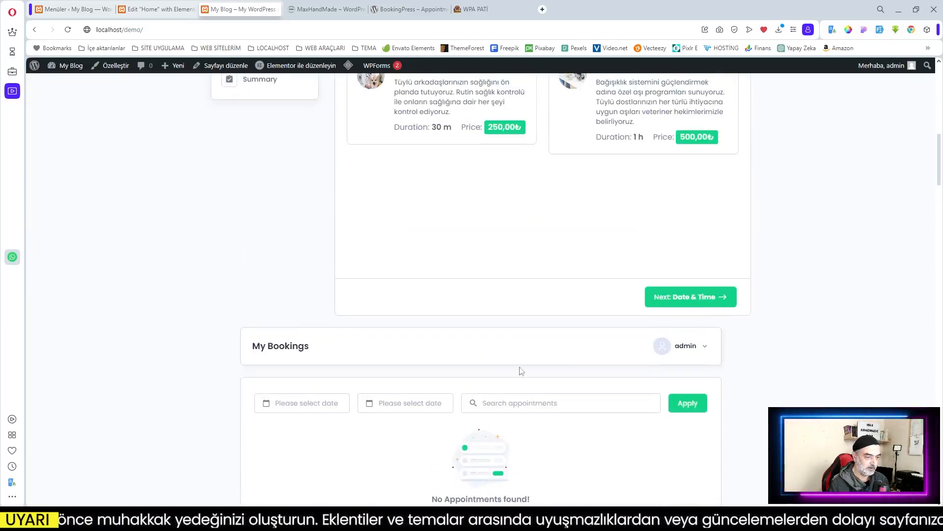
scroll(559, 413, "down", 4)
scroll(614, 410, "down", 3)
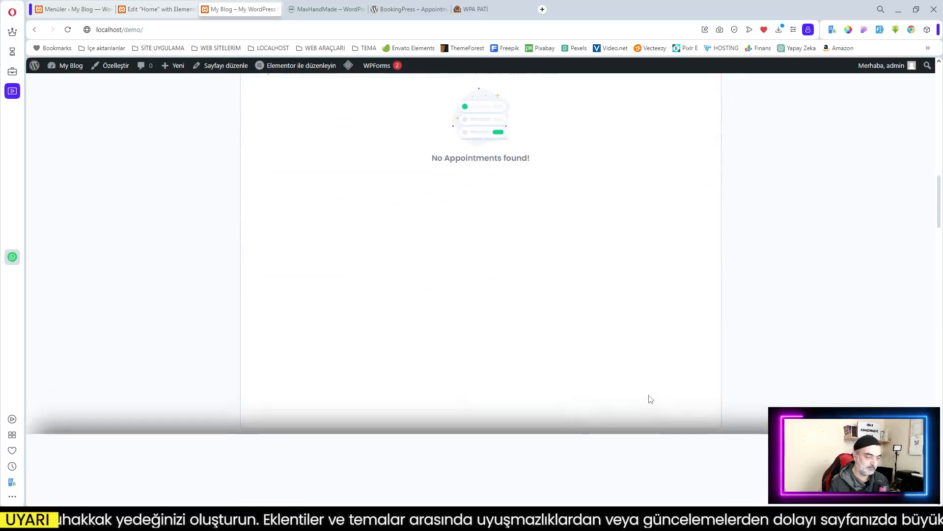
scroll(649, 396, "up", 8)
scroll(575, 357, "up", 4)
scroll(576, 357, "down", 3)
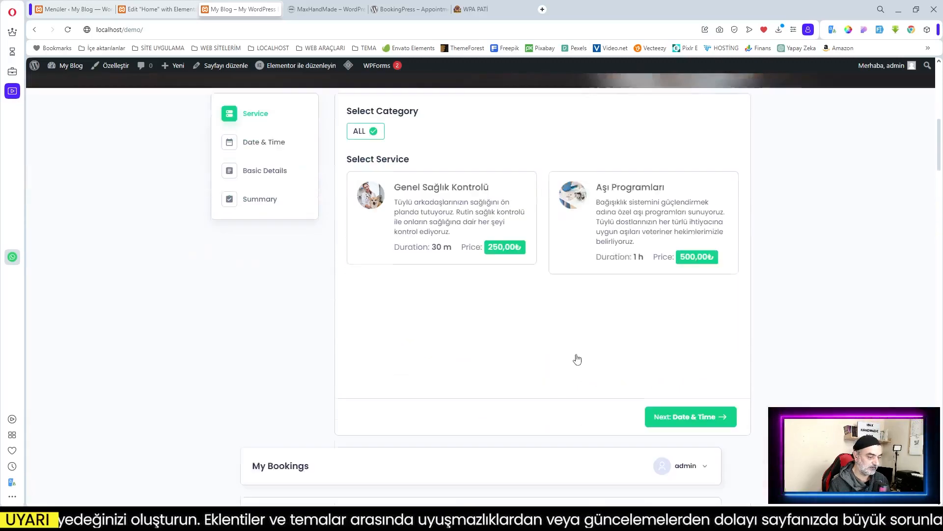
scroll(575, 358, "up", 5)
left_click(169, 12)
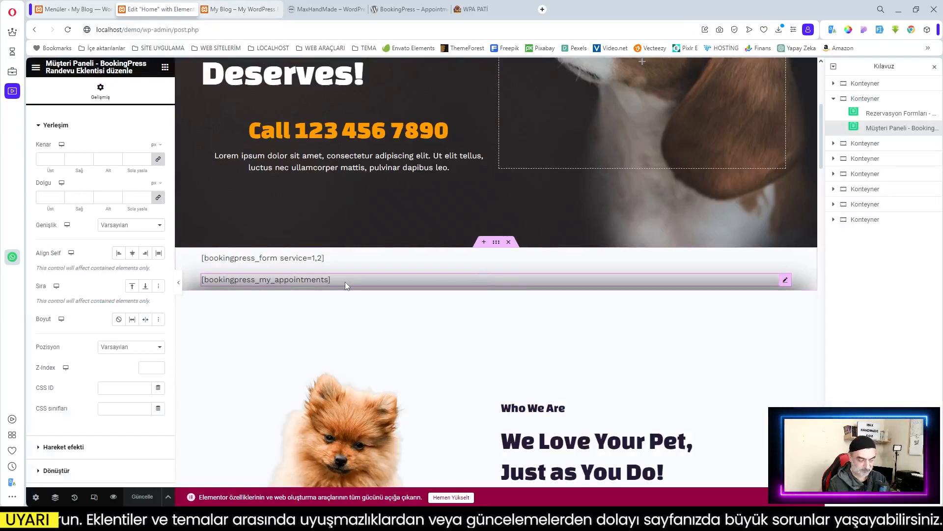
Step: Delete the [bookingpress_my_appointments] widget from Home and go to the BookingPress dashboard
key("Delete")
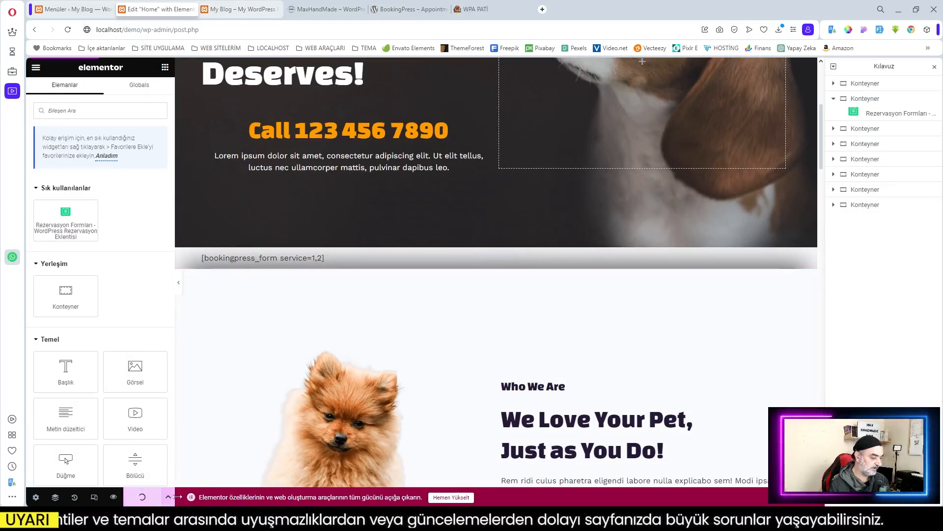
left_click(74, 9)
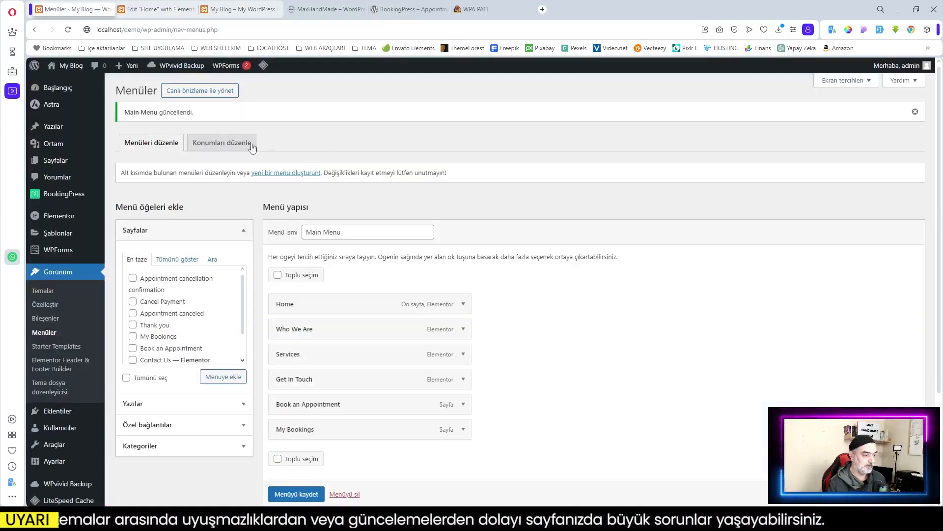
left_click(74, 198)
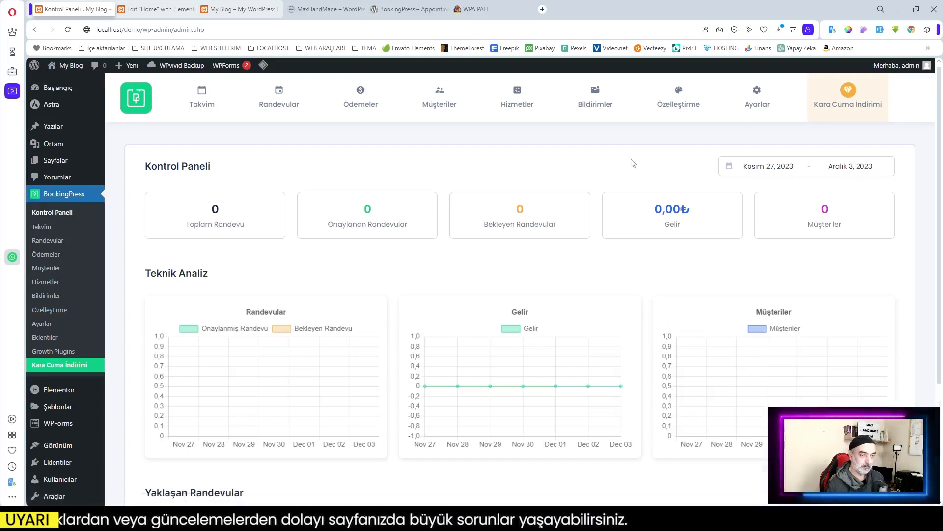
Step: Check the live pet-care home page, then return to BookingPress's Eklentiler add-ons page
left_click(224, 10)
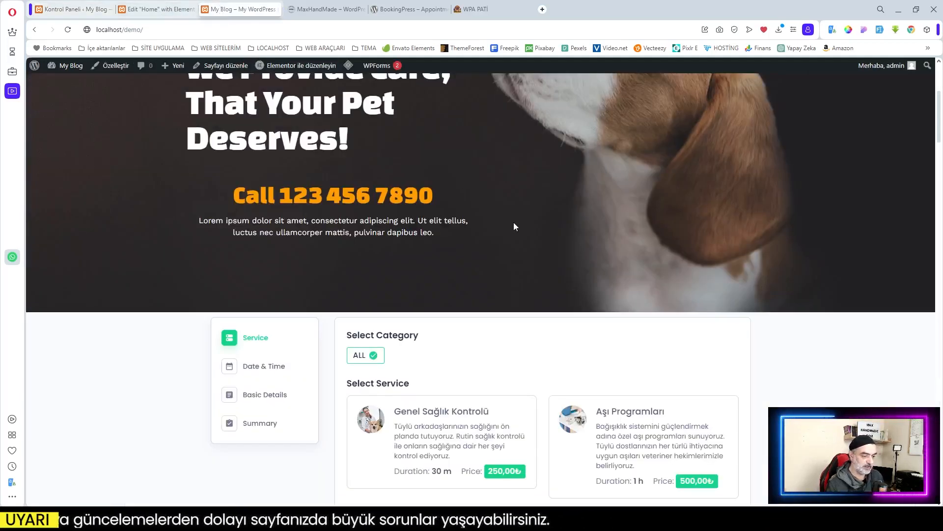
scroll(514, 227, "down", 2)
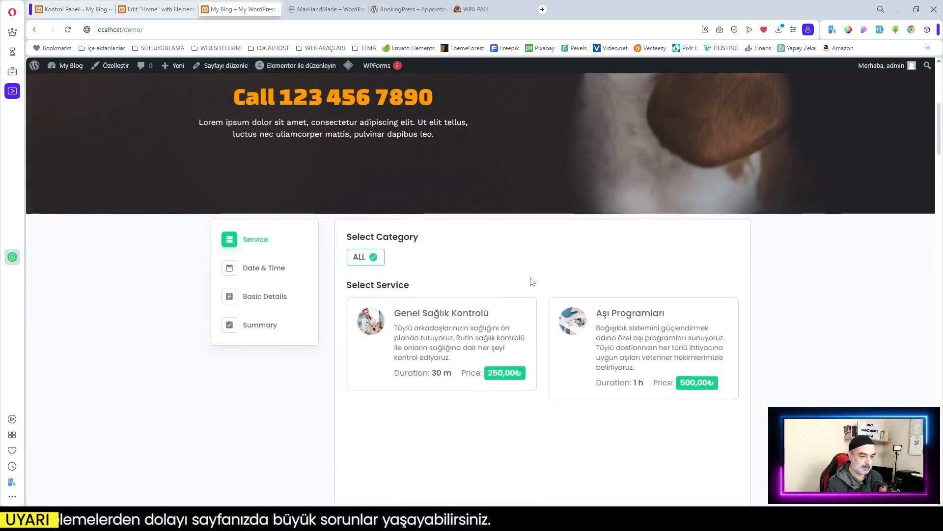
scroll(389, 310, "down", 1)
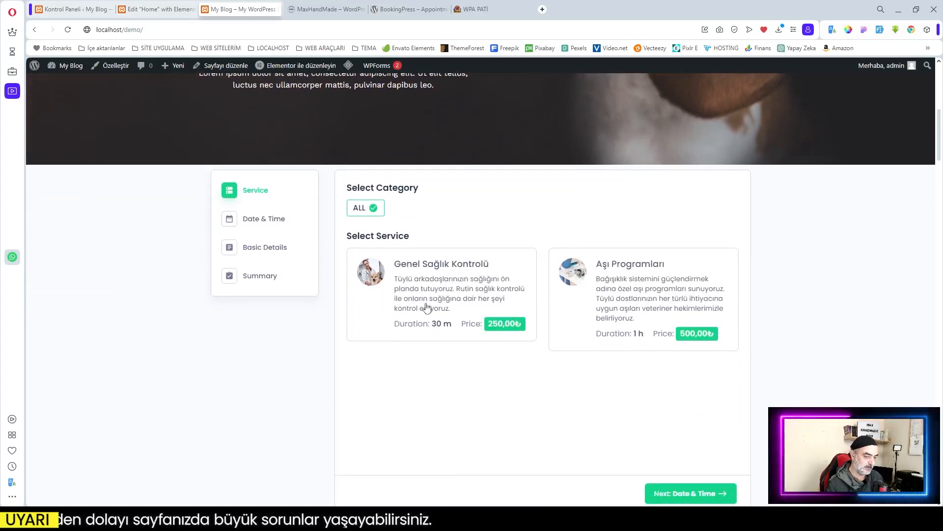
key("ctrl+shift+Tab")
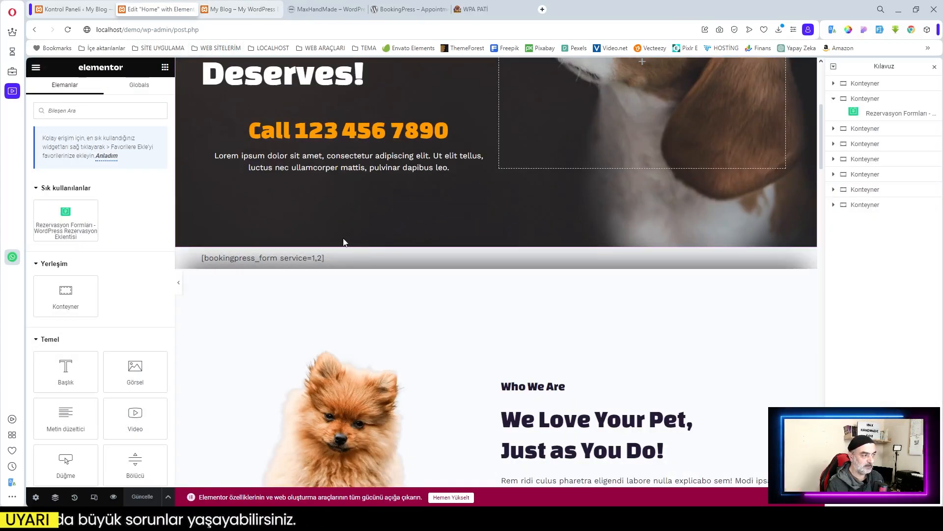
key("ctrl+shift+Tab")
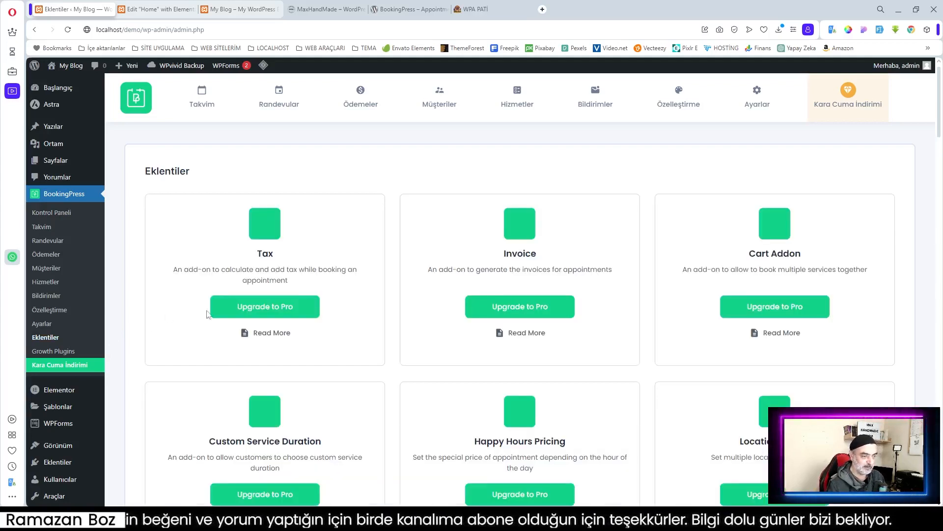
Step: Browse the Pro add-ons like Multi-Language, Waiting List and Stripe, then return to Kontrol Paneli
scroll(296, 255, "down", 2)
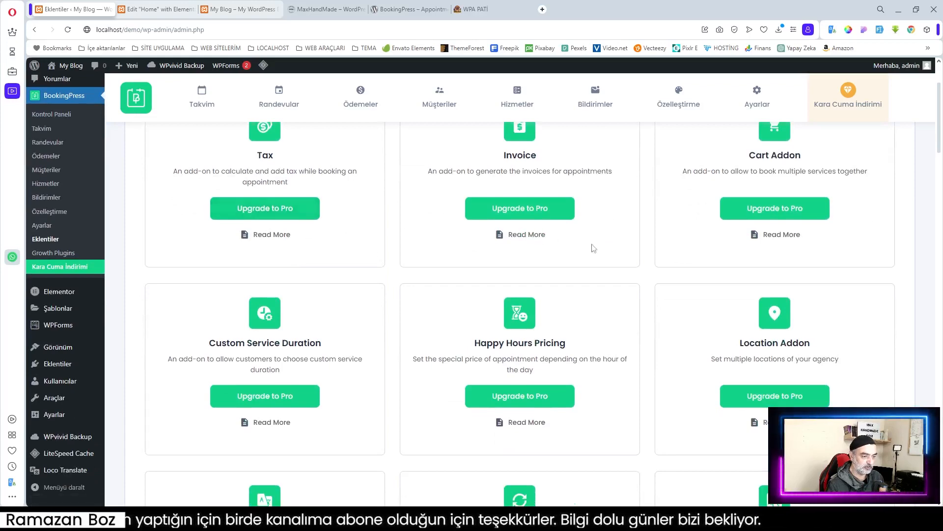
scroll(497, 339, "down", 6)
scroll(496, 337, "down", 1)
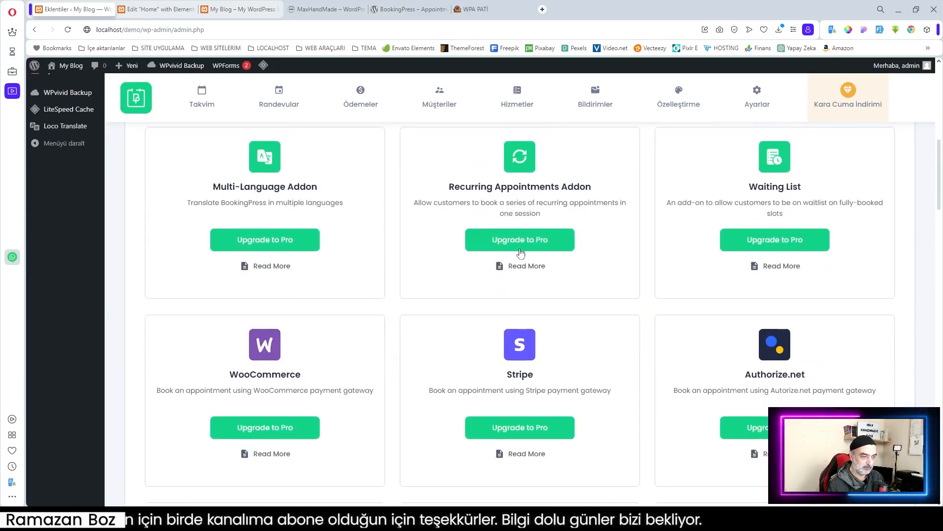
scroll(104, 284, "up", 10)
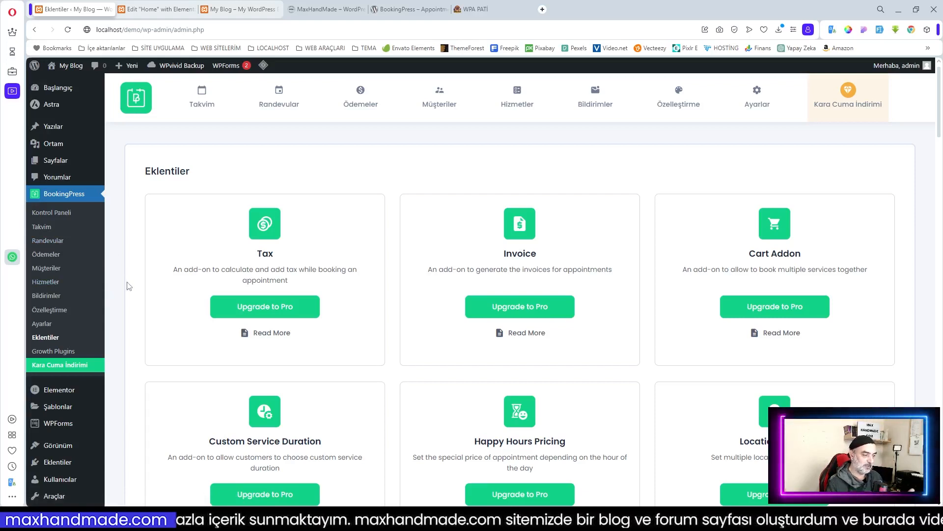
left_click(61, 212)
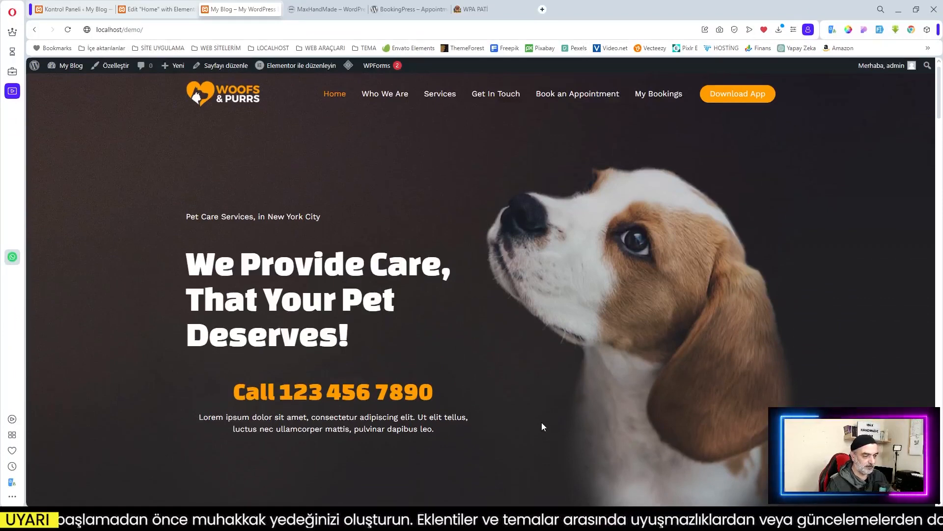
Step: Scroll the live home page to the booking form offering Genel Sağlık Kontrolü and Aşı Programları
scroll(541, 423, "down", 7)
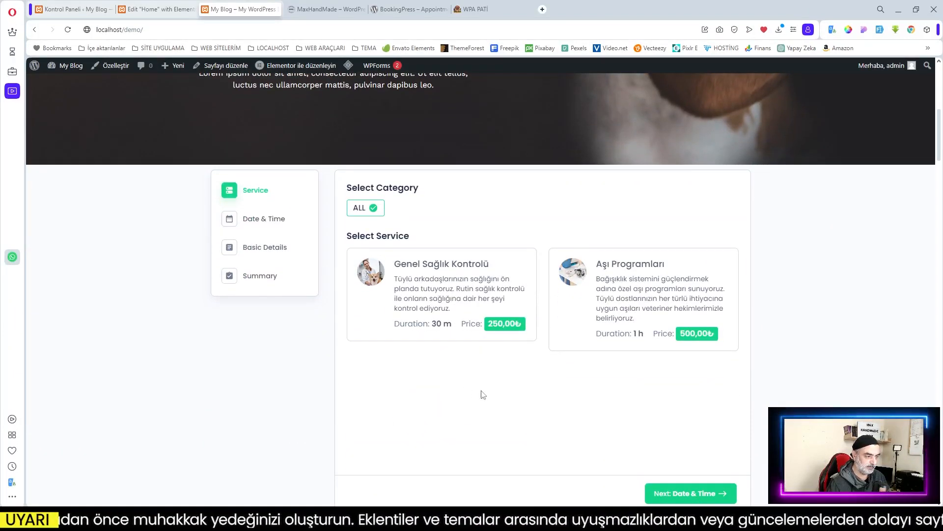
scroll(483, 394, "down", 2)
scroll(444, 381, "up", 2)
scroll(480, 404, "down", 1)
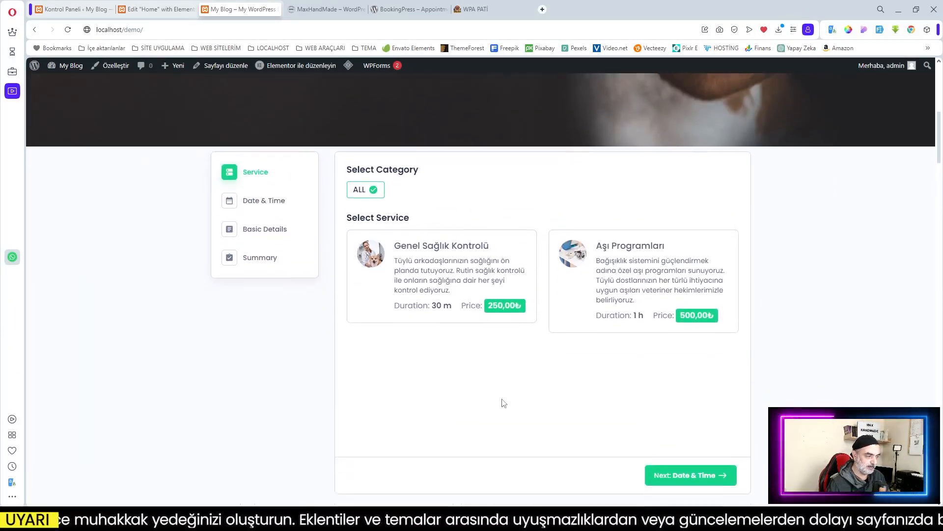
scroll(504, 403, "down", 1)
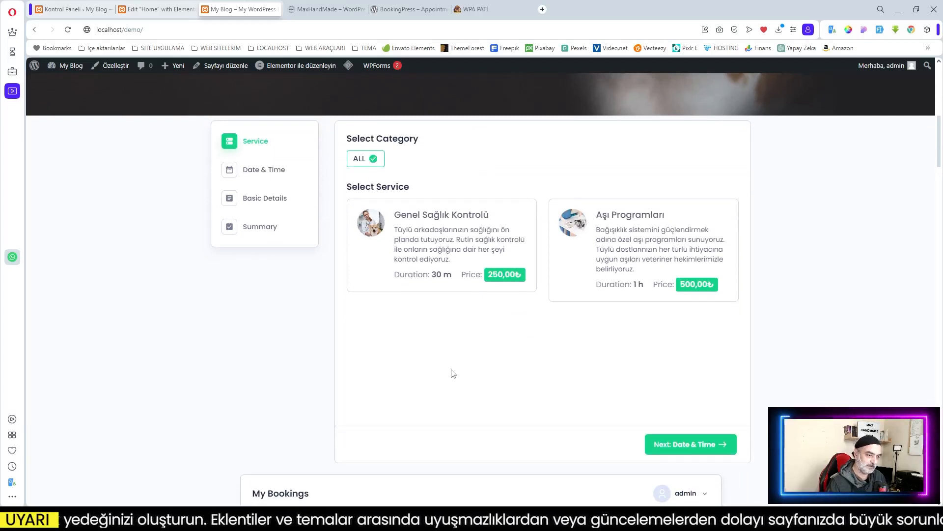
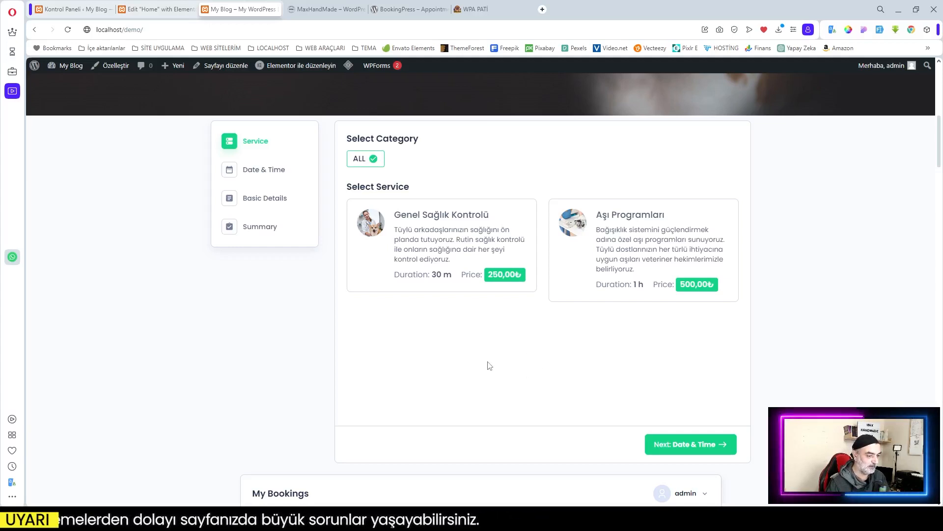
Step: Book Genel Sağlık Kontrolü for 30 Kasım 2023 in the 14:00 - 14:30 slot
scroll(490, 366, "up", 2)
scroll(490, 366, "down", 2)
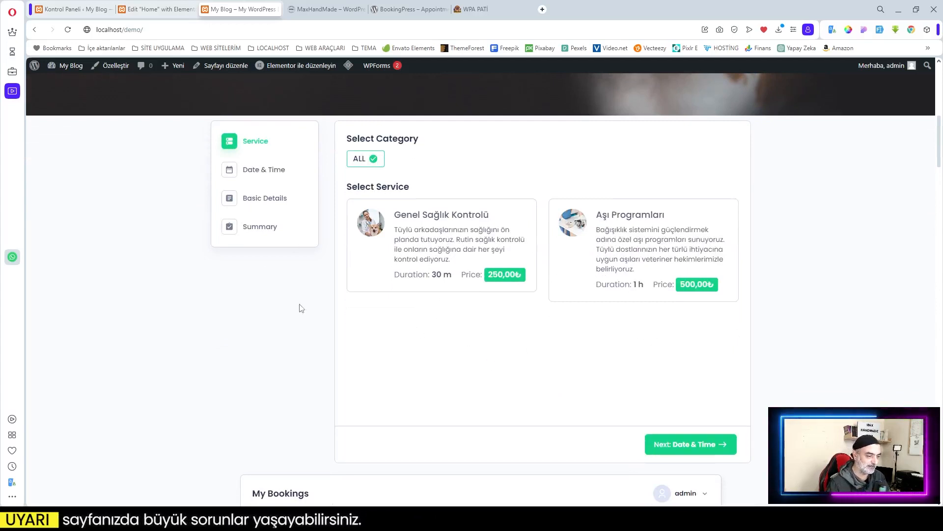
left_click(445, 238)
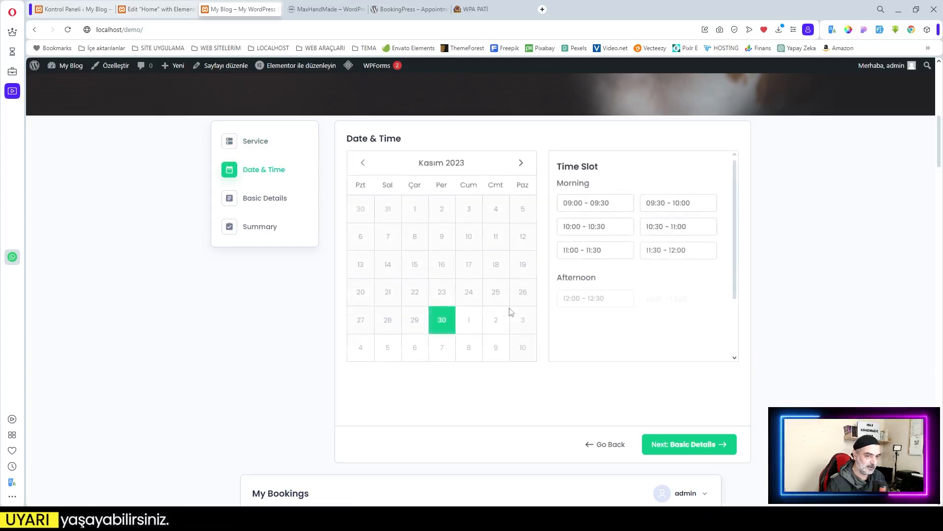
left_click(444, 326)
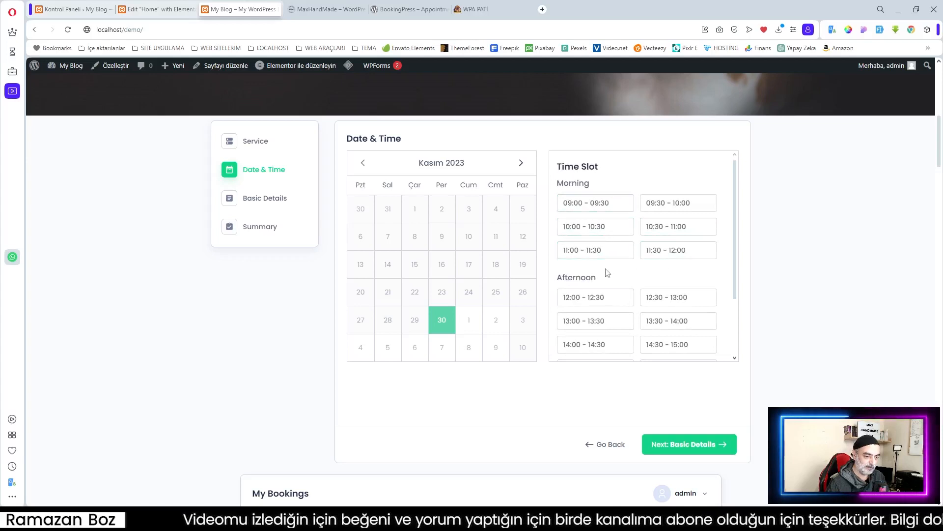
scroll(659, 275, "down", 2)
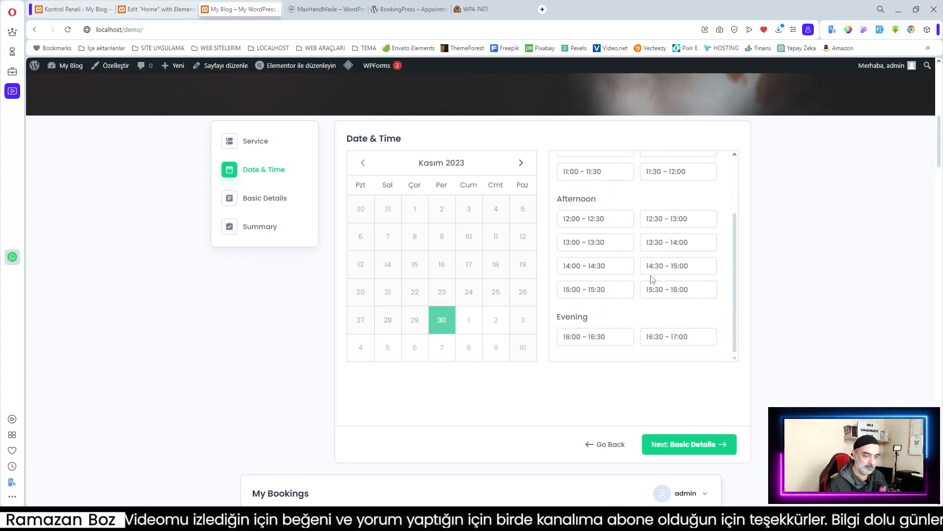
scroll(656, 295, "up", 2)
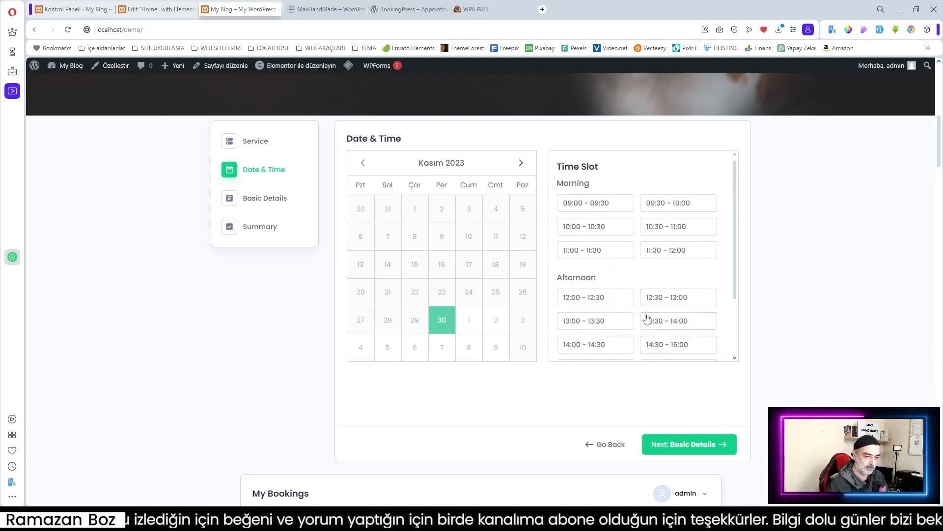
left_click(587, 346)
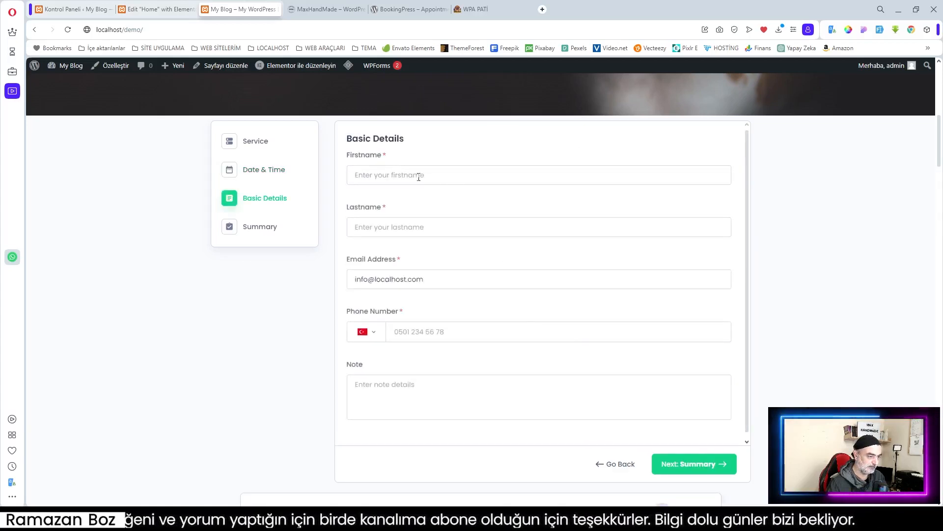
Step: Autofill the customer's basic details and enter the customer's phone number
left_click(388, 177)
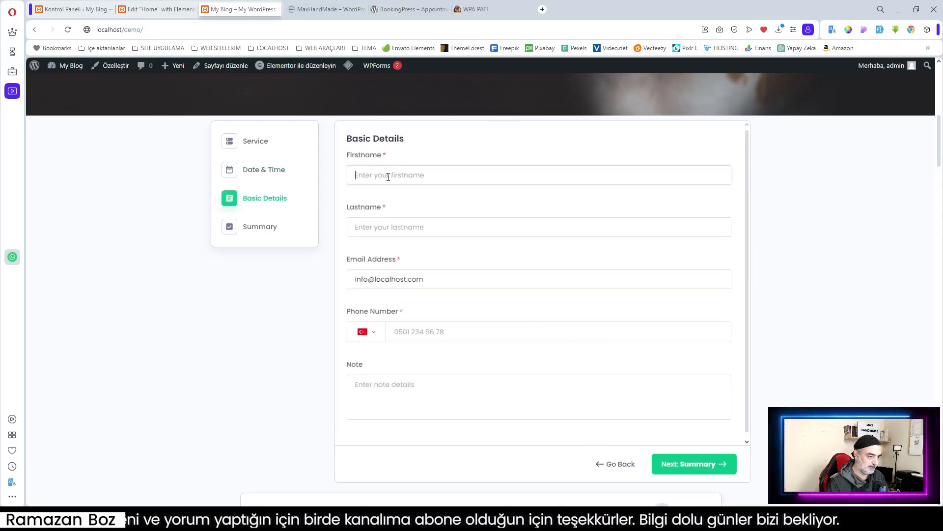
left_click(880, 32)
left_click(417, 332)
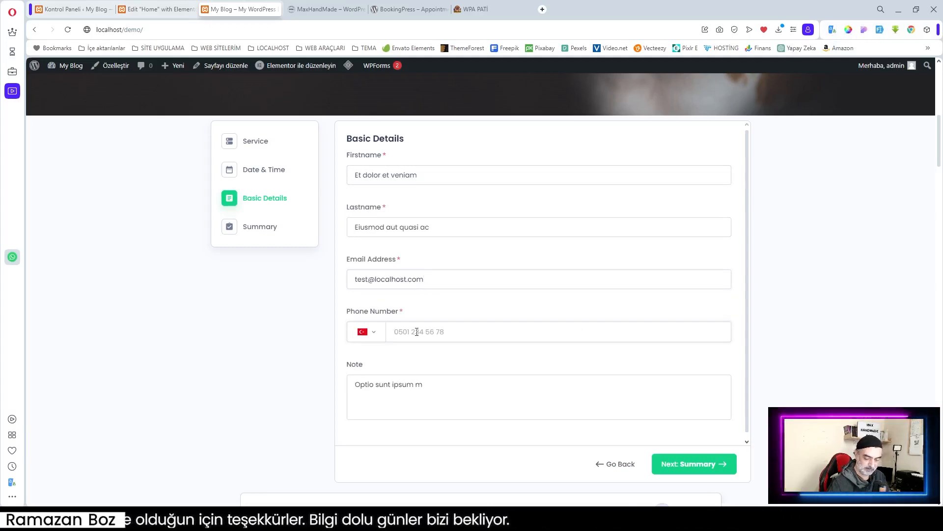
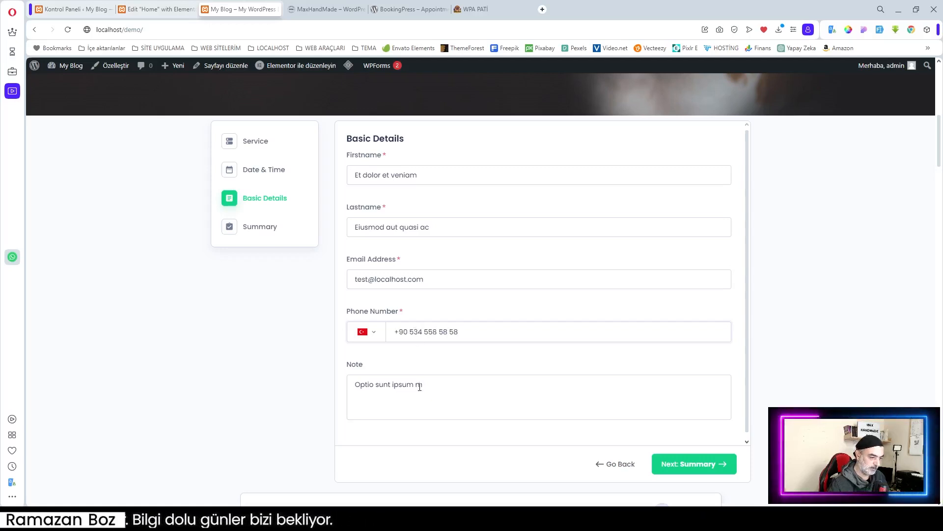
left_click(477, 393)
Step: Confirm the booking summary and submit the appointment, getting Booking ID #1
left_click(710, 469)
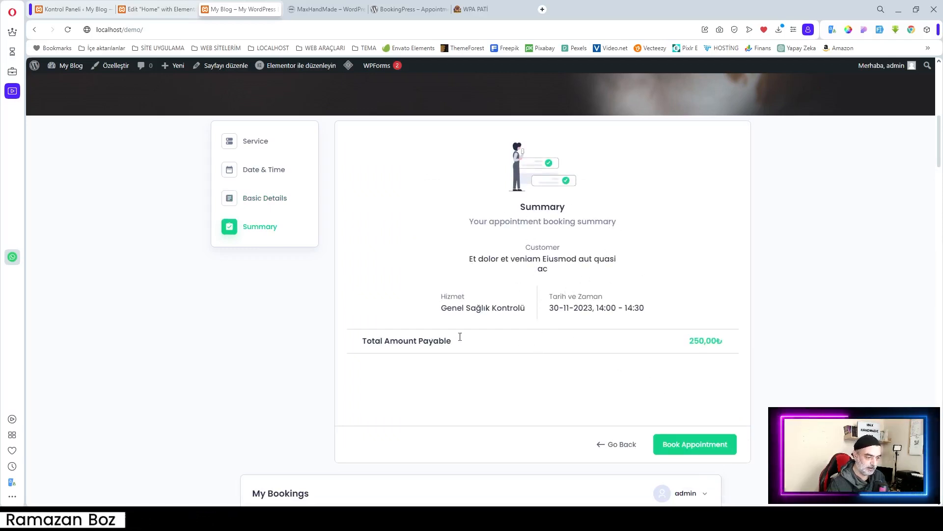
left_click(707, 447)
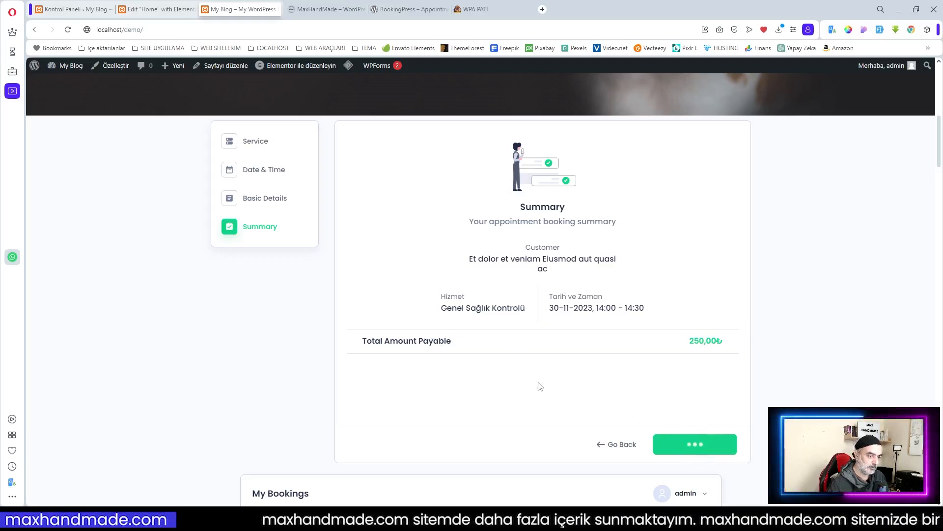
scroll(479, 347, "down", 2)
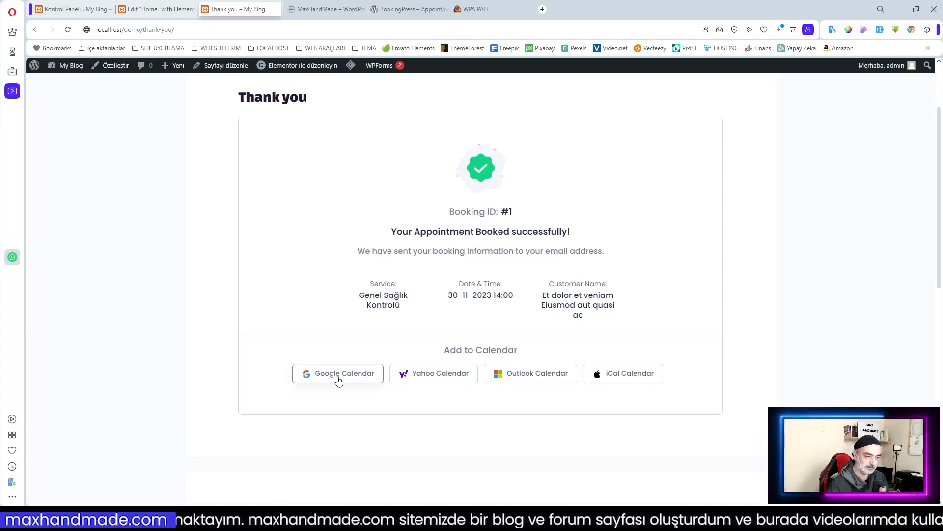
Step: Review the Thank you confirmation page for booking #1
scroll(345, 187, "up", 2)
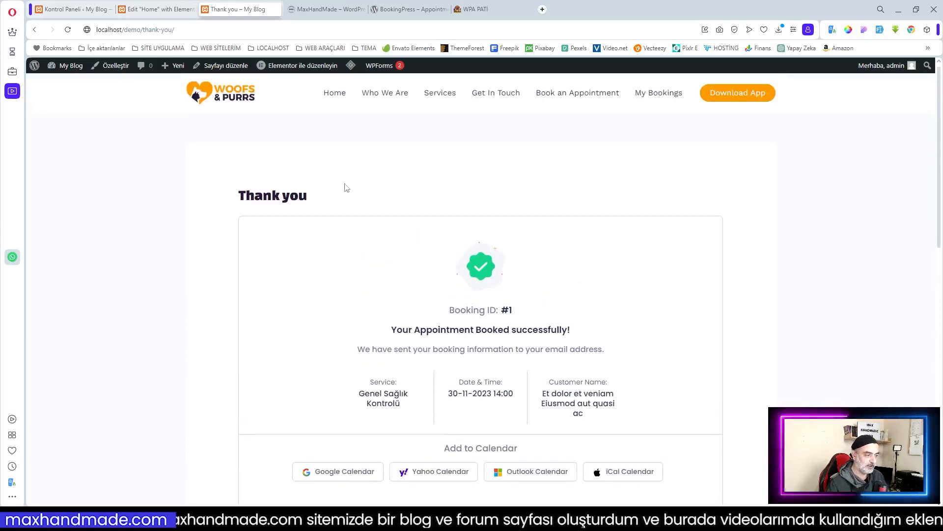
left_click_drag(248, 195, 308, 197)
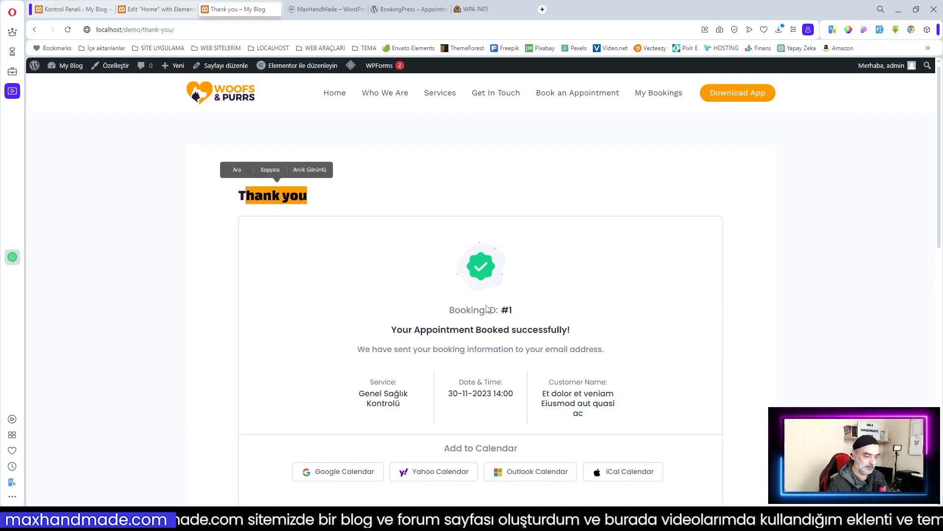
left_click(463, 395)
scroll(587, 379, "down", 8)
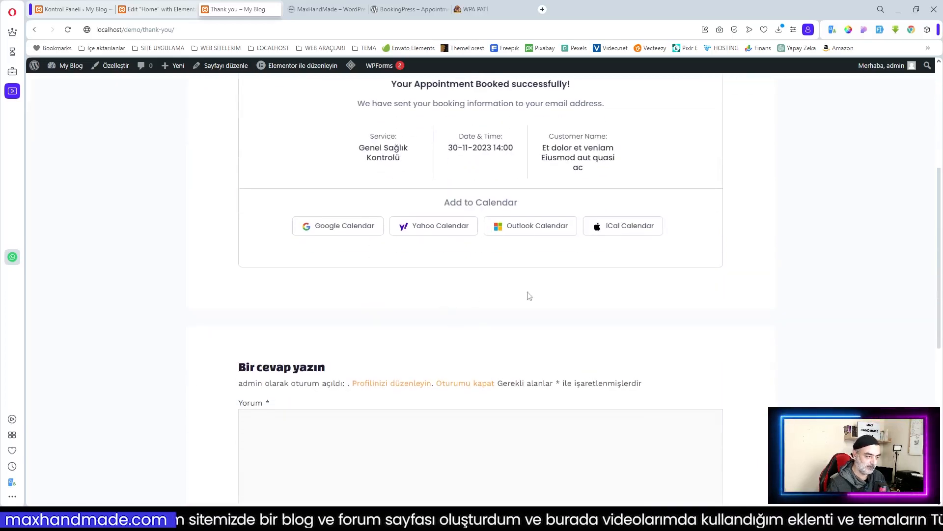
scroll(553, 304, "up", 8)
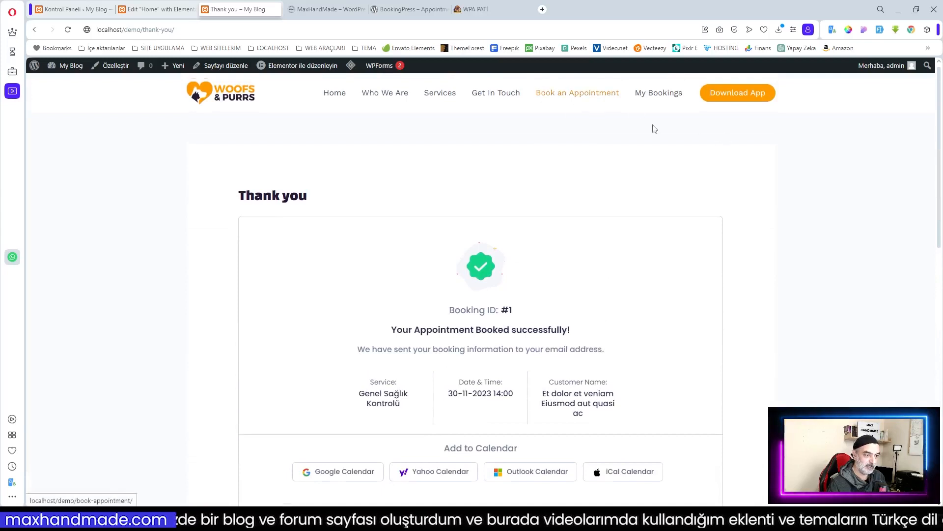
left_click(650, 102)
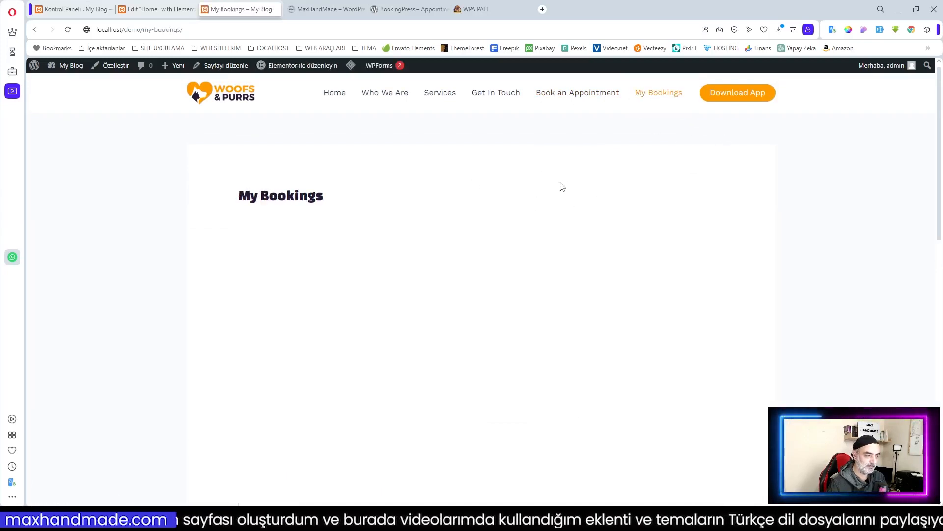
scroll(580, 194, "down", 2)
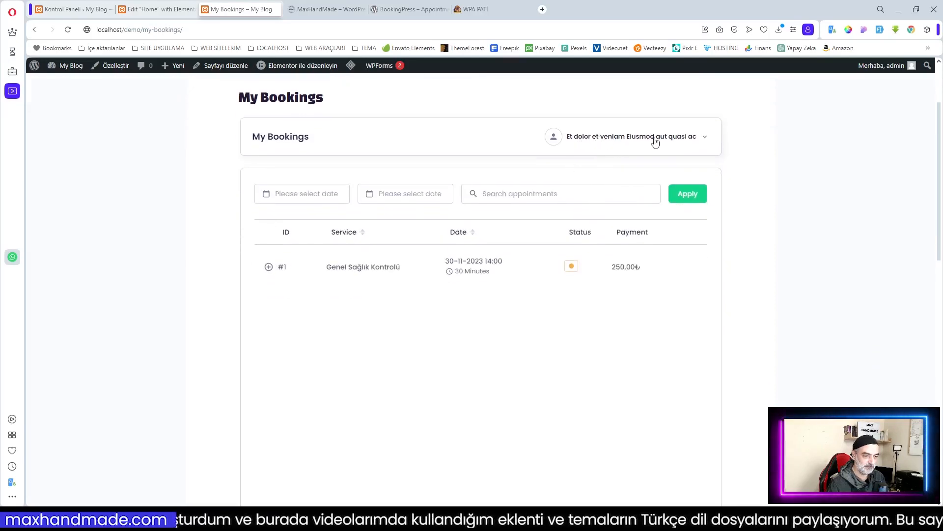
mouse_move(442, 267)
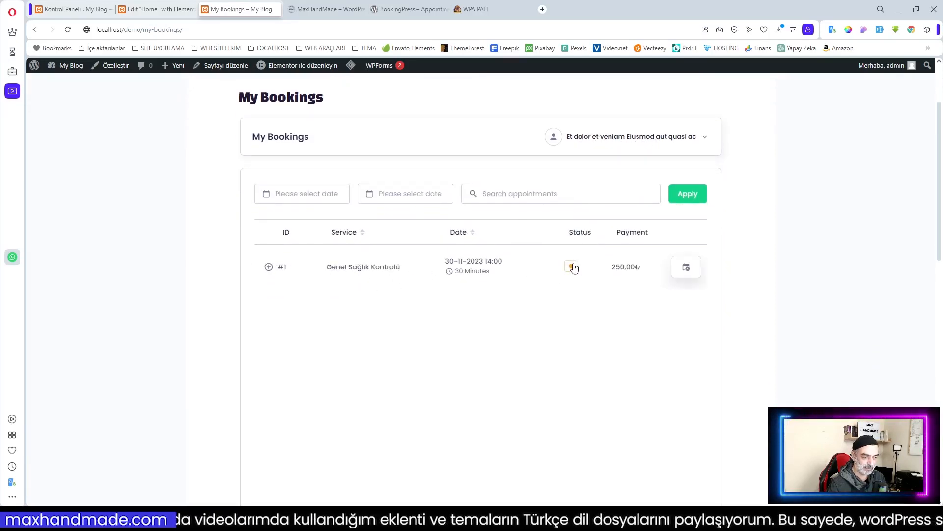
mouse_move(577, 268)
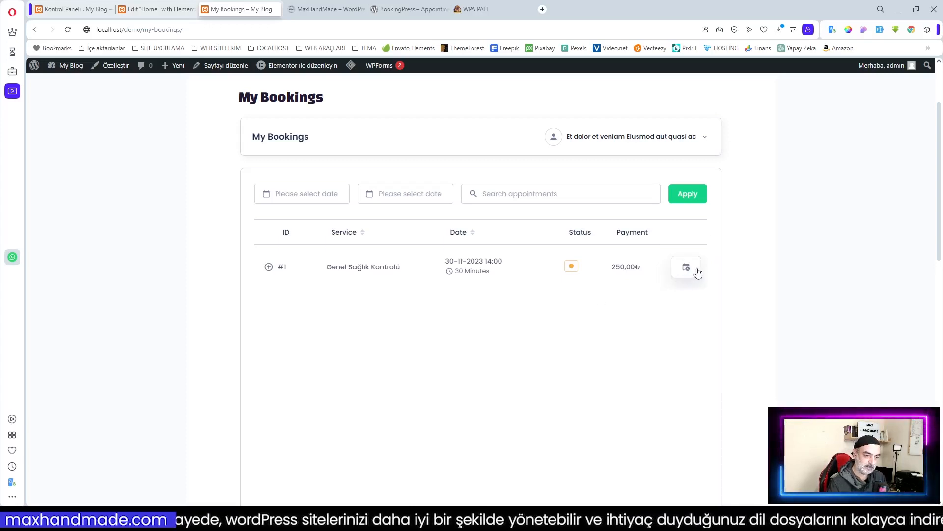
scroll(585, 316, "down", 2)
scroll(585, 316, "up", 4)
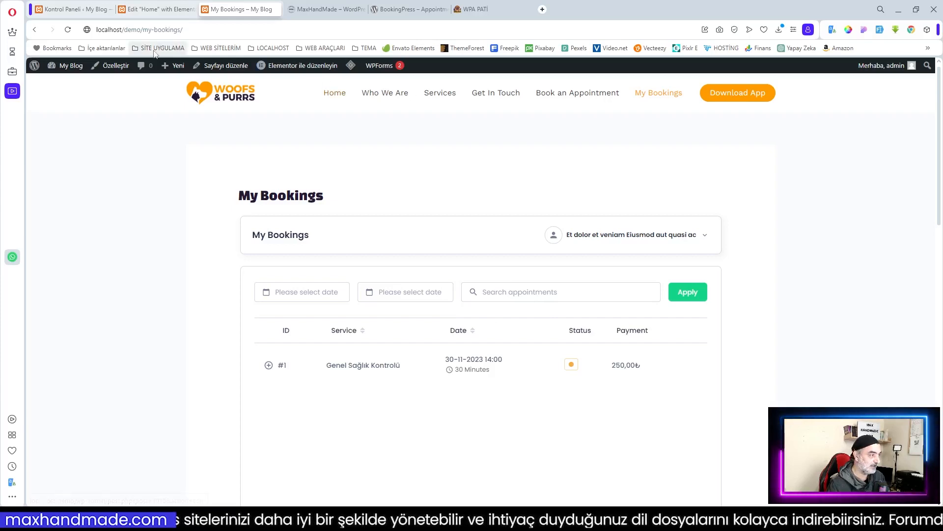
Step: Switch to the BookingPress dashboard, then bring the test@localhost Thunderbird inbox over it
left_click(74, 10)
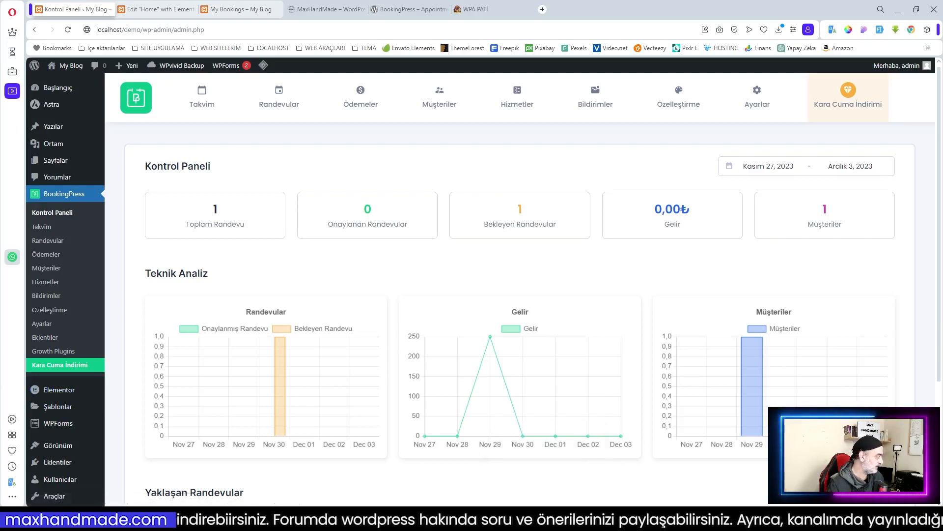
left_click_drag(0, 24, 509, 32)
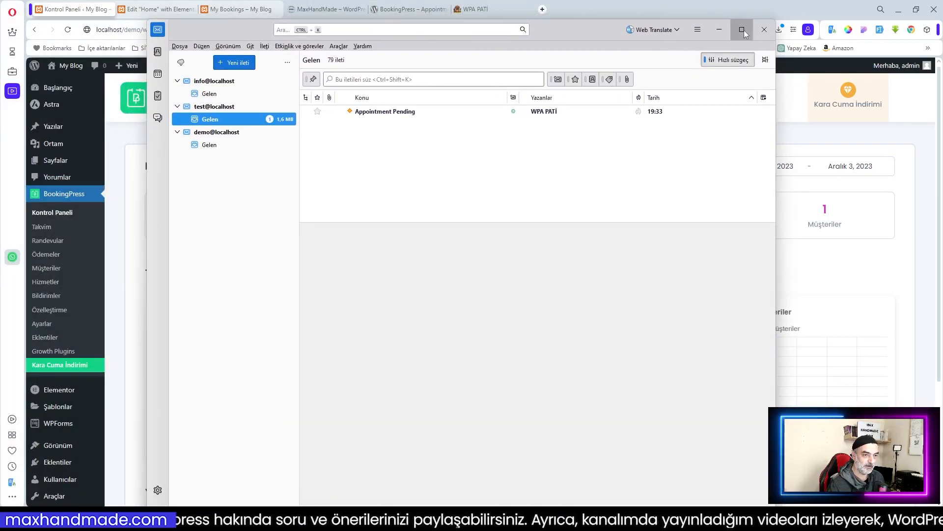
Step: Maximize Thunderbird and read the Appointment Pending email about the Genel Sağlık Kontrolü appointment
left_click(742, 29)
left_click(237, 93)
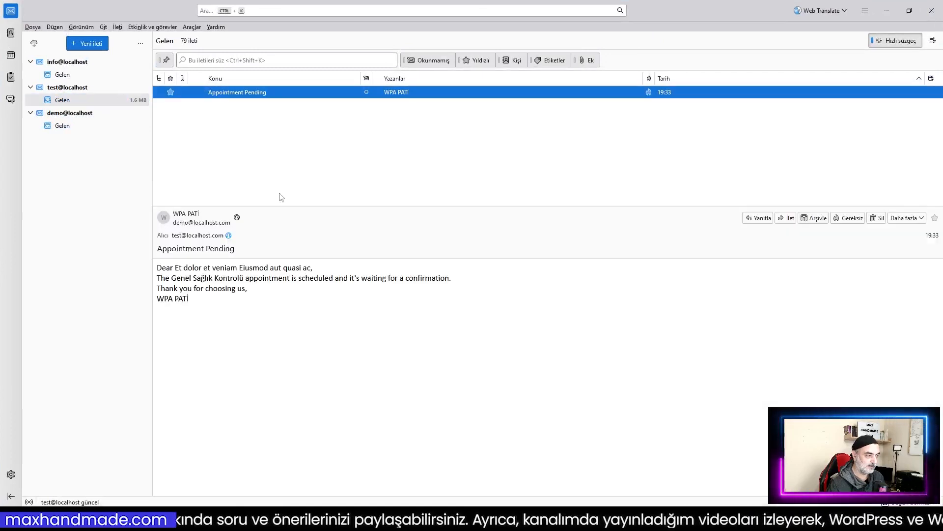
left_click(164, 275)
left_click_drag(159, 269, 462, 277)
left_click(364, 281)
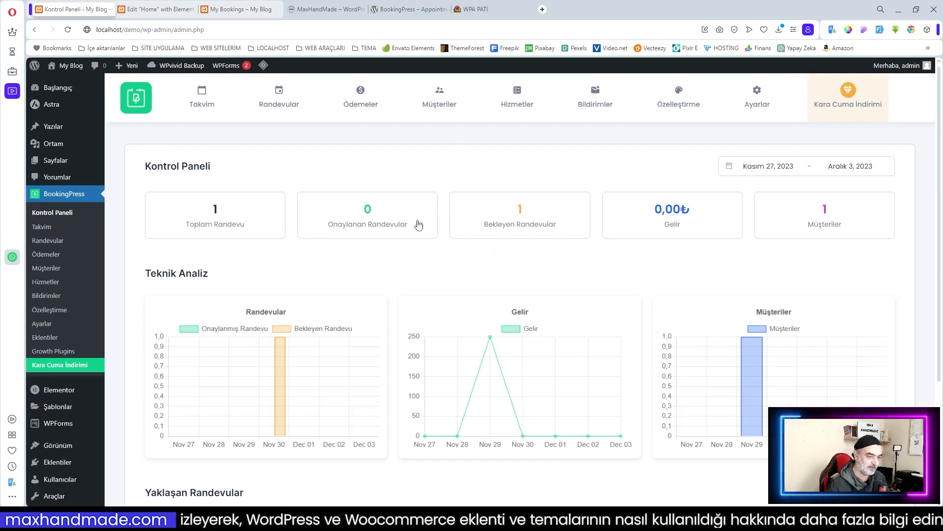
Step: Change appointment #1's status in Yaklaşan Randevular from Beklemede to Onaylı
scroll(219, 211, "down", 3)
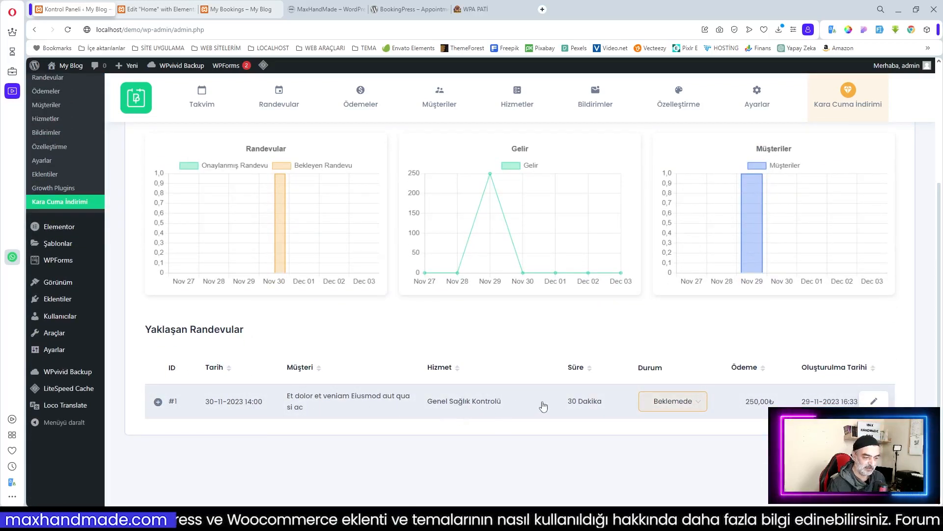
left_click(702, 406)
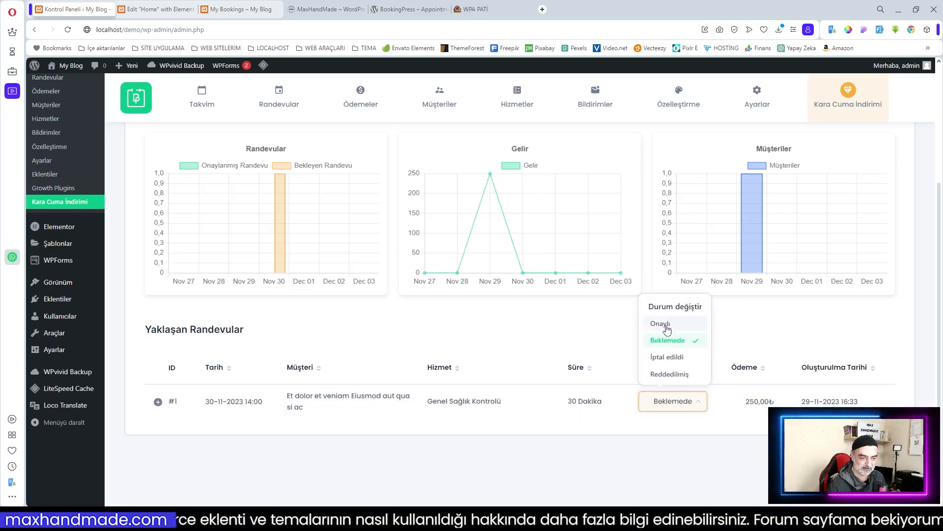
left_click(666, 327)
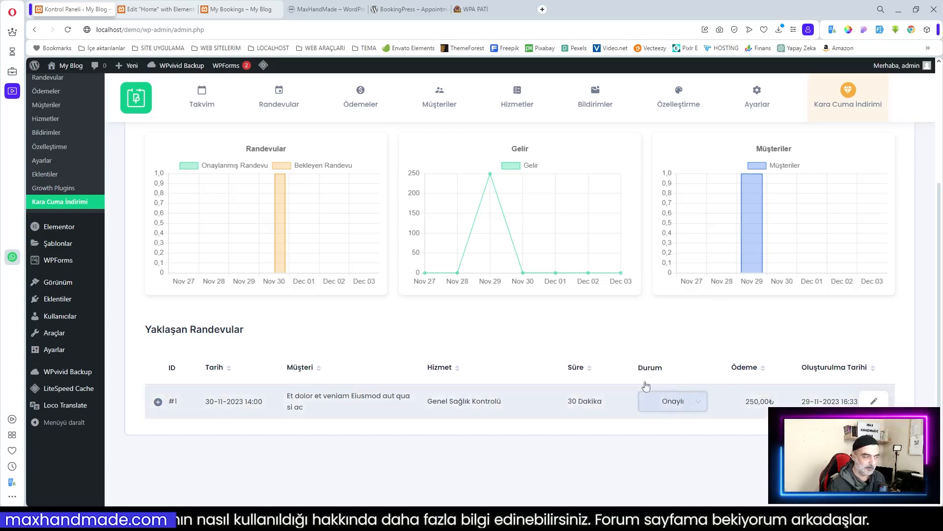
Step: Go to the Takvim calendar for Kasım 2023 under Randevular
scroll(692, 422, "up", 3)
scroll(687, 436, "up", 1)
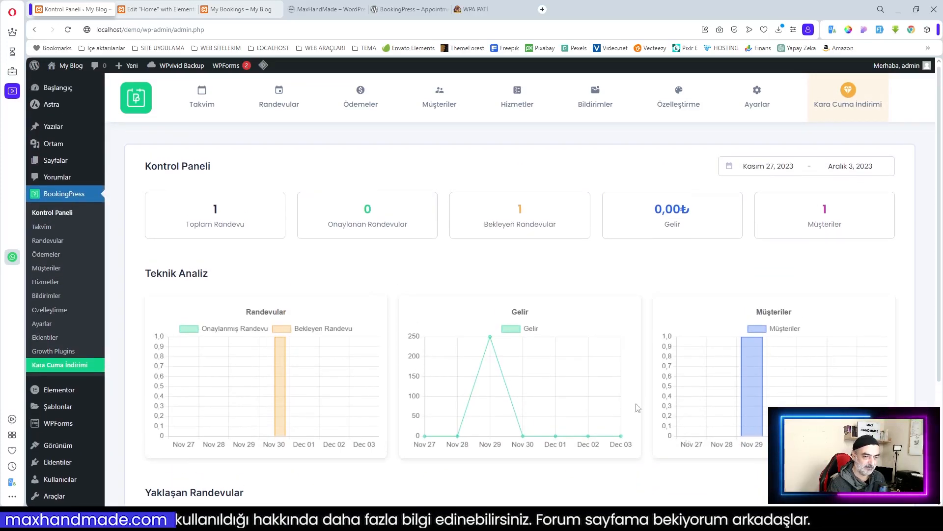
left_click(45, 243)
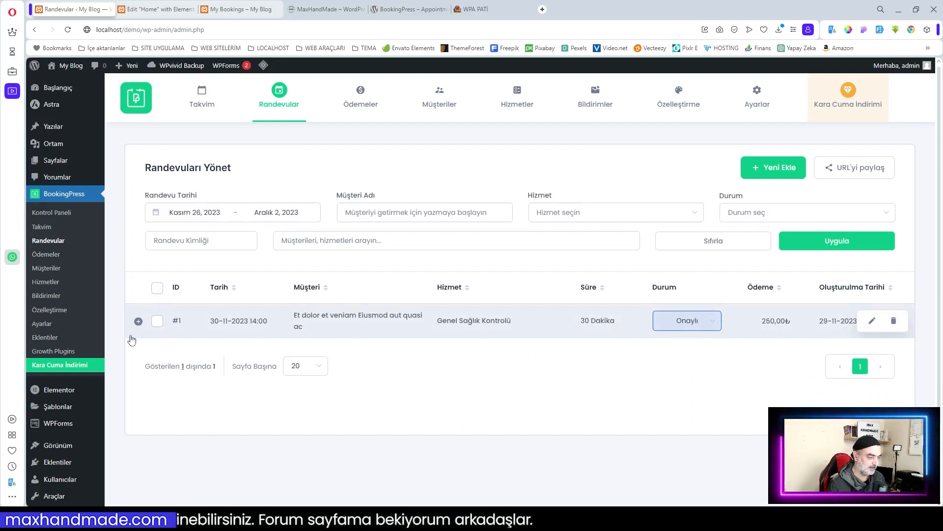
left_click(75, 231)
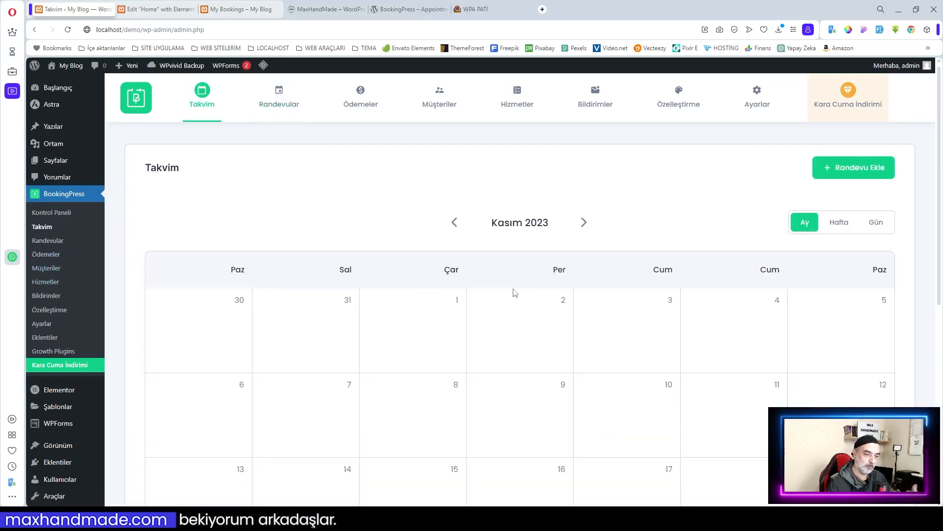
Step: Check the 30 November booking on Takvim, then review Ödemeler and the Müşteriler list
scroll(514, 292, "down", 7)
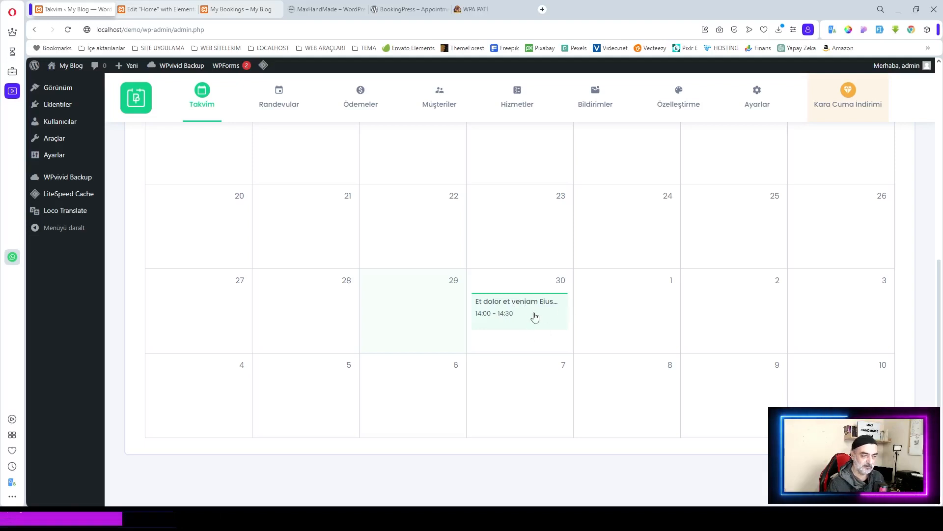
scroll(534, 315, "up", 7)
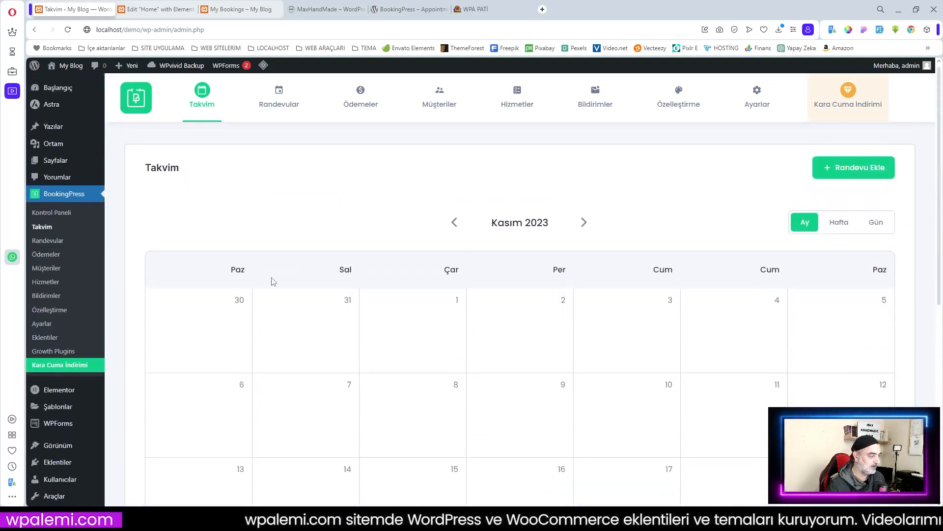
left_click(61, 255)
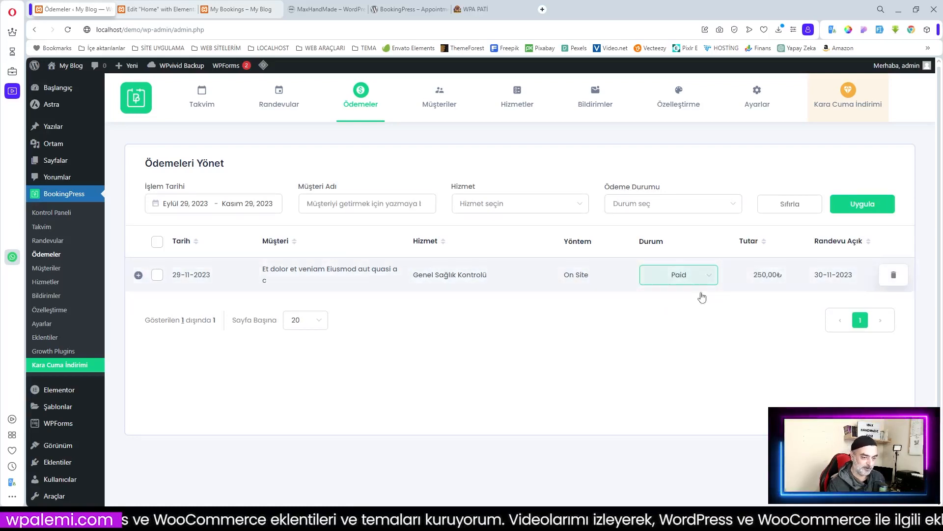
left_click(47, 269)
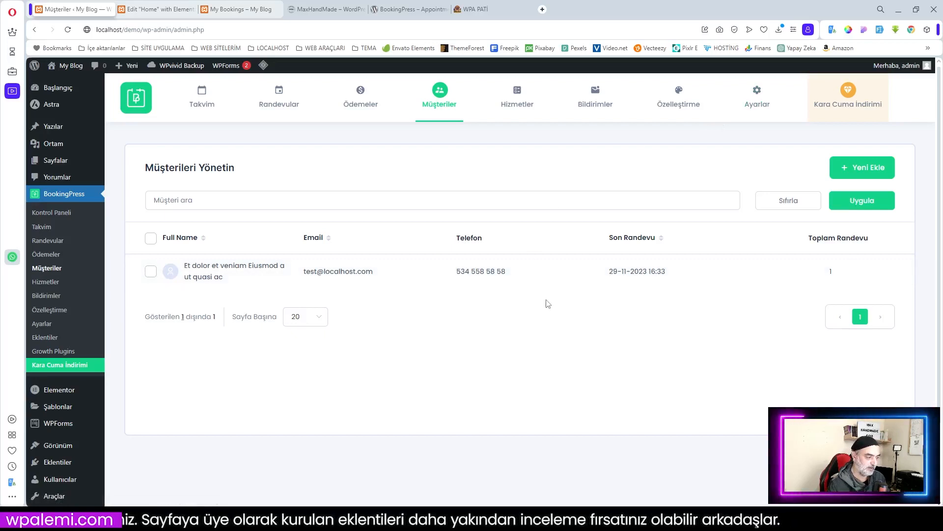
Step: Reload My Bookings to confirm booking #1 is Onaylı, then go to admin Randevular
left_click(240, 10)
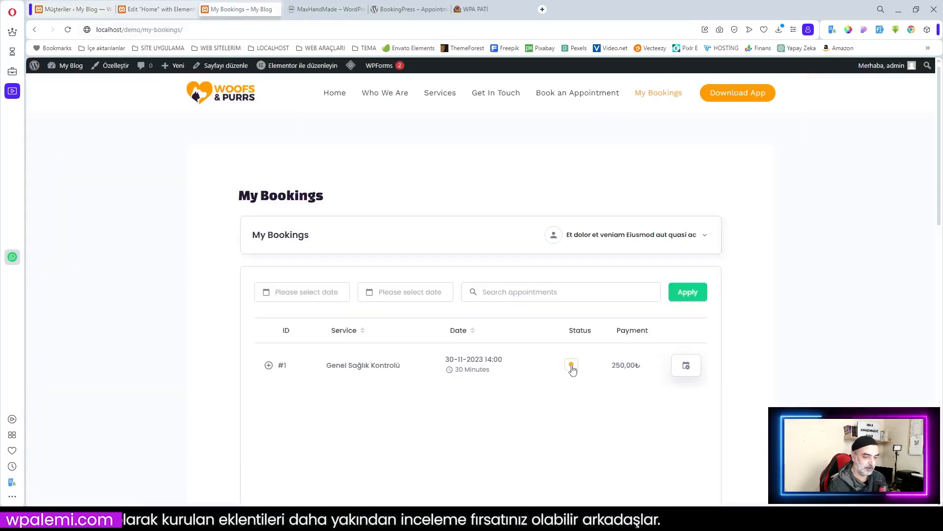
left_click(68, 30)
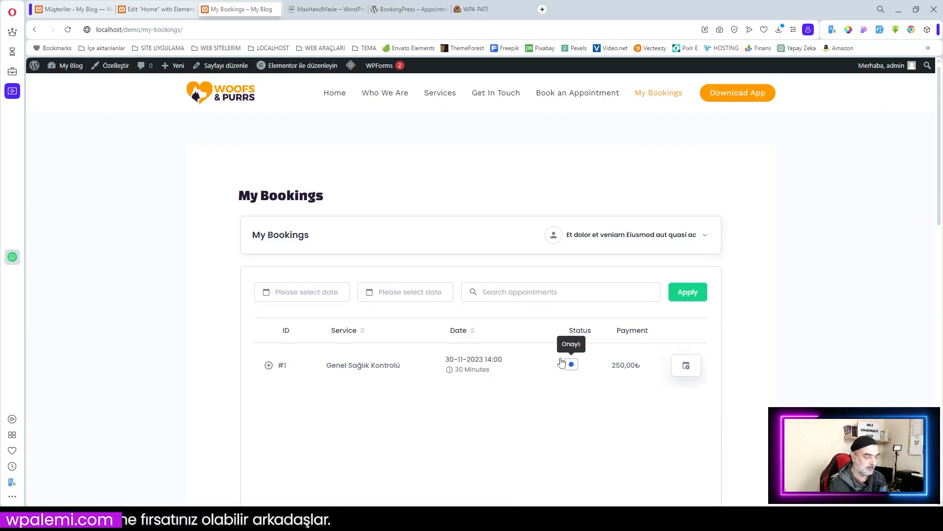
left_click(79, 10)
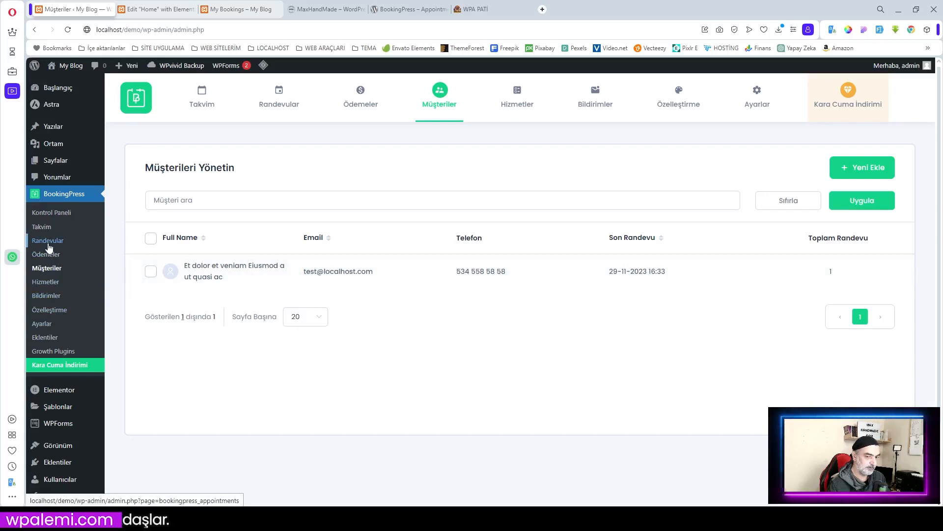
left_click(48, 242)
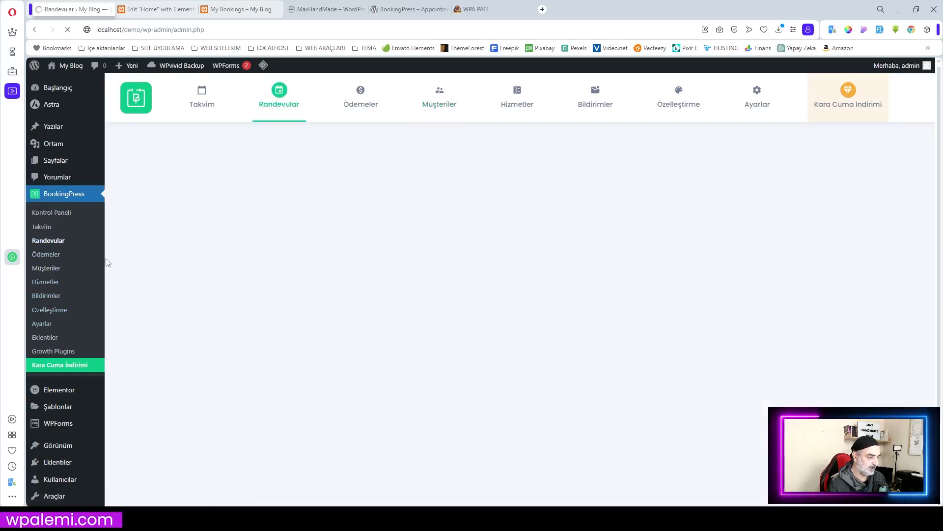